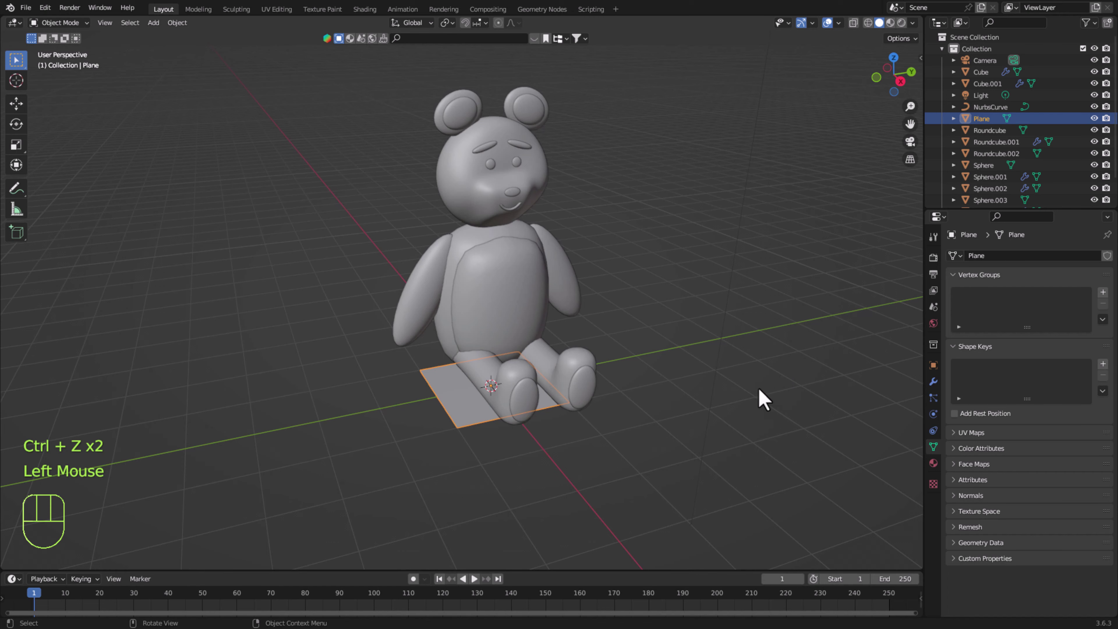
- Undo the plane that was added under the teddy bear
{"action": "key", "text": "ctrl+z"}
{"action": "left_click", "coordinate": [121, 32]}
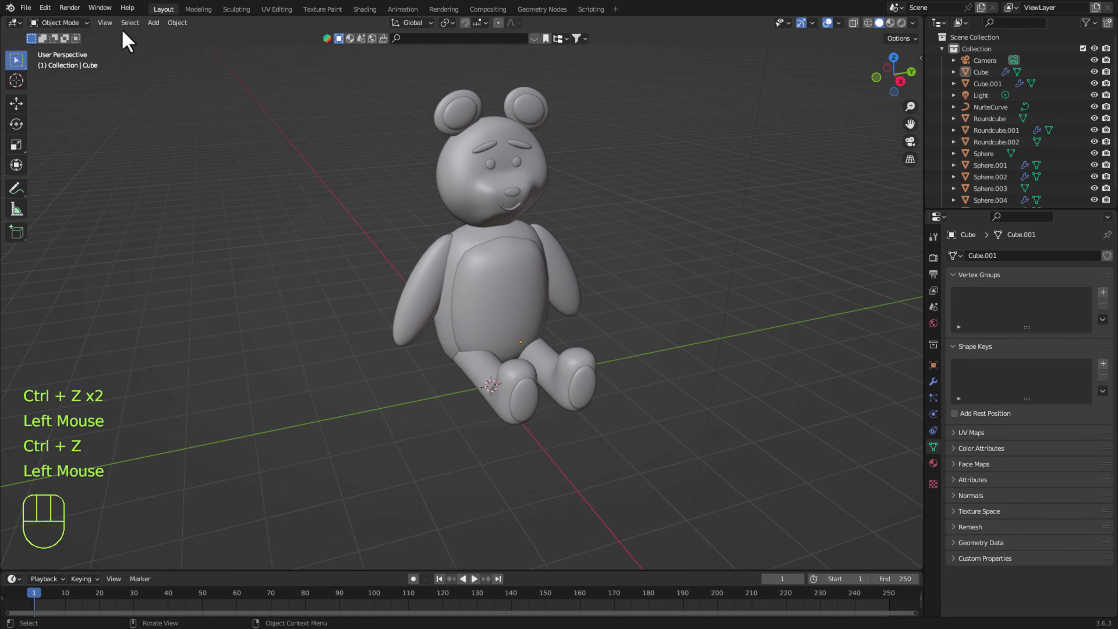
{"action": "left_click", "coordinate": [100, 7]}
{"action": "left_click", "coordinate": [800, 338]}
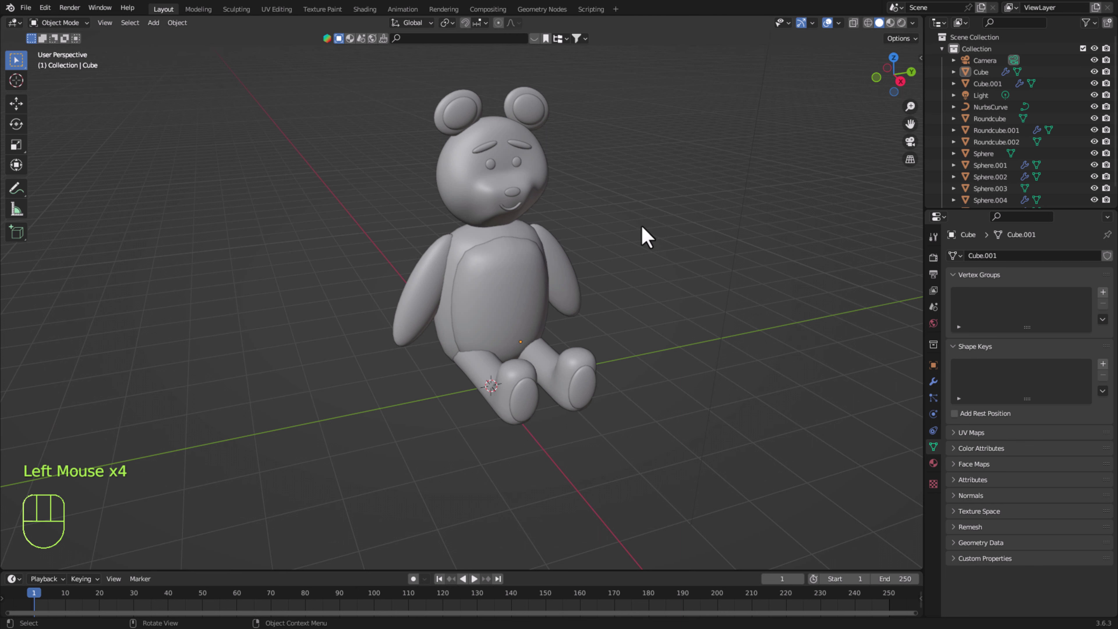
- Box-select every part of the teddy bear and move it along Z
{"action": "mouse_move", "coordinate": [642, 232]}
{"action": "middle_mouse_down", "text": "shift"}
{"action": "mouse_move", "coordinate": [646, 278]}
{"action": "mouse_move", "coordinate": [664, 250]}
{"action": "mouse_move", "coordinate": [642, 269]}
{"action": "middle_mouse_up", "text": "shift"}
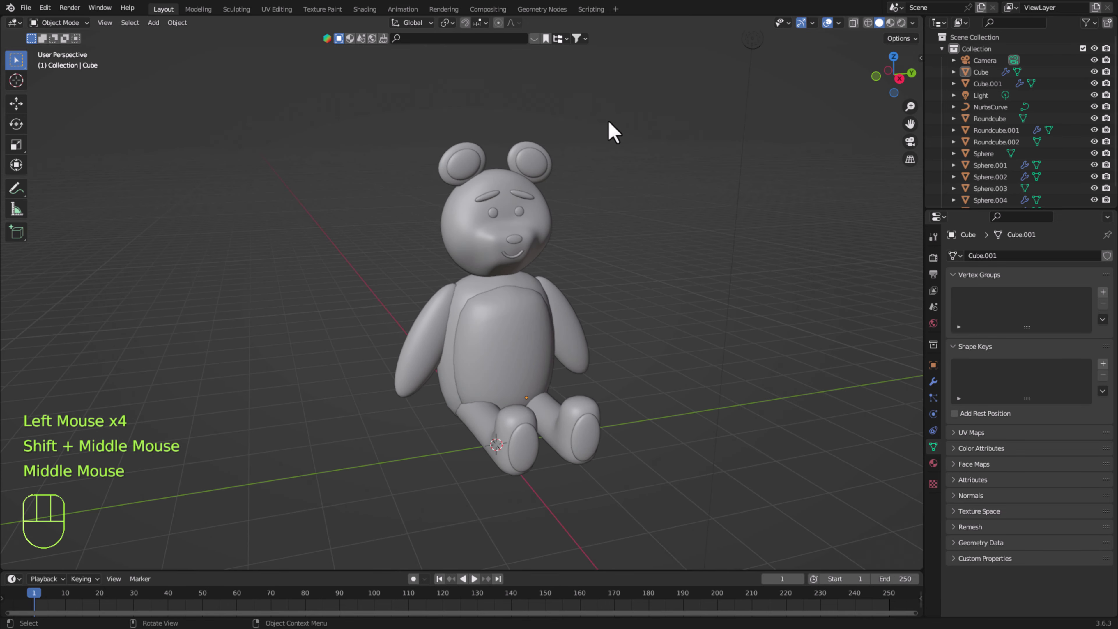
{"action": "mouse_move", "coordinate": [610, 119]}
{"action": "left_mouse_down"}
{"action": "mouse_move", "coordinate": [542, 117]}
{"action": "mouse_move", "coordinate": [349, 525]}
{"action": "mouse_move", "coordinate": [379, 530]}
{"action": "left_mouse_up"}
{"action": "mouse_move", "coordinate": [608, 462]}
{"action": "middle_mouse_down"}
{"action": "mouse_move", "coordinate": [628, 434]}
{"action": "mouse_move", "coordinate": [674, 517]}
{"action": "middle_mouse_up"}
{"action": "key", "text": "g"}
{"action": "key", "text": "z"}
{"action": "left_click", "coordinate": [634, 443]}
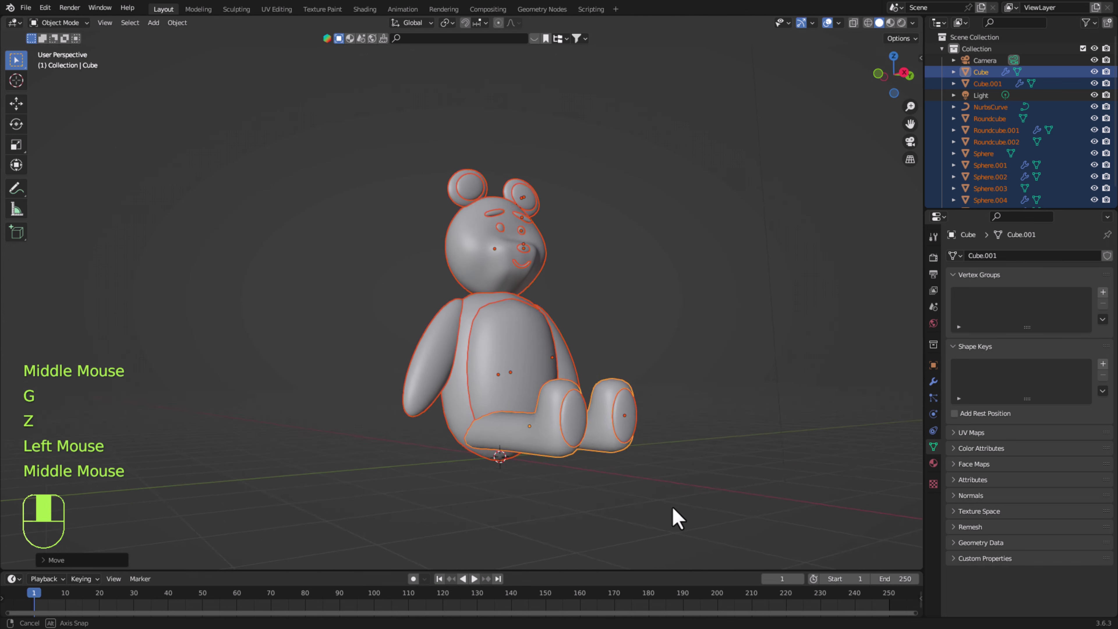
- Lower the bear further along Z onto the ground grid, then deselect it
{"action": "key", "text": "g"}
{"action": "key", "text": "z"}
{"action": "left_click", "coordinate": [684, 476]}
{"action": "left_click", "coordinate": [689, 387]}
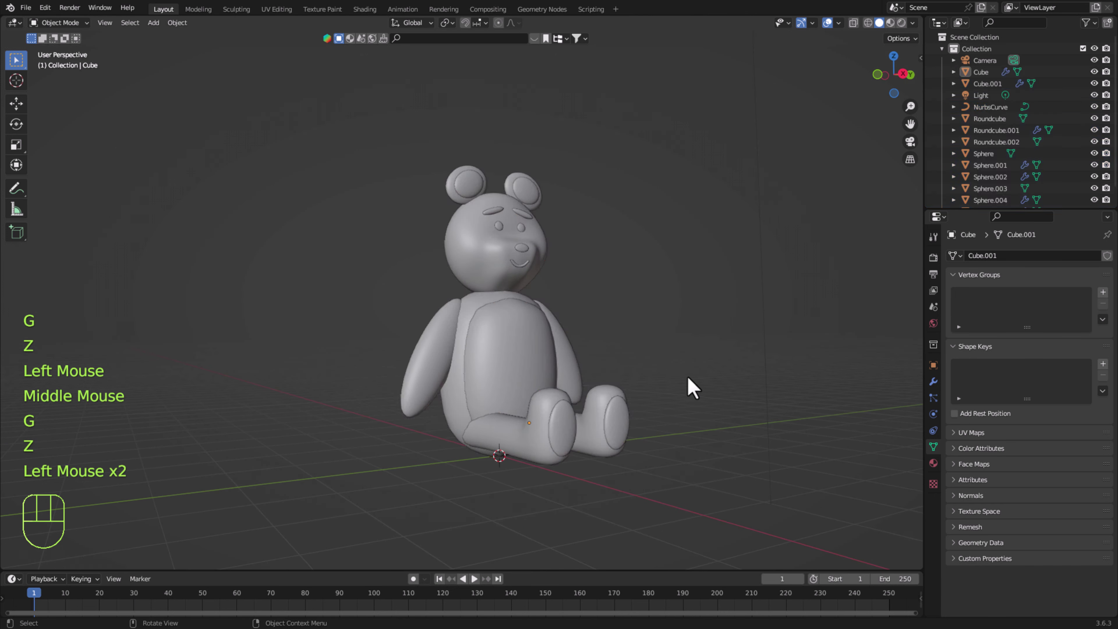
{"action": "mouse_move", "coordinate": [689, 388]}
{"action": "middle_mouse_down"}
{"action": "mouse_move", "coordinate": [671, 391]}
{"action": "mouse_move", "coordinate": [689, 390]}
{"action": "middle_mouse_up"}
{"action": "scroll", "coordinate": [671, 391], "scroll_direction": "up", "scroll_amount": 1}
{"action": "scroll", "coordinate": [669, 395], "scroll_direction": "down", "scroll_amount": 1}
- Preview the teddy bear in Rendered viewport shading, then bring up Google Chrome
{"action": "scroll", "coordinate": [691, 382], "scroll_direction": "up", "scroll_amount": 1}
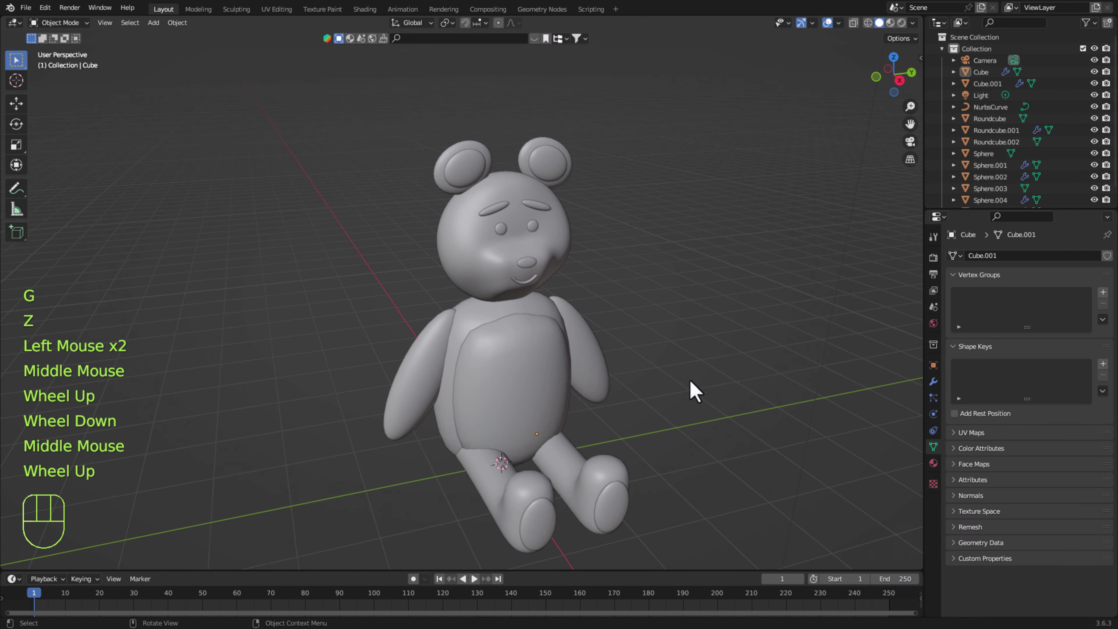
{"action": "left_click", "coordinate": [903, 23]}
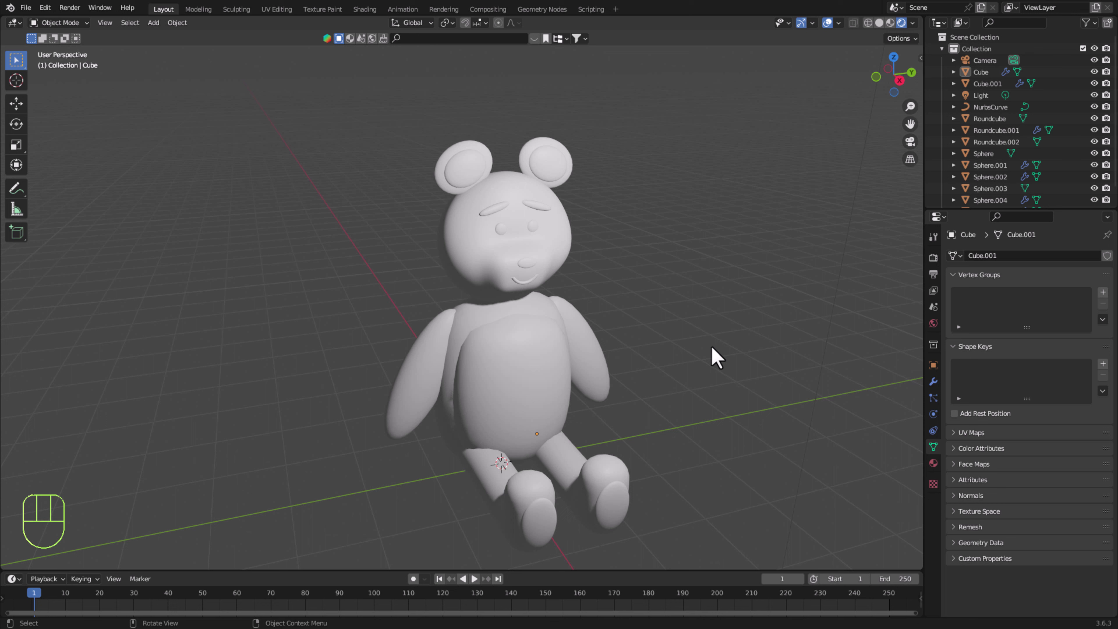
{"action": "scroll", "coordinate": [717, 358], "scroll_direction": "down", "scroll_amount": 1}
{"action": "scroll", "coordinate": [717, 358], "scroll_direction": "up", "scroll_amount": 1}
{"action": "left_click", "coordinate": [461, 39]}
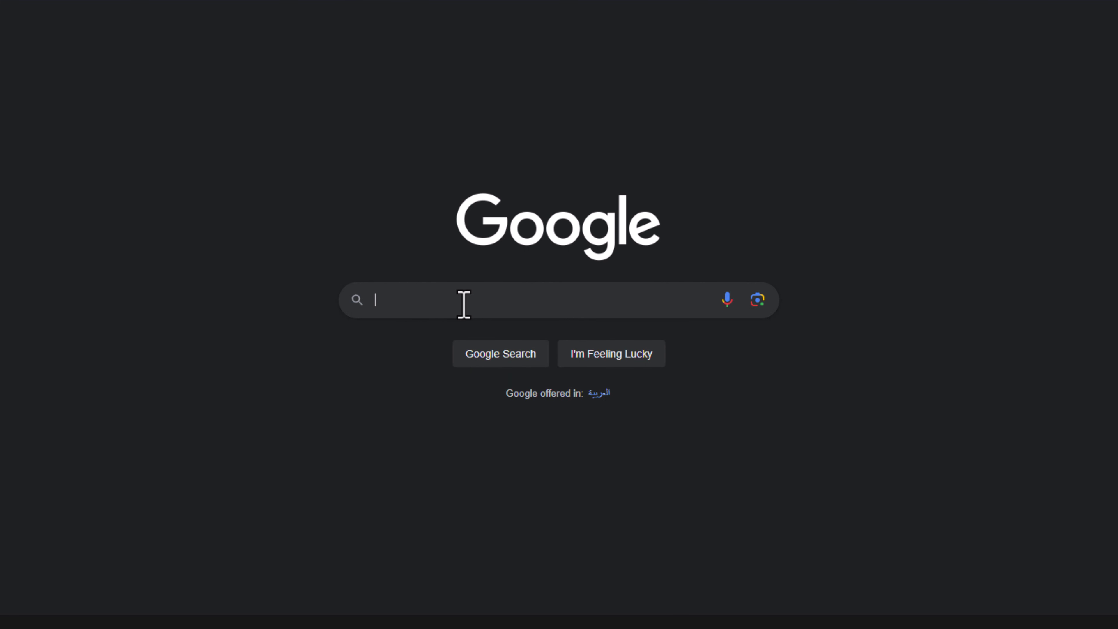
- Search Google for 'download blender kit' and open the BlenderKit add-on download result
{"action": "type", "text": "download bl"}
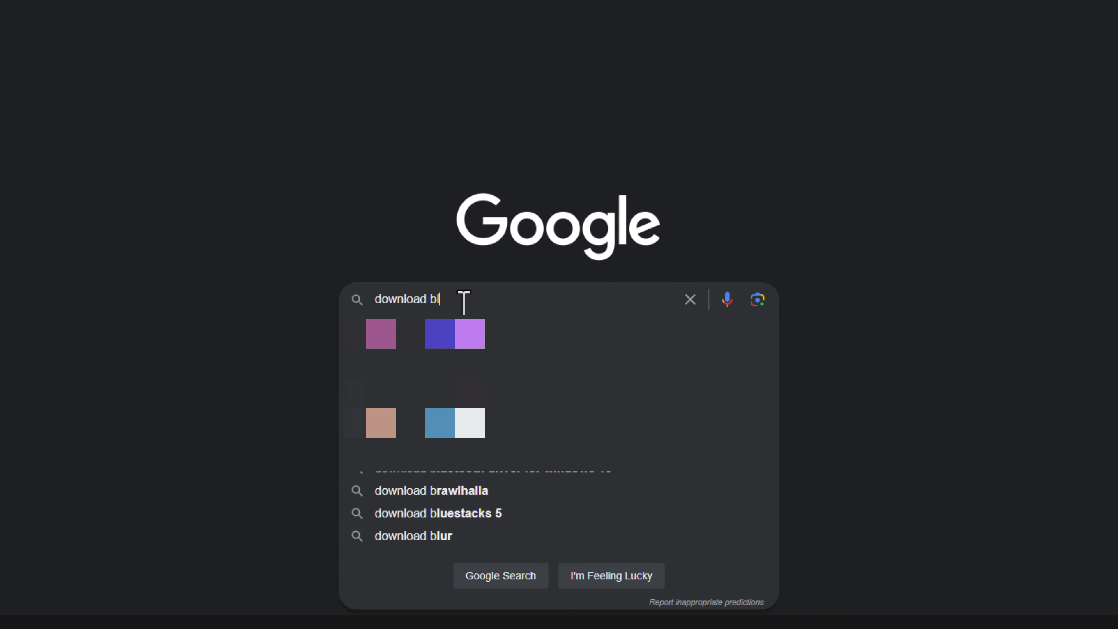
{"action": "type", "text": "ender kit"}
{"action": "key", "text": "Return"}
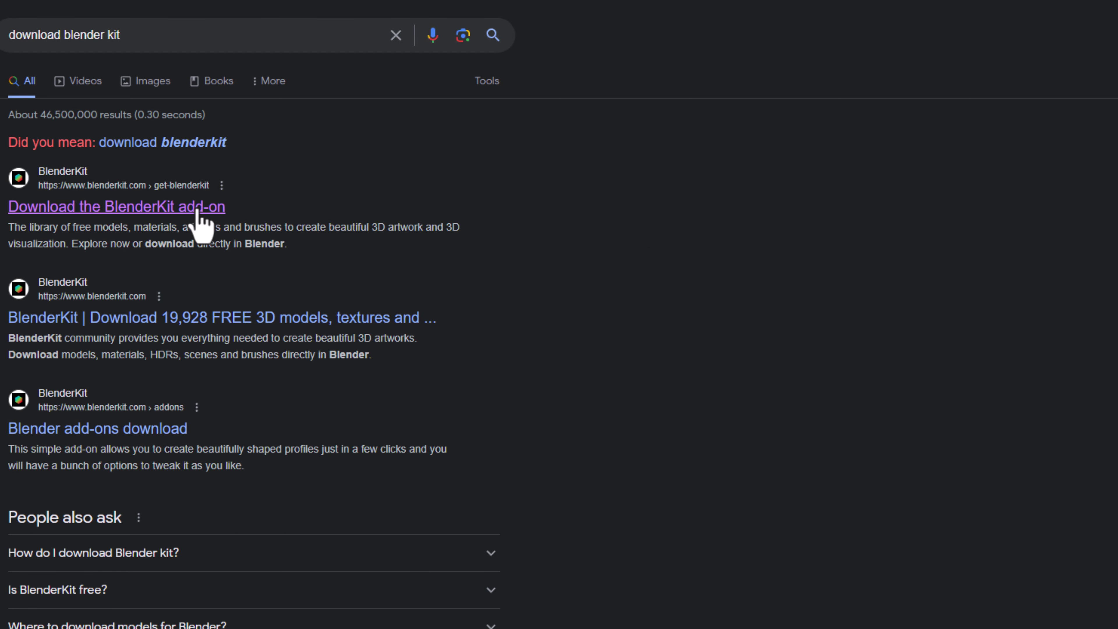
{"action": "left_click", "coordinate": [195, 210]}
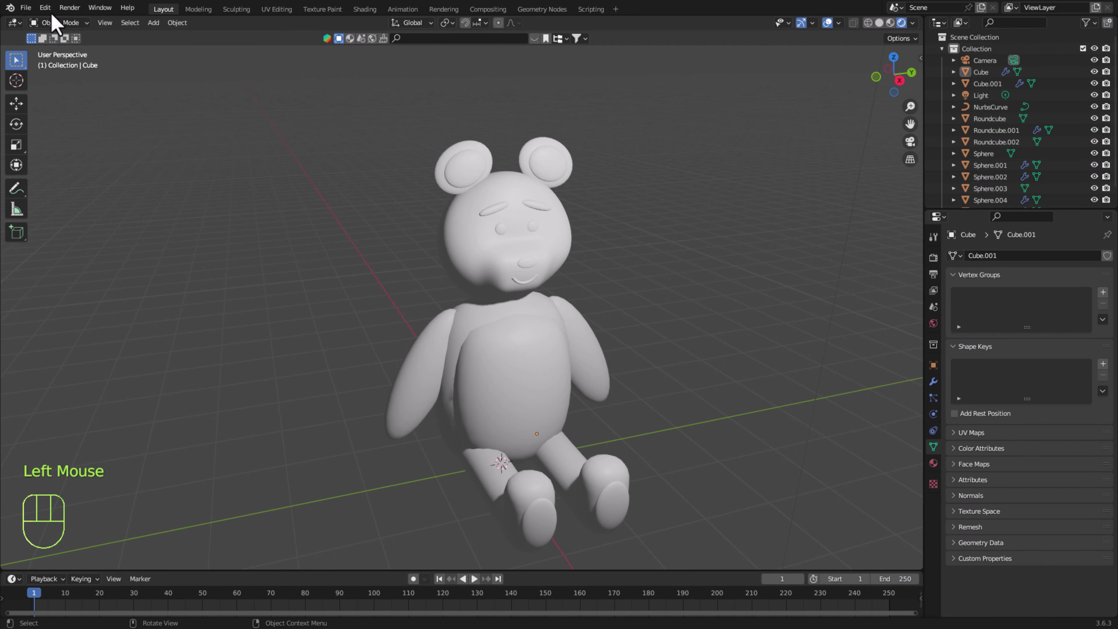
{"action": "left_click", "coordinate": [46, 7]}
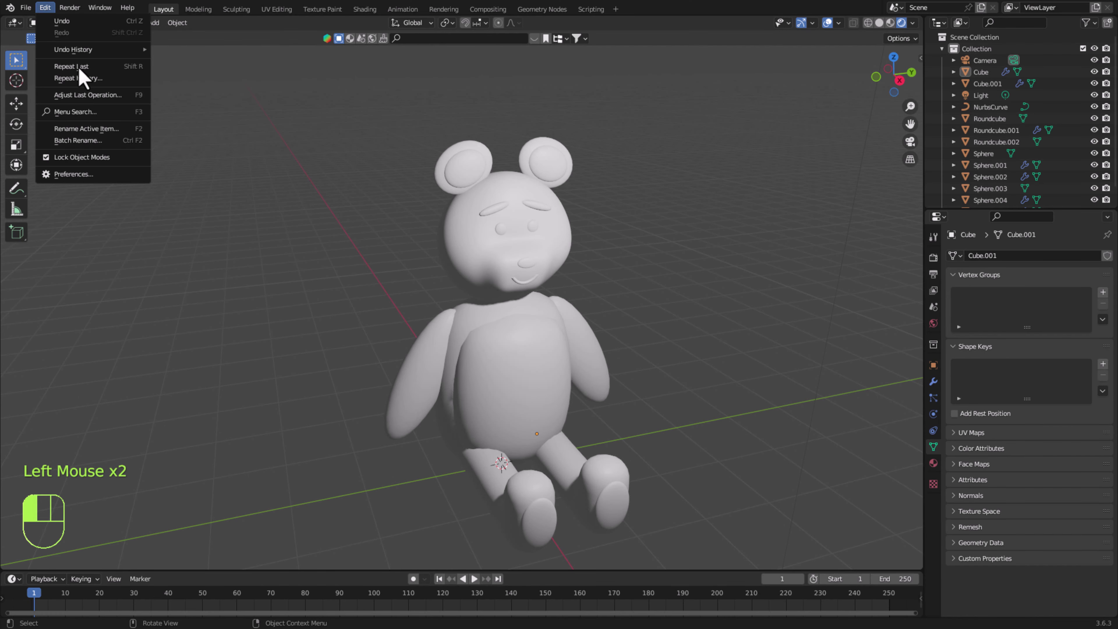
{"action": "left_click", "coordinate": [81, 175]}
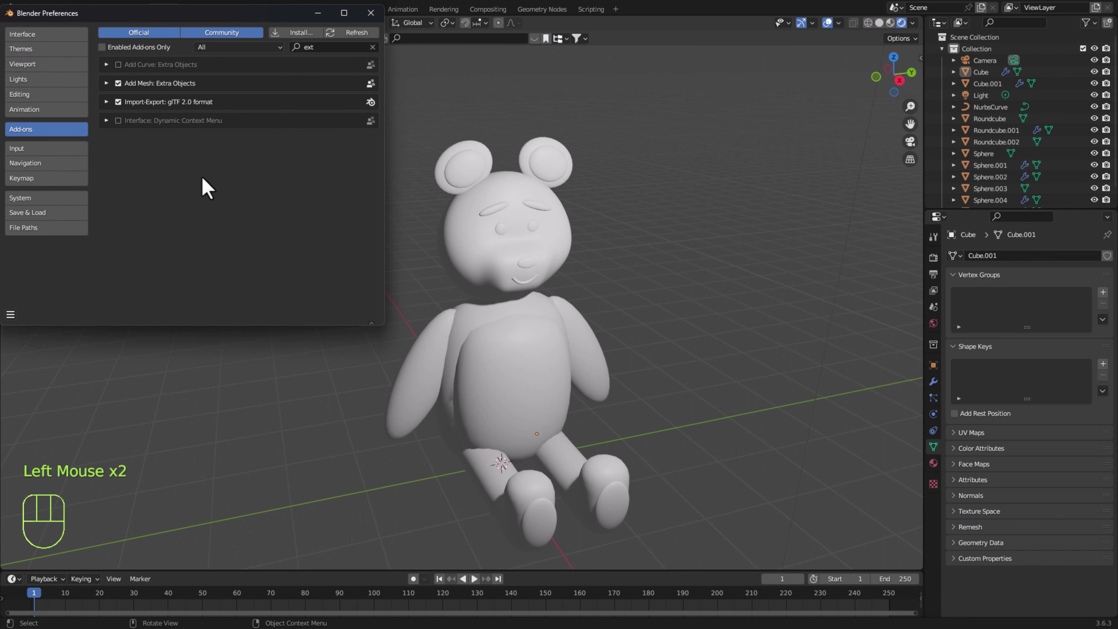
{"action": "left_click", "coordinate": [299, 33]}
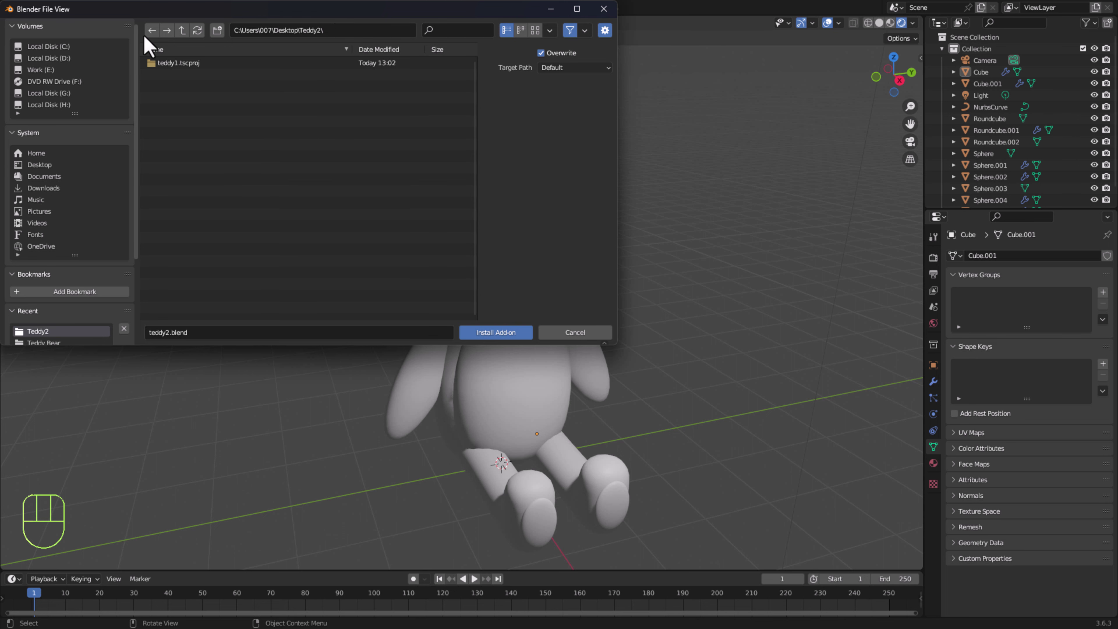
{"action": "left_click", "coordinate": [564, 334]}
{"action": "left_click", "coordinate": [327, 47]}
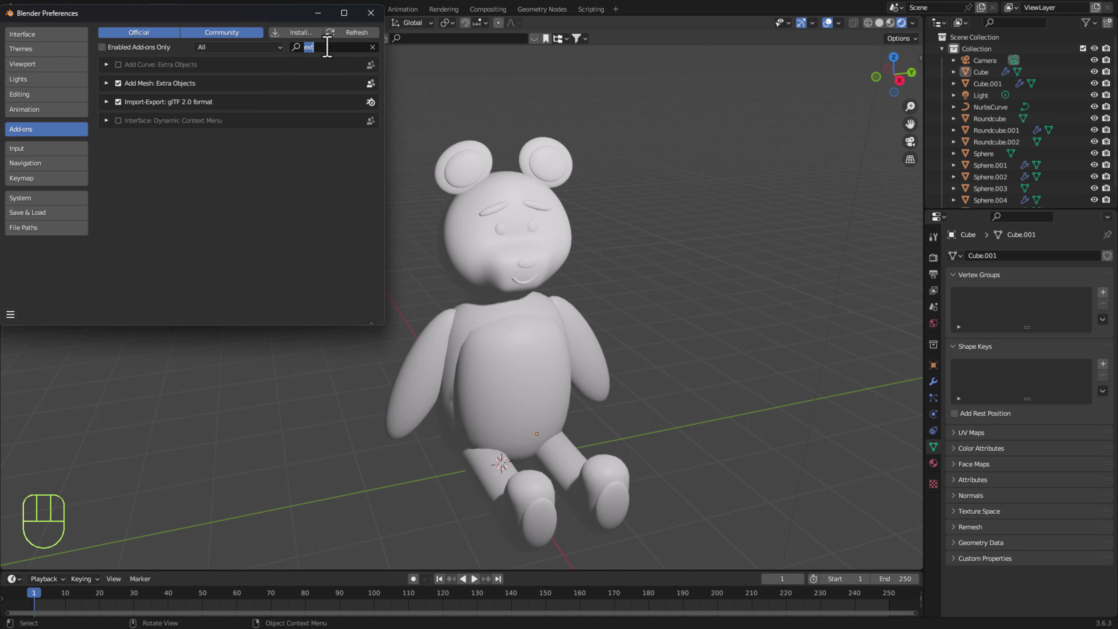
{"action": "type", "text": "bler"}
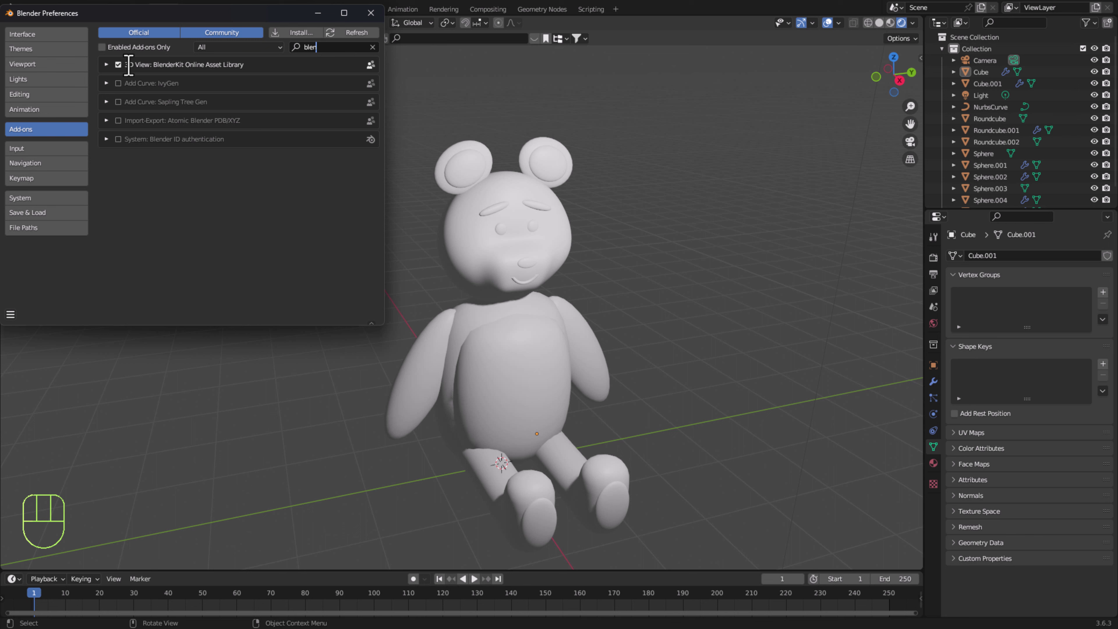
{"action": "left_click", "coordinate": [371, 13]}
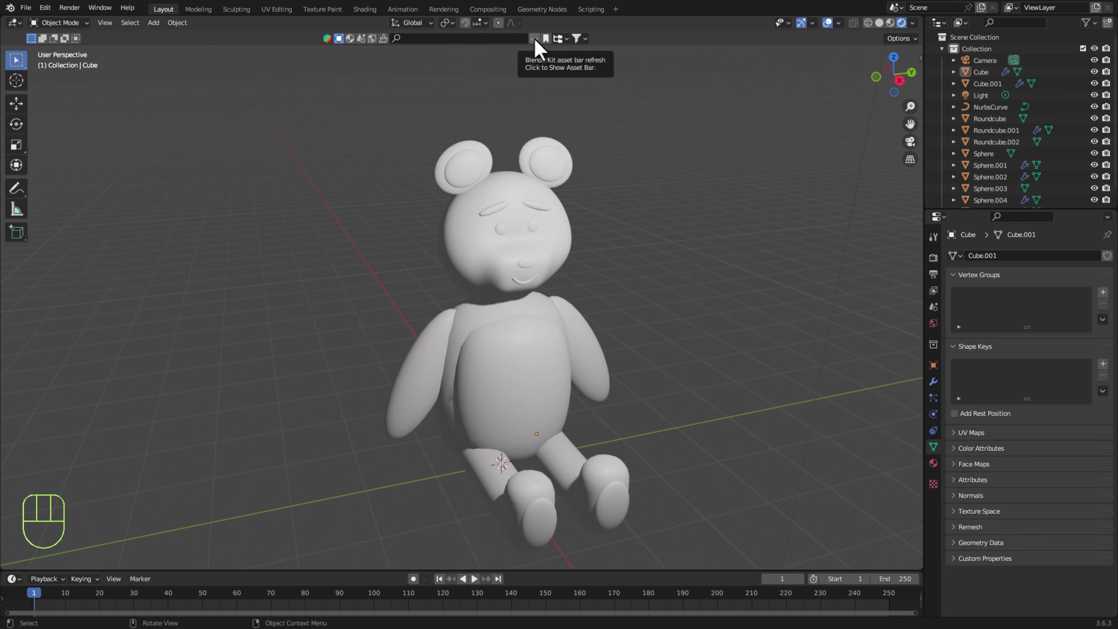
- Show the BlenderKit asset bar, sort free assets first, and search for HDRs
{"action": "left_click", "coordinate": [534, 40]}
{"action": "mouse_move", "coordinate": [315, 114]}
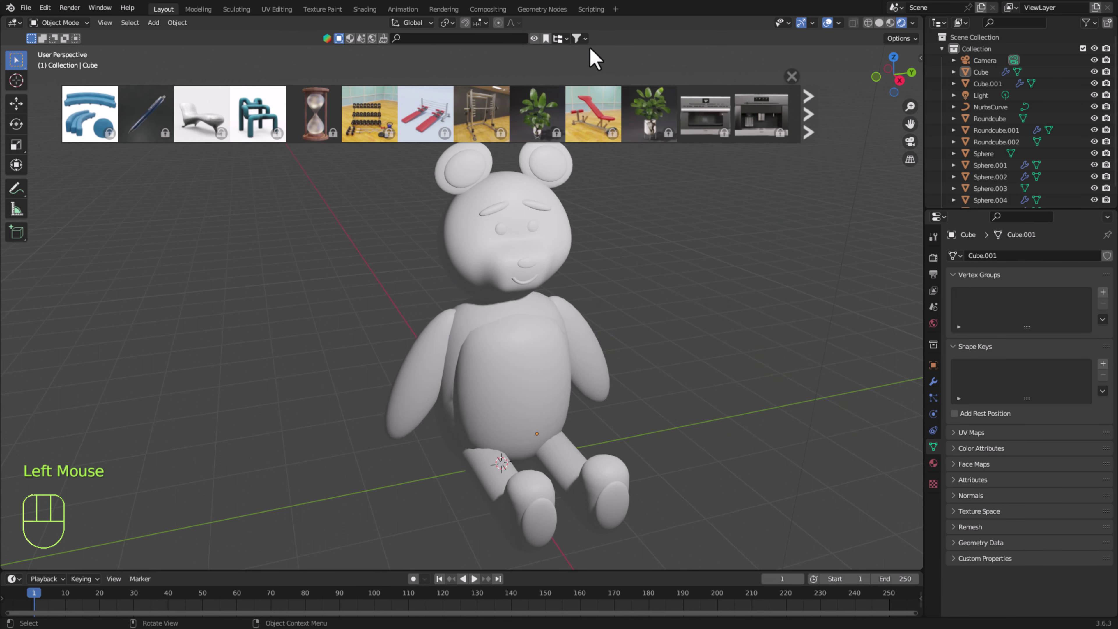
{"action": "left_click", "coordinate": [585, 39]}
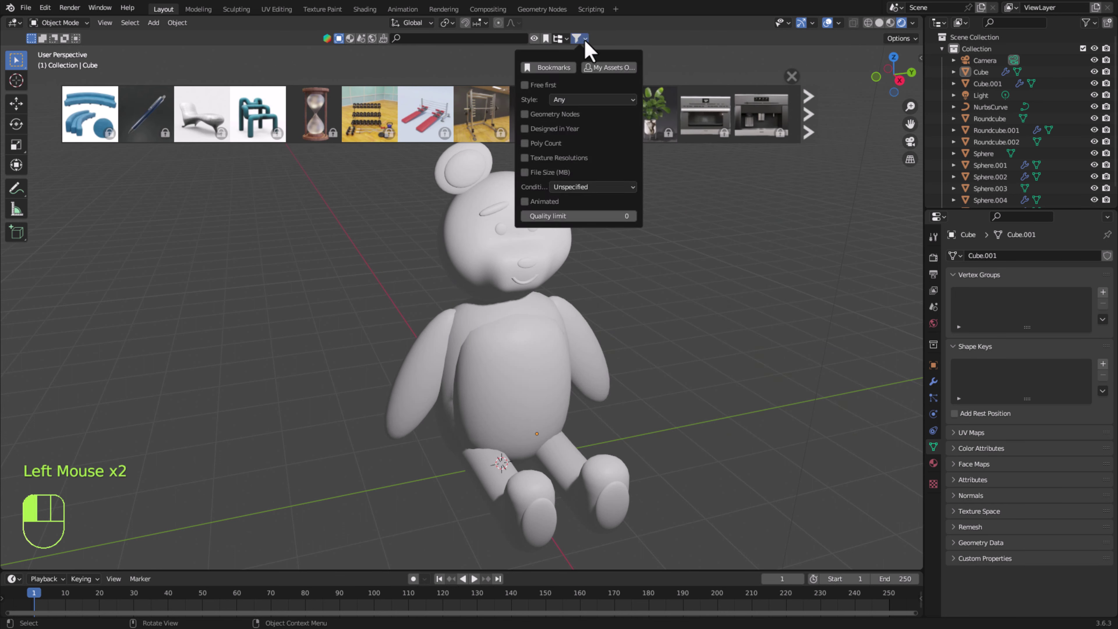
{"action": "left_click", "coordinate": [525, 86]}
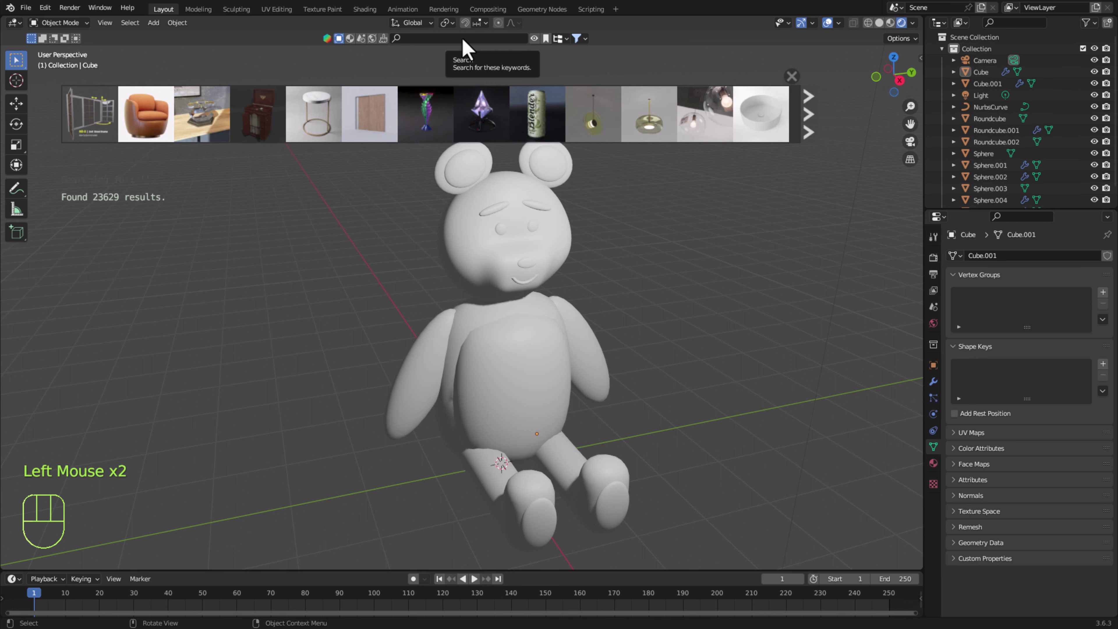
{"action": "left_click", "coordinate": [372, 39]}
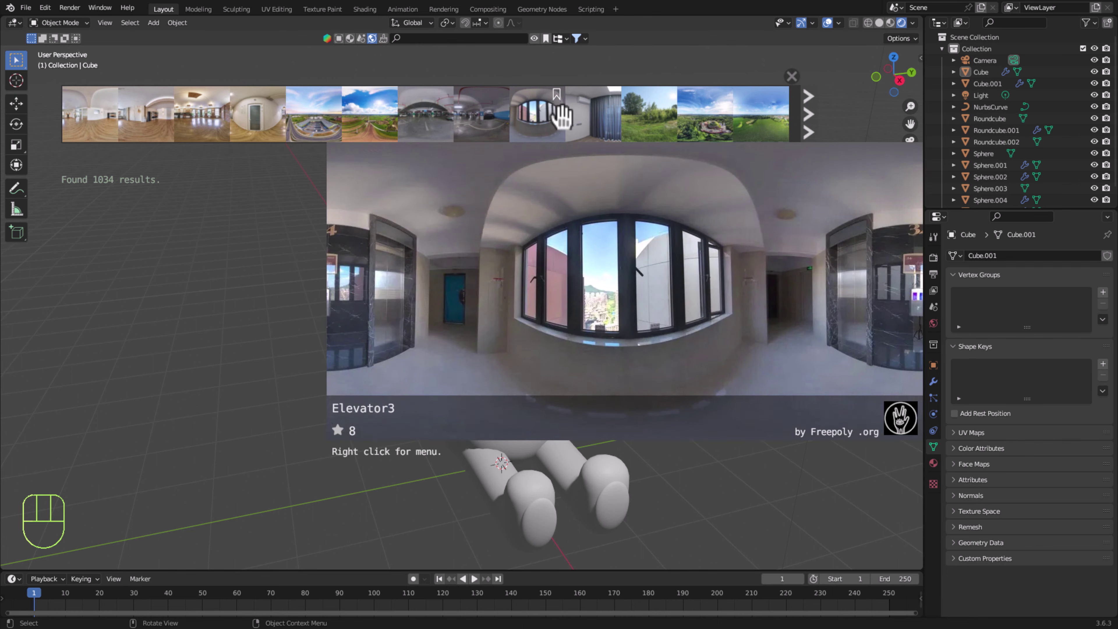
- Search BlenderKit for 'studio', apply the Photo studio HDRI at 2048, and close the asset bar
{"action": "left_click", "coordinate": [445, 38]}
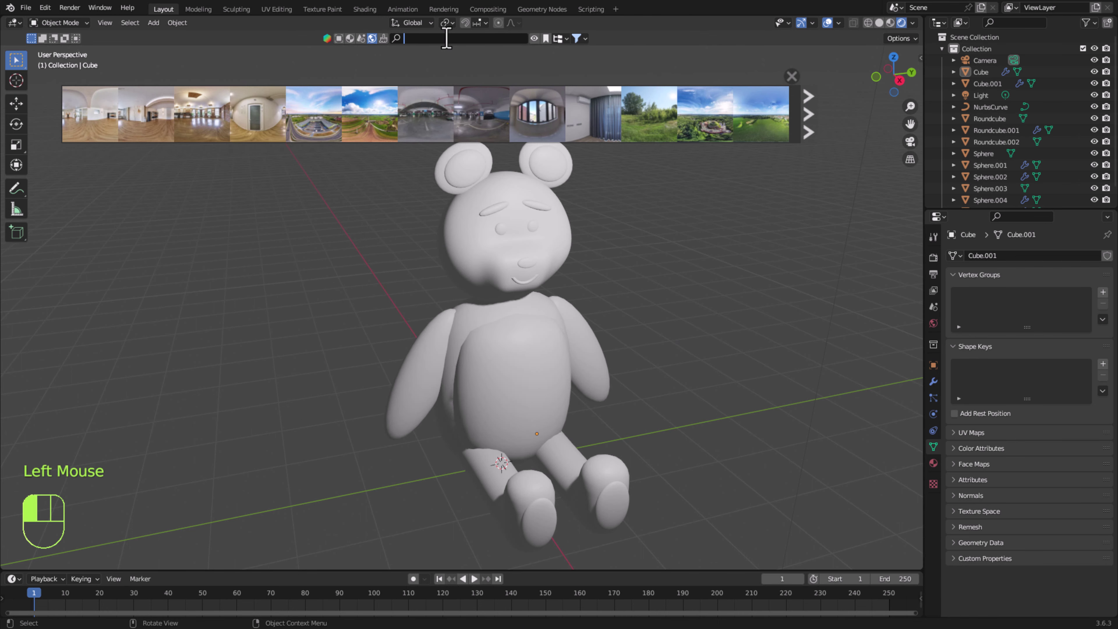
{"action": "type", "text": "studio"}
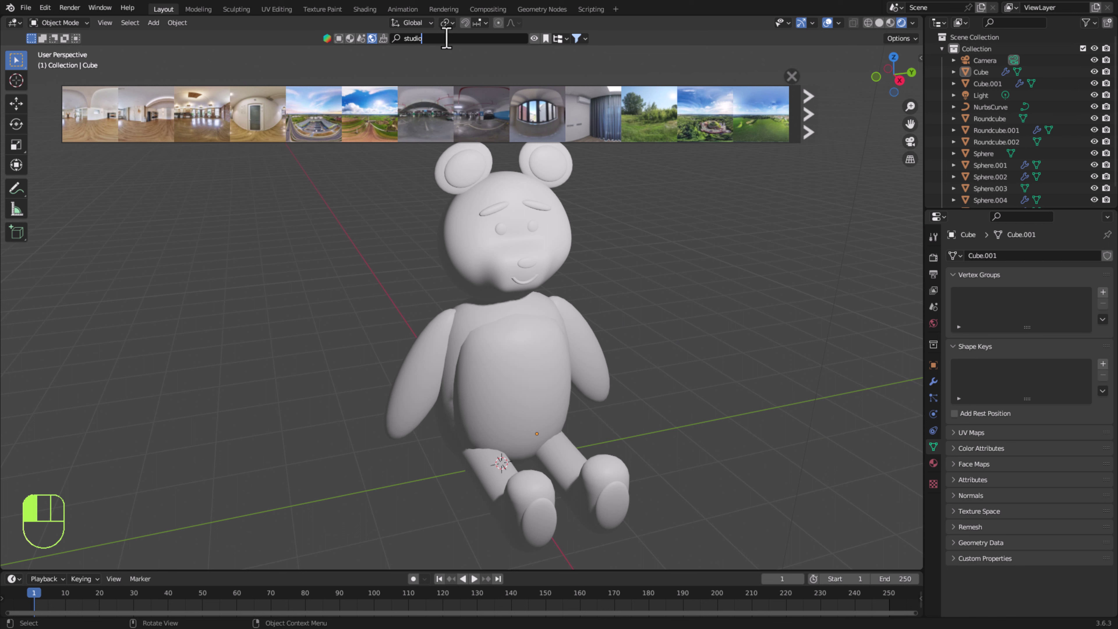
{"action": "key", "text": "Return"}
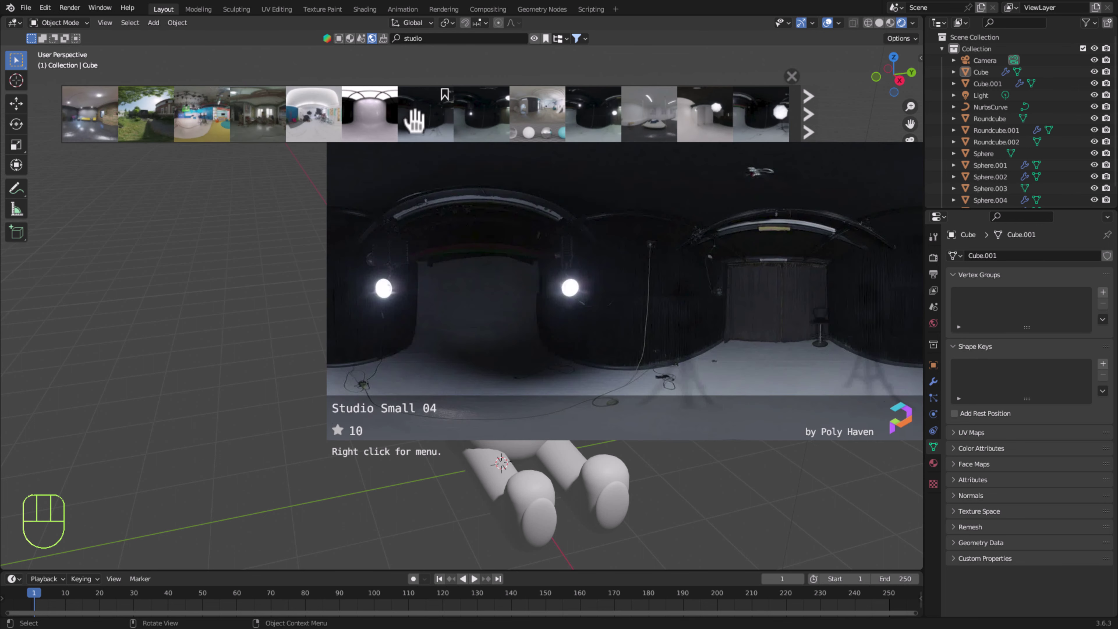
{"action": "left_click", "coordinate": [376, 116]}
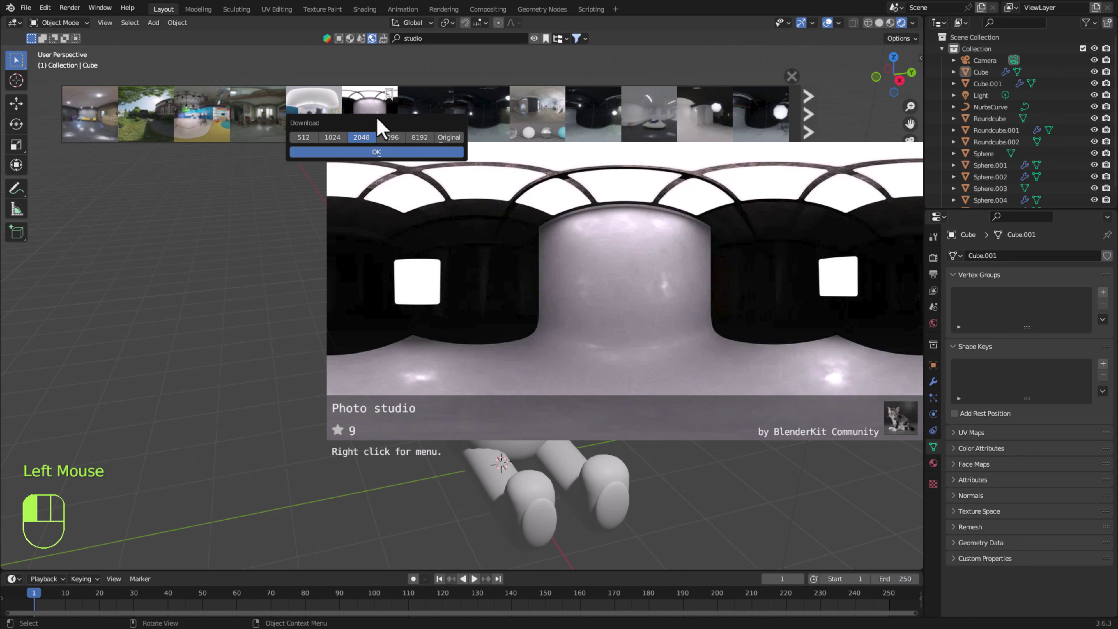
{"action": "left_click", "coordinate": [387, 153]}
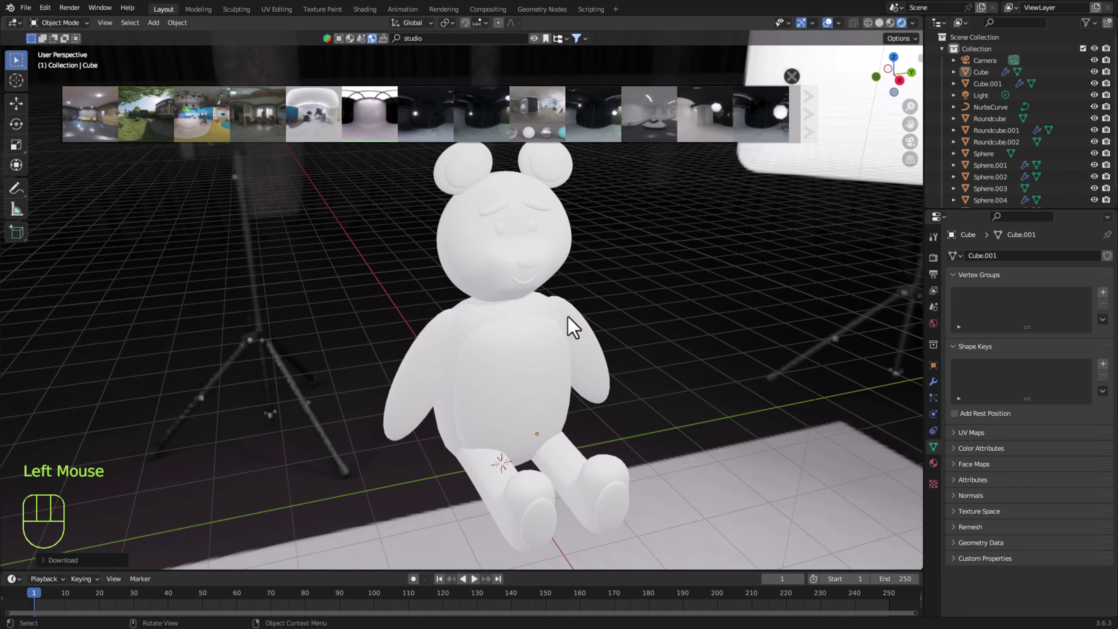
{"action": "scroll", "coordinate": [570, 326], "scroll_direction": "down", "scroll_amount": 4}
{"action": "scroll", "coordinate": [570, 325], "scroll_direction": "up", "scroll_amount": 2}
{"action": "scroll", "coordinate": [637, 307], "scroll_direction": "up", "scroll_amount": 1}
{"action": "mouse_move", "coordinate": [634, 304]}
{"action": "middle_mouse_down"}
{"action": "mouse_move", "coordinate": [607, 282]}
{"action": "mouse_move", "coordinate": [629, 293]}
{"action": "middle_mouse_up"}
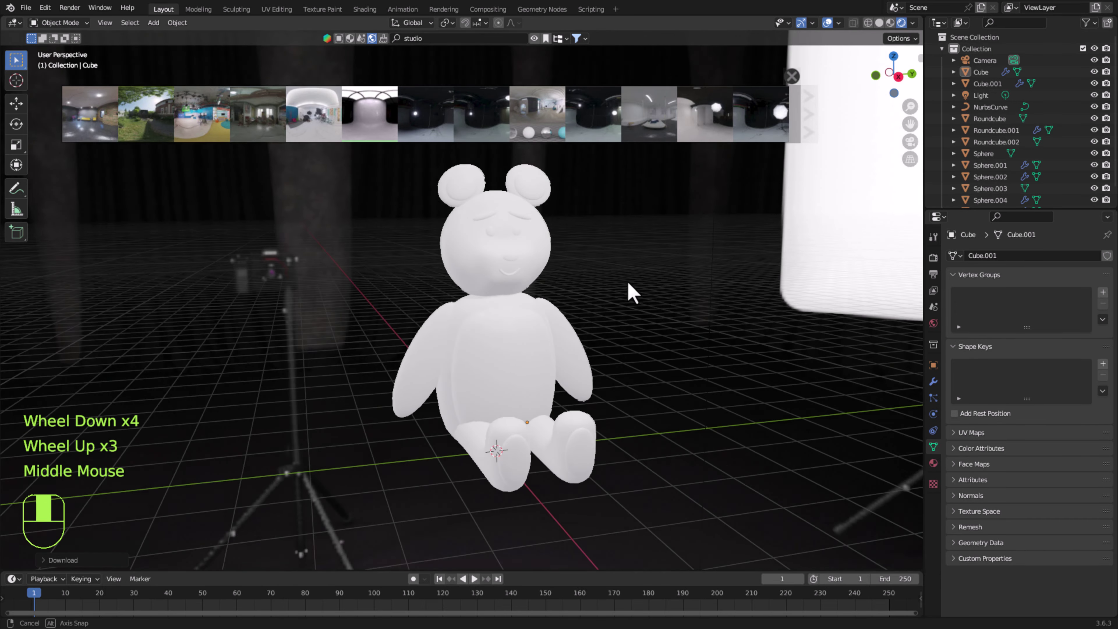
{"action": "scroll", "coordinate": [704, 215], "scroll_direction": "down", "scroll_amount": 1}
{"action": "left_click", "coordinate": [792, 76]}
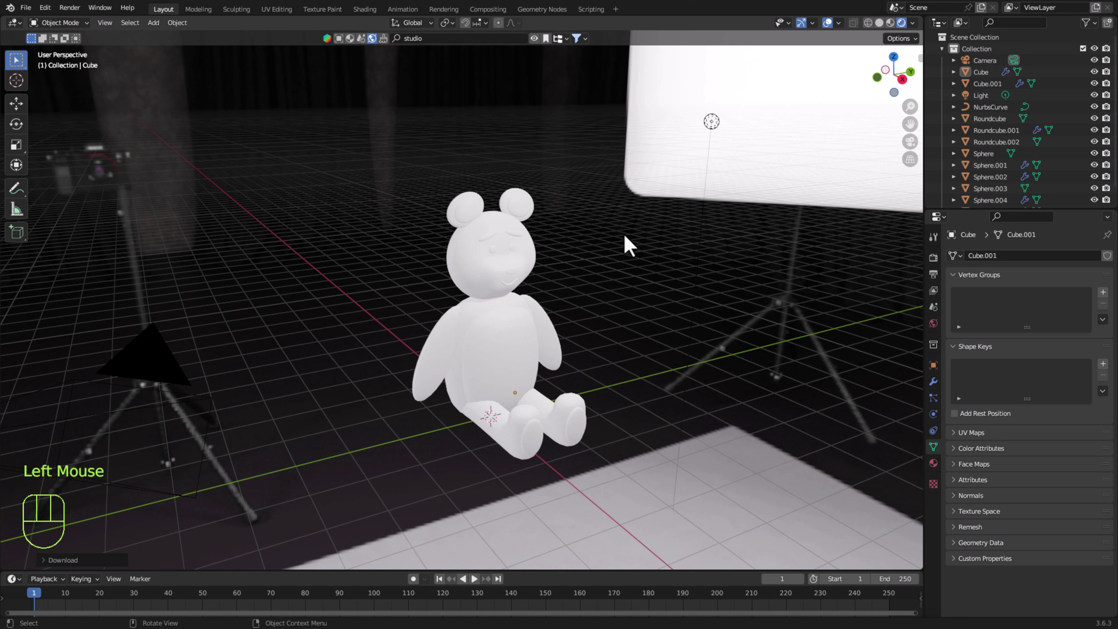
- Turn on Transparent in the Render Properties Film panel
{"action": "left_click", "coordinate": [932, 273]}
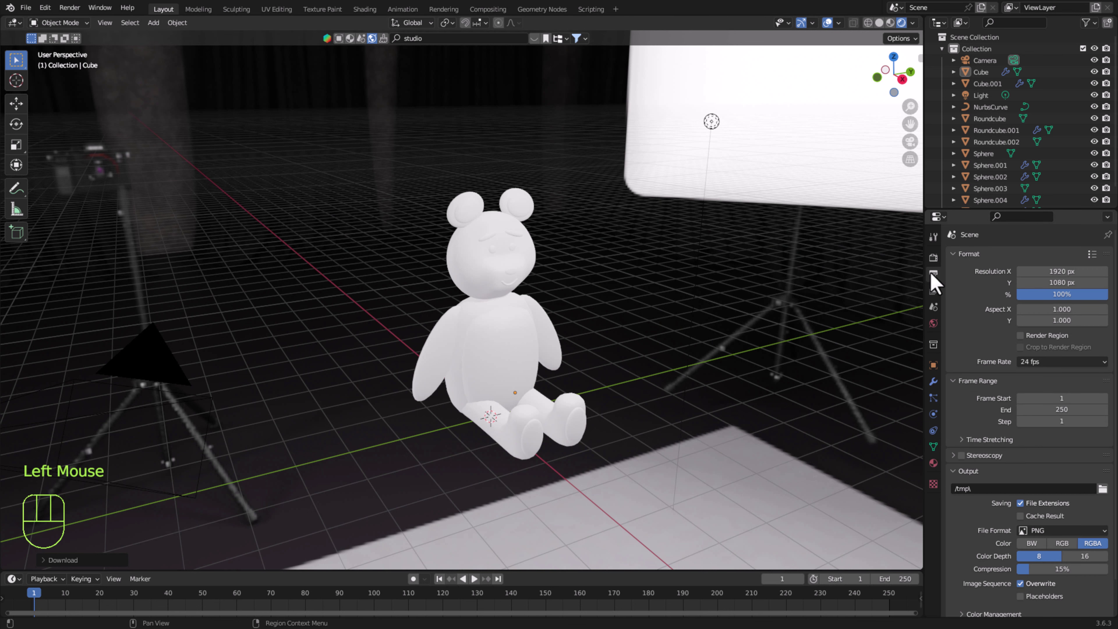
{"action": "left_click", "coordinate": [936, 260]}
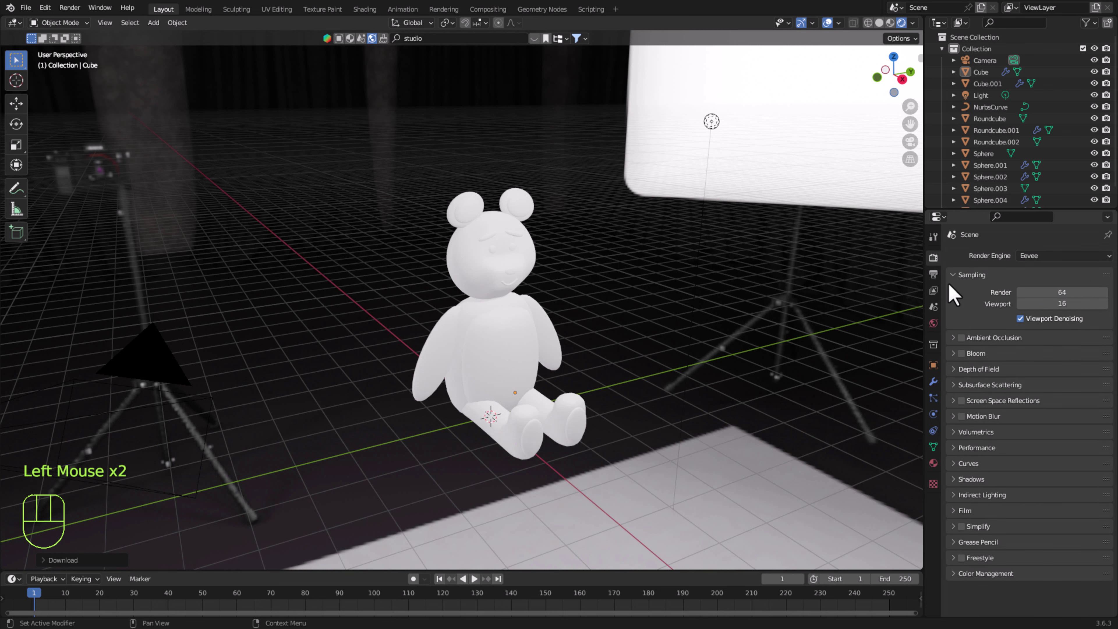
{"action": "left_click", "coordinate": [965, 510]}
{"action": "scroll", "coordinate": [970, 535], "scroll_direction": "down", "scroll_amount": 2}
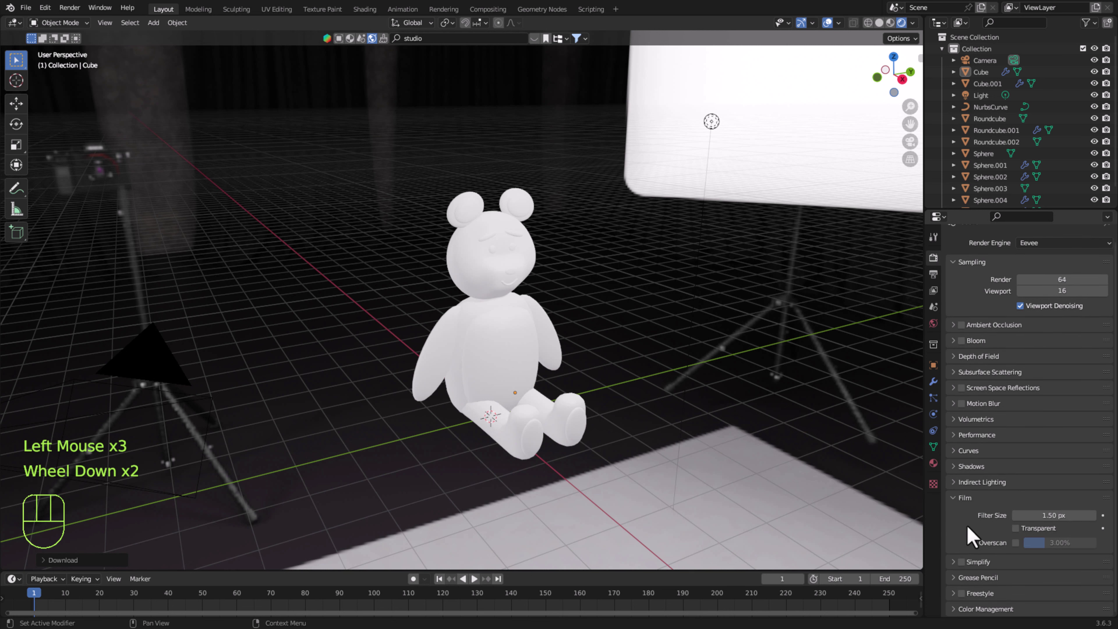
{"action": "left_click", "coordinate": [1016, 529]}
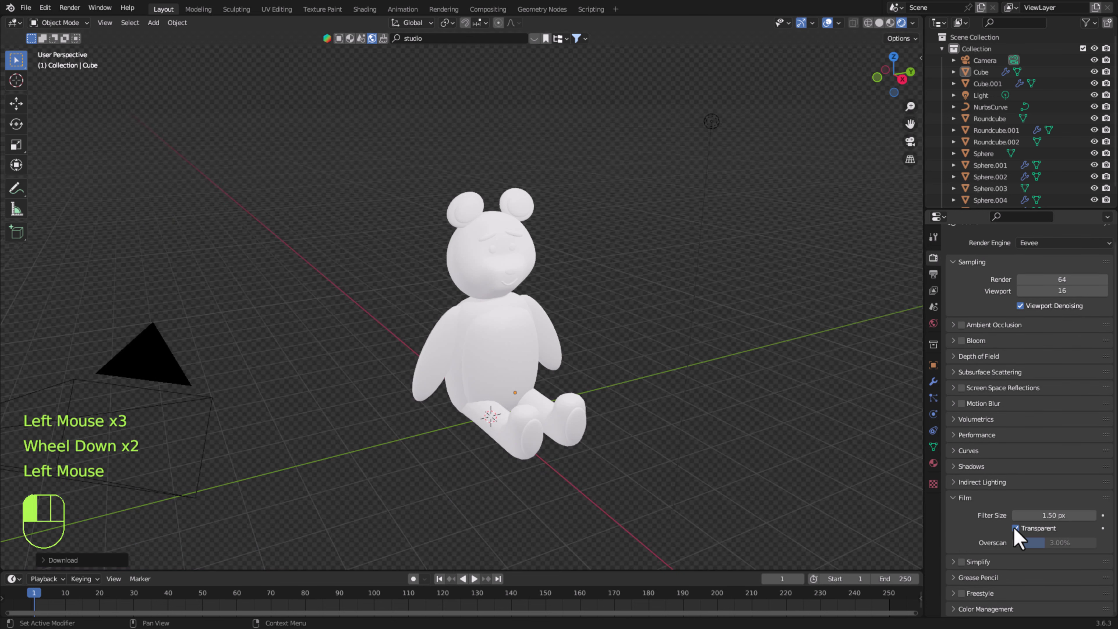
{"action": "left_click", "coordinate": [953, 498]}
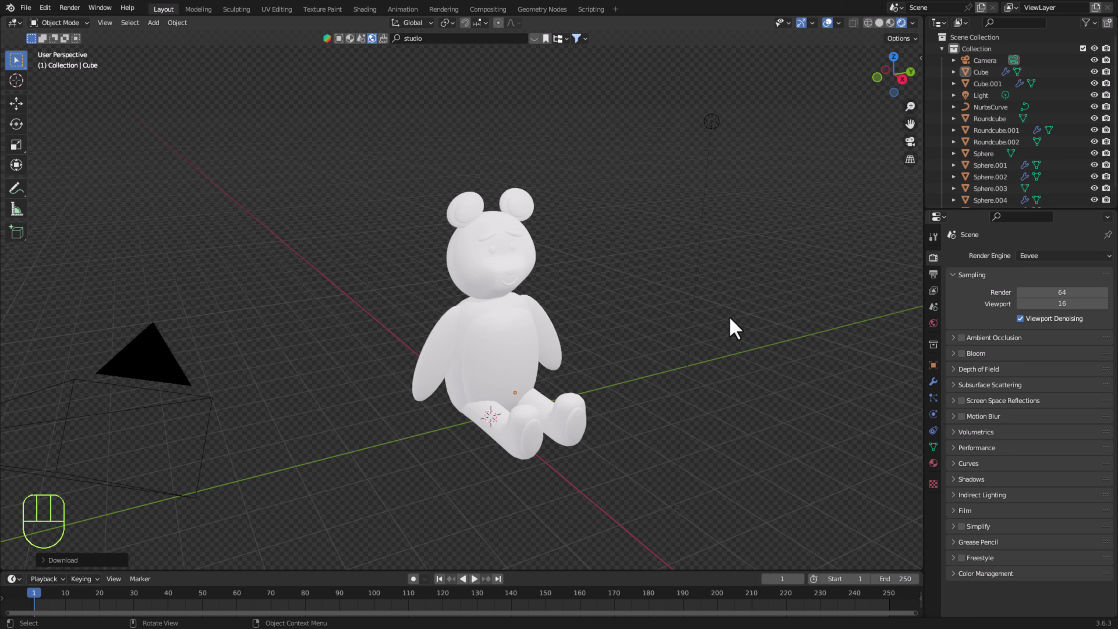
- Set the render engine to Cycles on GPU Compute with 200 viewport max samples
{"action": "middle_click_drag", "start_coordinate": [653, 256], "coordinate": [641, 245]}
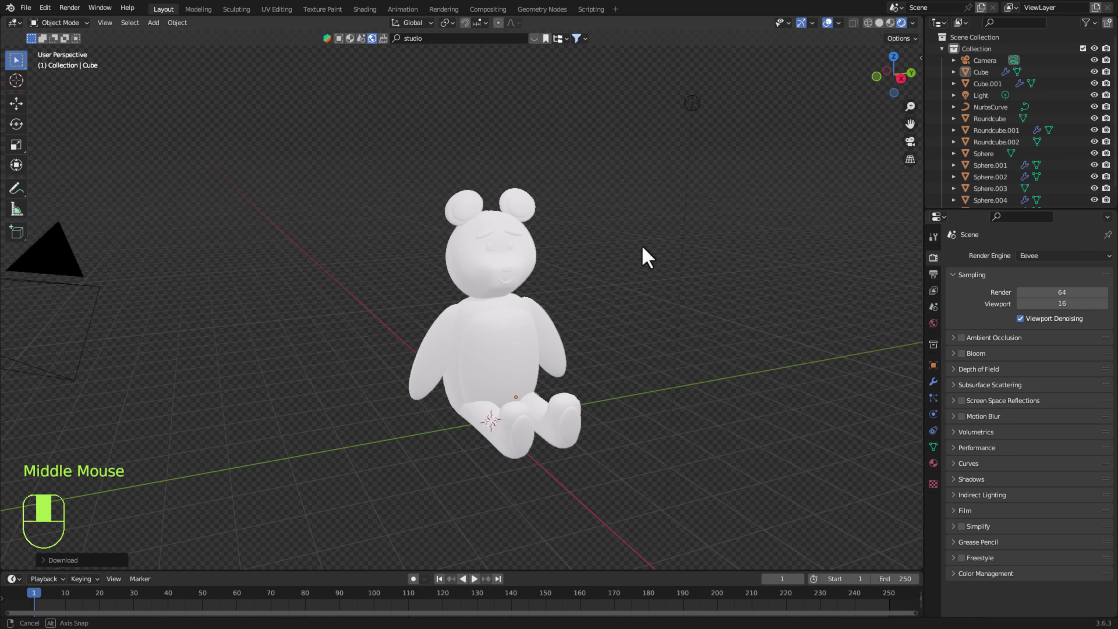
{"action": "scroll", "coordinate": [609, 260], "scroll_direction": "up", "scroll_amount": 2}
{"action": "scroll", "coordinate": [668, 325], "scroll_direction": "up", "scroll_amount": 2}
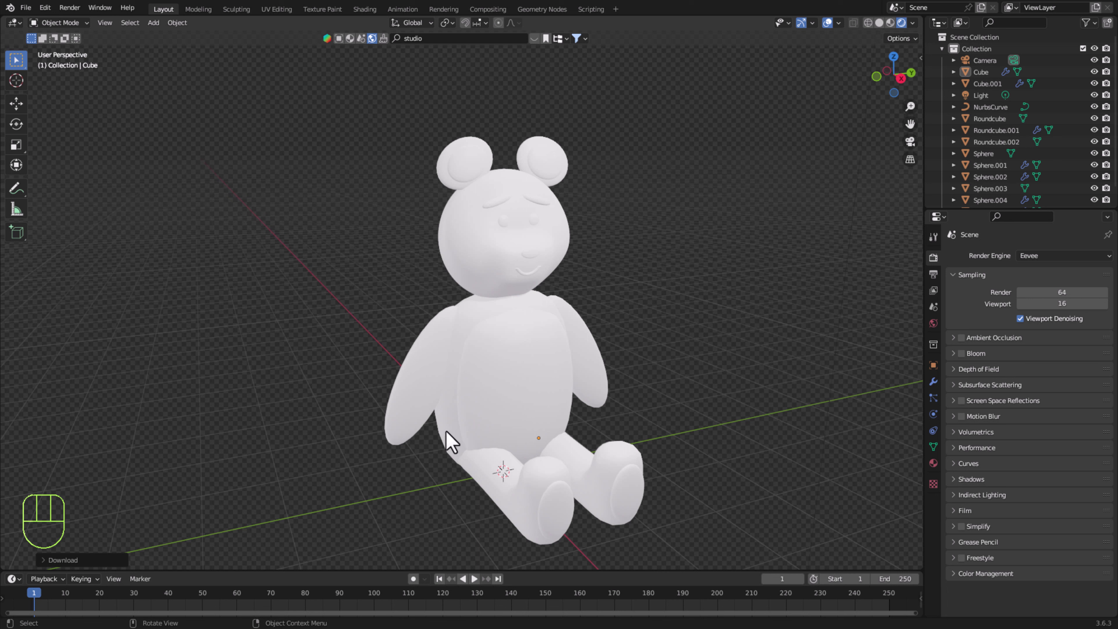
{"action": "left_click", "coordinate": [446, 440]}
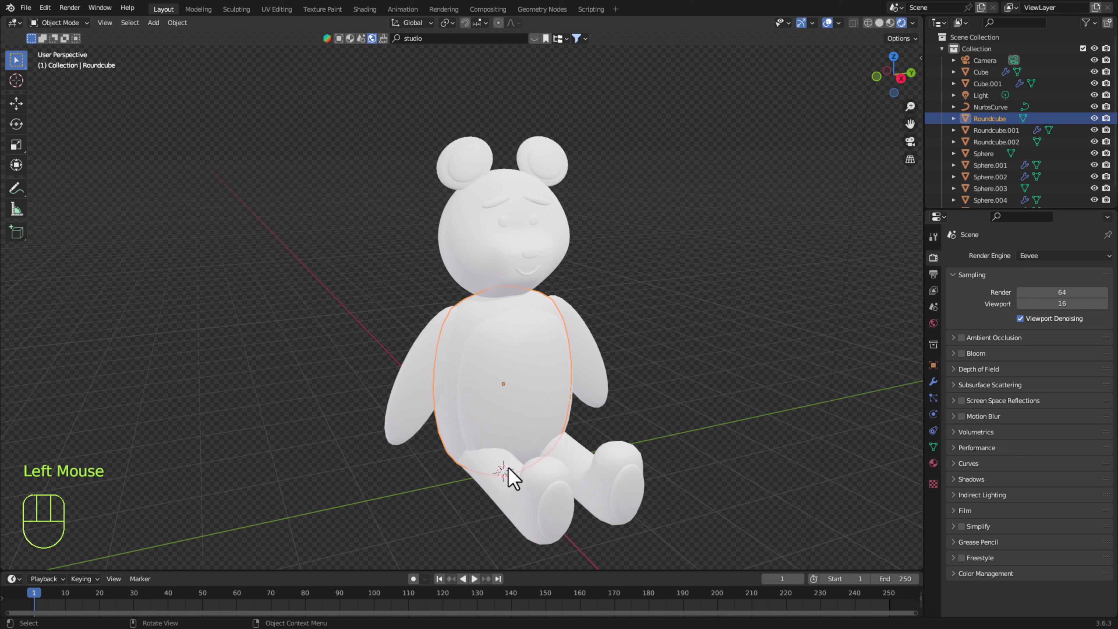
{"action": "left_click", "coordinate": [1092, 256]}
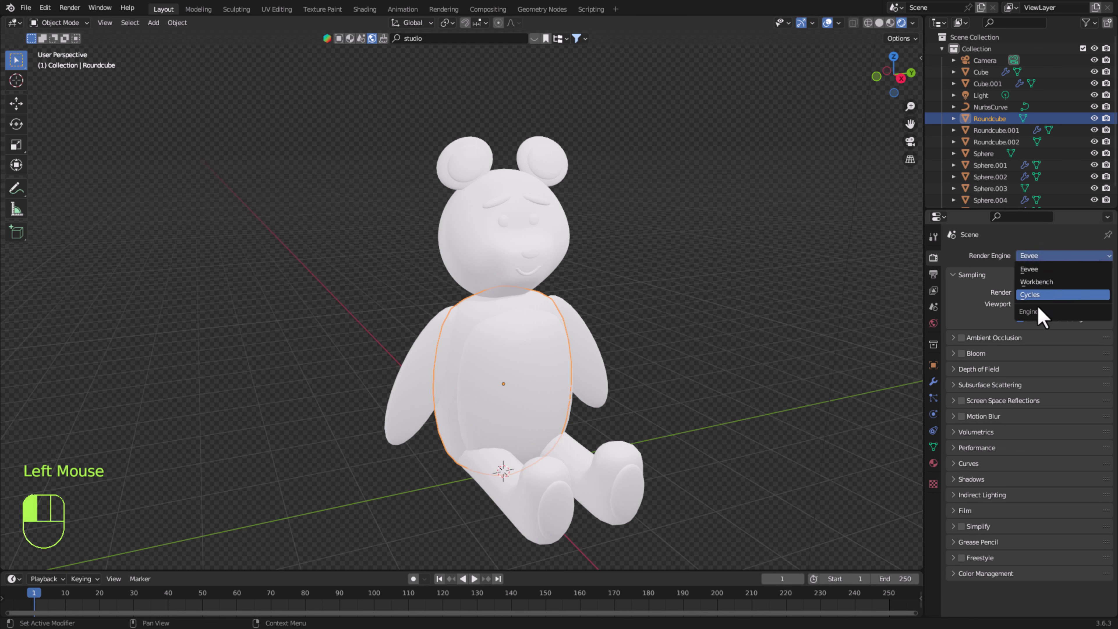
{"action": "left_click", "coordinate": [1052, 295]}
{"action": "left_click", "coordinate": [1061, 363]}
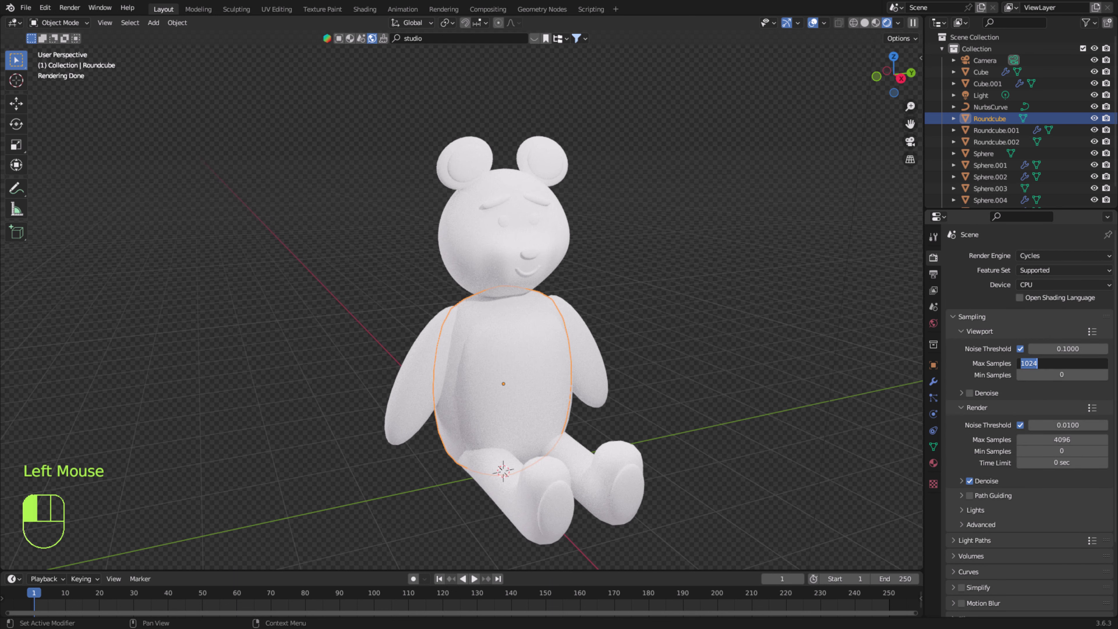
{"action": "type", "text": "00"}
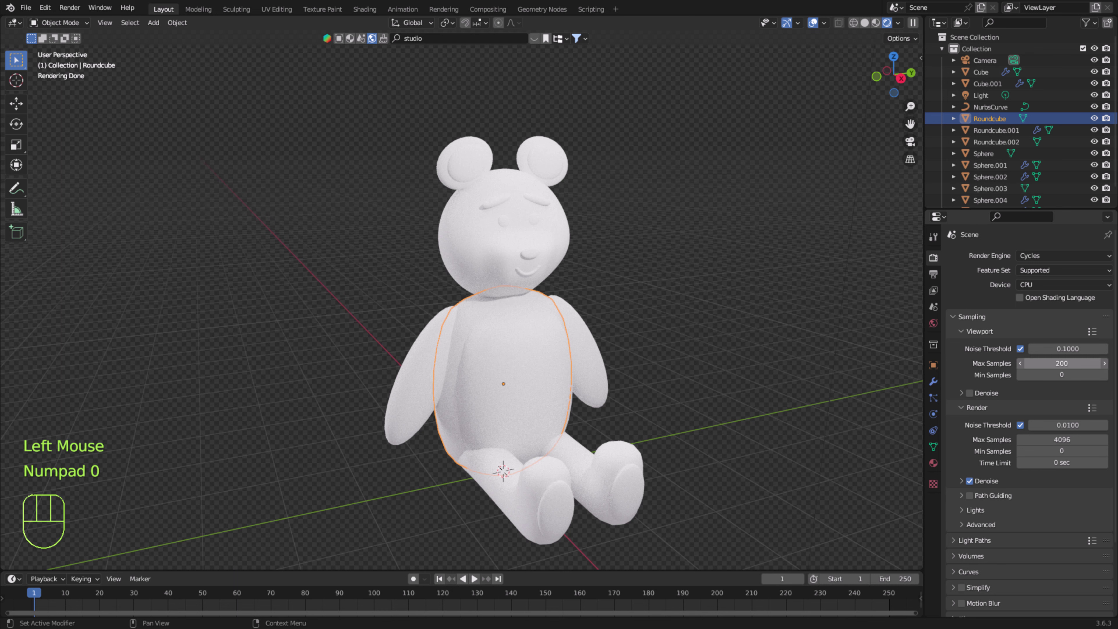
{"action": "left_click", "coordinate": [1061, 285]}
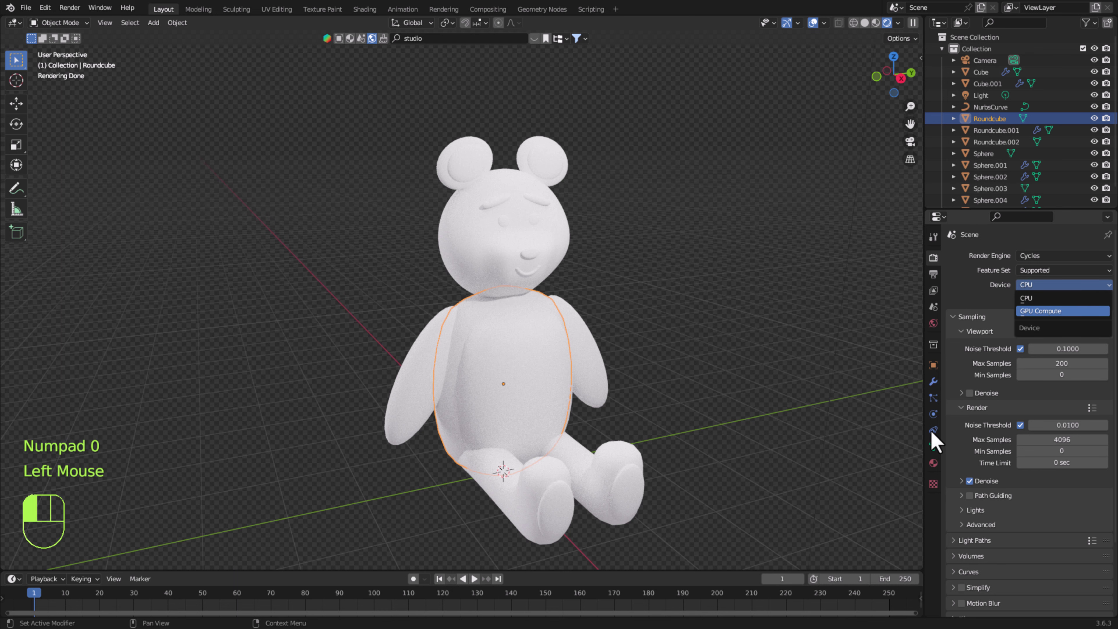
{"action": "left_click", "coordinate": [1063, 311]}
- Save the file as teddy2.blend and reselect the bear's Roundcube body
{"action": "key", "text": "ctrl+s"}
{"action": "left_click", "coordinate": [457, 351]}
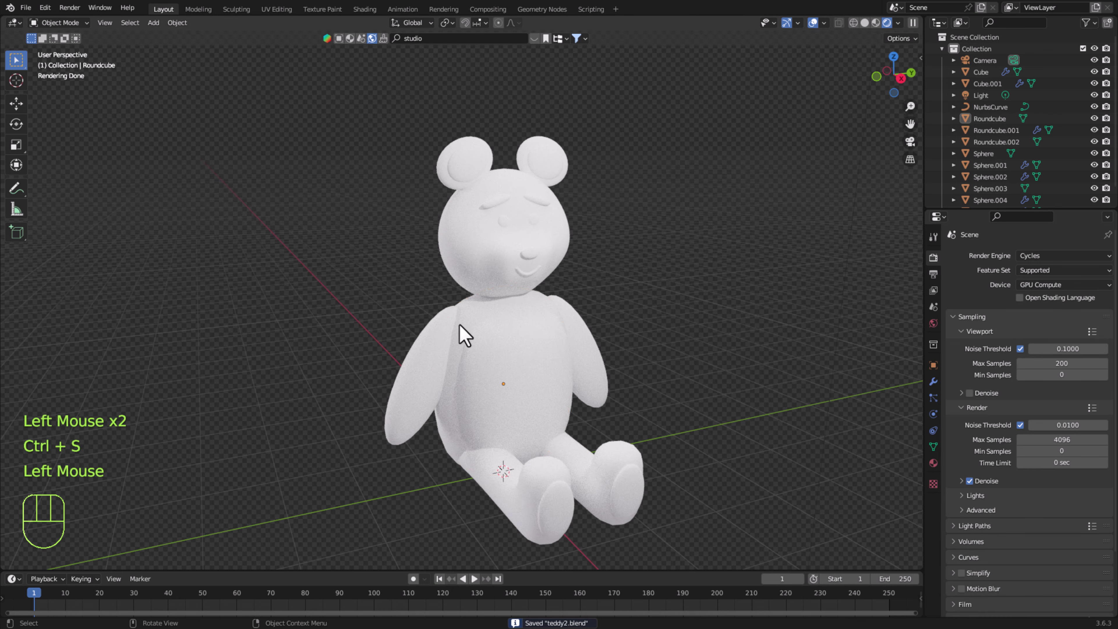
{"action": "double_click", "coordinate": [461, 327]}
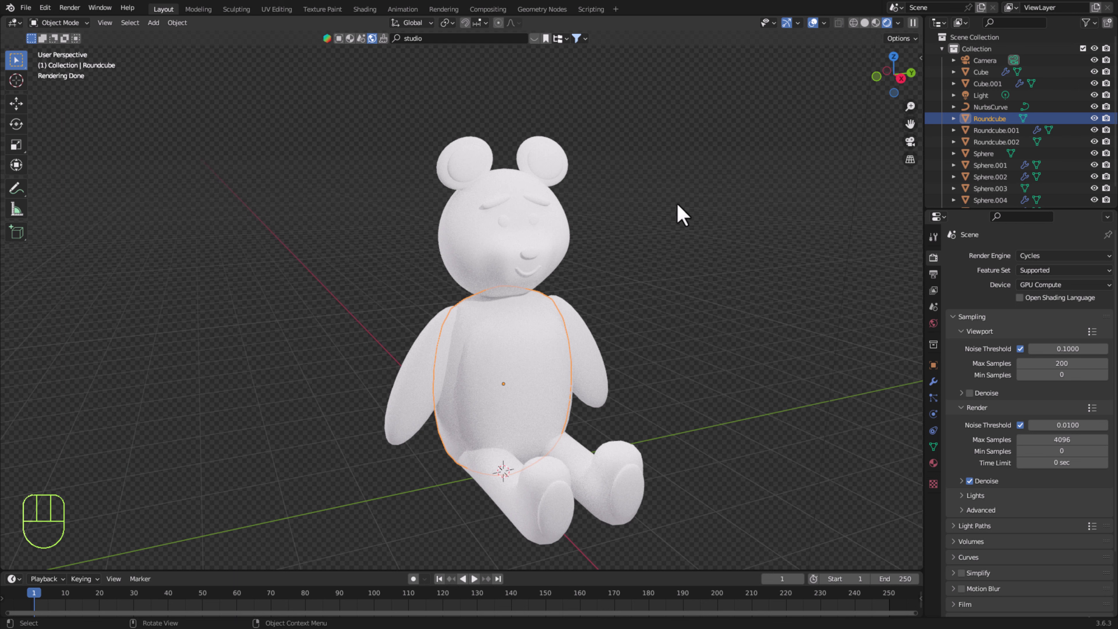
- Switch to the Texture Paint workspace with rendered viewport shading
{"action": "left_click", "coordinate": [322, 9]}
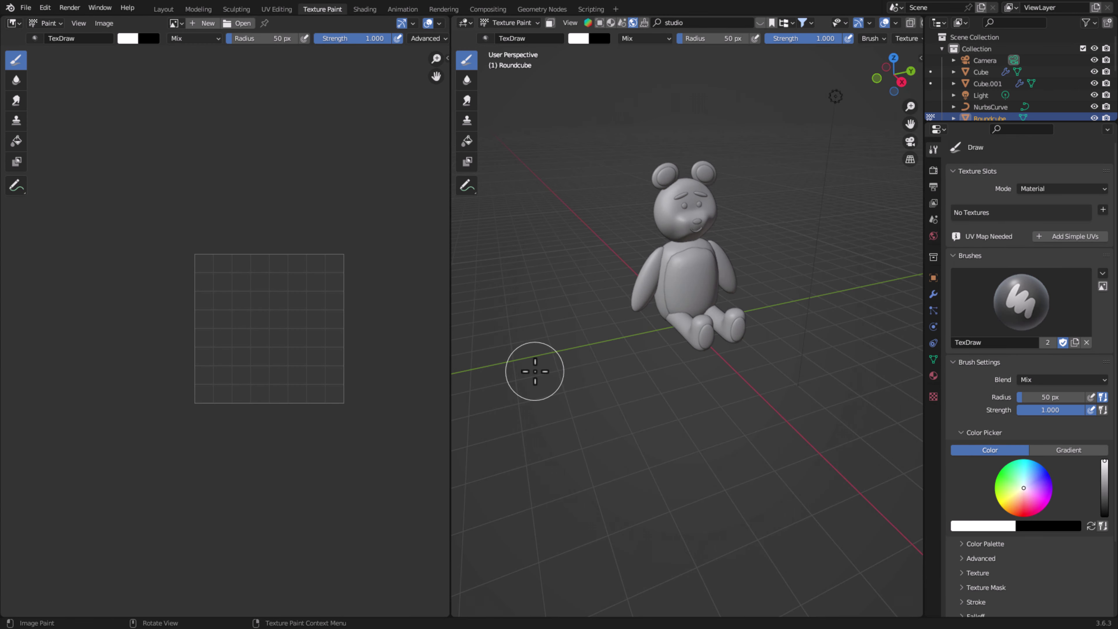
{"action": "scroll", "coordinate": [687, 298], "scroll_direction": "up", "scroll_amount": 3}
{"action": "scroll", "coordinate": [661, 309], "scroll_direction": "up", "scroll_amount": 2}
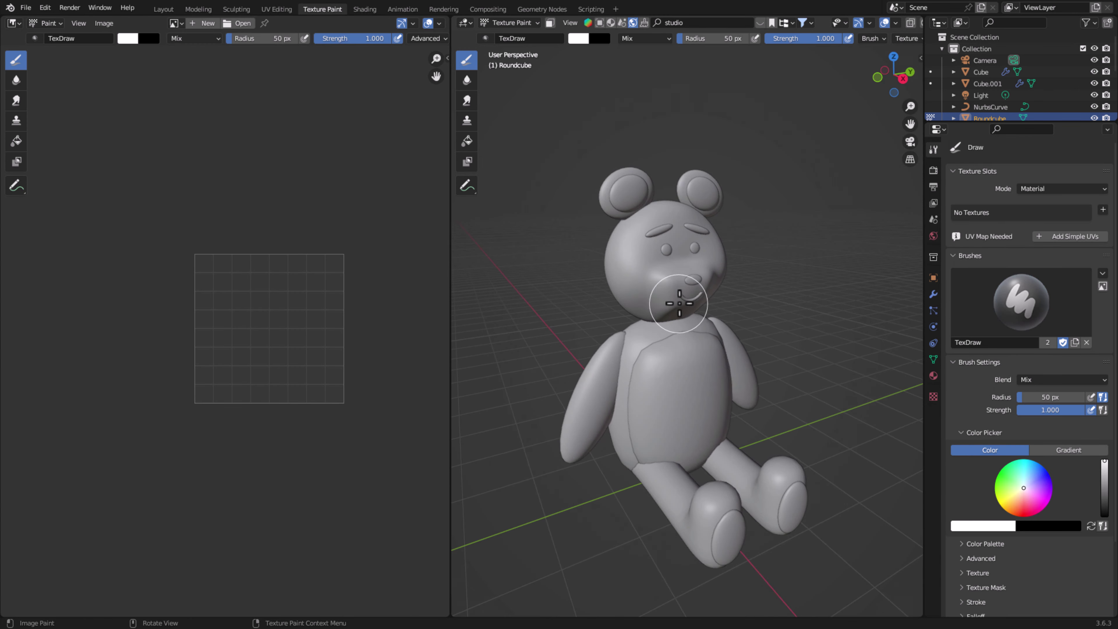
{"action": "left_click", "coordinate": [1103, 210]}
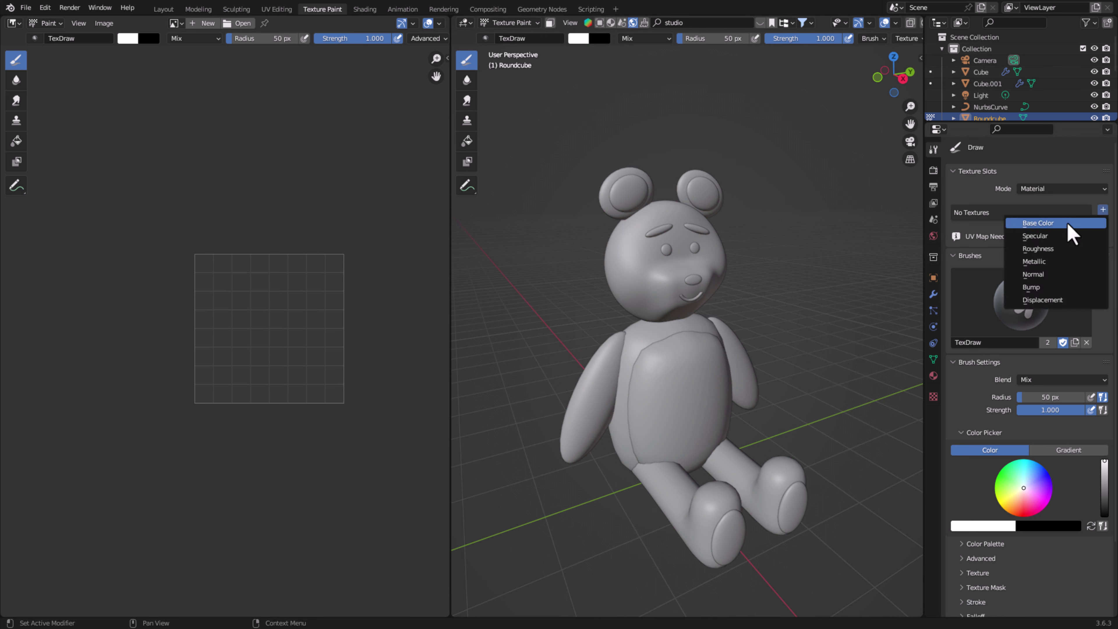
{"action": "left_click", "coordinate": [1069, 225]}
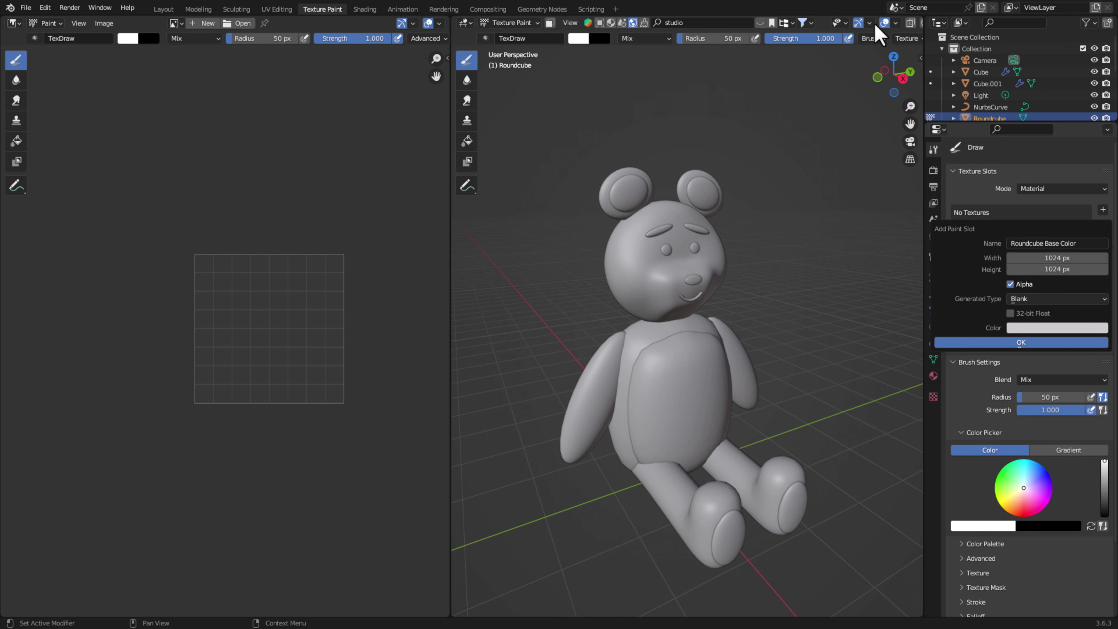
{"action": "scroll", "coordinate": [863, 24], "scroll_direction": "down", "scroll_amount": 2}
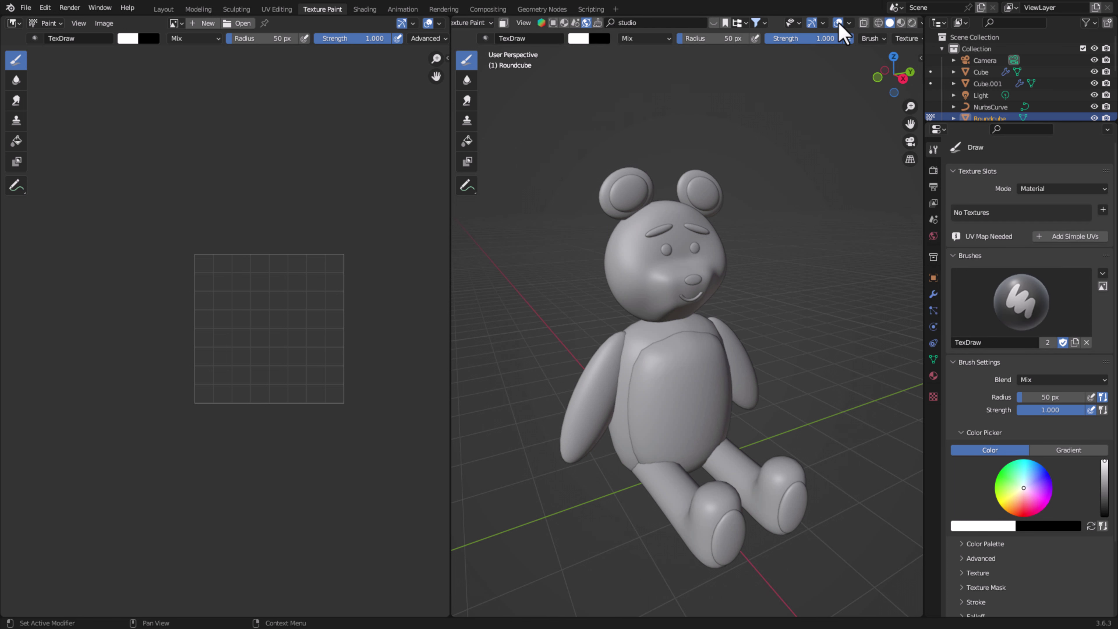
{"action": "scroll", "coordinate": [882, 24], "scroll_direction": "down", "scroll_amount": 2}
{"action": "left_click", "coordinate": [902, 23]}
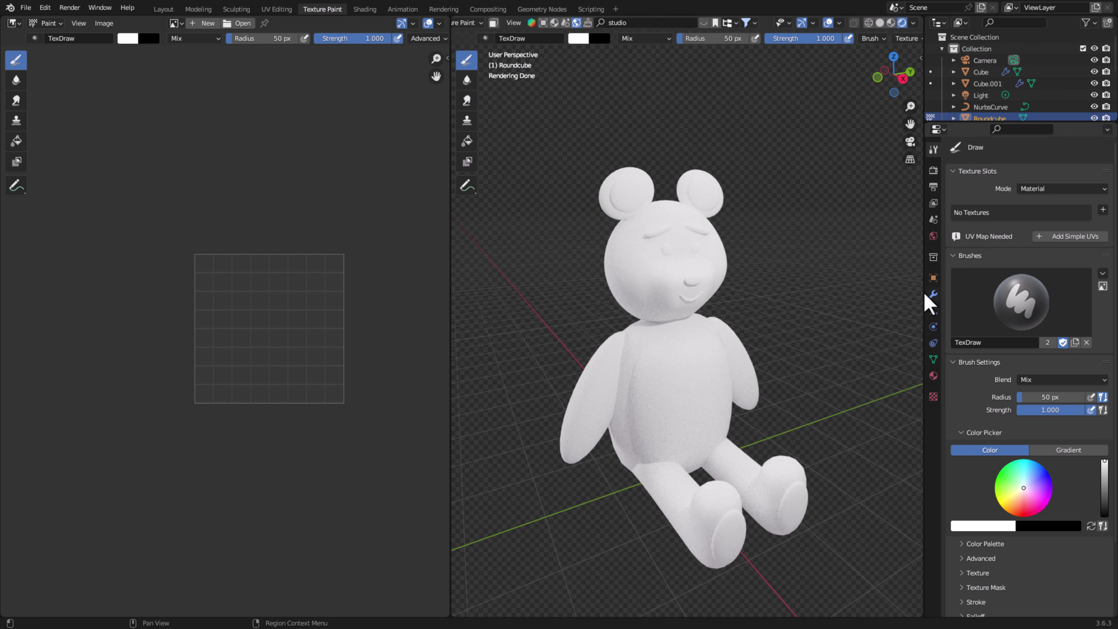
- Start a new Base Color paint slot with a turquoise fill colour
{"action": "left_click", "coordinate": [1102, 211]}
{"action": "left_click", "coordinate": [1081, 224]}
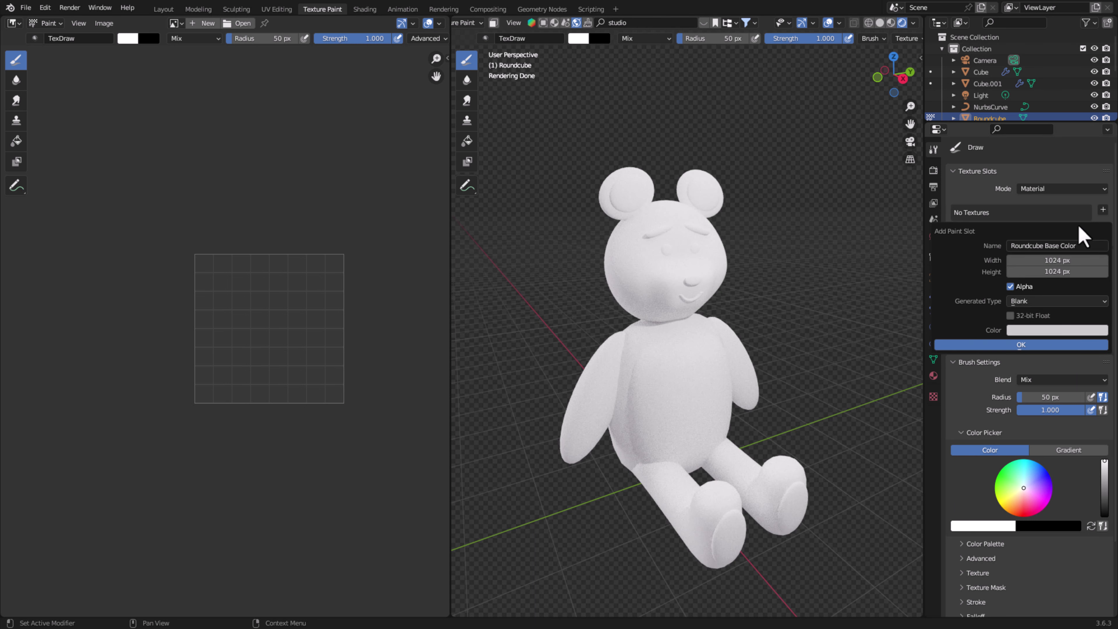
{"action": "left_click", "coordinate": [1068, 331]}
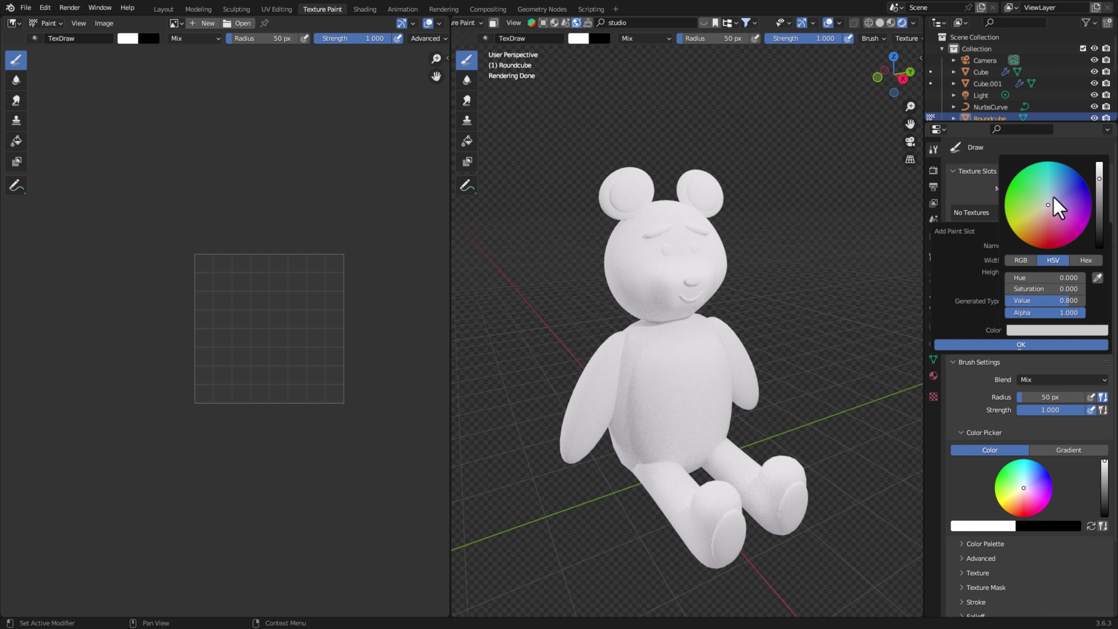
{"action": "left_click", "coordinate": [1058, 209]}
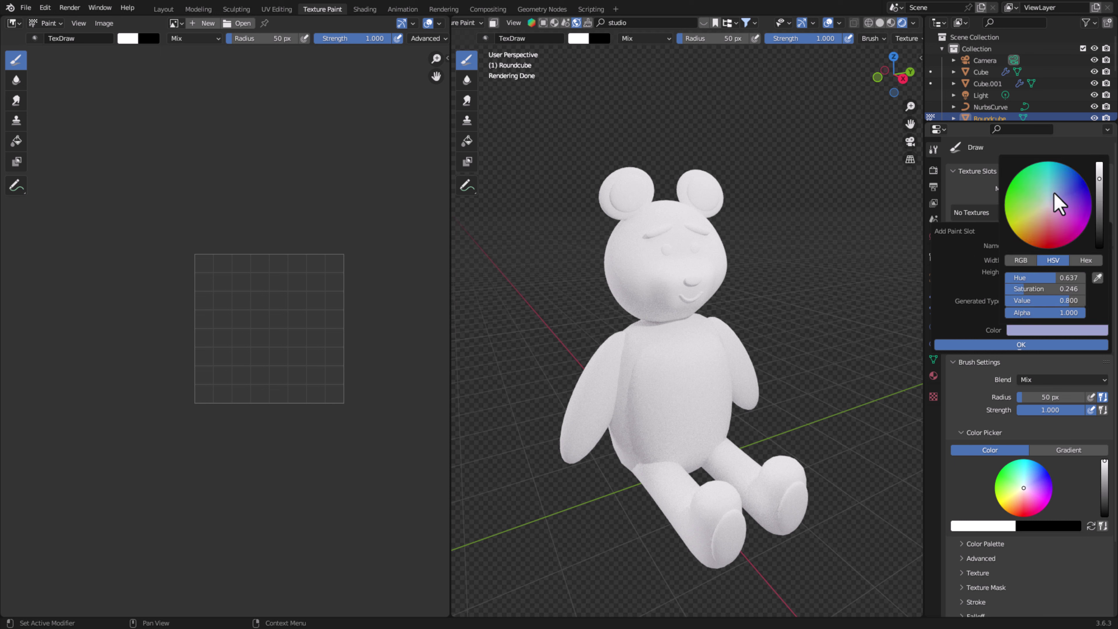
{"action": "left_click", "coordinate": [1050, 176]}
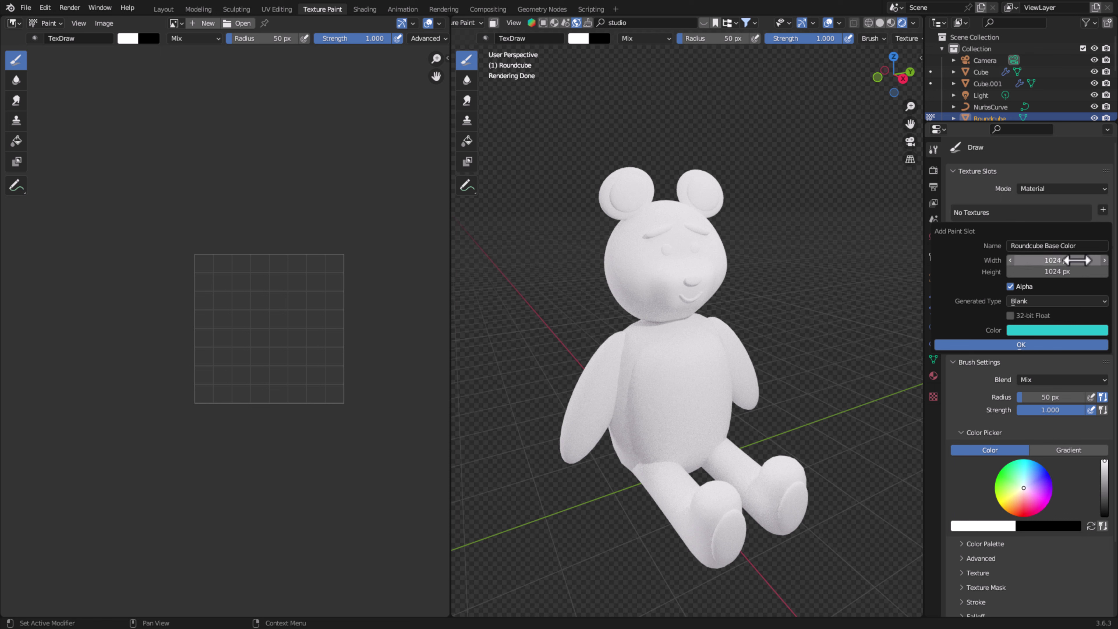
- Create the teal Roundcube Base Color texture, test painting the chest, and open the mode list
{"action": "left_click", "coordinate": [1043, 345]}
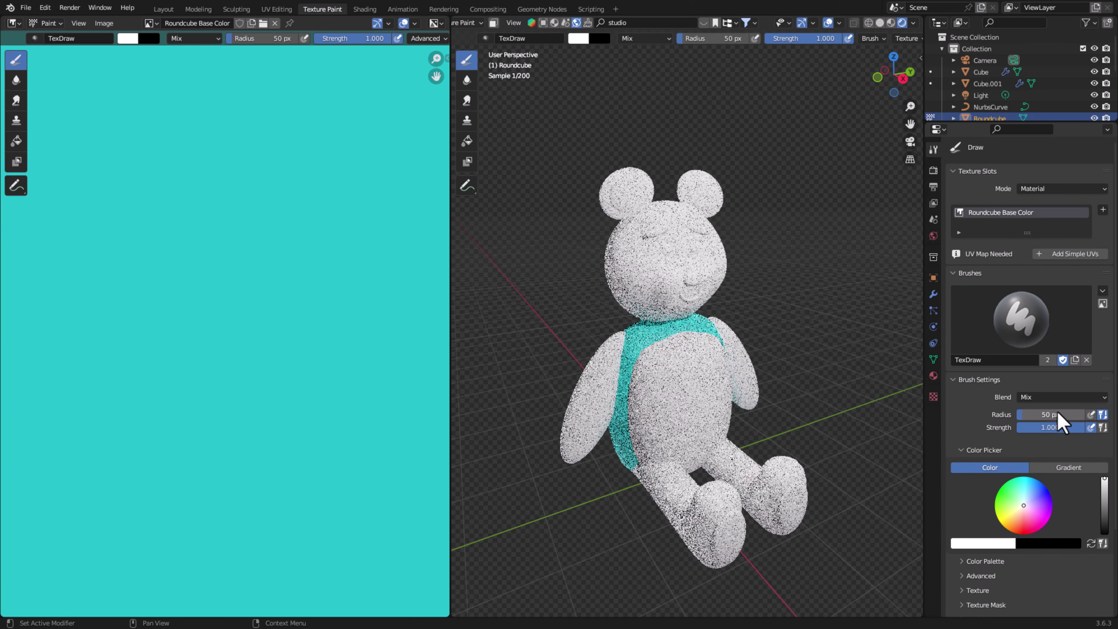
{"action": "scroll", "coordinate": [704, 353], "scroll_direction": "up", "scroll_amount": 2}
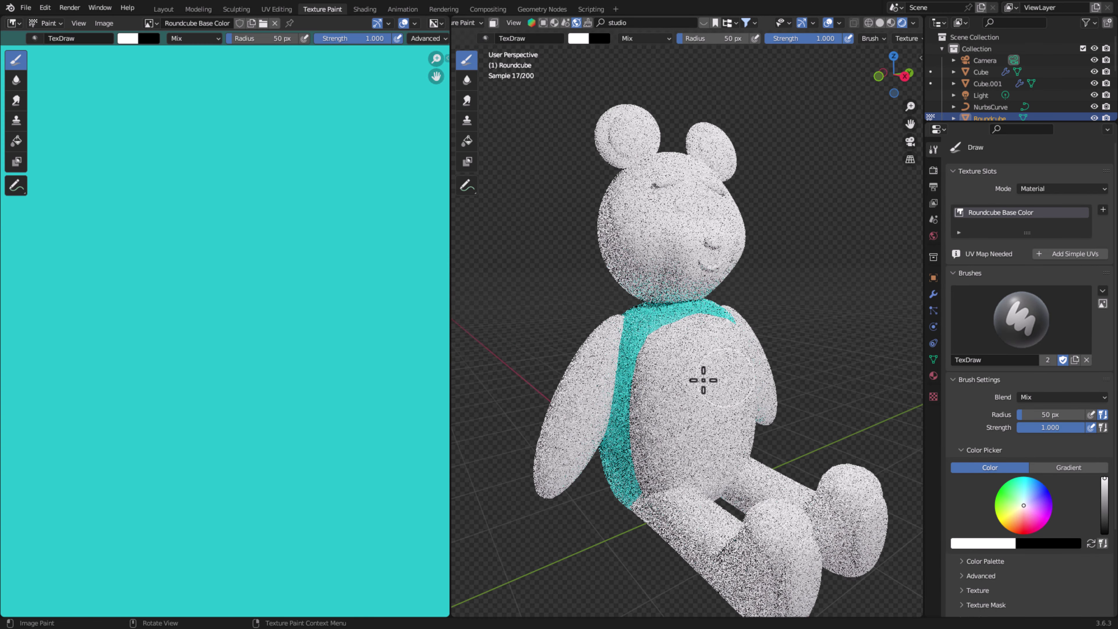
{"action": "key", "text": "Home"}
{"action": "mouse_move", "coordinate": [471, 390]}
{"action": "middle_mouse_down"}
{"action": "mouse_move", "coordinate": [811, 437]}
{"action": "mouse_move", "coordinate": [761, 445]}
{"action": "mouse_move", "coordinate": [677, 358]}
{"action": "middle_mouse_up"}
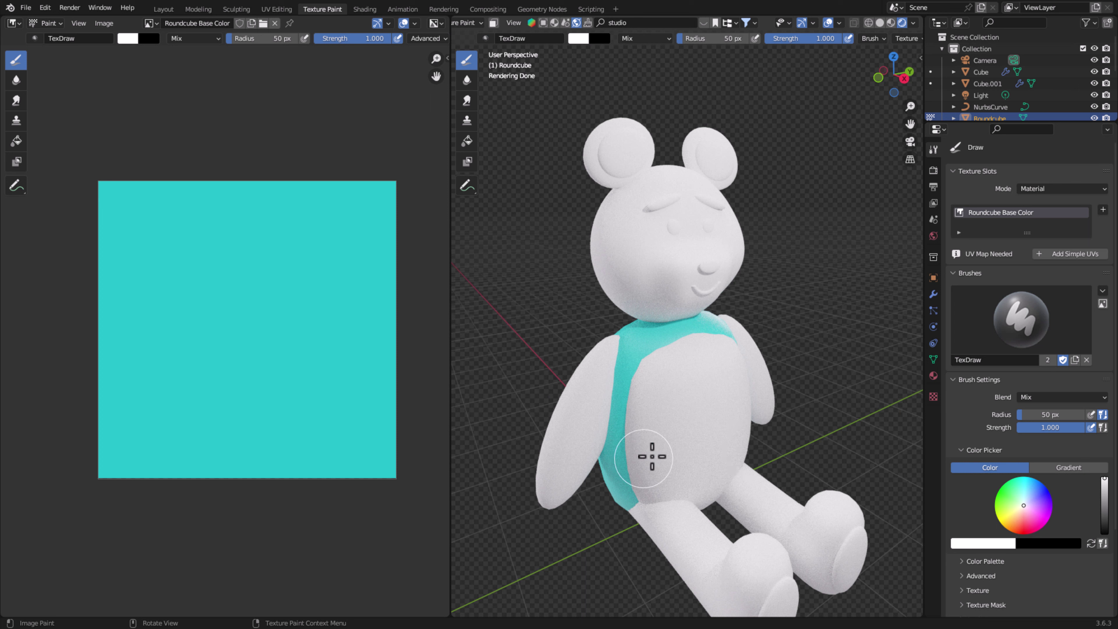
{"action": "left_click", "coordinate": [631, 331]}
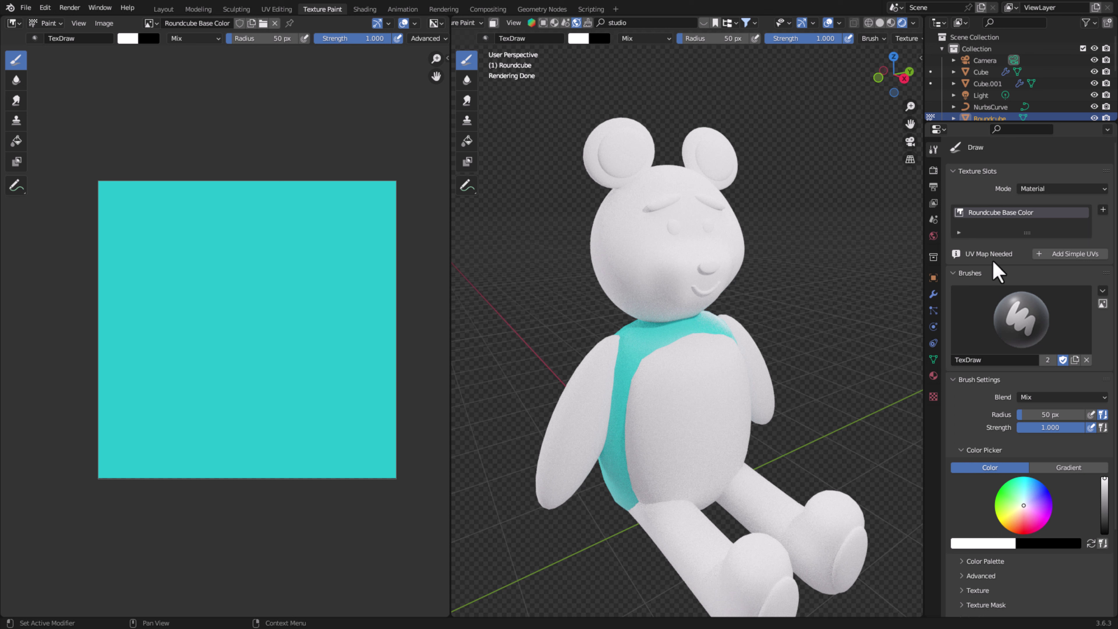
{"action": "left_click", "coordinate": [478, 23]}
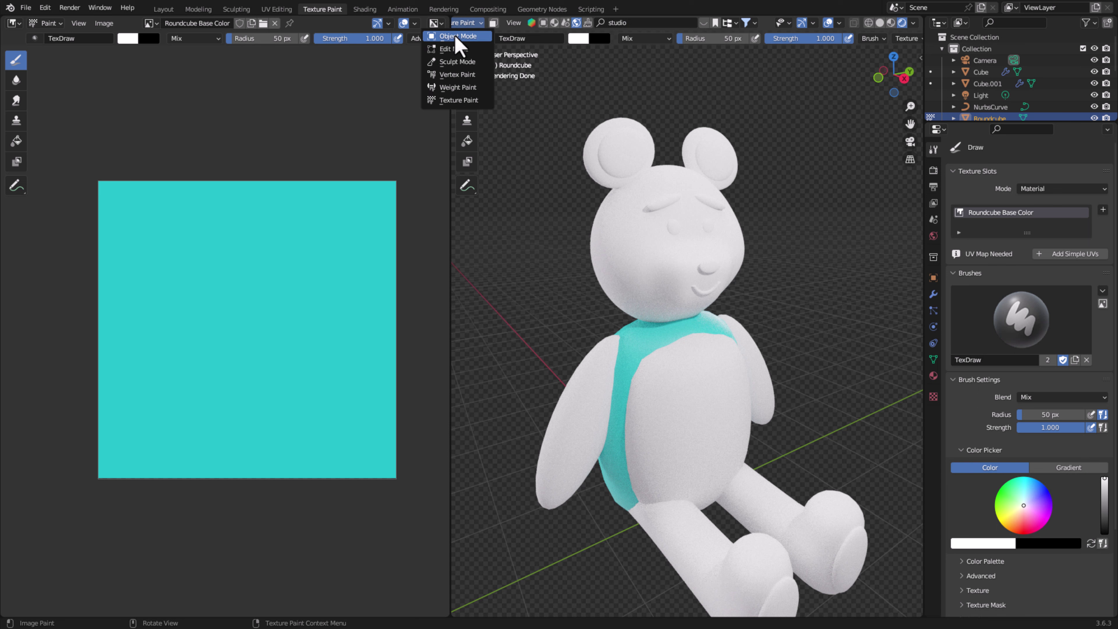
- In Edit Mode, select all body faces and unwrap them with Smart UV Project
{"action": "left_click", "coordinate": [453, 48]}
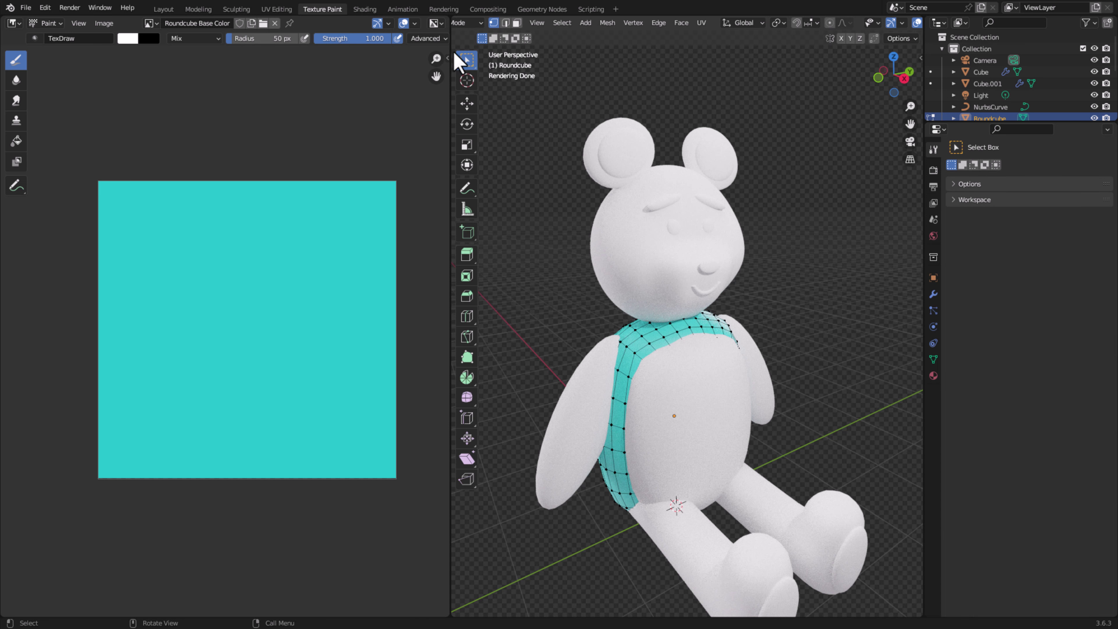
{"action": "left_click", "coordinate": [517, 23]}
{"action": "key", "text": "a"}
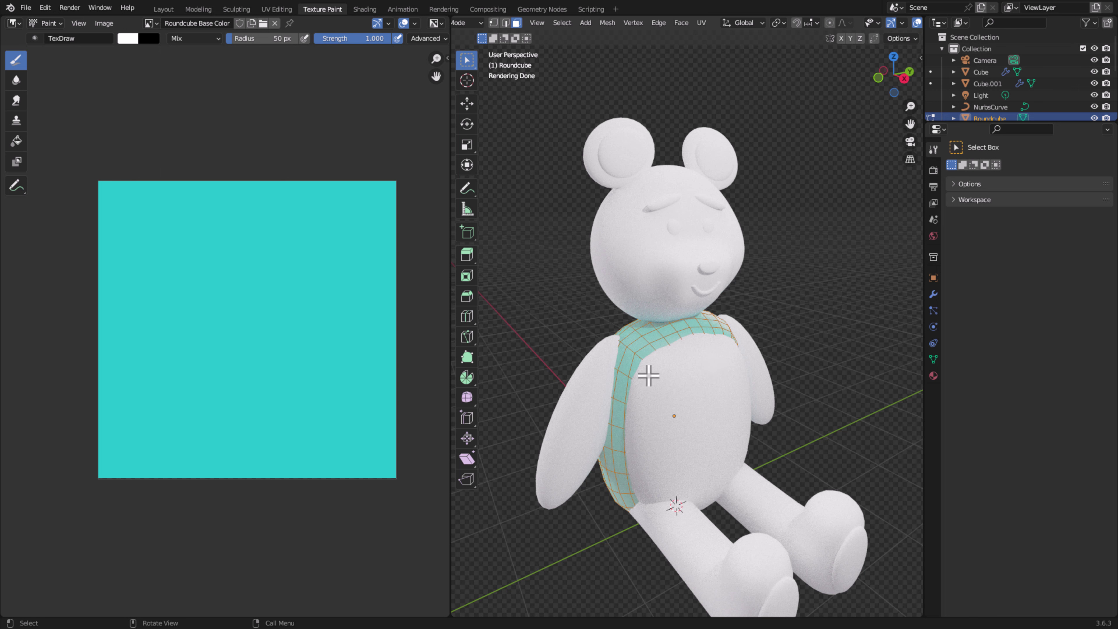
{"action": "key", "text": "u"}
{"action": "left_click", "coordinate": [638, 393]}
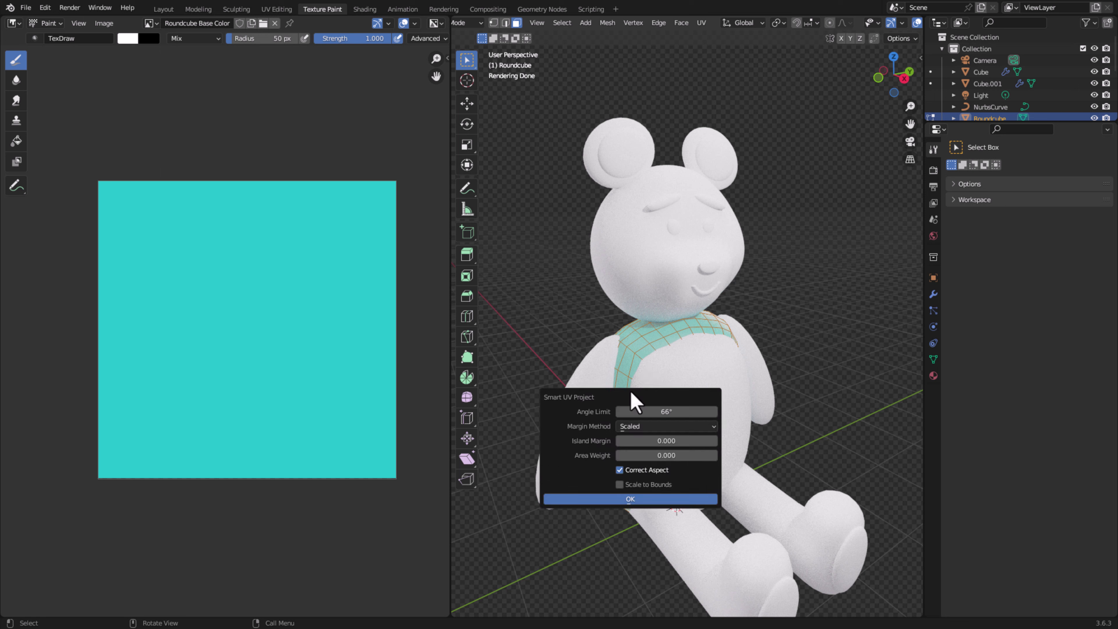
{"action": "left_click", "coordinate": [643, 500]}
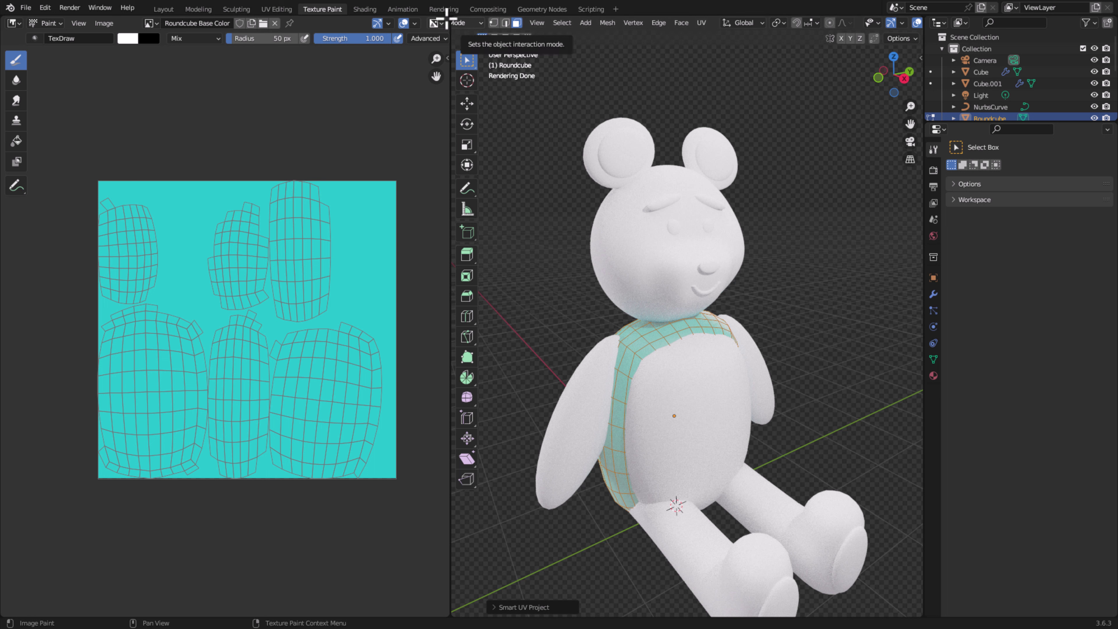
{"action": "left_click_drag", "start_coordinate": [443, 20], "coordinate": [341, 46]}
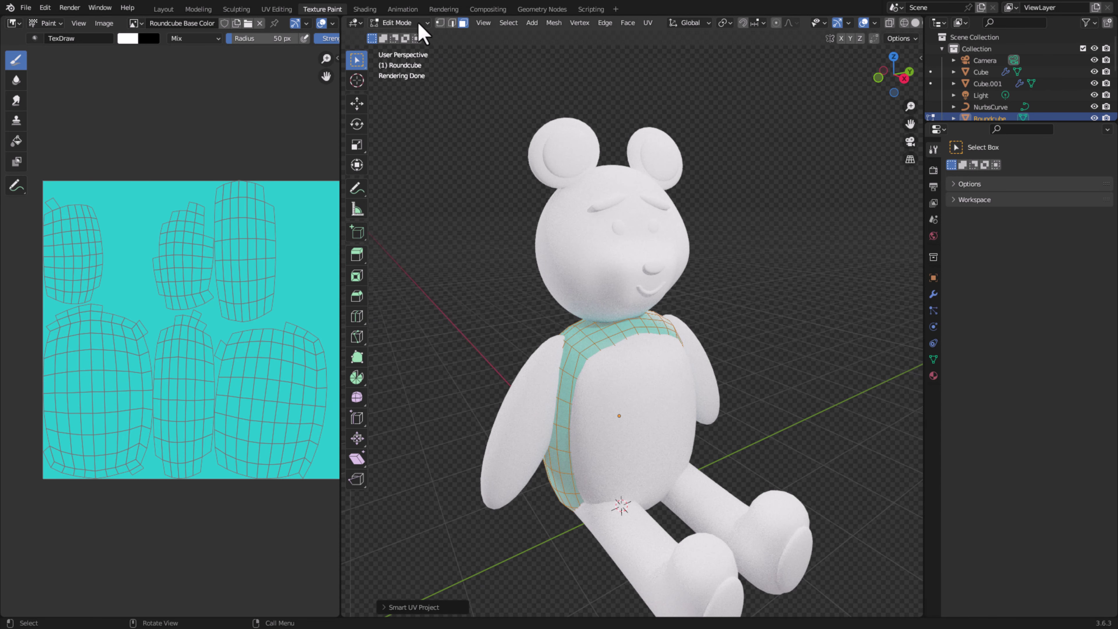
- Switch the bear into Texture Paint mode
{"action": "left_click", "coordinate": [419, 22]}
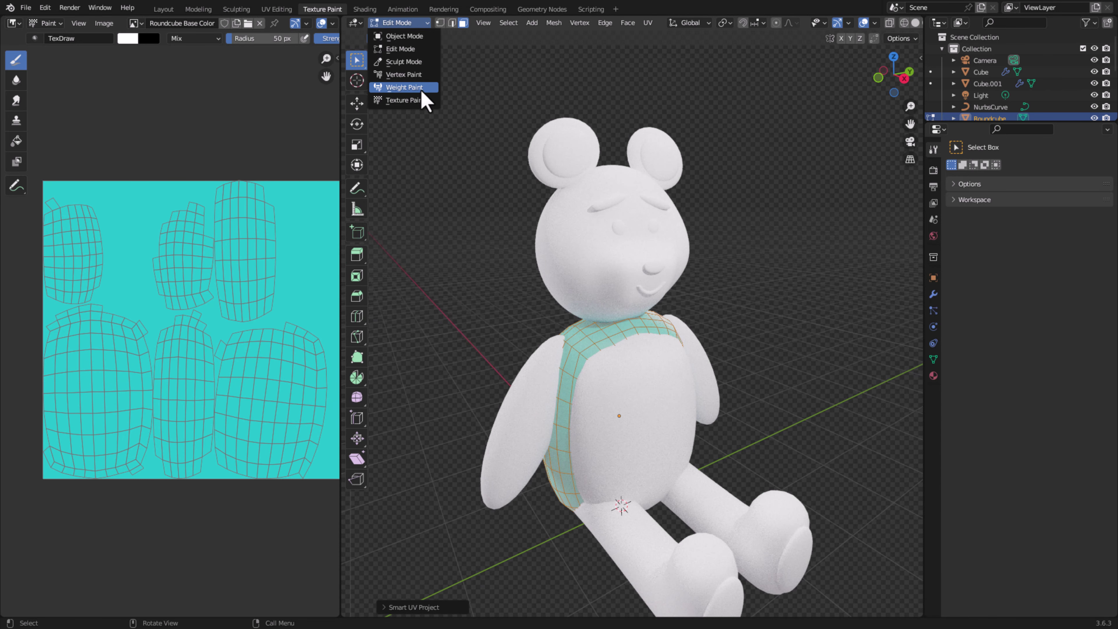
{"action": "left_click", "coordinate": [418, 101]}
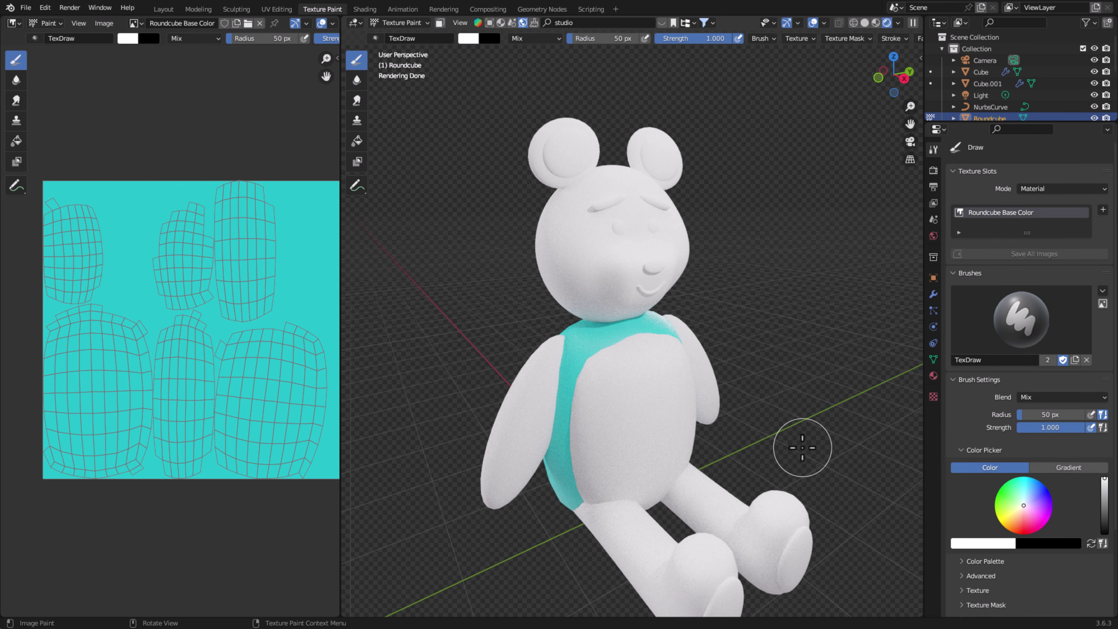
{"action": "scroll", "coordinate": [712, 376], "scroll_direction": "up", "scroll_amount": 2}
{"action": "scroll", "coordinate": [687, 359], "scroll_direction": "down", "scroll_amount": 1}
{"action": "scroll", "coordinate": [661, 343], "scroll_direction": "down", "scroll_amount": 1}
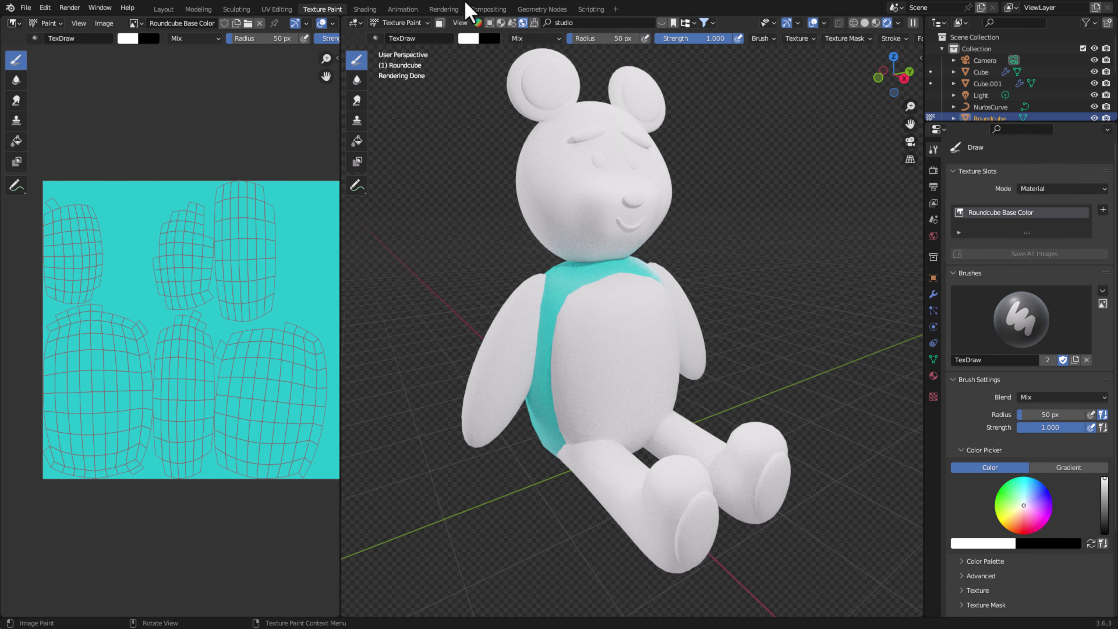
- Set a deeper pink brush at 29 px radius and dab two spots on the vest
{"action": "left_click", "coordinate": [468, 44]}
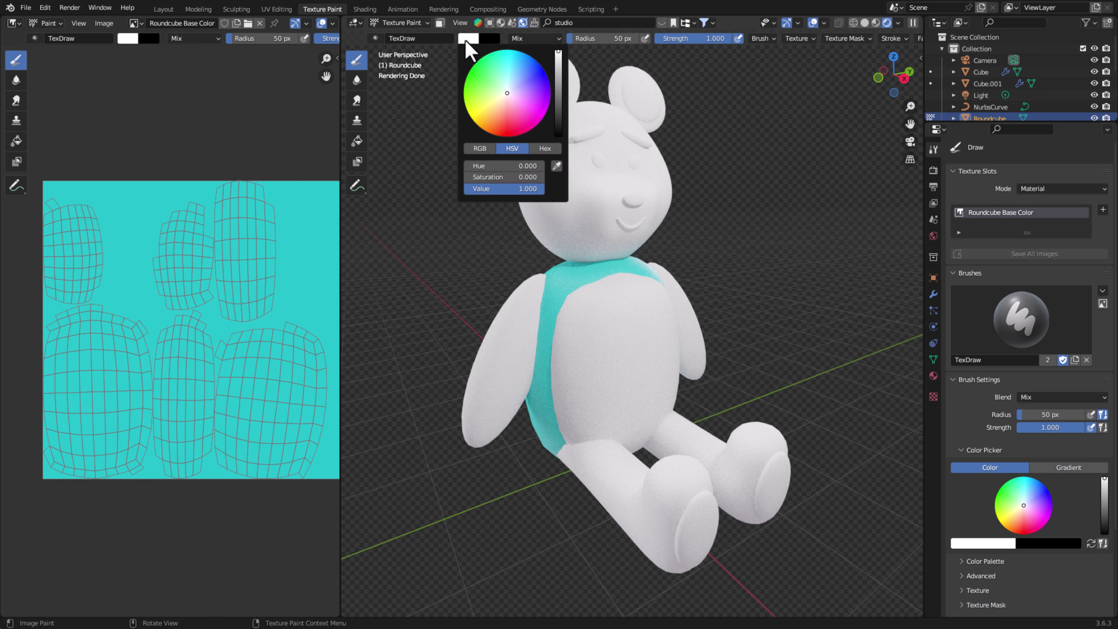
{"action": "left_click", "coordinate": [518, 95]}
{"action": "left_click_drag", "start_coordinate": [521, 99], "coordinate": [525, 102]}
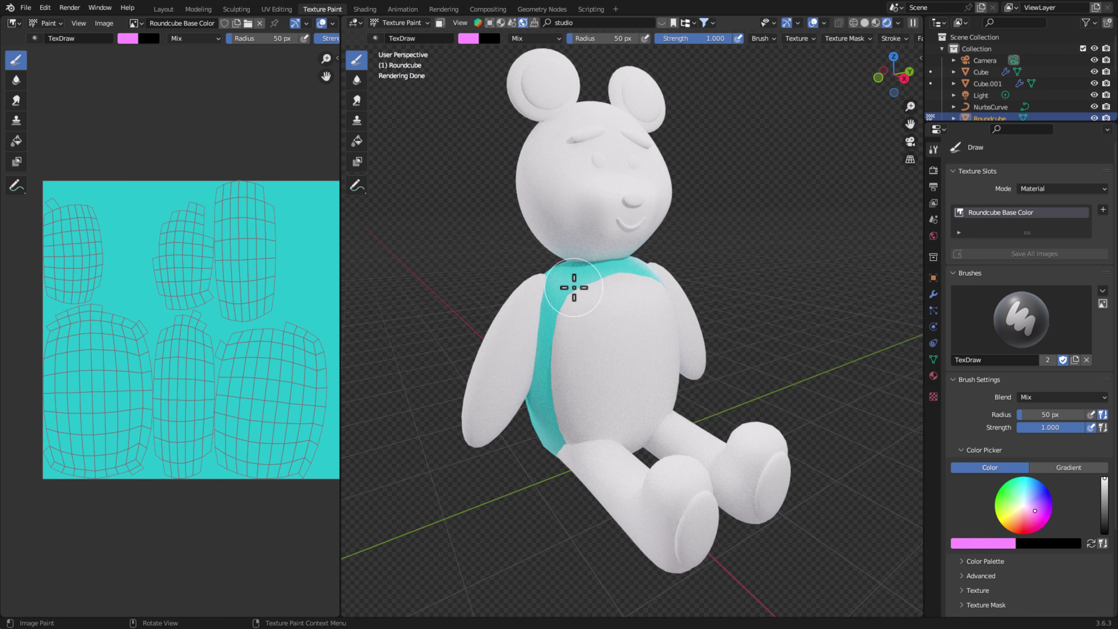
{"action": "key", "text": "f"}
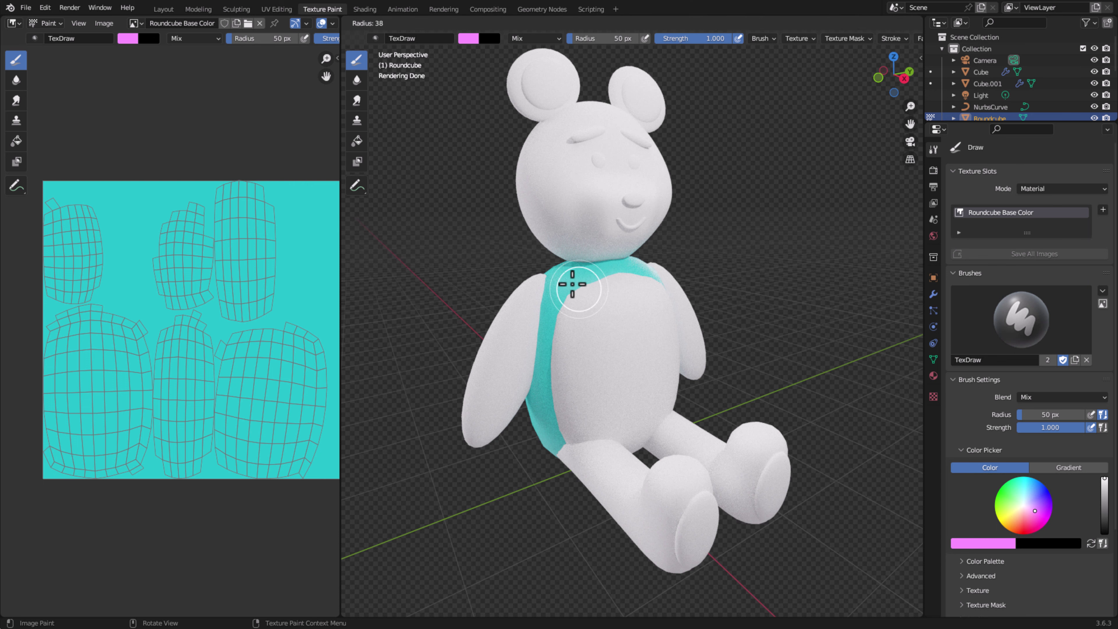
{"action": "left_click", "coordinate": [567, 285]}
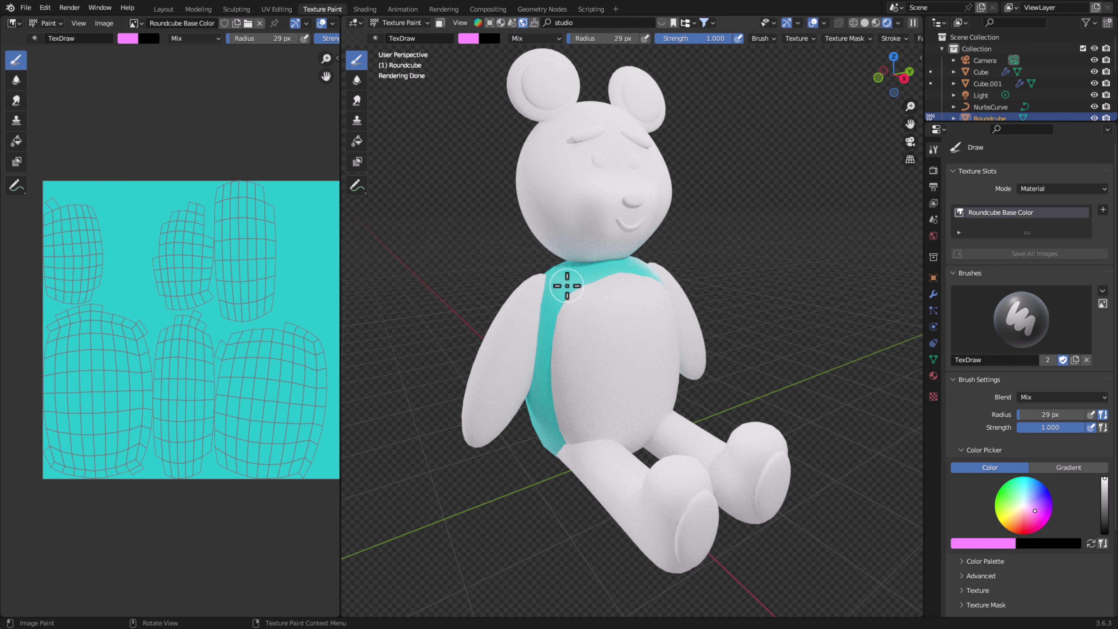
{"action": "left_click", "coordinate": [549, 368]}
{"action": "left_click", "coordinate": [637, 266]}
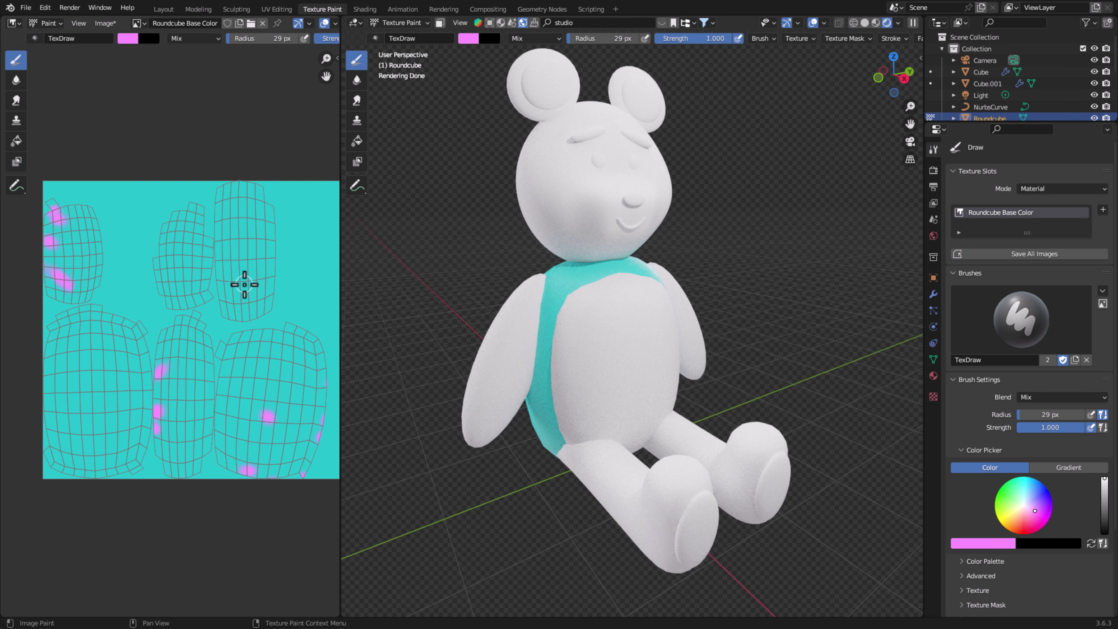
- Toggle to Material Preview shading and orbit to inspect the painted spots
{"action": "middle_click_drag", "start_coordinate": [406, 48], "coordinate": [894, 66]}
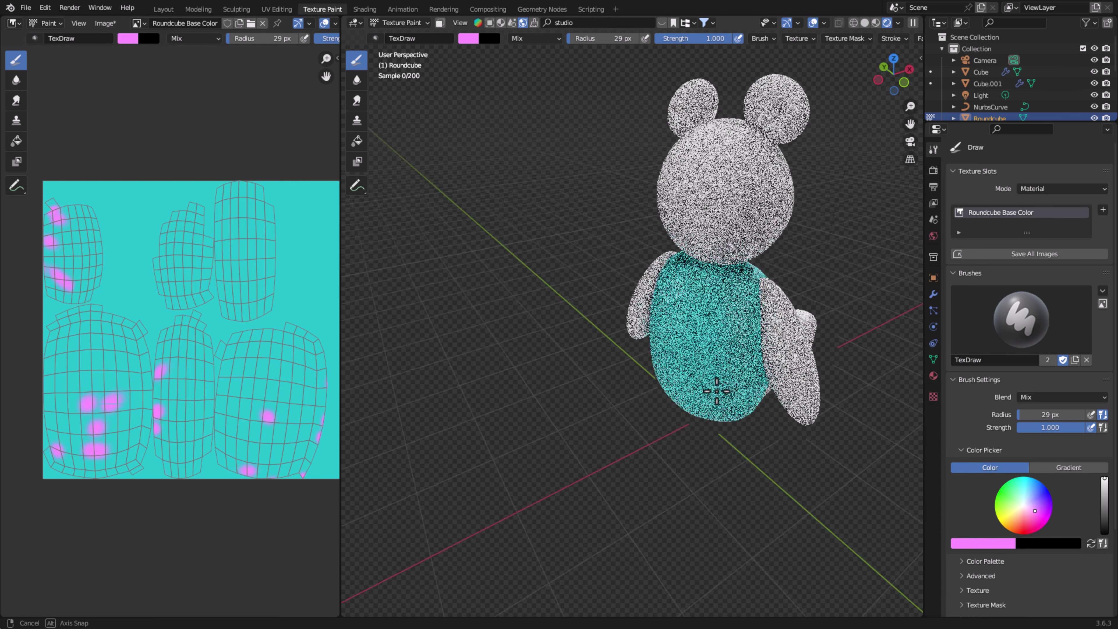
{"action": "left_click", "coordinate": [876, 22]}
{"action": "left_click", "coordinate": [900, 23]}
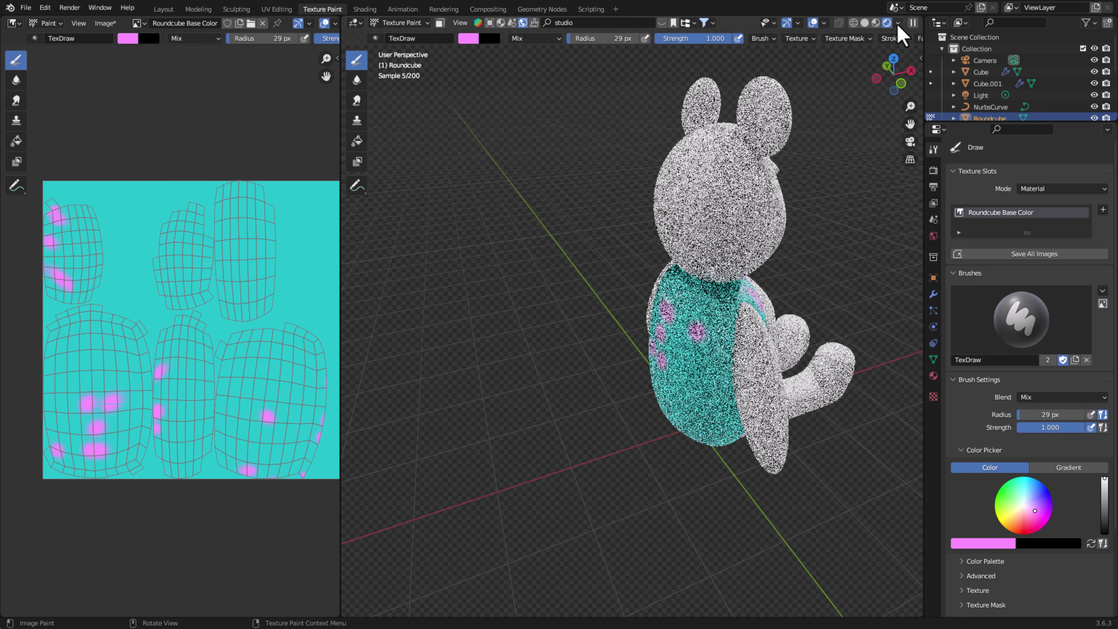
{"action": "left_click", "coordinate": [877, 23]}
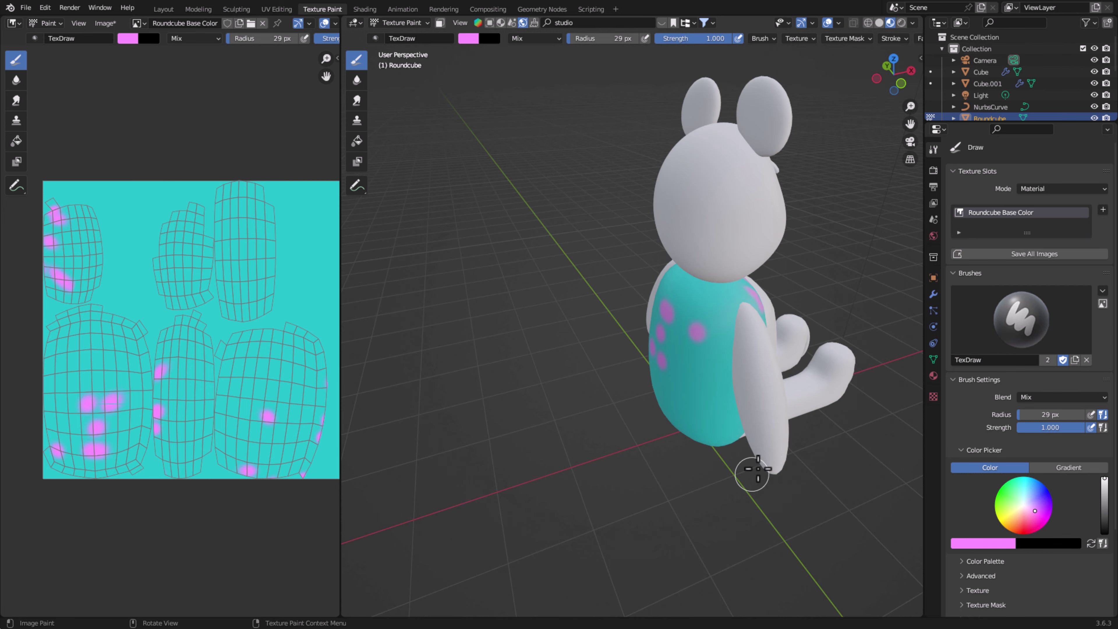
{"action": "mouse_move", "coordinate": [776, 452]}
{"action": "middle_mouse_down"}
{"action": "mouse_move", "coordinate": [796, 434]}
{"action": "mouse_move", "coordinate": [774, 419]}
{"action": "middle_mouse_up"}
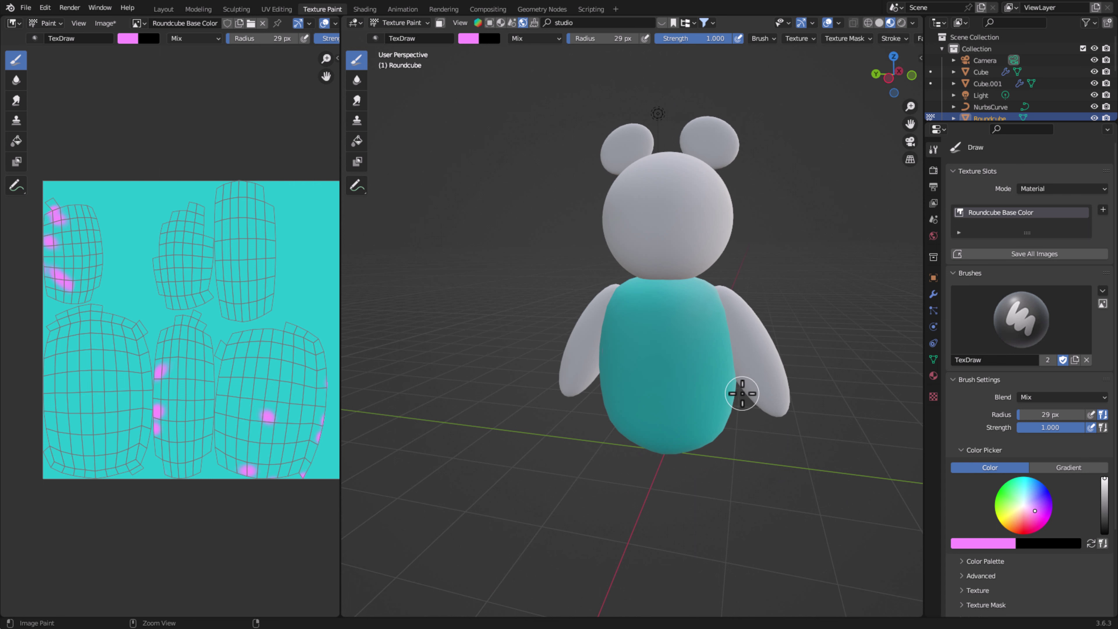
{"action": "middle_click_drag", "start_coordinate": [741, 406], "coordinate": [583, 424]}
- Undo the pink dabs and lower the brush strength to 0.406
{"action": "key", "text": "ctrl+z"}
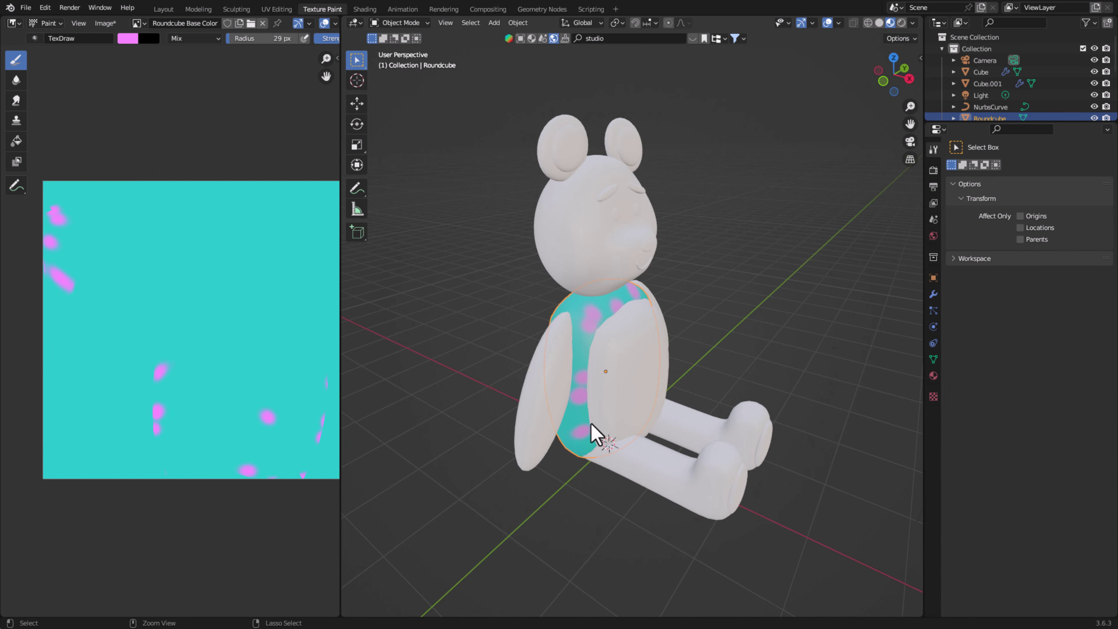
{"action": "key", "text": "ctrl+z"}
{"action": "key", "text": "ctrl+z"}
{"action": "key", "text": "ctrl+z"}
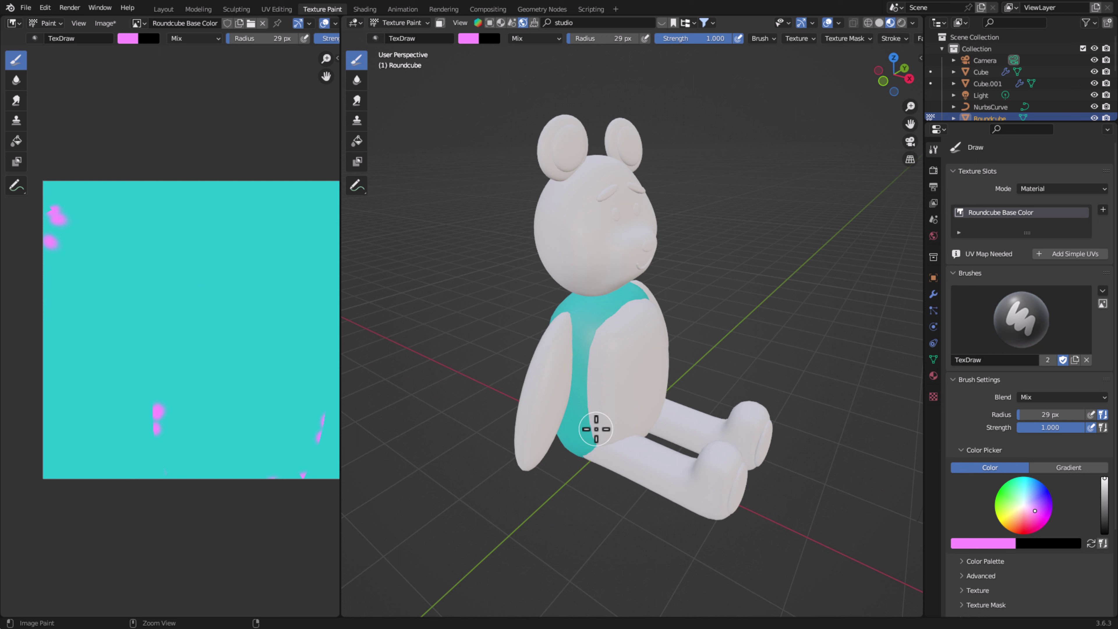
{"action": "key", "text": "ctrl+z"}
{"action": "key", "text": "ctrl+z"}
{"action": "key", "text": "shift+f"}
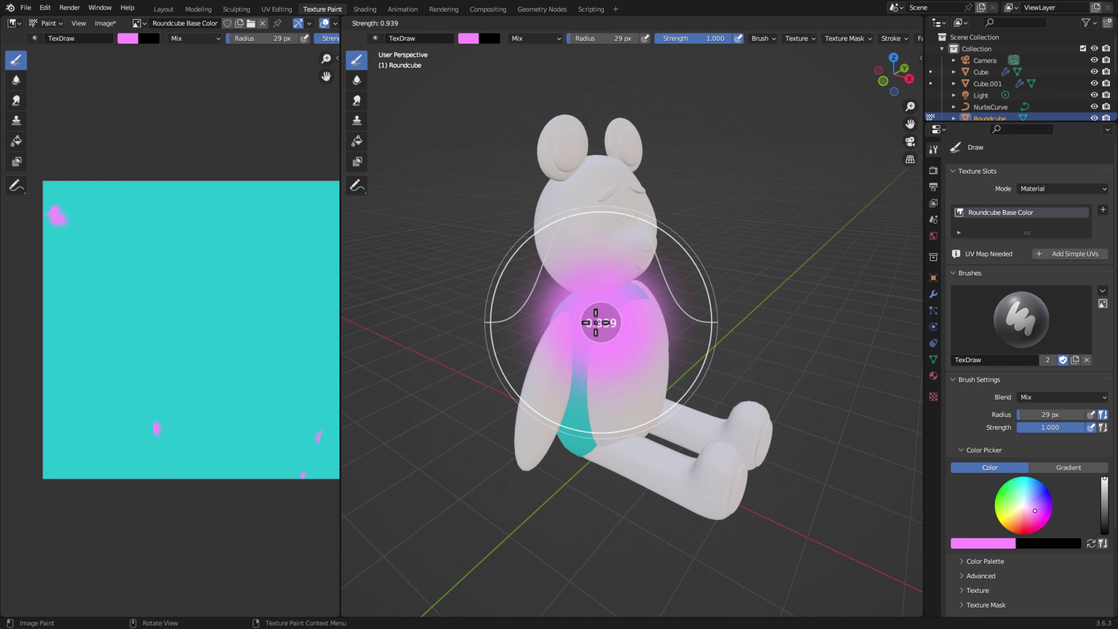
{"action": "left_click", "coordinate": [545, 413]}
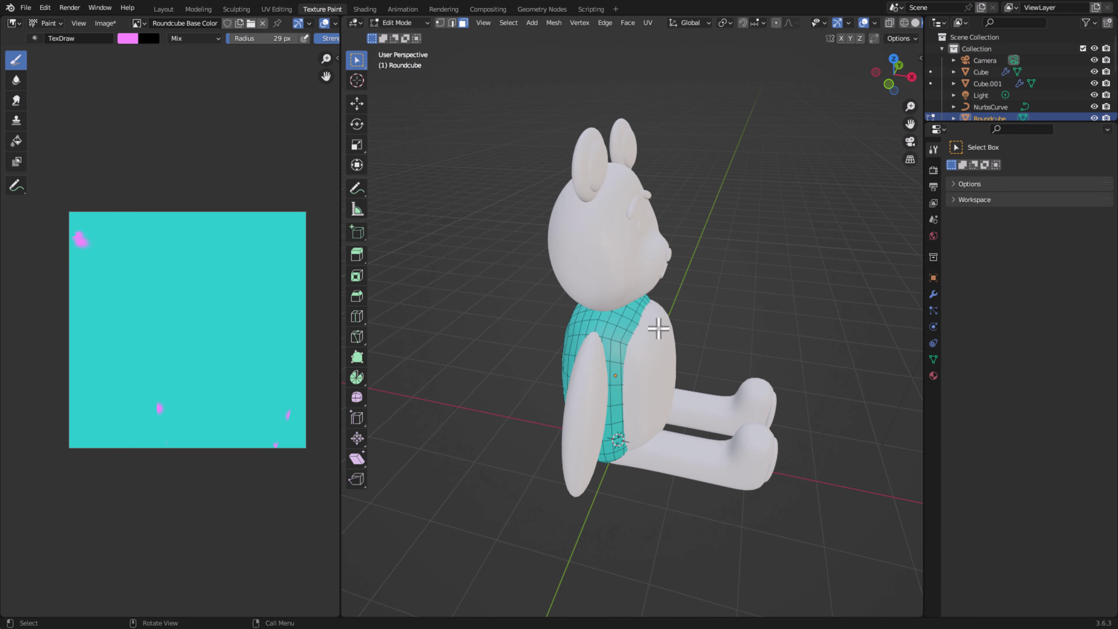
- Smart UV Project the whole body mesh and return to Texture Paint mode
{"action": "key", "text": "a"}
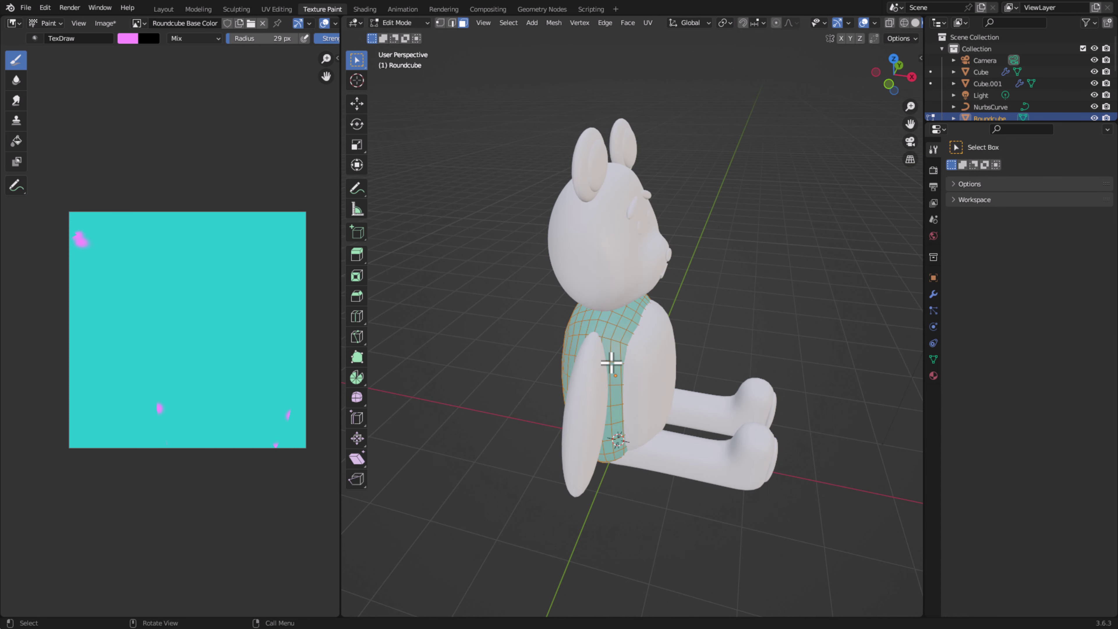
{"action": "key", "text": "u"}
{"action": "left_click", "coordinate": [614, 356]}
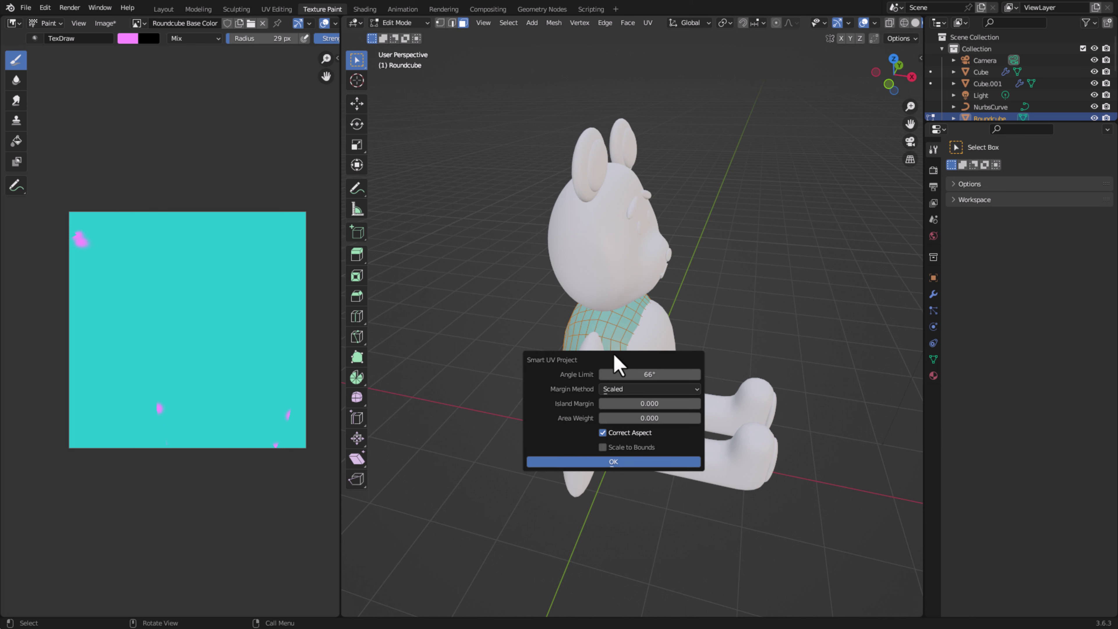
{"action": "left_click", "coordinate": [593, 461]}
{"action": "middle_click_drag", "start_coordinate": [601, 411], "coordinate": [644, 407]}
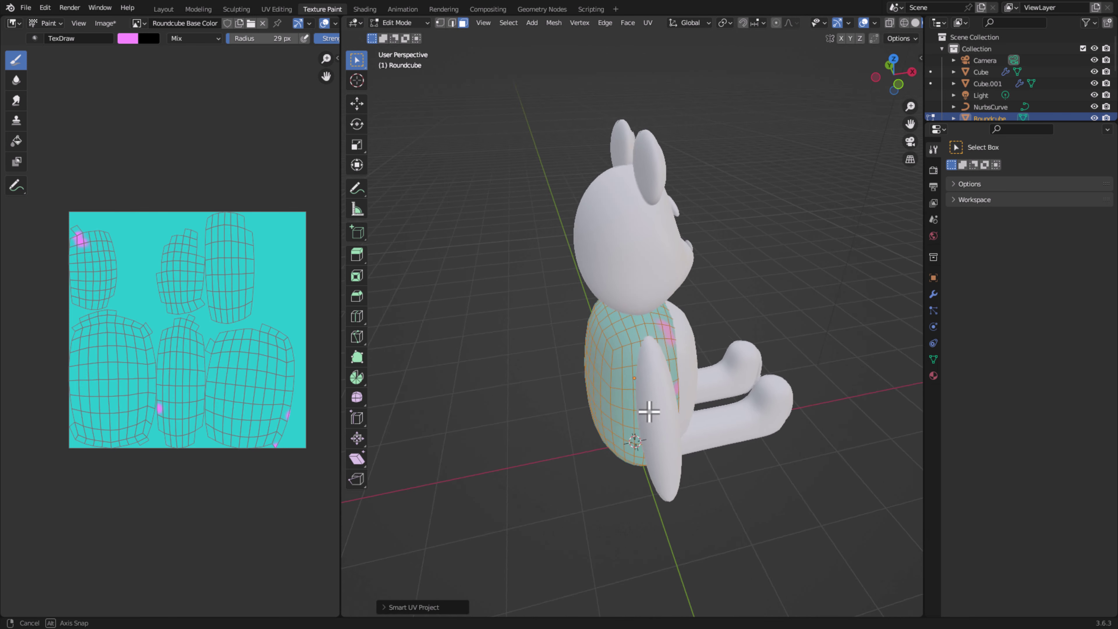
{"action": "left_click", "coordinate": [399, 23]}
{"action": "left_click", "coordinate": [404, 102]}
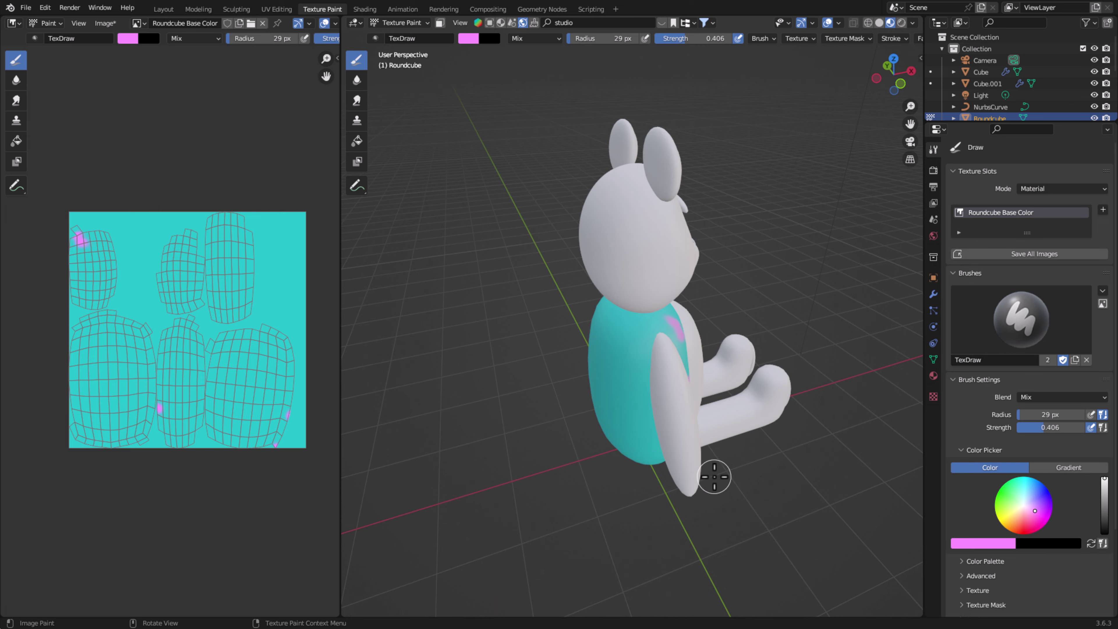
- Paint a few pink dabs on the bear's teal back
{"action": "middle_click_drag", "start_coordinate": [717, 474], "coordinate": [668, 353]}
{"action": "left_click", "coordinate": [667, 352]}
{"action": "left_click", "coordinate": [630, 351]}
{"action": "left_click", "coordinate": [632, 376]}
{"action": "scroll", "coordinate": [638, 370], "scroll_direction": "up", "scroll_amount": 2}
{"action": "middle_click_drag", "start_coordinate": [722, 405], "coordinate": [736, 392]}
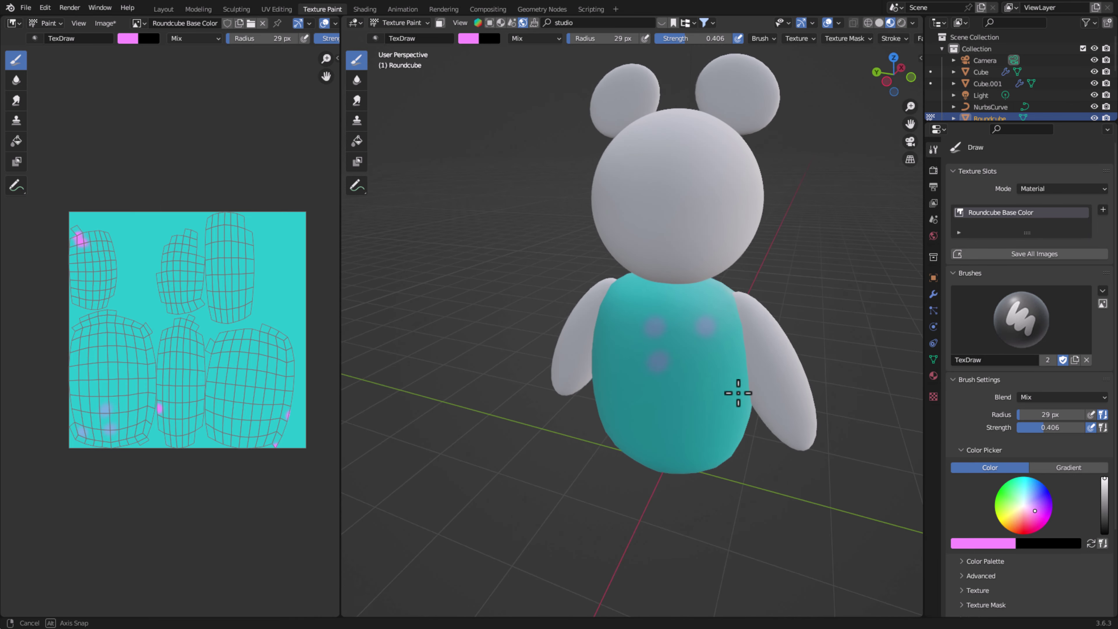
{"action": "left_click", "coordinate": [689, 366]}
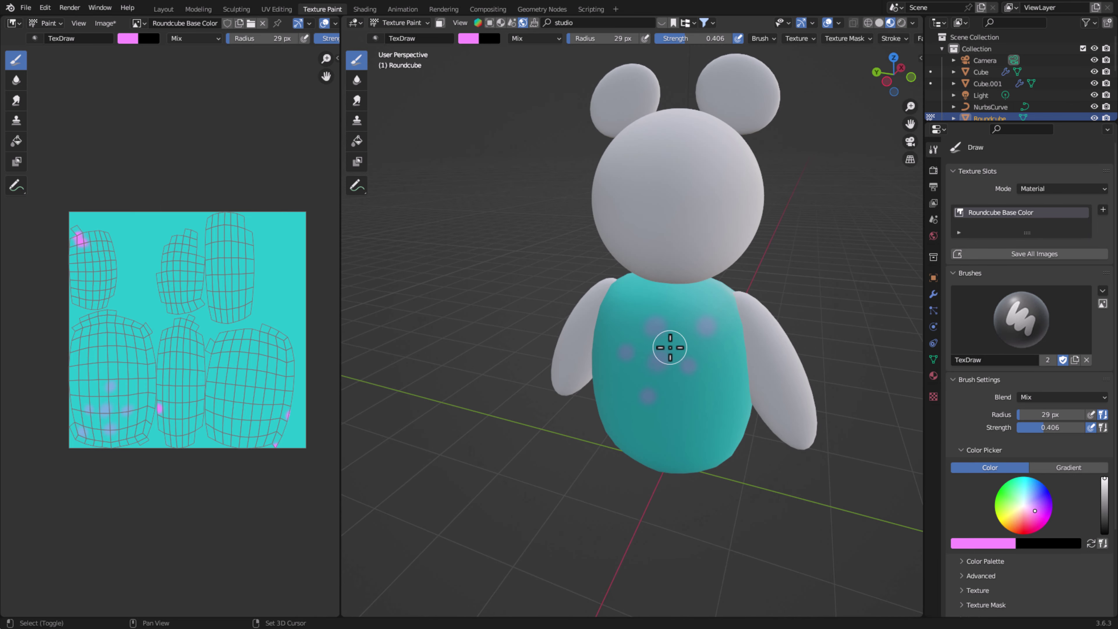
- Set the brush strength to 0.618 and the radius to 16 px
{"action": "key", "text": "shift+f"}
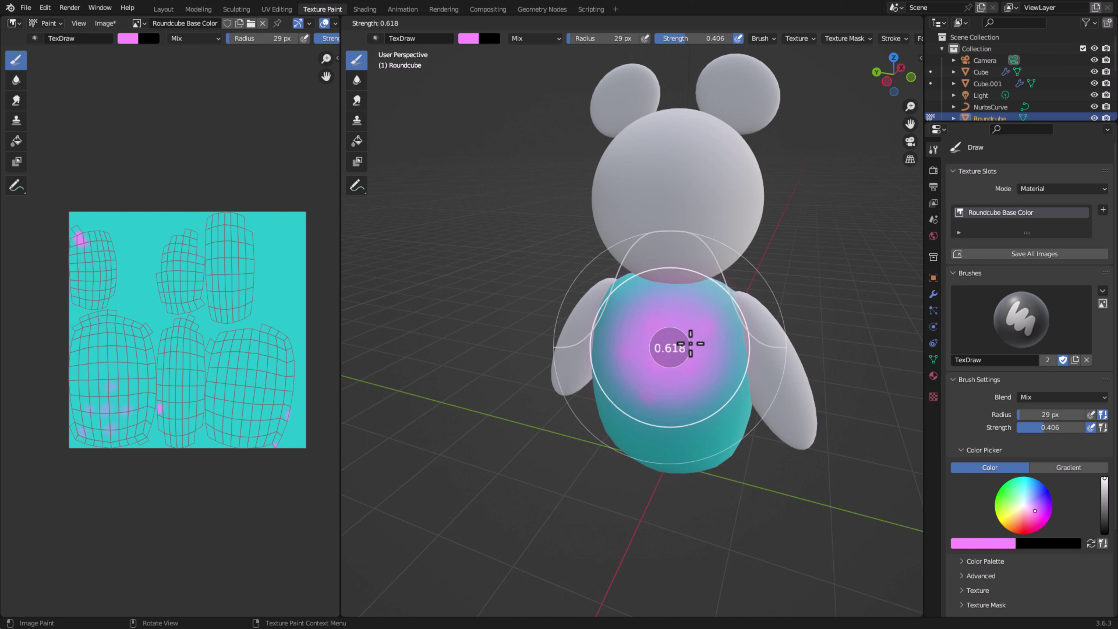
{"action": "left_click", "coordinate": [691, 344]}
{"action": "key", "text": "f"}
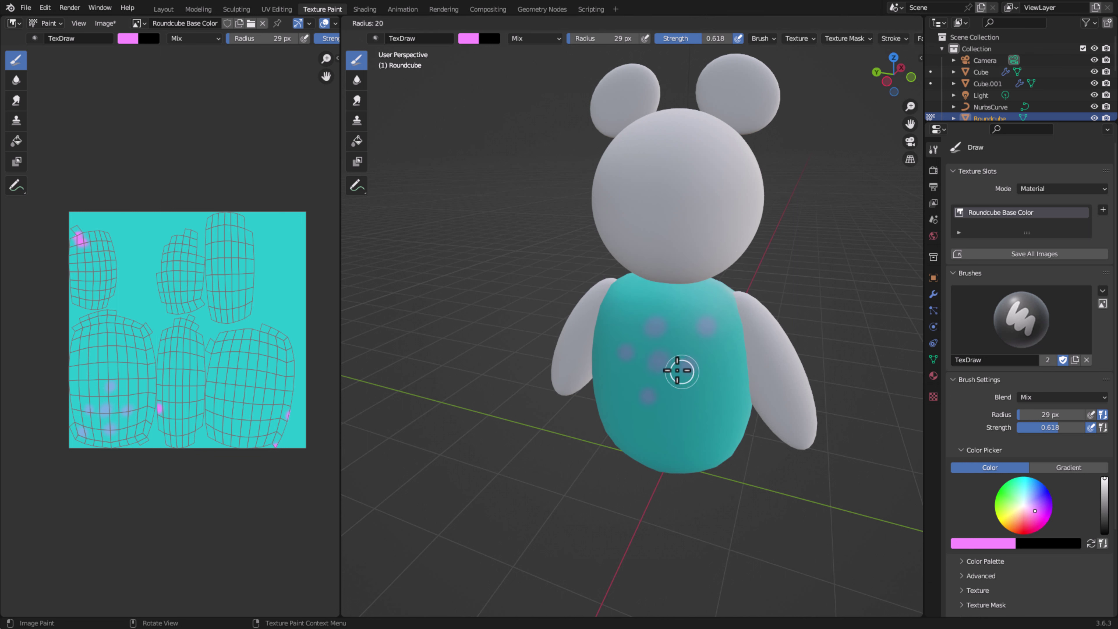
{"action": "left_click", "coordinate": [676, 367]}
- Dab ten small pink spots across the body, including its right, bottom and lower left
{"action": "left_click", "coordinate": [676, 387]}
{"action": "left_click", "coordinate": [676, 411]}
{"action": "left_click", "coordinate": [680, 325]}
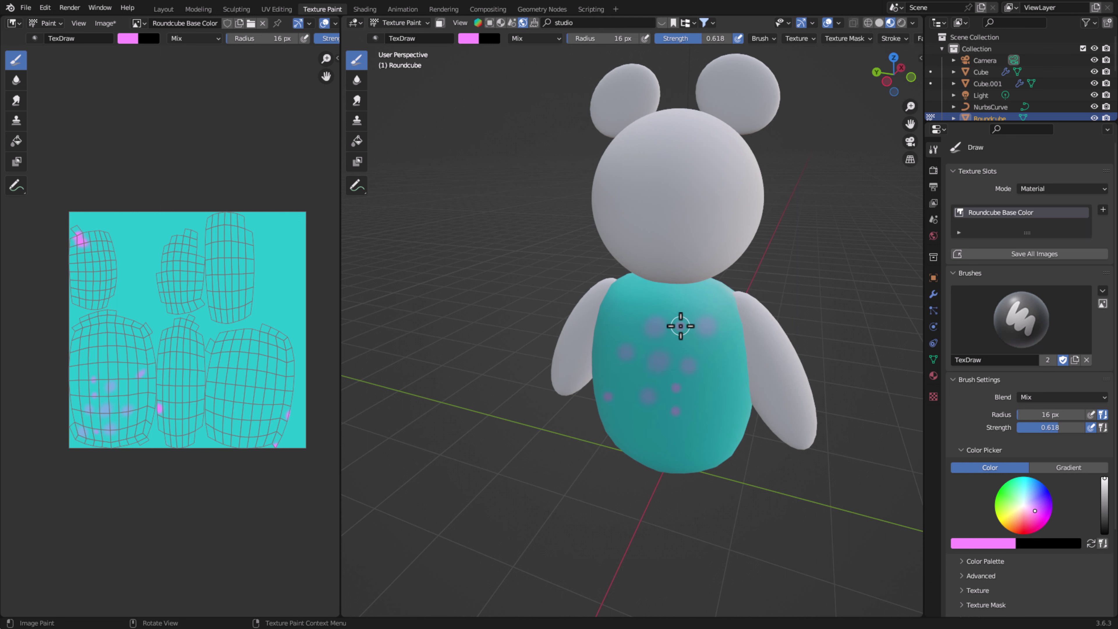
{"action": "left_click", "coordinate": [618, 323]}
{"action": "left_click", "coordinate": [688, 364]}
{"action": "left_click", "coordinate": [727, 393]}
{"action": "left_click", "coordinate": [679, 456]}
{"action": "left_click", "coordinate": [632, 432]}
{"action": "left_click", "coordinate": [736, 351]}
{"action": "middle_click_drag", "start_coordinate": [694, 417], "coordinate": [707, 458]}
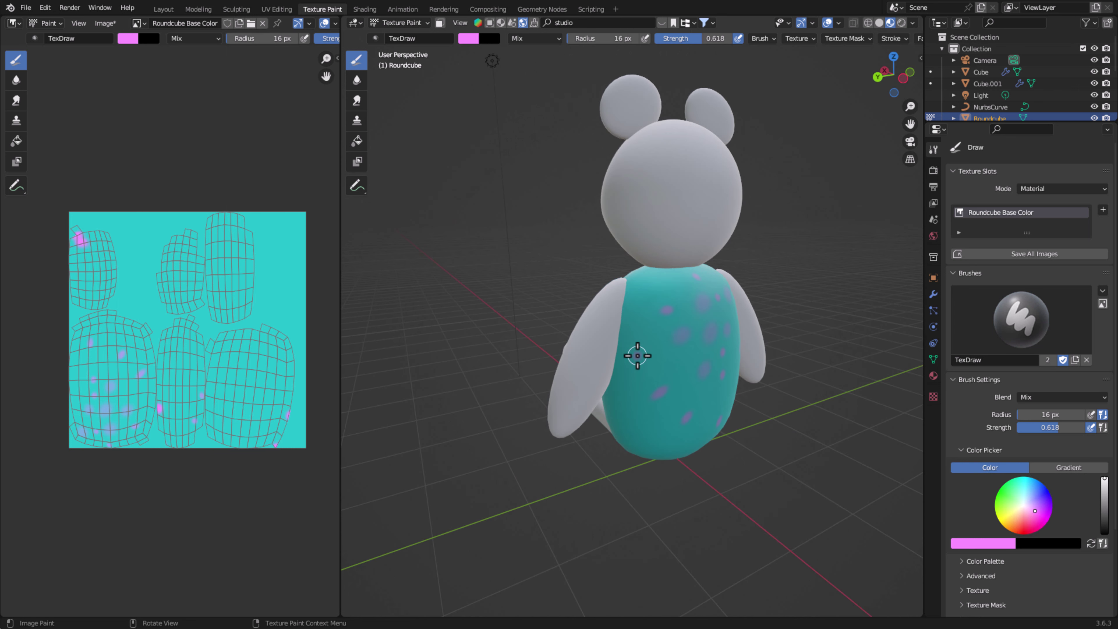
- Enlarge the brush to 21 px, paint spots on the underside, then return to Object Mode
{"action": "key", "text": "f"}
{"action": "left_click", "coordinate": [656, 305]}
{"action": "middle_click_drag", "start_coordinate": [893, 482], "coordinate": [664, 417]}
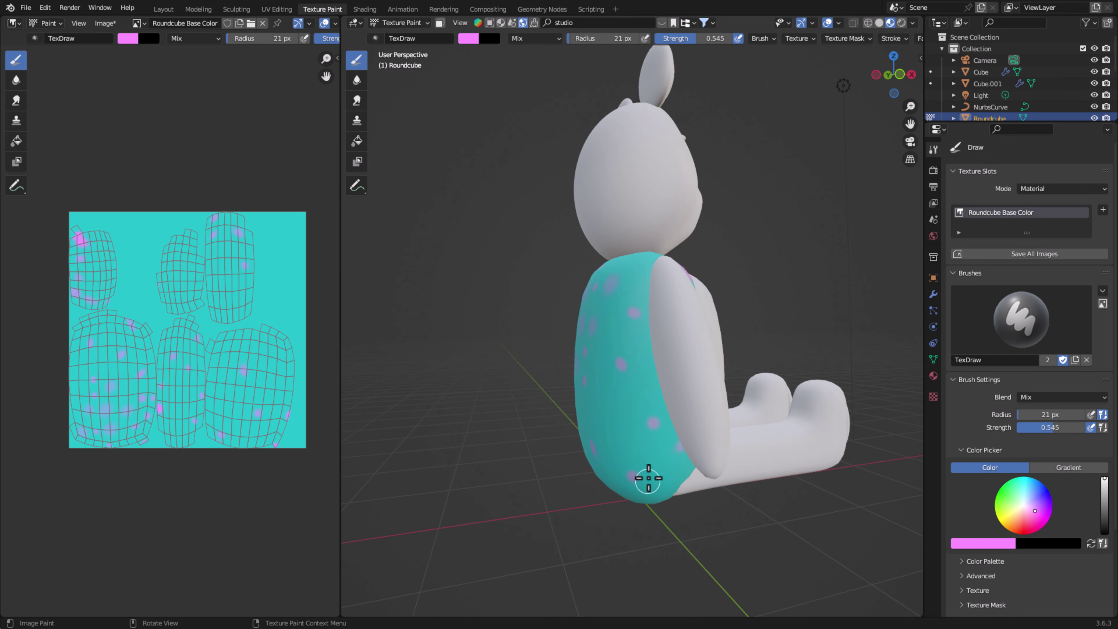
{"action": "middle_click_drag", "start_coordinate": [608, 416], "coordinate": [694, 479]}
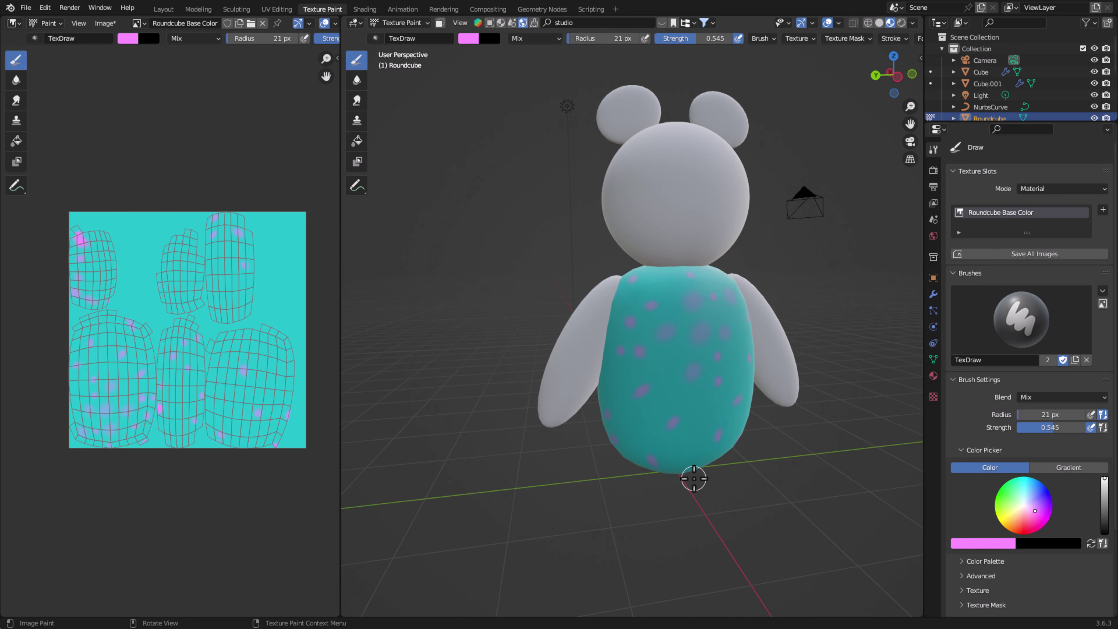
{"action": "middle_click_drag", "start_coordinate": [666, 594], "coordinate": [674, 492]}
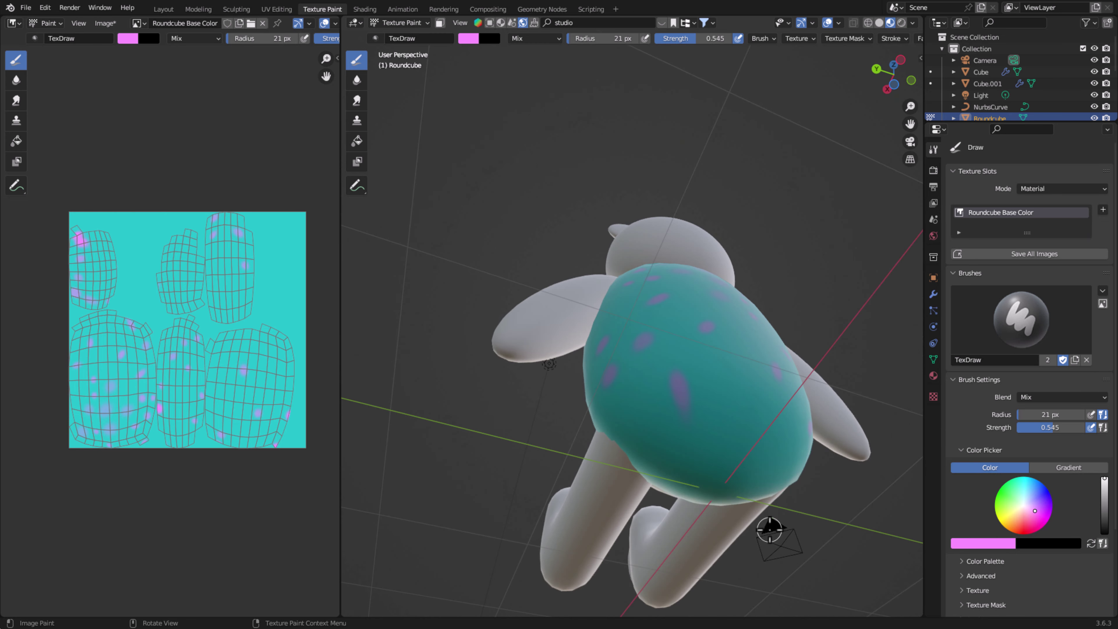
{"action": "left_click", "coordinate": [678, 417]}
{"action": "left_click", "coordinate": [635, 391]}
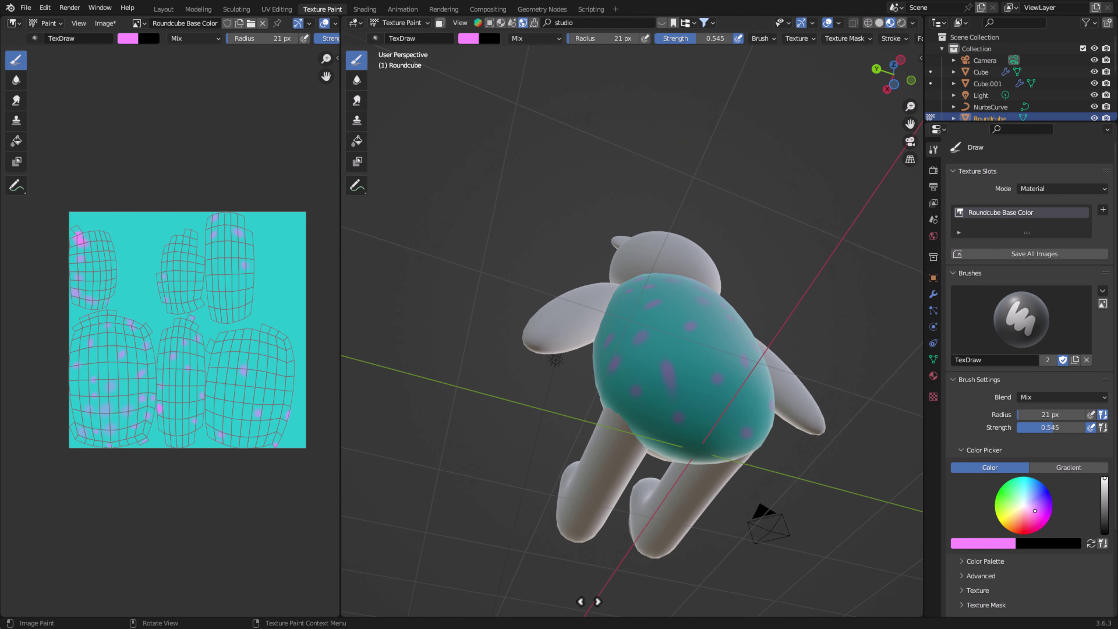
{"action": "middle_click_drag", "start_coordinate": [555, 360], "coordinate": [724, 429]}
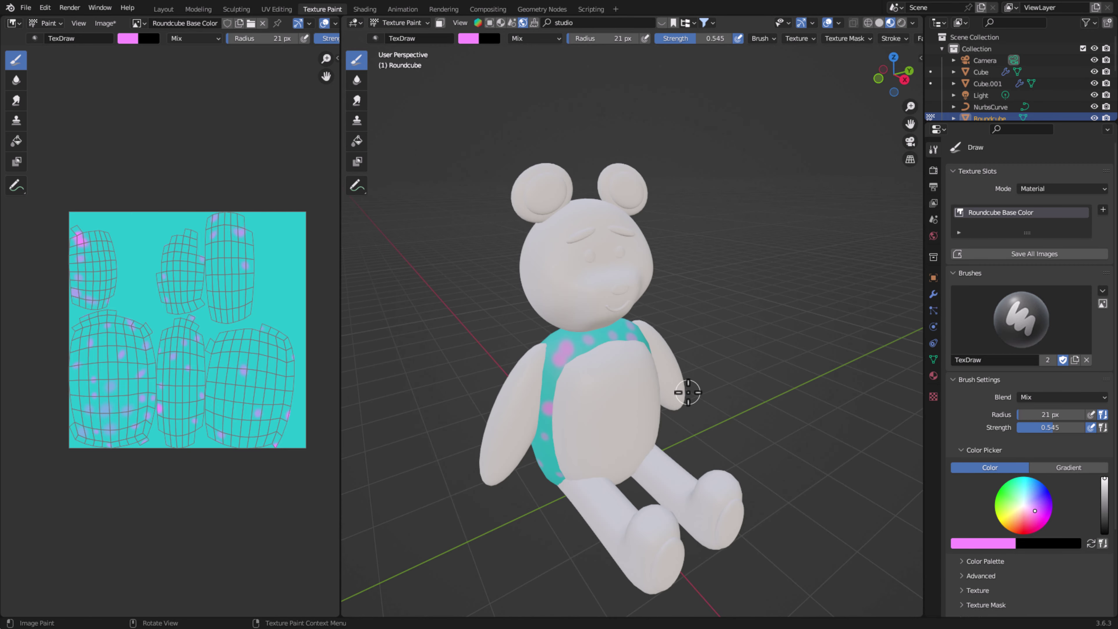
{"action": "left_click", "coordinate": [401, 22]}
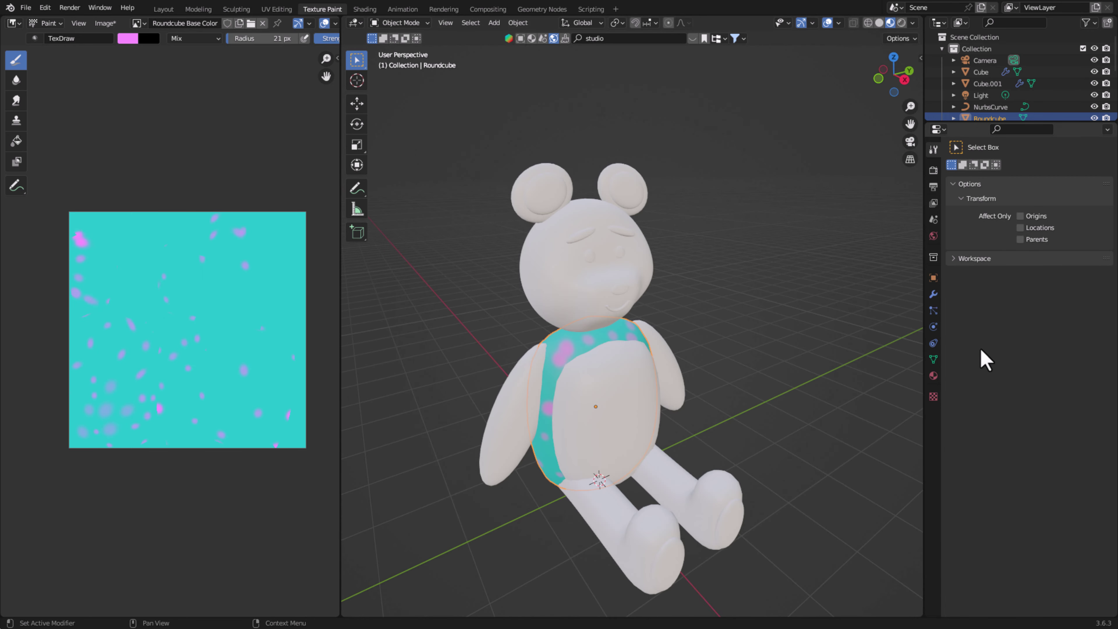
- Show Material.001's settings with its Roundcube Base Color texture, then deselect the body
{"action": "left_click", "coordinate": [934, 374]}
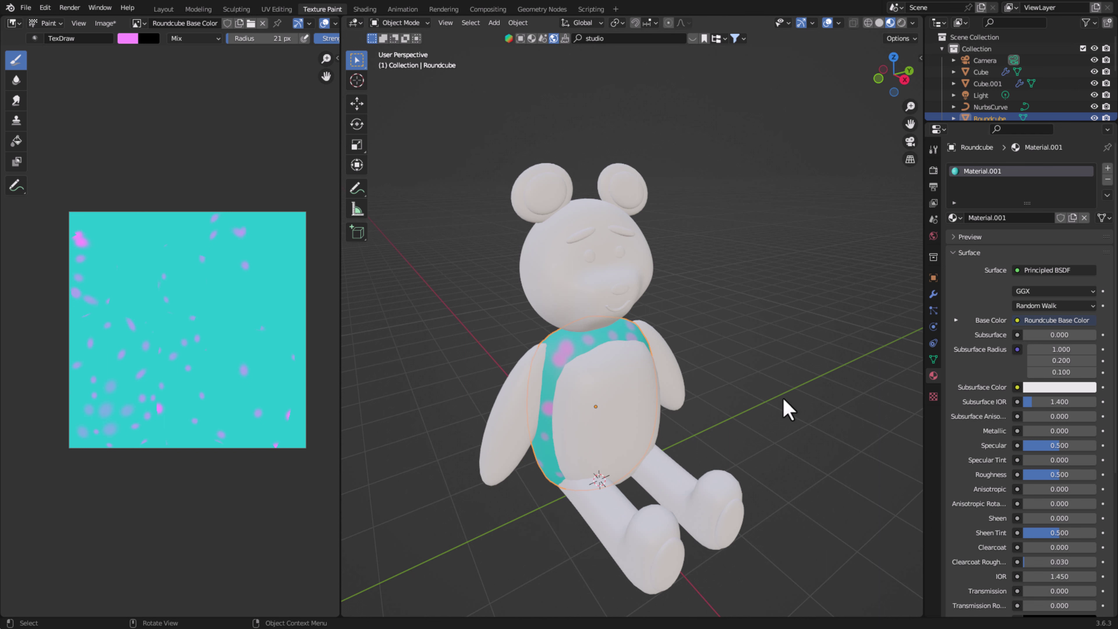
{"action": "left_click", "coordinate": [826, 380]}
{"action": "mouse_move", "coordinate": [826, 380]}
{"action": "middle_mouse_down"}
{"action": "mouse_move", "coordinate": [639, 507]}
{"action": "mouse_move", "coordinate": [559, 530]}
{"action": "middle_mouse_up"}
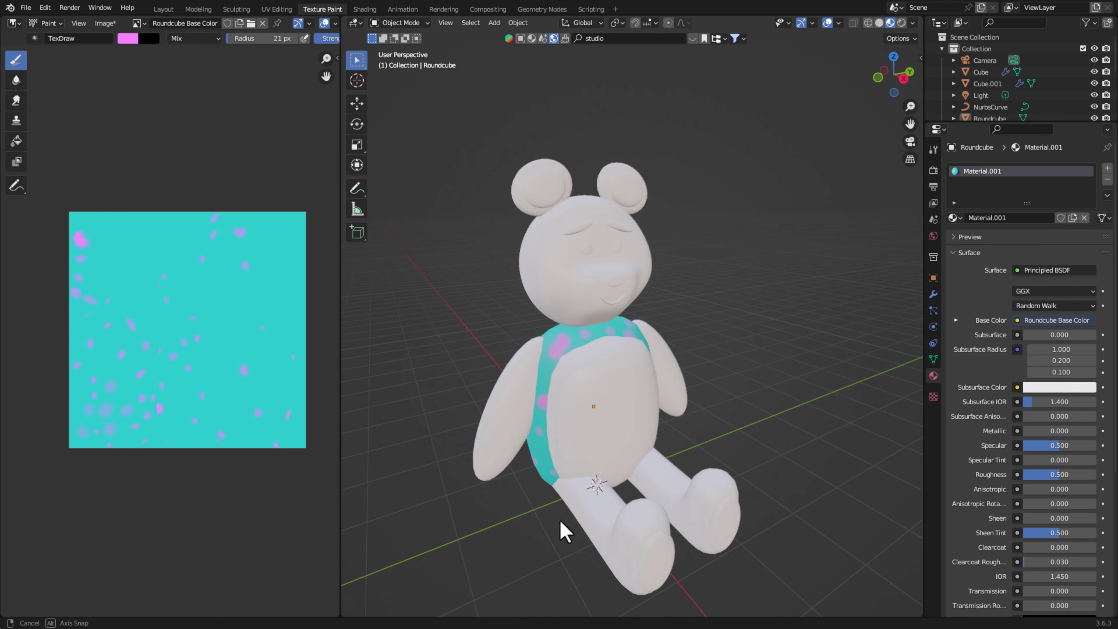
- Select arms, legs, head and ears with the body active, and copy Material.001 to them
{"action": "left_click", "coordinate": [501, 416]}
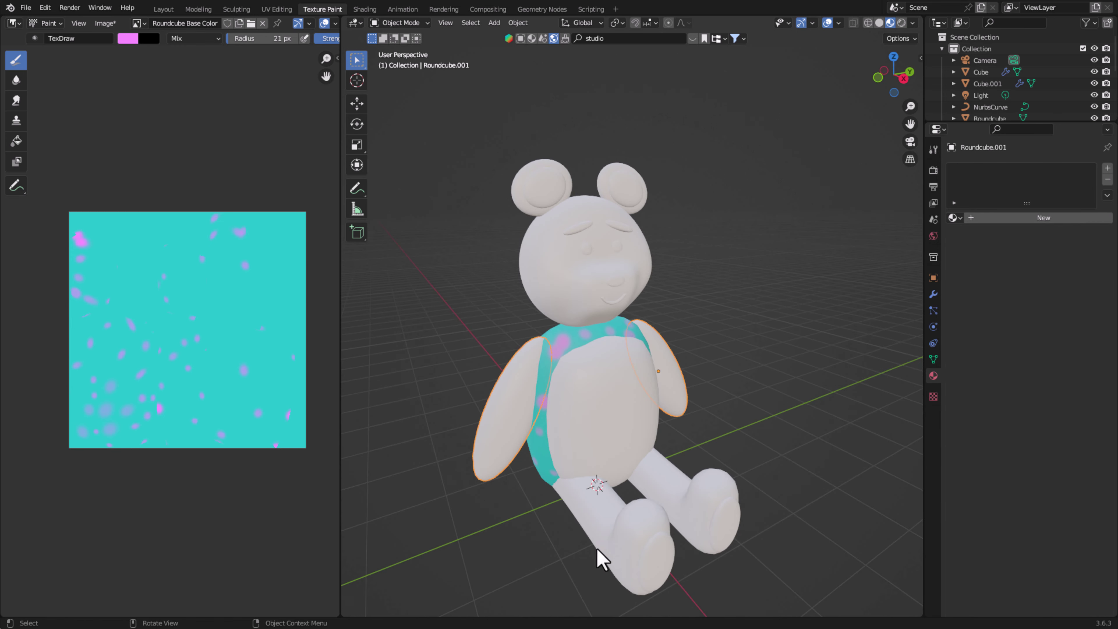
{"action": "left_click", "coordinate": [668, 489], "text": "shift"}
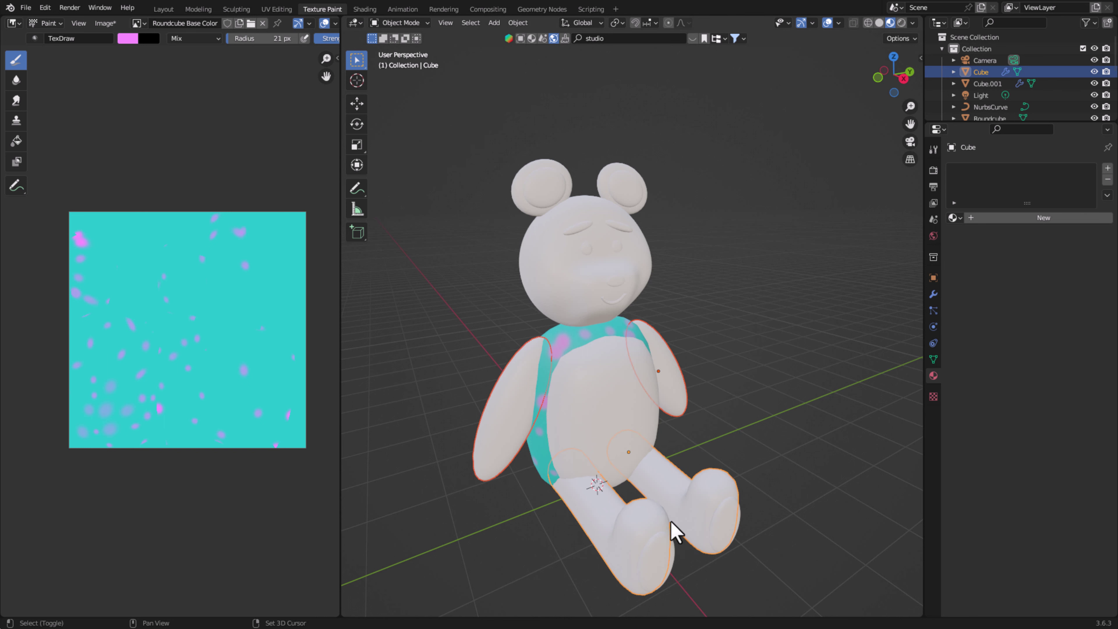
{"action": "middle_click_drag", "start_coordinate": [766, 502], "coordinate": [563, 304]}
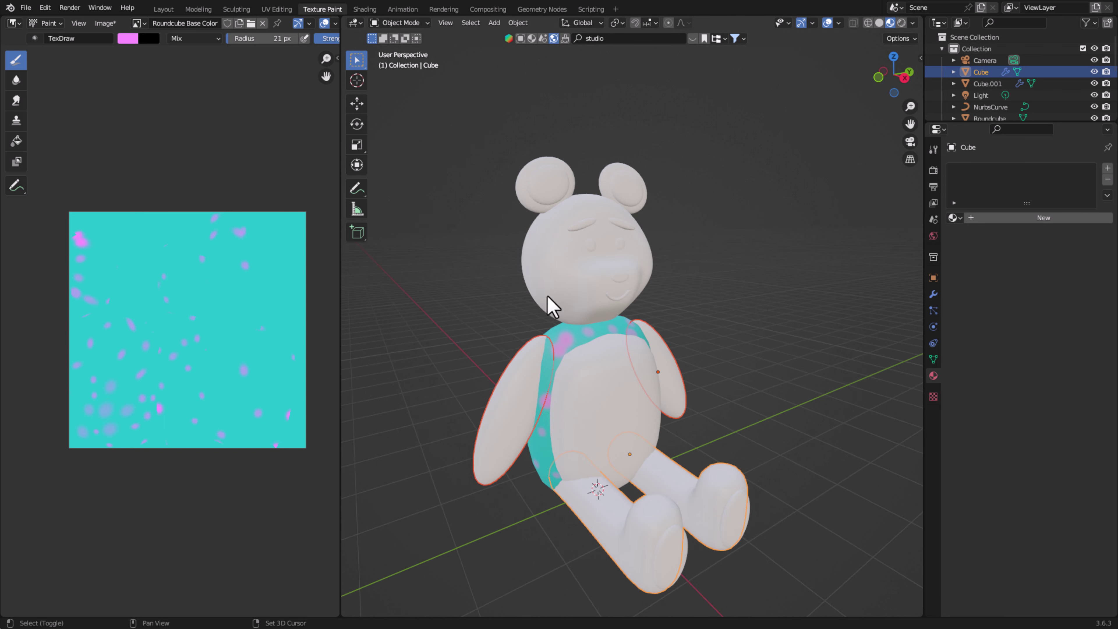
{"action": "left_click", "coordinate": [548, 296], "text": "shift"}
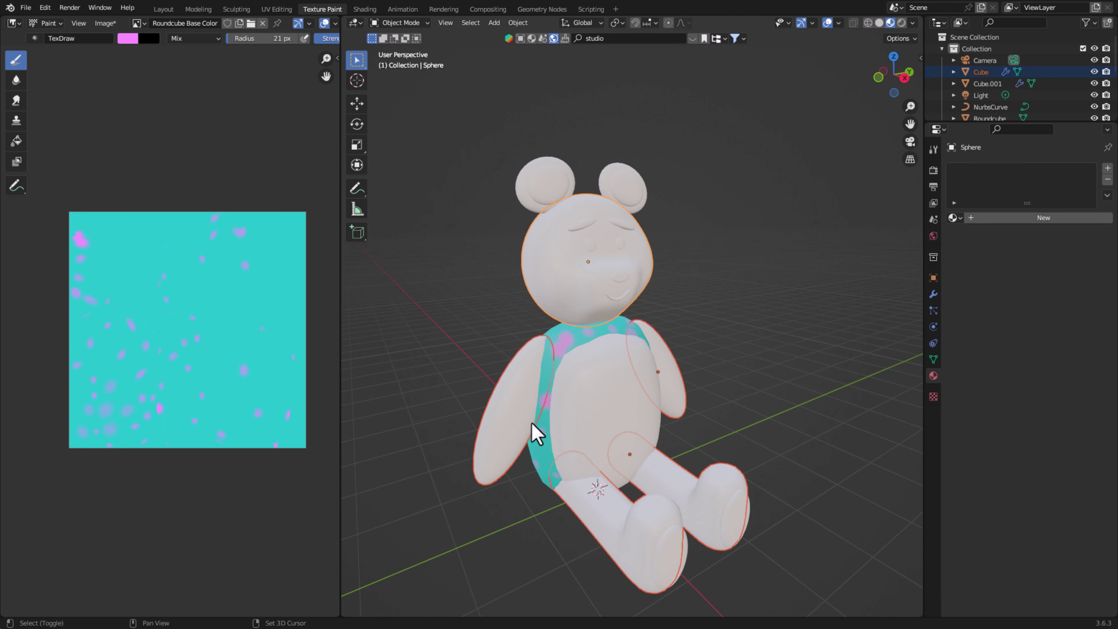
{"action": "left_click", "coordinate": [524, 204], "text": "shift"}
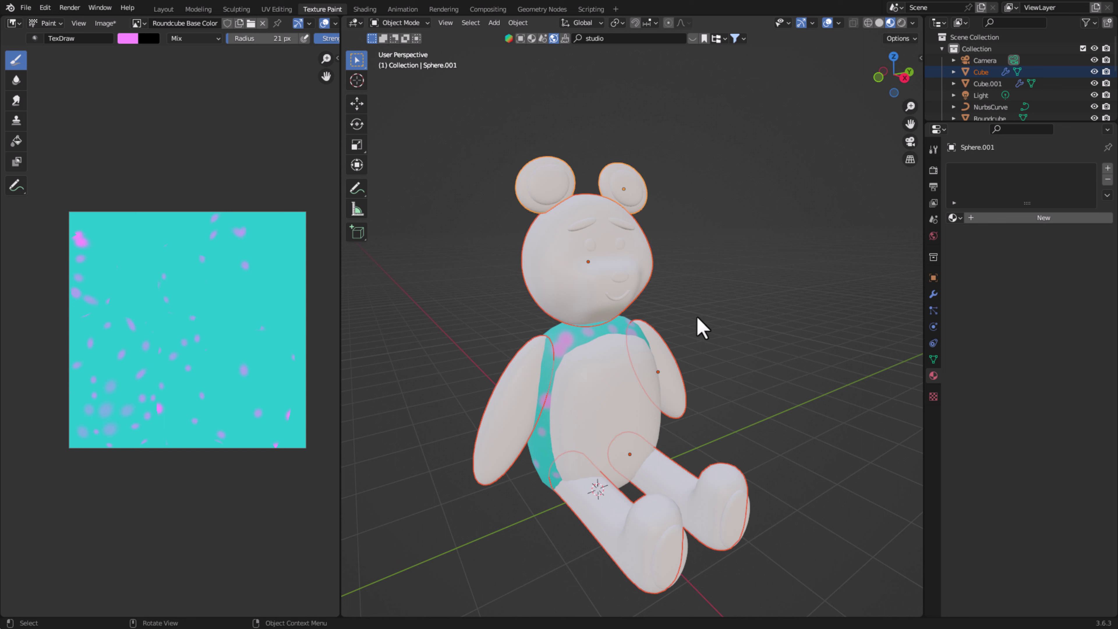
{"action": "left_click", "coordinate": [567, 351], "text": "shift"}
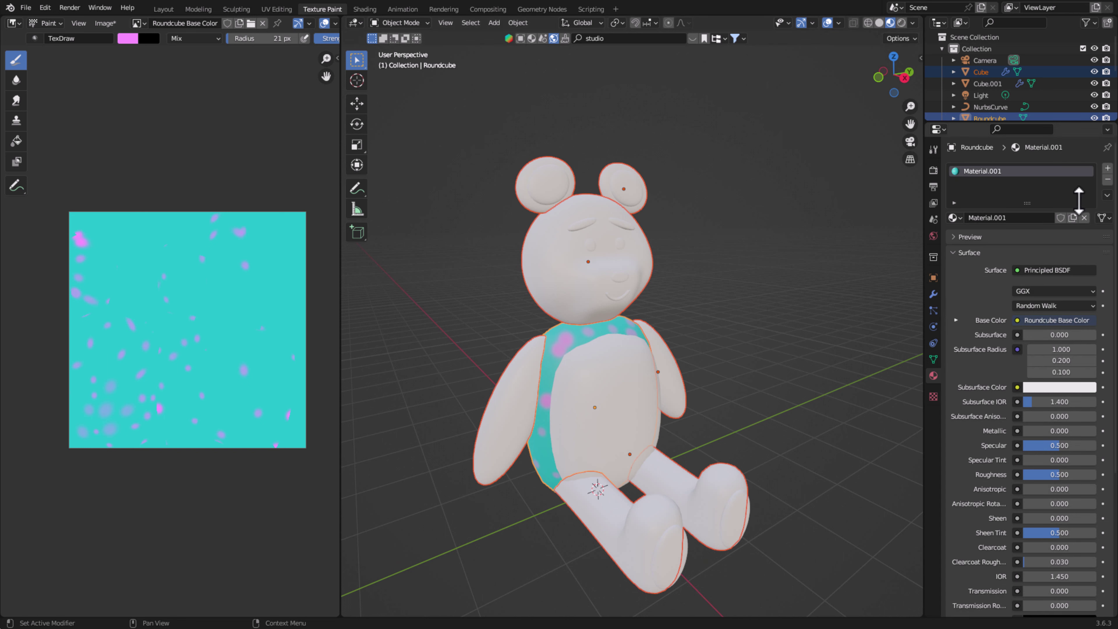
{"action": "left_click", "coordinate": [1108, 195]}
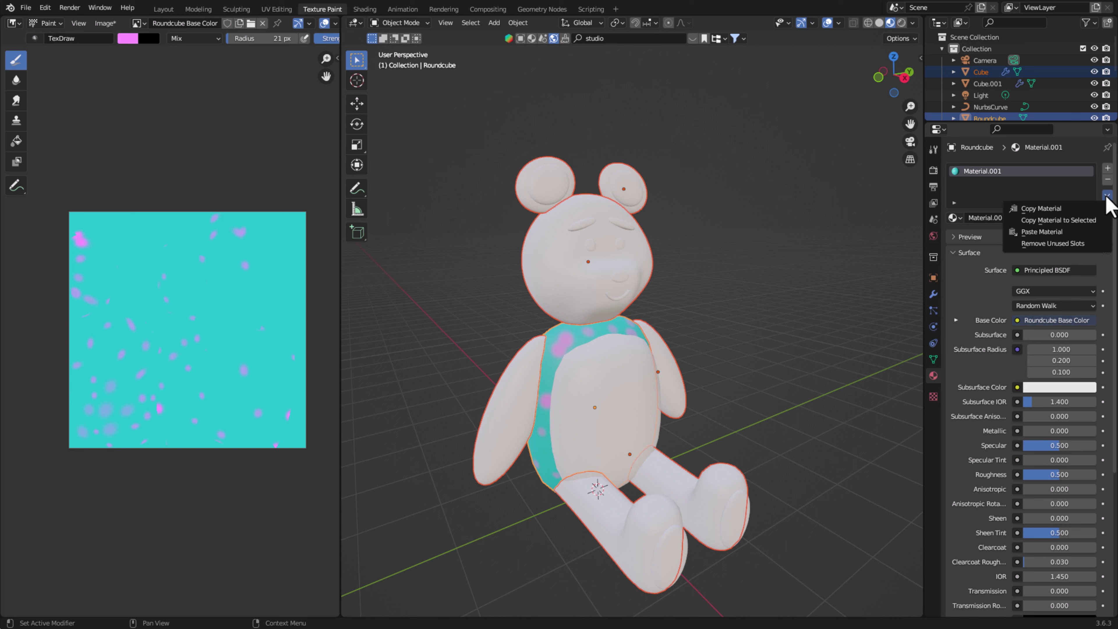
{"action": "left_click", "coordinate": [1083, 220]}
{"action": "mouse_move", "coordinate": [850, 483]}
{"action": "middle_mouse_down"}
{"action": "mouse_move", "coordinate": [569, 467]}
{"action": "mouse_move", "coordinate": [532, 432]}
{"action": "mouse_move", "coordinate": [644, 482]}
{"action": "mouse_move", "coordinate": [792, 475]}
{"action": "mouse_move", "coordinate": [801, 457]}
{"action": "middle_mouse_up"}
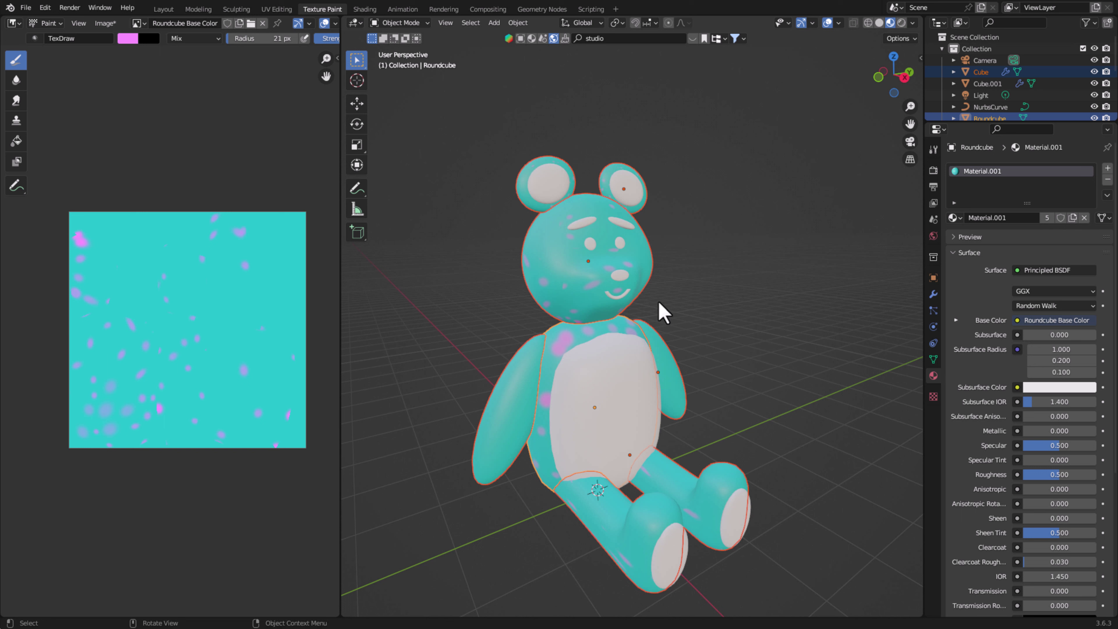
- Smart UV Project all the bear's selected parts, inspect the result, and return to Object Mode
{"action": "key", "text": "Tab"}
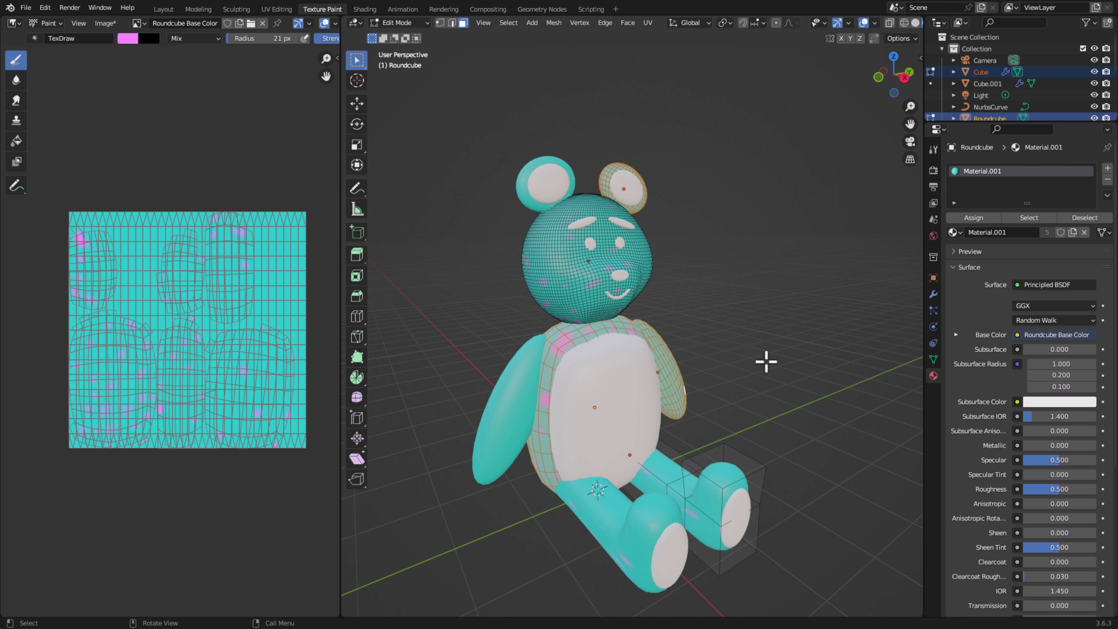
{"action": "key", "text": "a"}
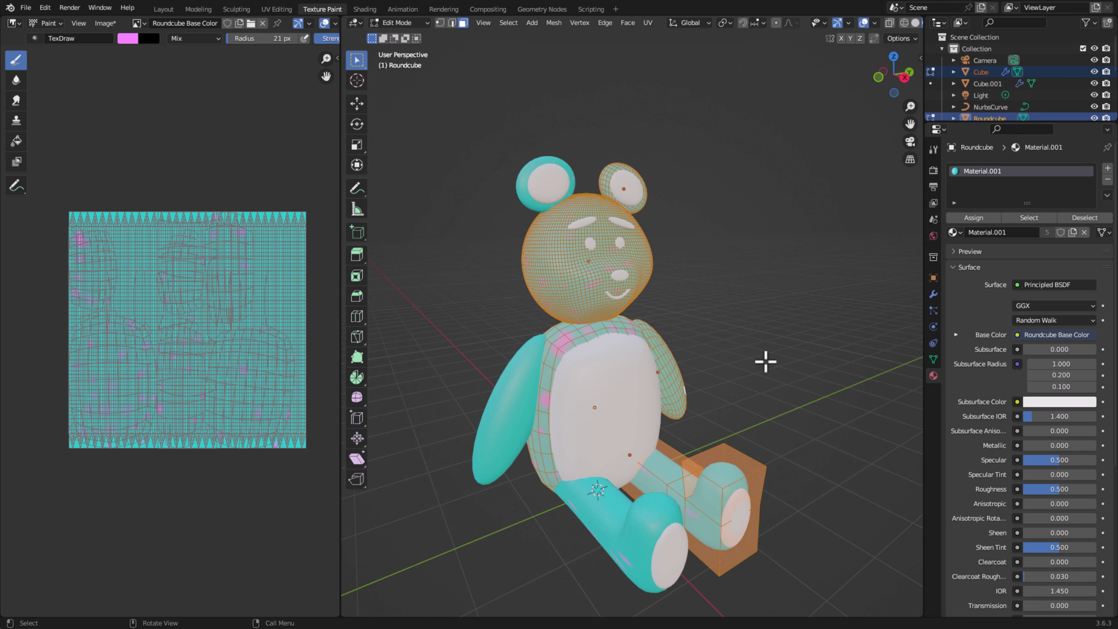
{"action": "key", "text": "u"}
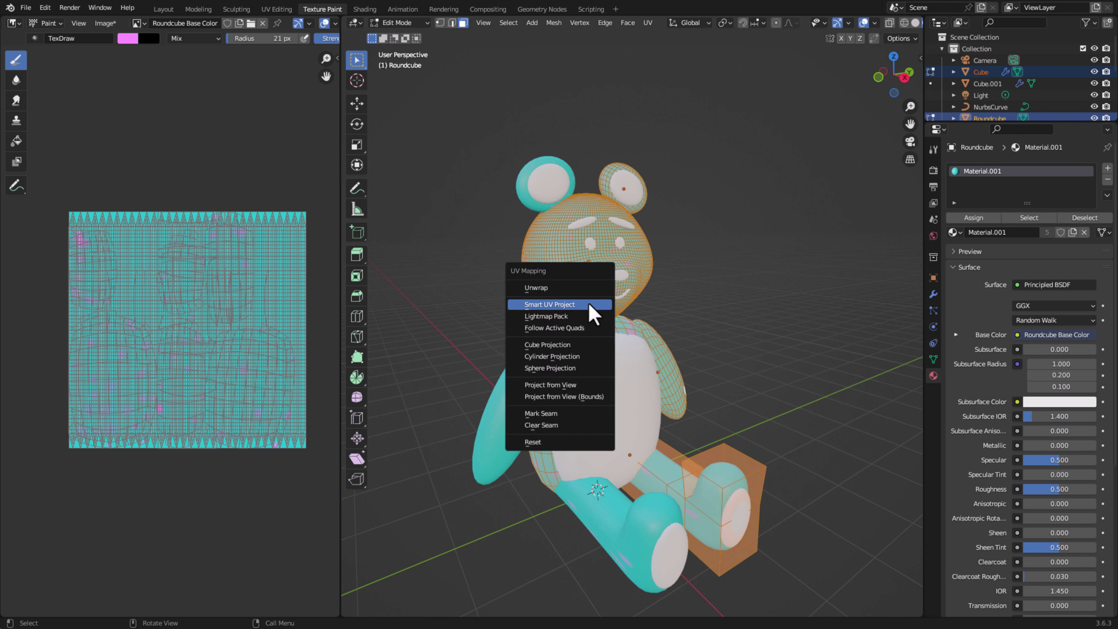
{"action": "left_click", "coordinate": [594, 311]}
{"action": "left_click", "coordinate": [595, 411]}
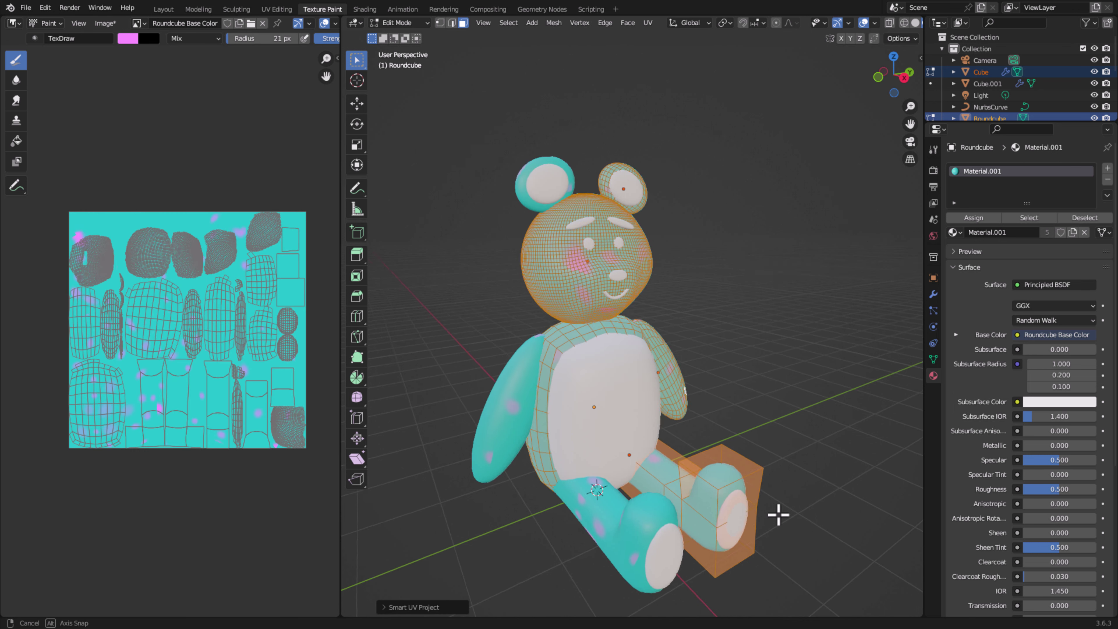
{"action": "mouse_move", "coordinate": [781, 516]}
{"action": "middle_mouse_down"}
{"action": "mouse_move", "coordinate": [490, 393]}
{"action": "mouse_move", "coordinate": [745, 427]}
{"action": "middle_mouse_up"}
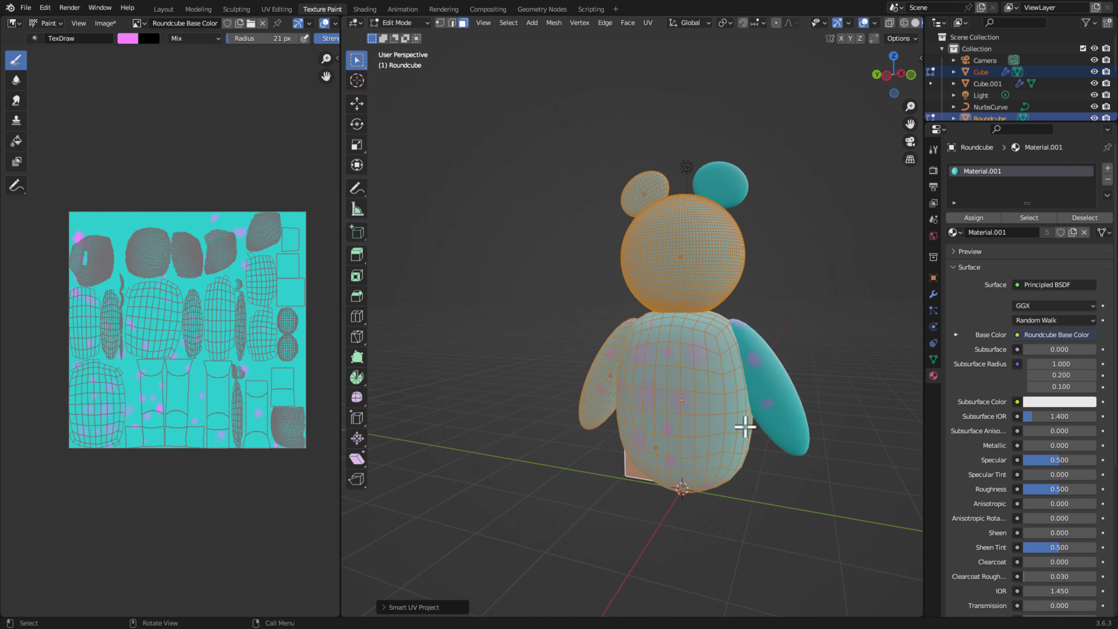
{"action": "mouse_move", "coordinate": [815, 462]}
{"action": "middle_mouse_down"}
{"action": "mouse_move", "coordinate": [649, 482]}
{"action": "mouse_move", "coordinate": [574, 505]}
{"action": "middle_mouse_up"}
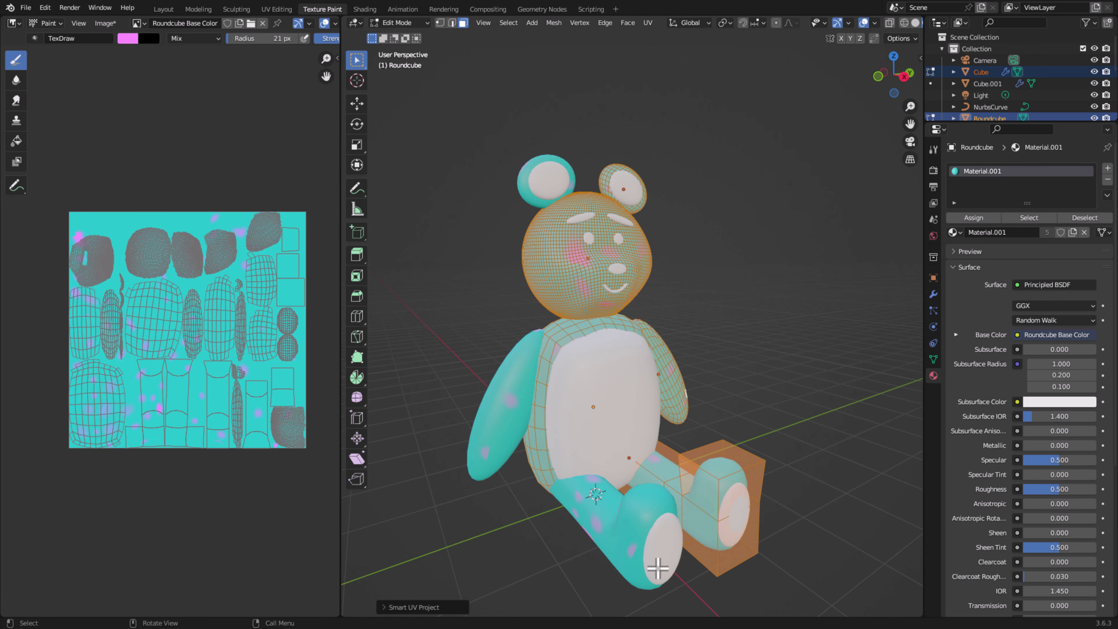
{"action": "mouse_move", "coordinate": [658, 569]}
{"action": "middle_mouse_down"}
{"action": "mouse_move", "coordinate": [659, 537]}
{"action": "mouse_move", "coordinate": [609, 462]}
{"action": "mouse_move", "coordinate": [514, 470]}
{"action": "mouse_move", "coordinate": [592, 547]}
{"action": "mouse_move", "coordinate": [576, 498]}
{"action": "middle_mouse_up"}
{"action": "middle_click_drag", "start_coordinate": [721, 469], "coordinate": [582, 165]}
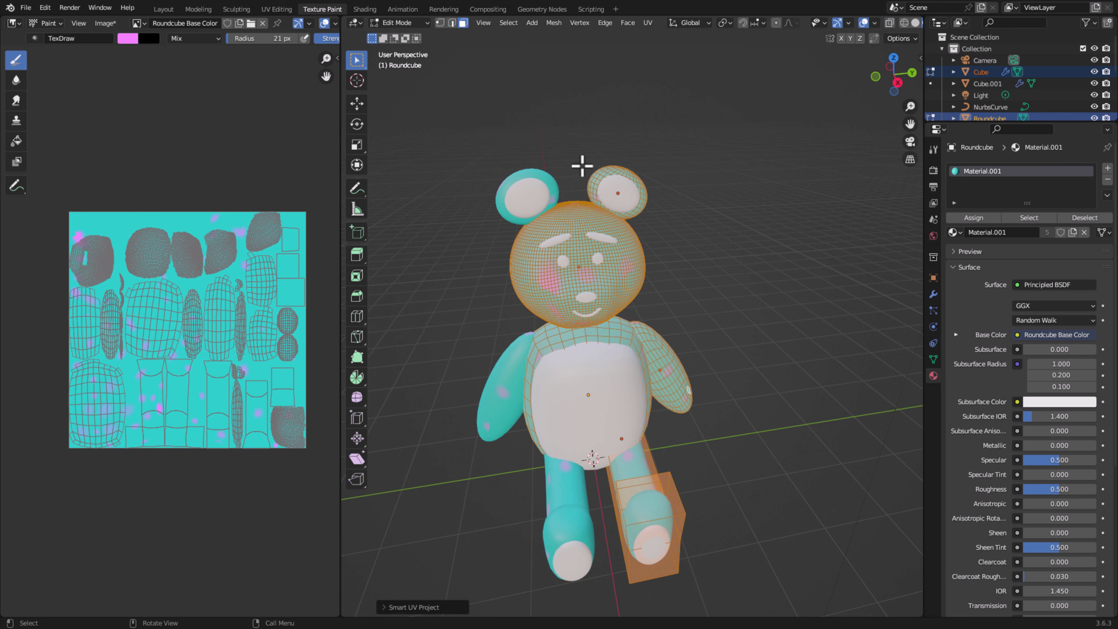
{"action": "left_click", "coordinate": [413, 25]}
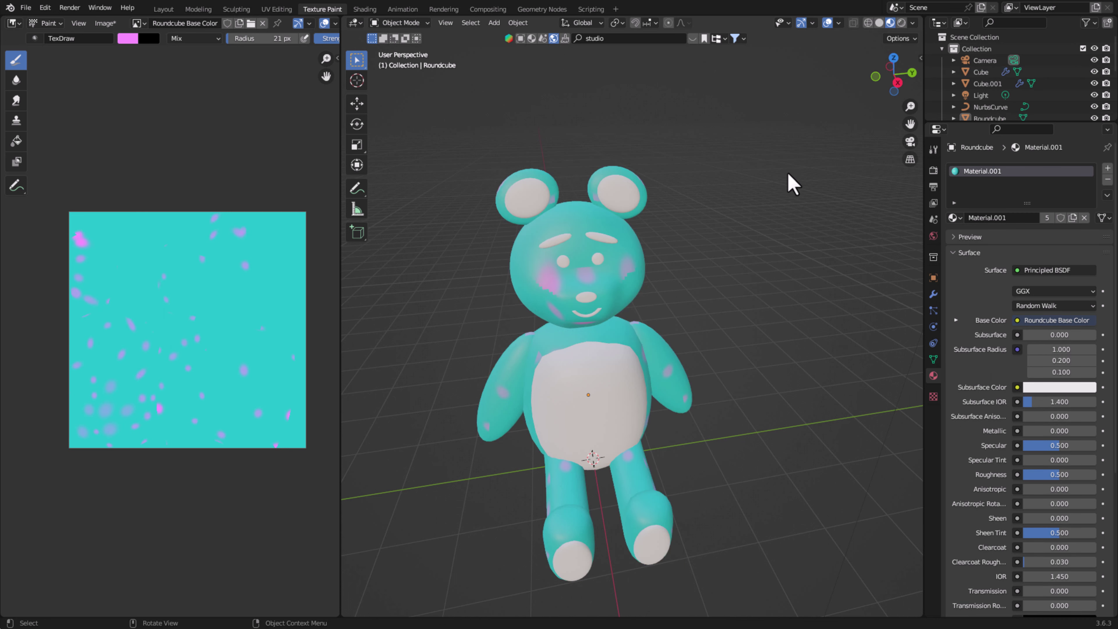
- Select the head, enter Texture Paint, sample teal and paint over the pink cheek blush
{"action": "middle_click_drag", "start_coordinate": [707, 250], "coordinate": [641, 269]}
{"action": "scroll", "coordinate": [639, 269], "scroll_direction": "up", "scroll_amount": 1}
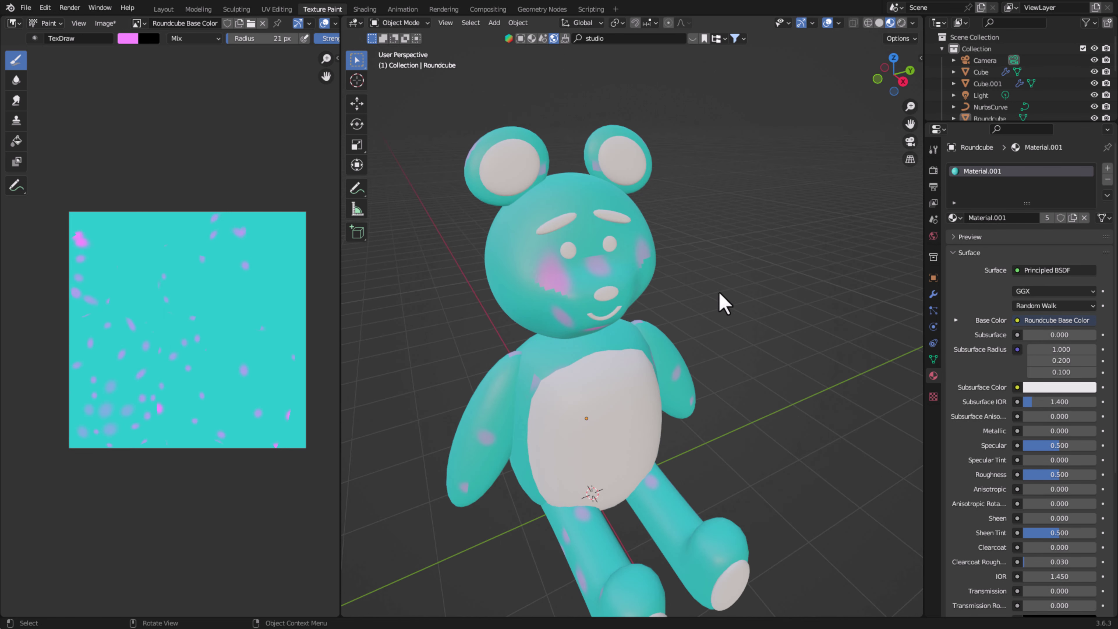
{"action": "left_click", "coordinate": [502, 279]}
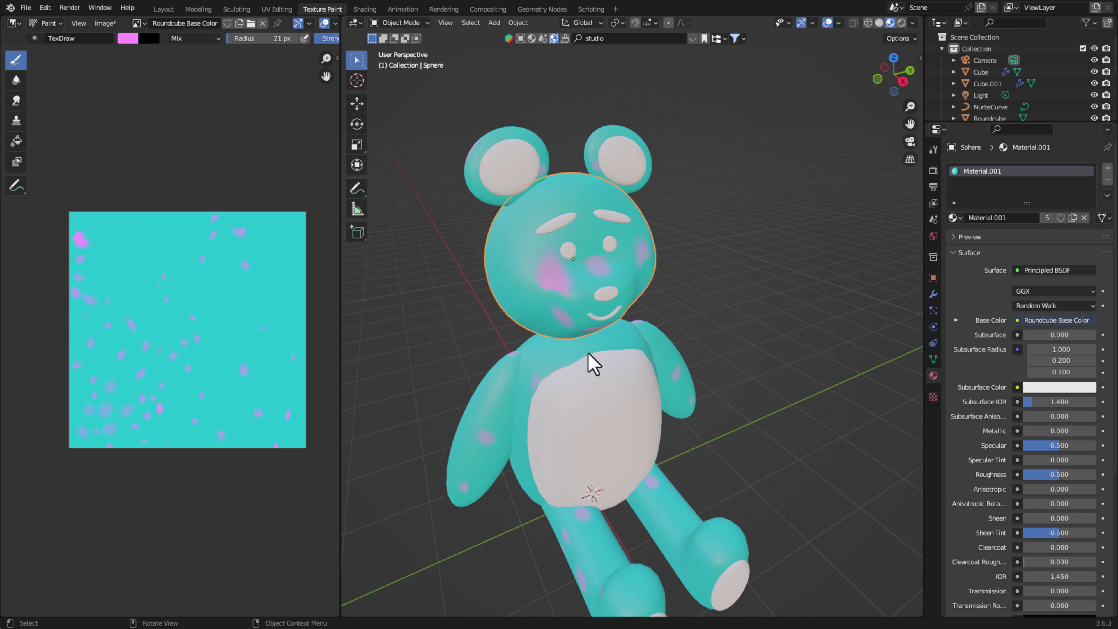
{"action": "left_click", "coordinate": [401, 23]}
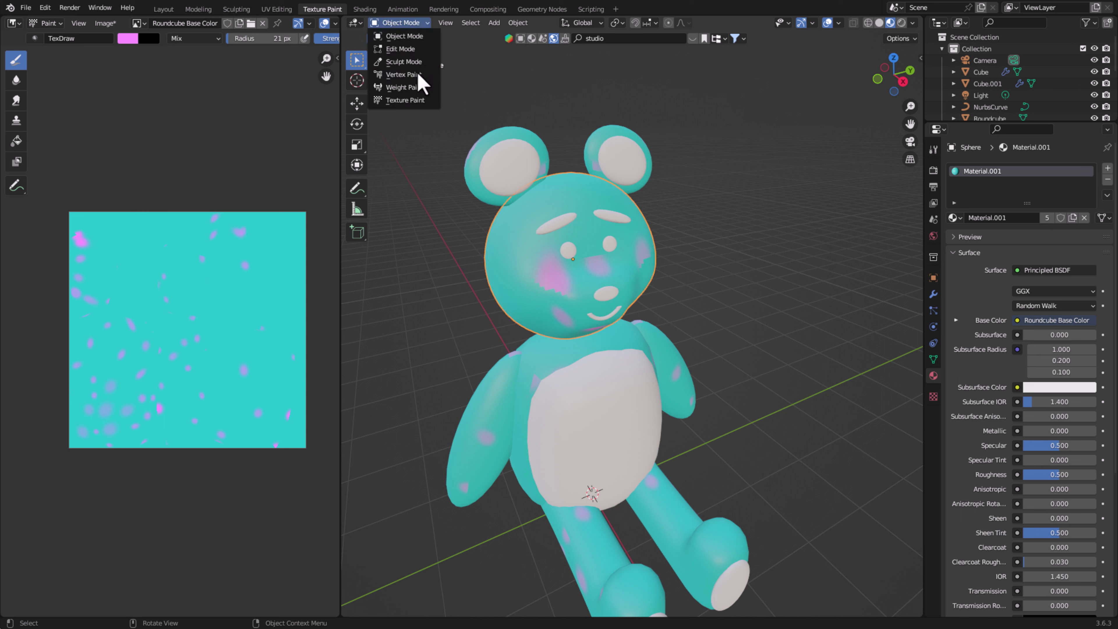
{"action": "left_click", "coordinate": [416, 102]}
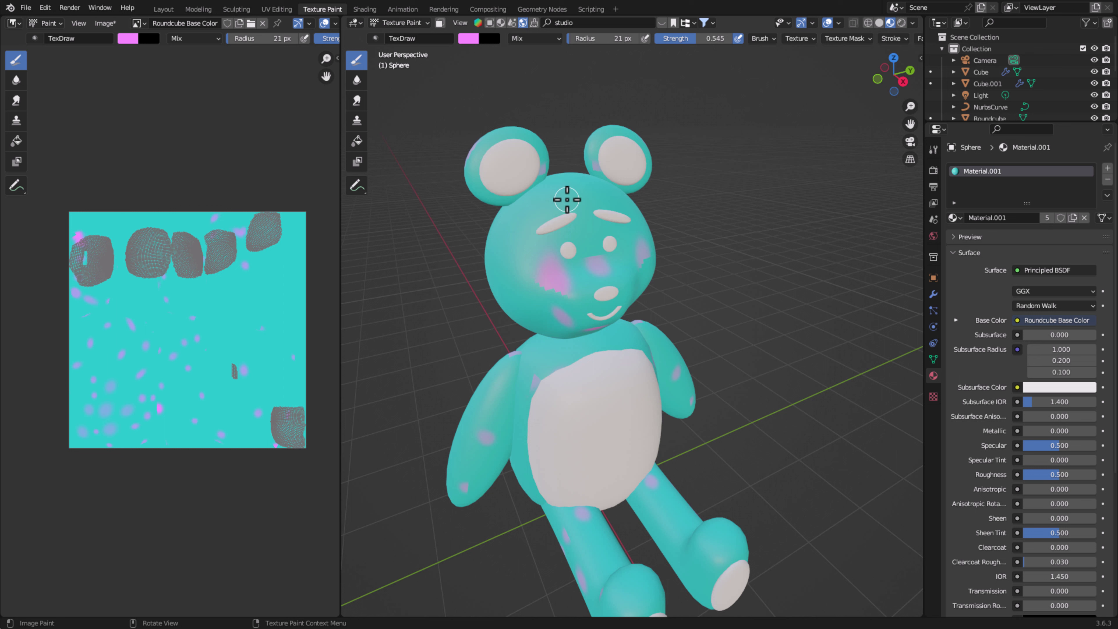
{"action": "key", "text": "s"}
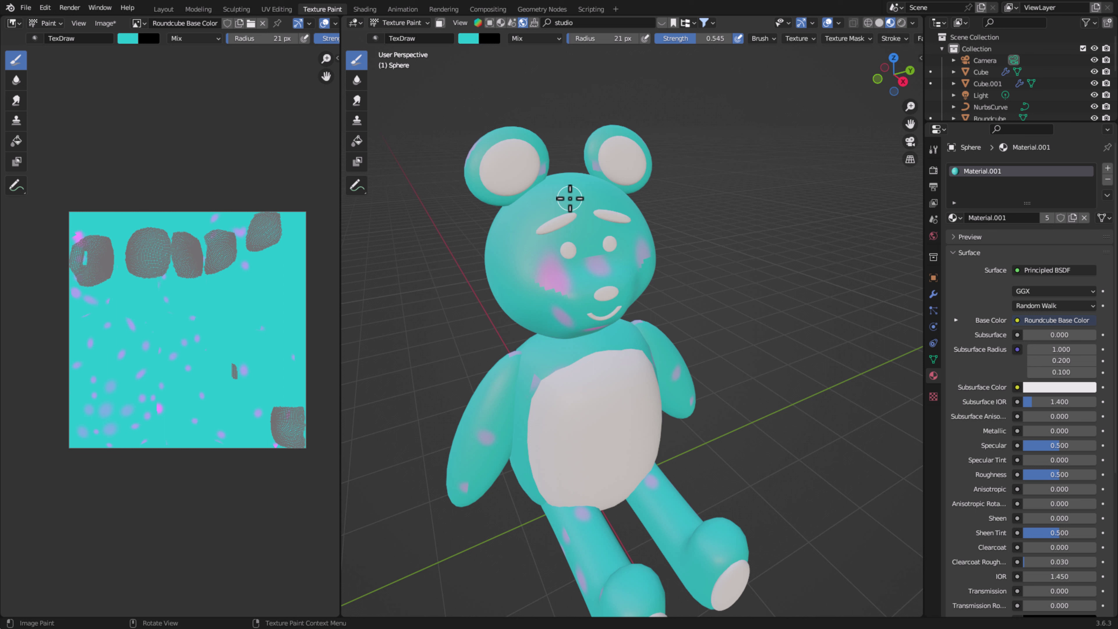
{"action": "mouse_move", "coordinate": [541, 263]}
{"action": "left_mouse_down"}
{"action": "mouse_move", "coordinate": [556, 282]}
{"action": "mouse_move", "coordinate": [602, 292]}
{"action": "mouse_move", "coordinate": [577, 250]}
{"action": "mouse_move", "coordinate": [562, 255]}
{"action": "left_mouse_up"}
- Set brush strength to 0.752, orbit around the head, and sample a new colour from the bear
{"action": "middle_click_drag", "start_coordinate": [529, 295], "coordinate": [579, 290]}
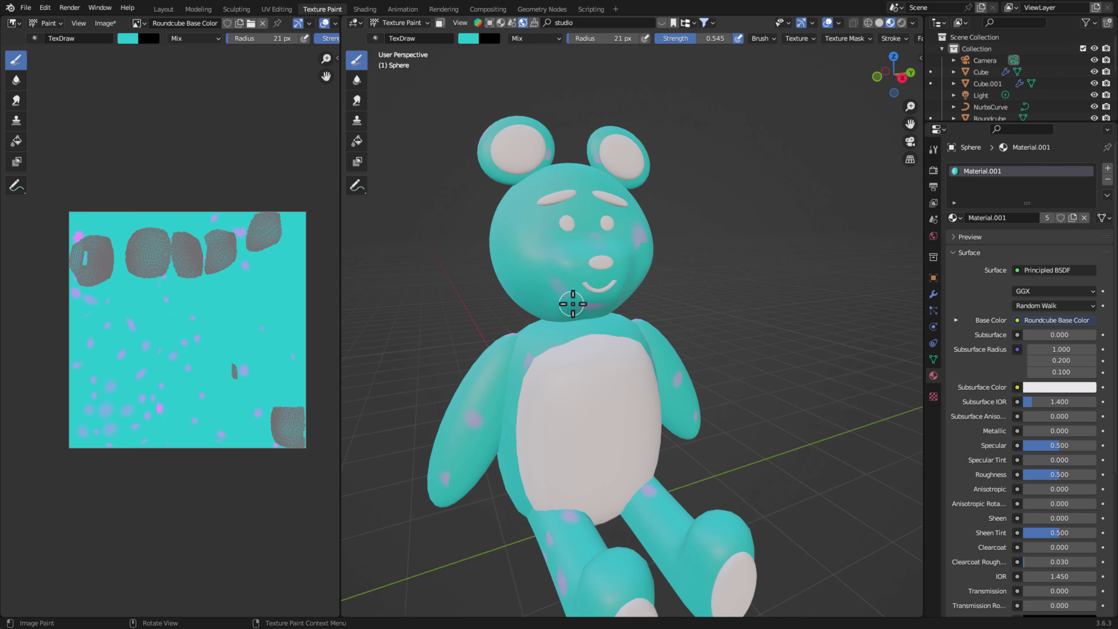
{"action": "scroll", "coordinate": [569, 267], "scroll_direction": "up", "scroll_amount": 2}
{"action": "key", "text": "shift+f"}
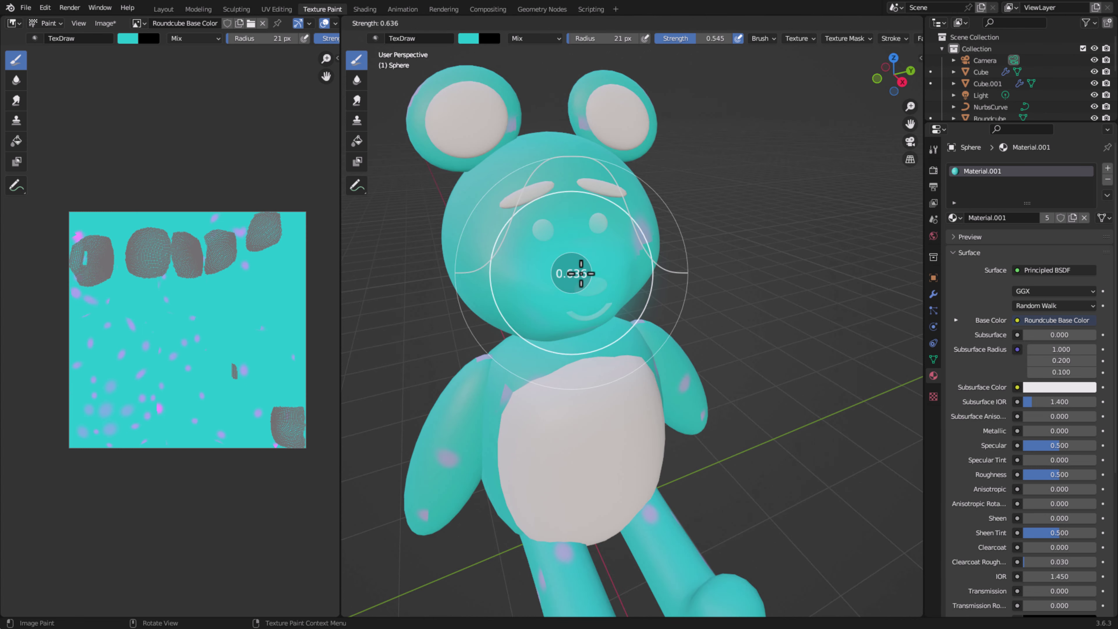
{"action": "left_click", "coordinate": [591, 277]}
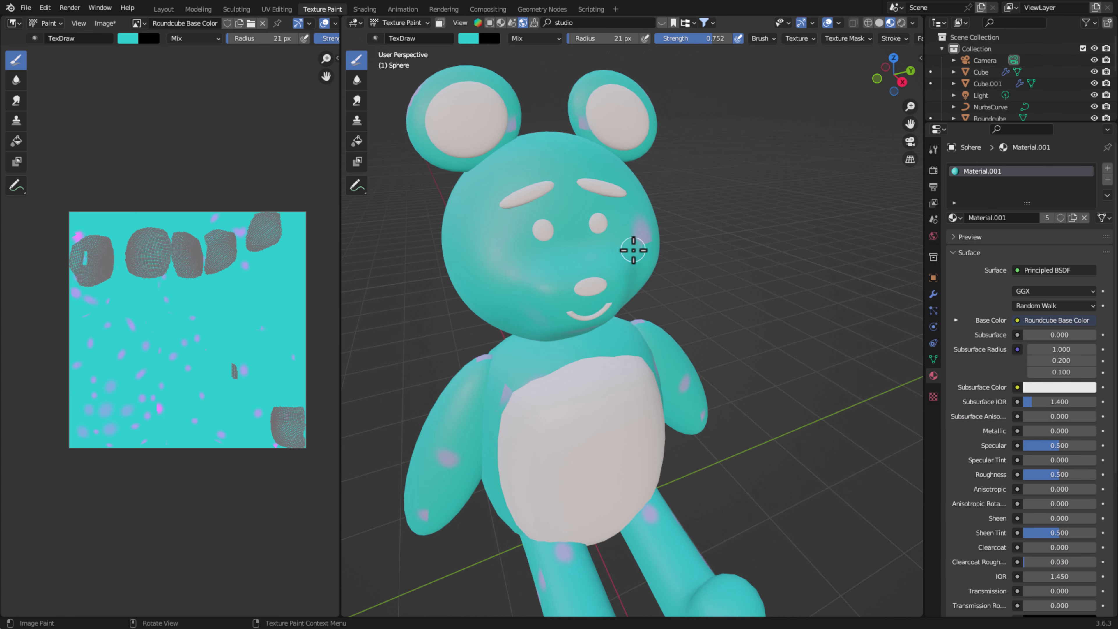
{"action": "mouse_move", "coordinate": [634, 248]}
{"action": "middle_mouse_down"}
{"action": "mouse_move", "coordinate": [572, 265]}
{"action": "mouse_move", "coordinate": [743, 219]}
{"action": "mouse_move", "coordinate": [597, 307]}
{"action": "mouse_move", "coordinate": [786, 292]}
{"action": "mouse_move", "coordinate": [652, 254]}
{"action": "middle_mouse_up"}
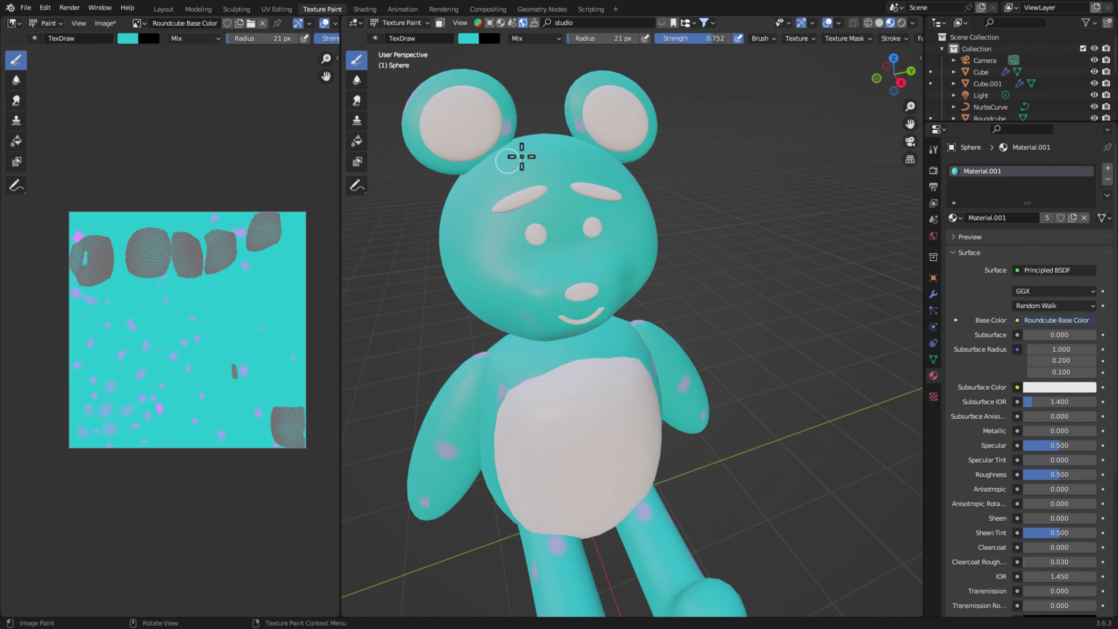
{"action": "mouse_move", "coordinate": [546, 308]}
{"action": "middle_mouse_down"}
{"action": "mouse_move", "coordinate": [533, 310]}
{"action": "mouse_move", "coordinate": [581, 262]}
{"action": "mouse_move", "coordinate": [520, 176]}
{"action": "middle_mouse_up"}
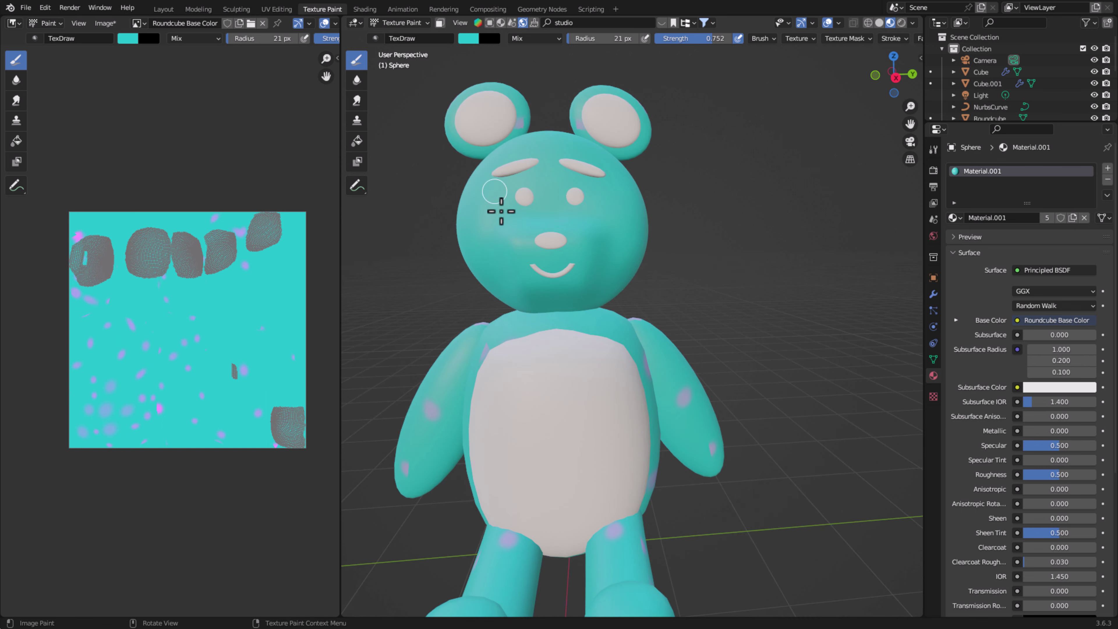
{"action": "mouse_move", "coordinate": [516, 317]}
{"action": "middle_mouse_down"}
{"action": "mouse_move", "coordinate": [558, 321]}
{"action": "mouse_move", "coordinate": [555, 377]}
{"action": "middle_mouse_up"}
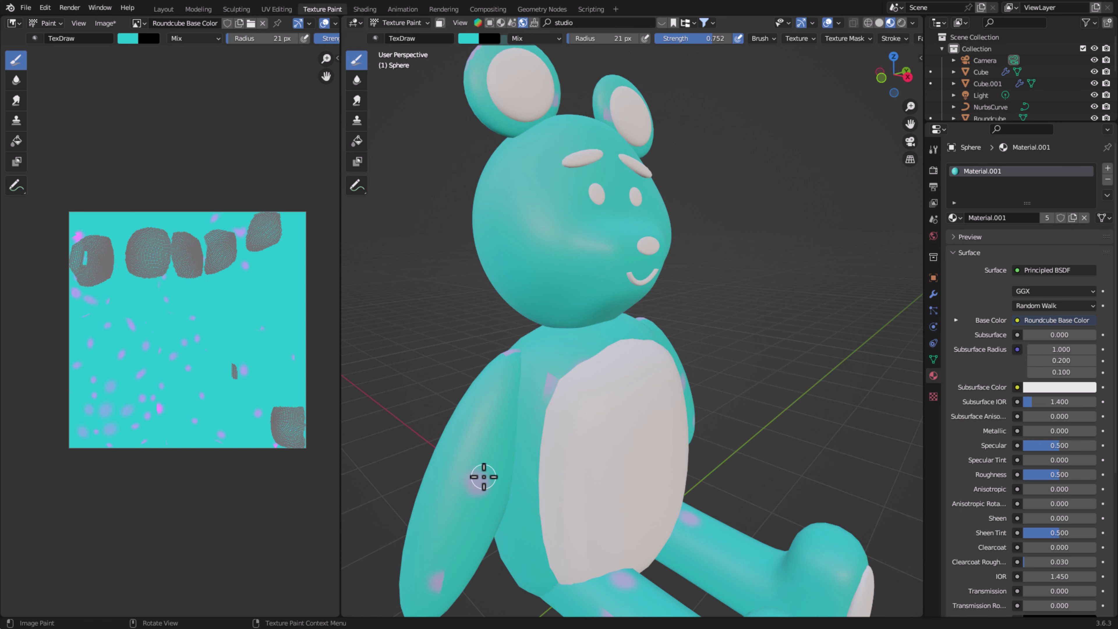
{"action": "key", "text": "s"}
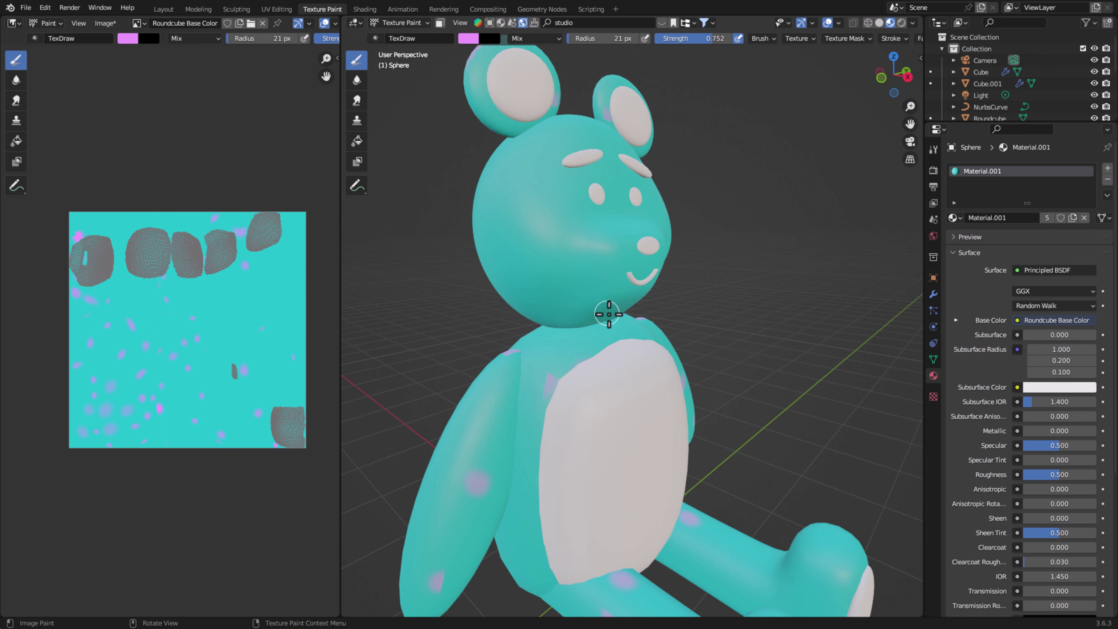
- Set a 27 px radius, dab pink on the left cheek, and lower strength to 0.291
{"action": "mouse_move", "coordinate": [606, 313]}
{"action": "middle_mouse_down"}
{"action": "mouse_move", "coordinate": [573, 325]}
{"action": "mouse_move", "coordinate": [629, 250]}
{"action": "middle_mouse_up"}
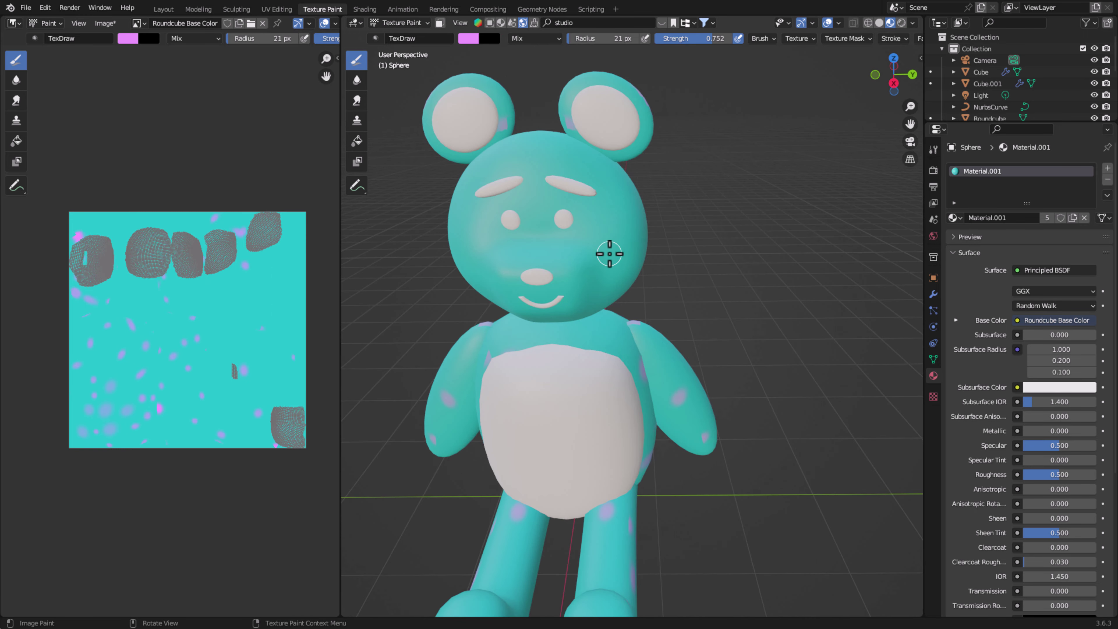
{"action": "key", "text": "f"}
{"action": "left_click", "coordinate": [612, 252]}
{"action": "mouse_move", "coordinate": [581, 335]}
{"action": "middle_mouse_down"}
{"action": "mouse_move", "coordinate": [636, 324]}
{"action": "mouse_move", "coordinate": [492, 265]}
{"action": "middle_mouse_up"}
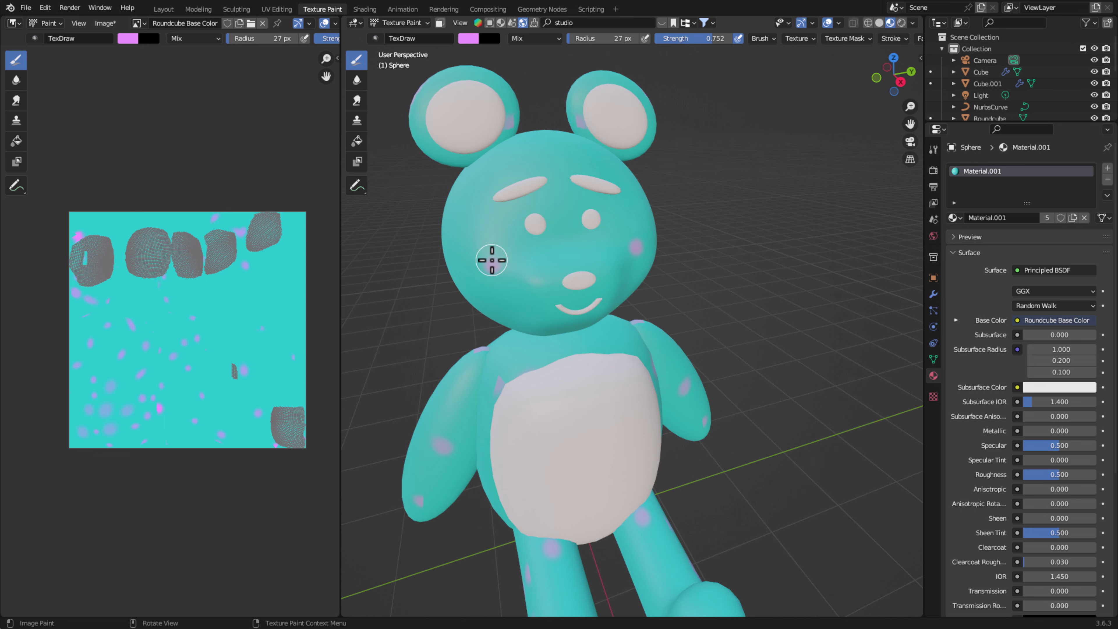
{"action": "left_click", "coordinate": [492, 260]}
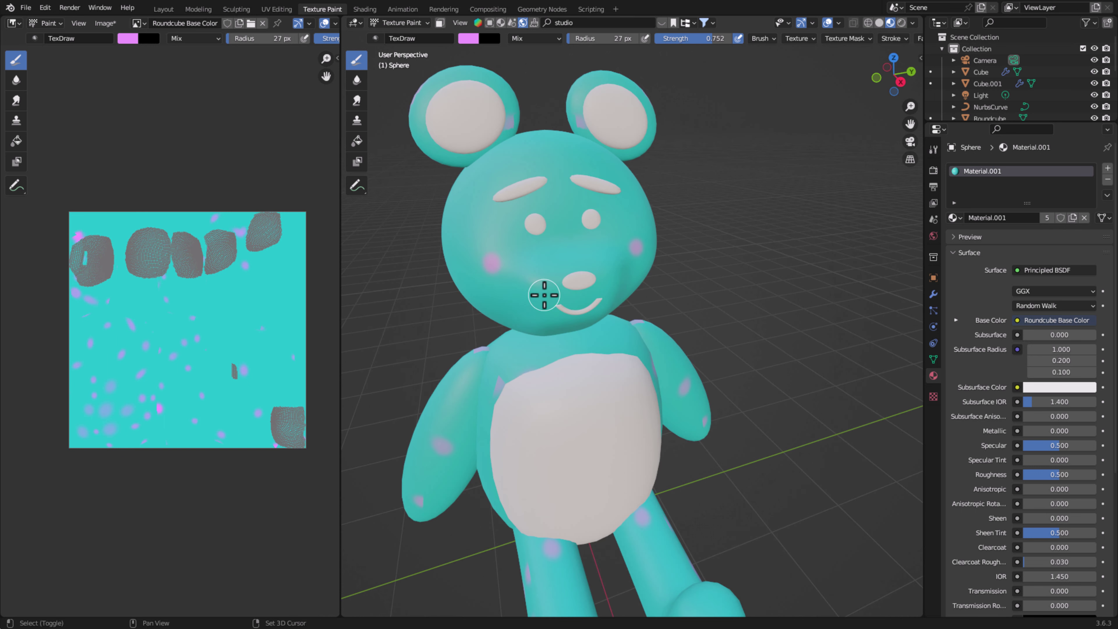
{"action": "key", "text": "shift+f"}
{"action": "left_click", "coordinate": [504, 267]}
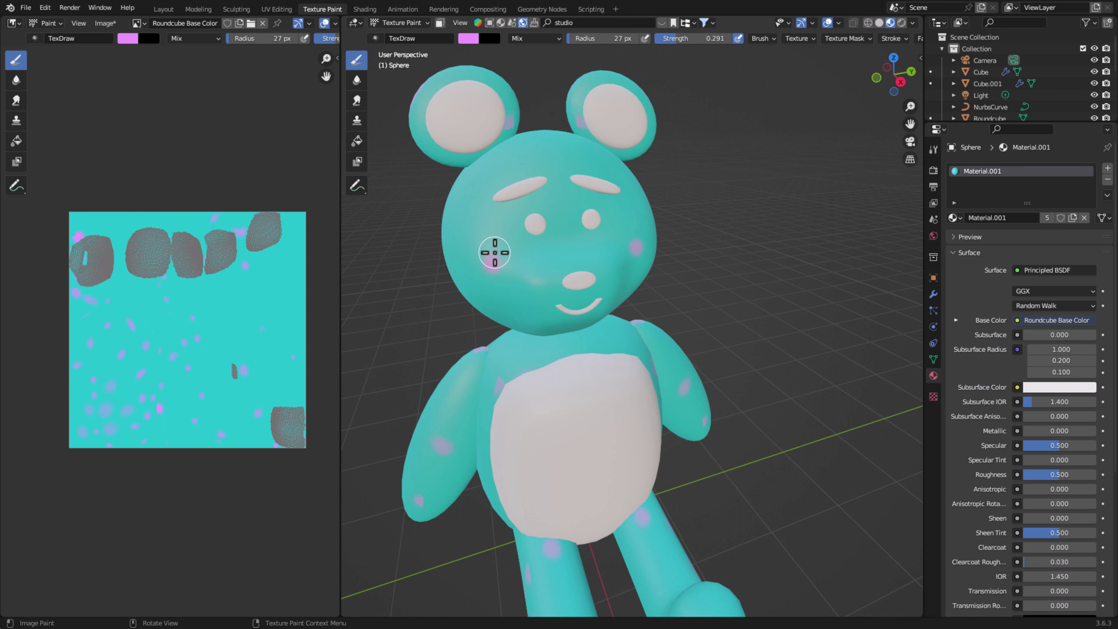
- Set the brush to 16 px radius and 0.564 strength while orbiting around the bear
{"action": "mouse_move", "coordinate": [761, 310]}
{"action": "middle_mouse_down"}
{"action": "mouse_move", "coordinate": [666, 325]}
{"action": "mouse_move", "coordinate": [609, 217]}
{"action": "mouse_move", "coordinate": [532, 343]}
{"action": "mouse_move", "coordinate": [827, 277]}
{"action": "mouse_move", "coordinate": [769, 259]}
{"action": "middle_mouse_up"}
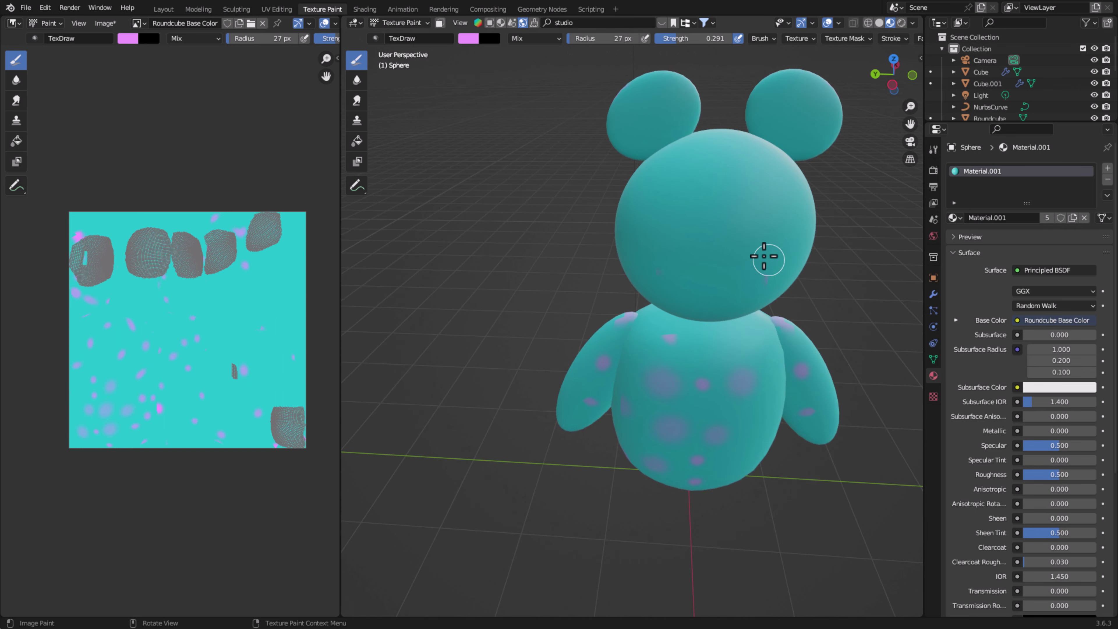
{"action": "scroll", "coordinate": [768, 259], "scroll_direction": "down", "scroll_amount": 2}
{"action": "key", "text": "f"}
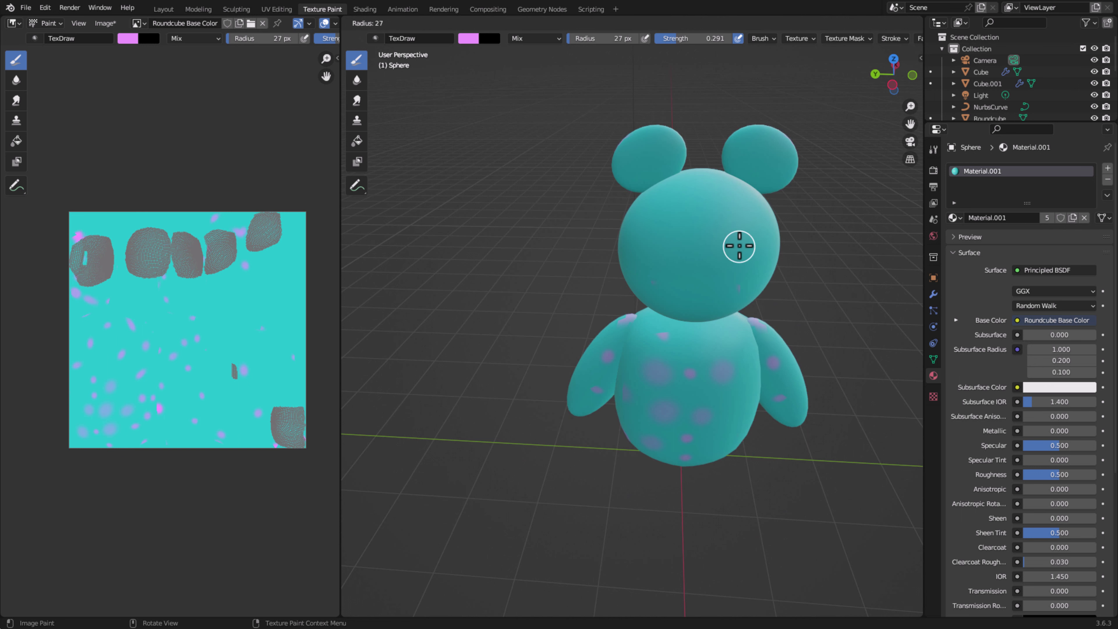
{"action": "left_click", "coordinate": [729, 240]}
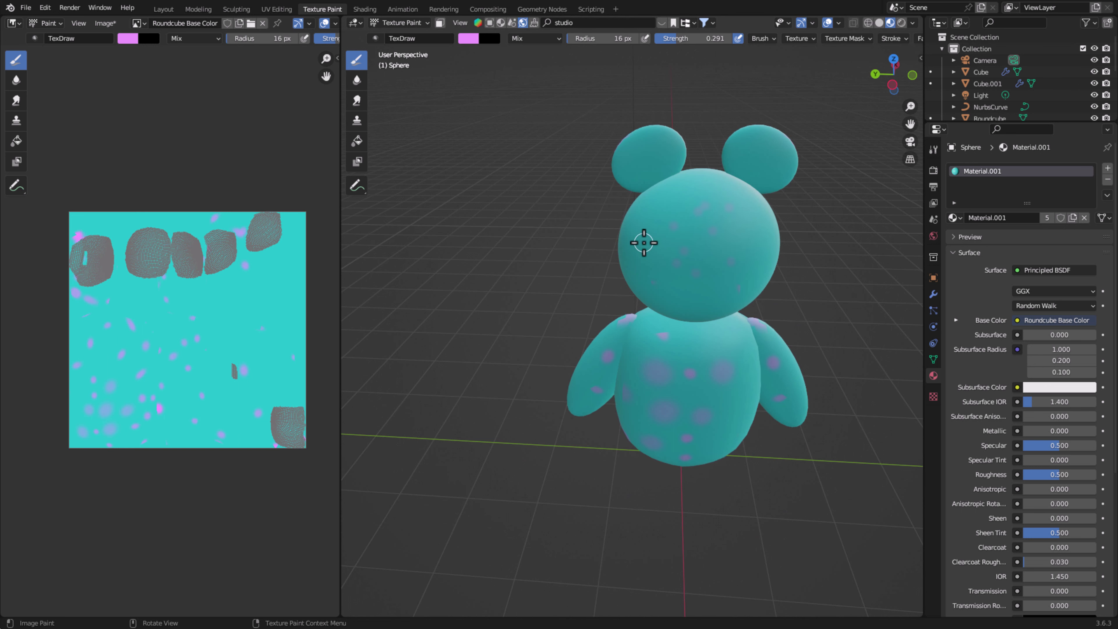
{"action": "middle_click_drag", "start_coordinate": [741, 295], "coordinate": [711, 283]}
{"action": "scroll", "coordinate": [739, 250], "scroll_direction": "up", "scroll_amount": 2}
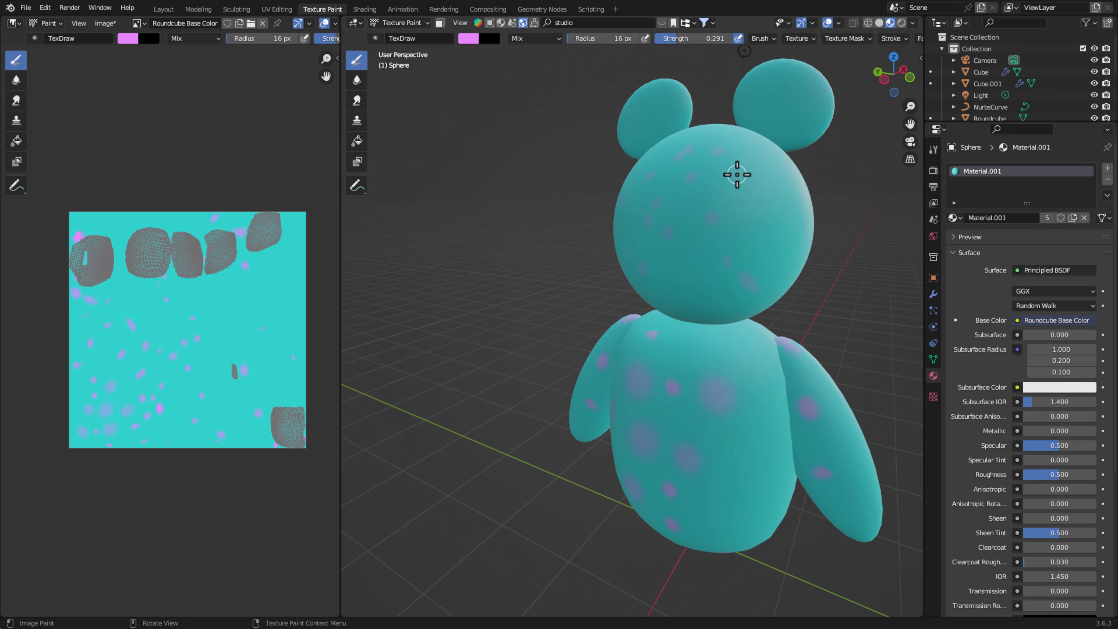
{"action": "key", "text": "shift+f"}
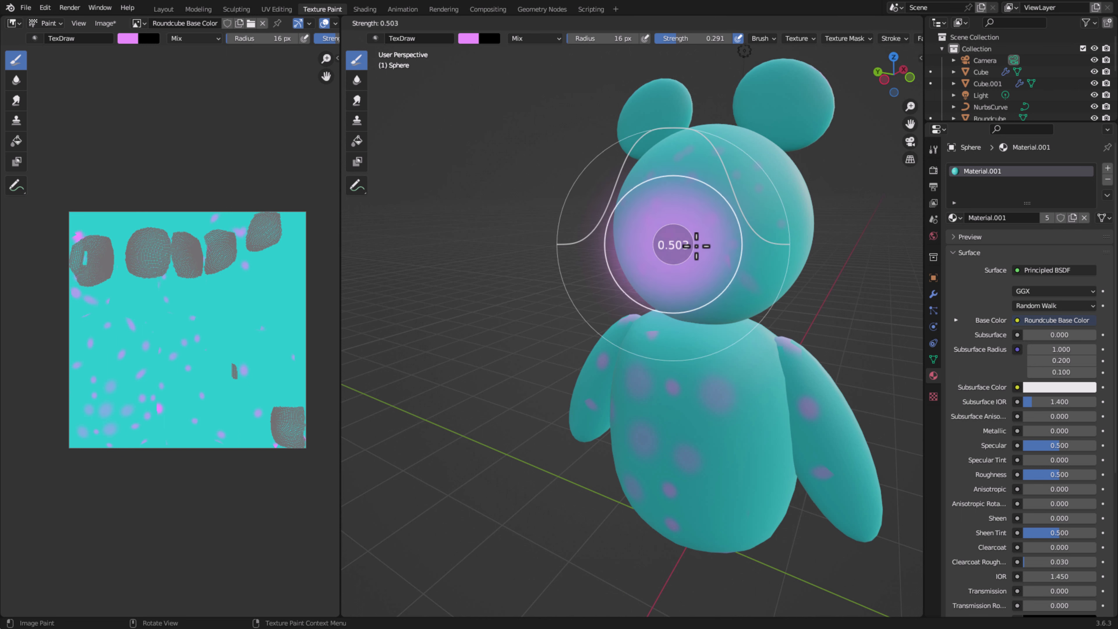
{"action": "left_click", "coordinate": [694, 242]}
{"action": "middle_click_drag", "start_coordinate": [694, 243], "coordinate": [631, 185]}
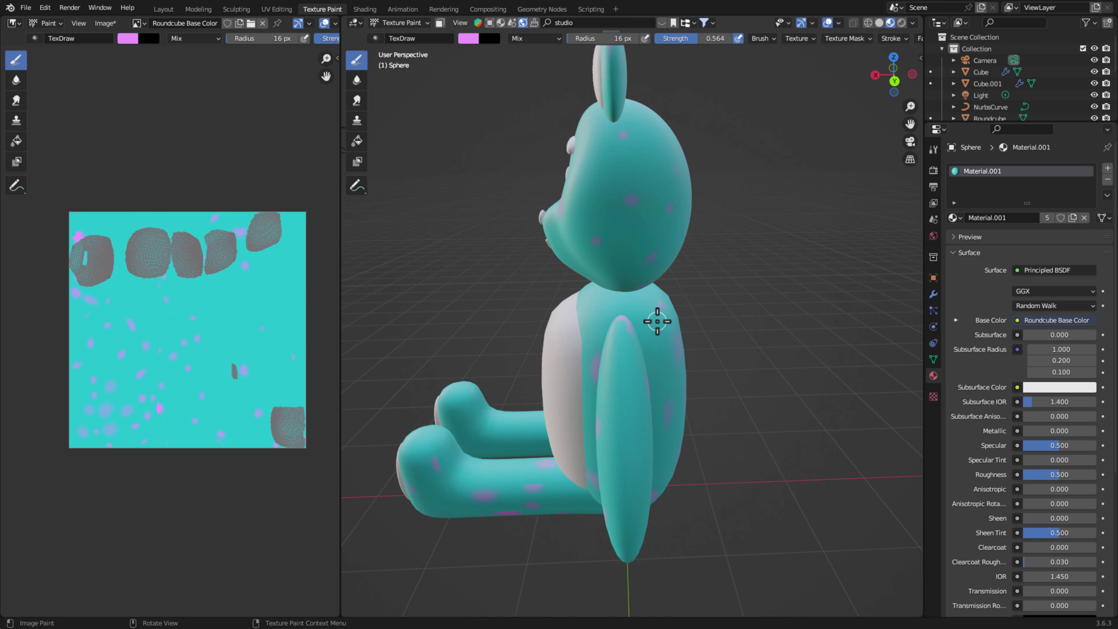
{"action": "mouse_move", "coordinate": [657, 322]}
{"action": "middle_mouse_down"}
{"action": "mouse_move", "coordinate": [729, 300]}
{"action": "mouse_move", "coordinate": [523, 135]}
{"action": "middle_mouse_up"}
- Return to Object Mode, select the ear Sphere.001, and start Texture Paint on it
{"action": "key", "text": "Tab"}
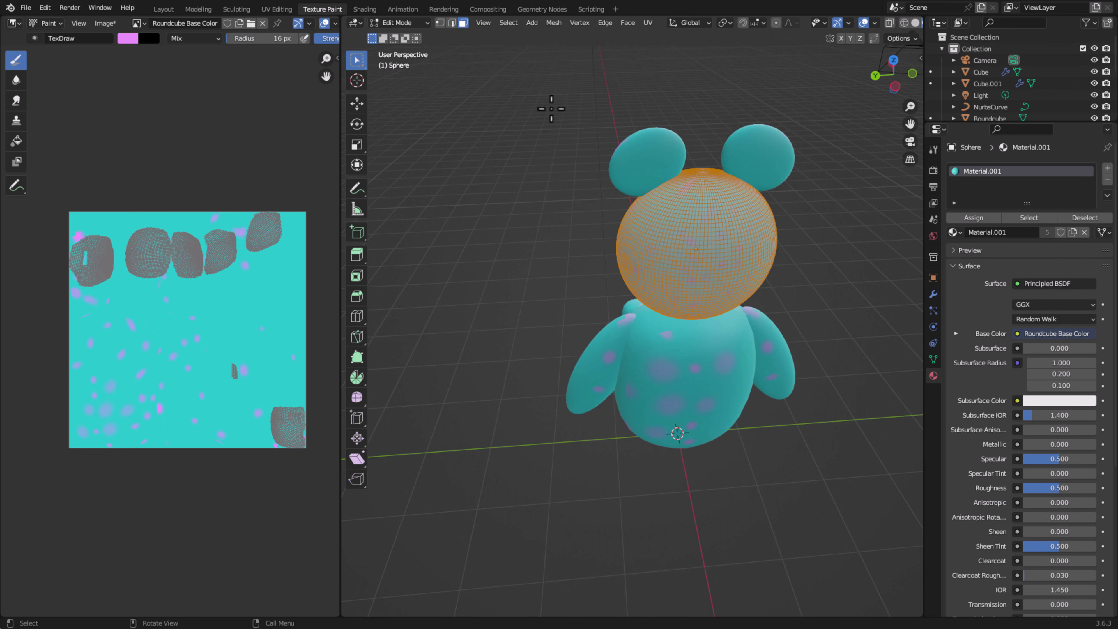
{"action": "key", "text": "Tab"}
{"action": "left_click", "coordinate": [407, 23]}
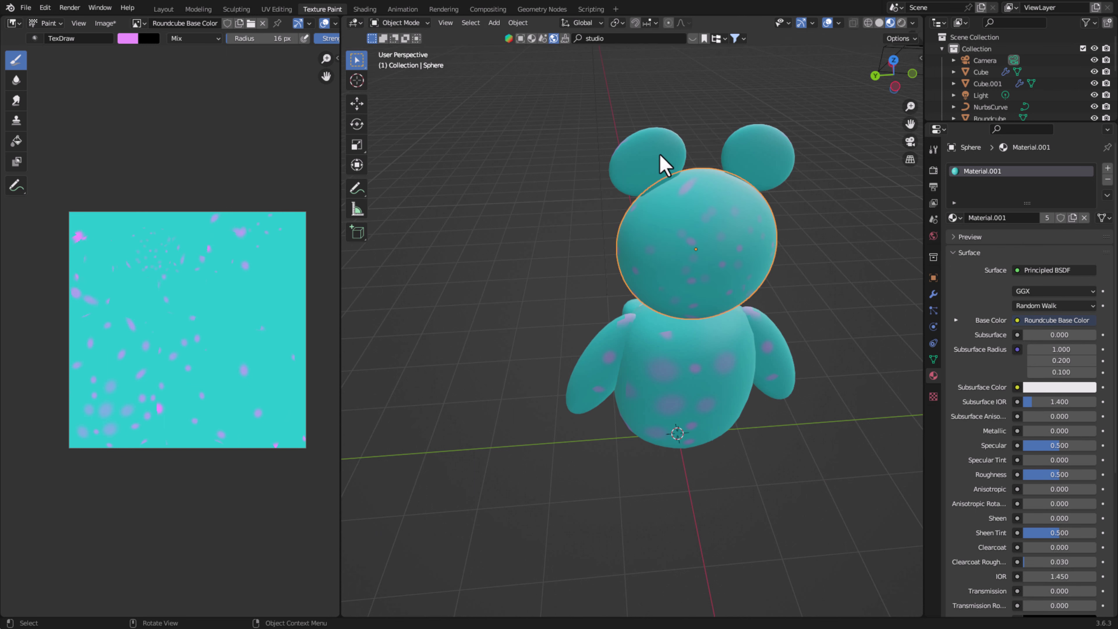
{"action": "left_click", "coordinate": [769, 175]}
{"action": "mouse_move", "coordinate": [768, 175]}
{"action": "middle_mouse_down"}
{"action": "mouse_move", "coordinate": [816, 180]}
{"action": "mouse_move", "coordinate": [771, 156]}
{"action": "mouse_move", "coordinate": [766, 334]}
{"action": "middle_mouse_up"}
{"action": "left_click", "coordinate": [416, 22]}
{"action": "left_click", "coordinate": [402, 100]}
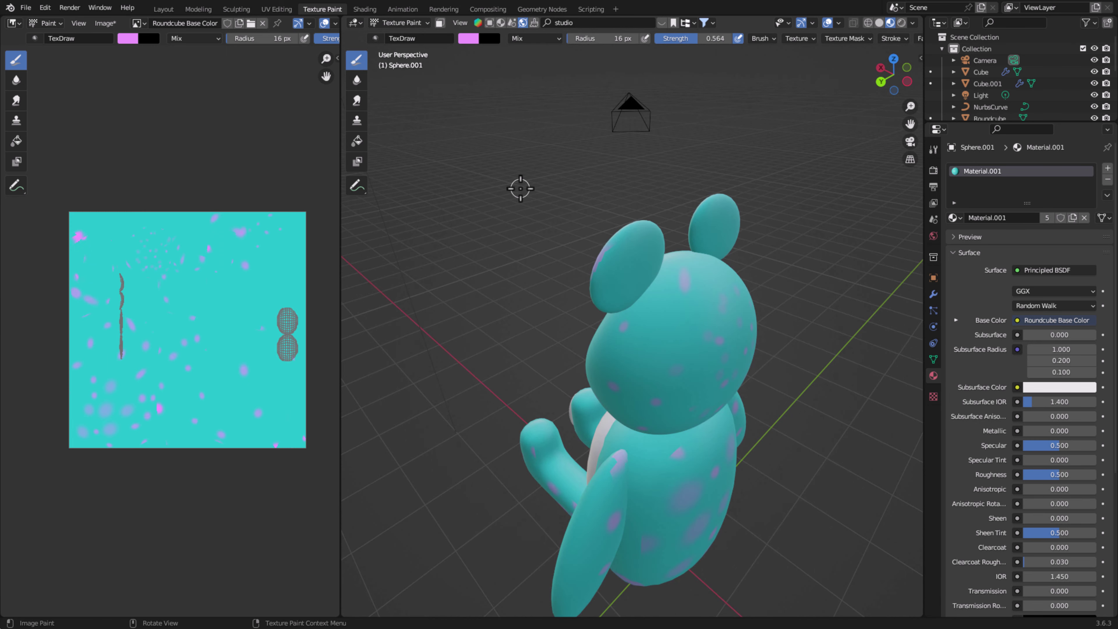
{"action": "middle_click_drag", "start_coordinate": [694, 268], "coordinate": [548, 245]}
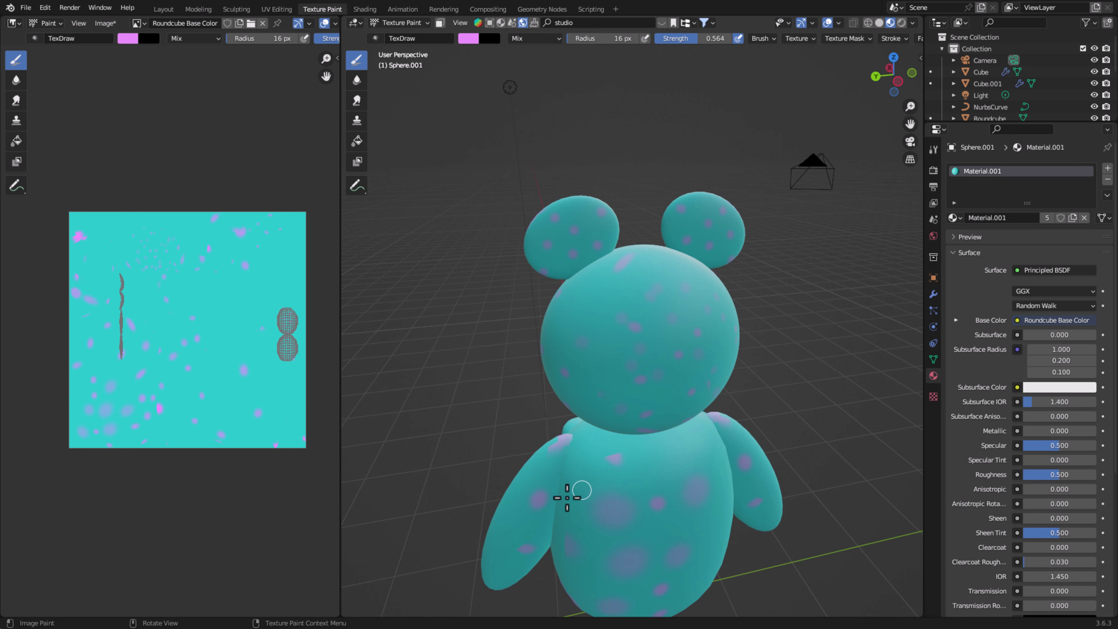
{"action": "mouse_move", "coordinate": [567, 497]}
{"action": "middle_mouse_down"}
{"action": "mouse_move", "coordinate": [619, 449]}
{"action": "mouse_move", "coordinate": [808, 482]}
{"action": "mouse_move", "coordinate": [669, 512]}
{"action": "mouse_move", "coordinate": [689, 478]}
{"action": "mouse_move", "coordinate": [731, 475]}
{"action": "mouse_move", "coordinate": [616, 478]}
{"action": "mouse_move", "coordinate": [696, 449]}
{"action": "middle_mouse_up"}
- Select the legs (Cube), frame them, and enter Texture Paint mode
{"action": "left_click", "coordinate": [399, 23]}
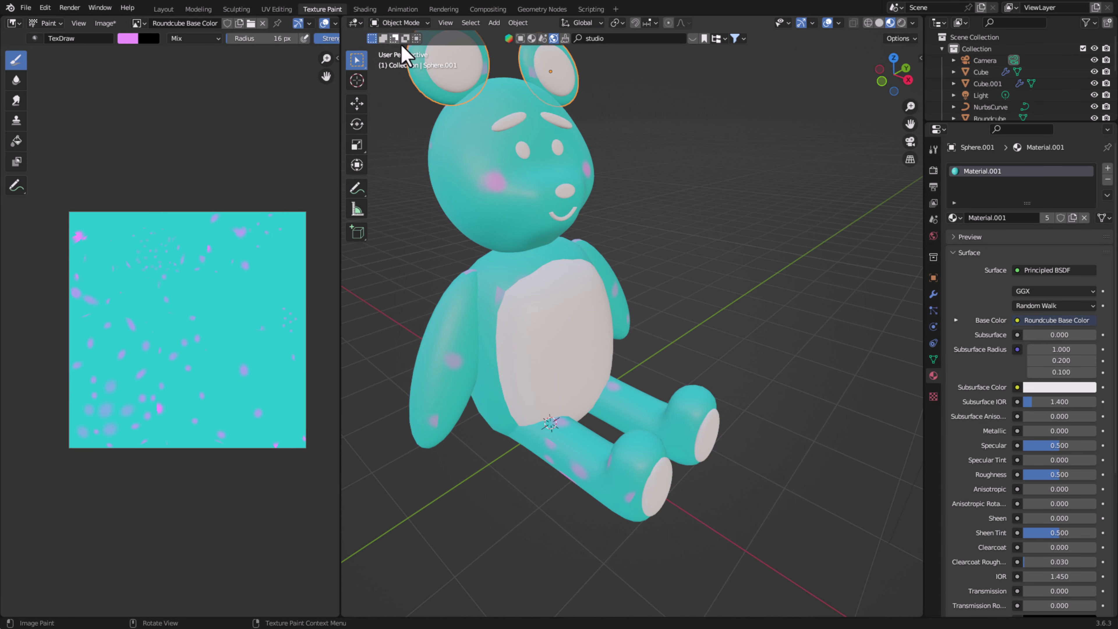
{"action": "left_click", "coordinate": [669, 438]}
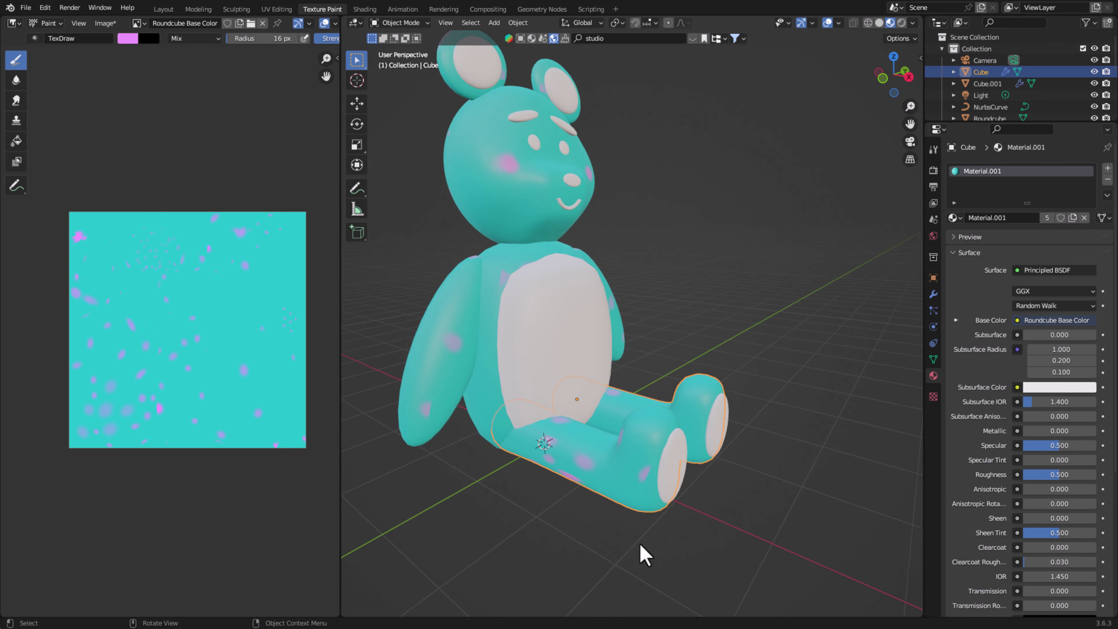
{"action": "key", "text": "KP_Decimal"}
{"action": "left_click", "coordinate": [400, 23]}
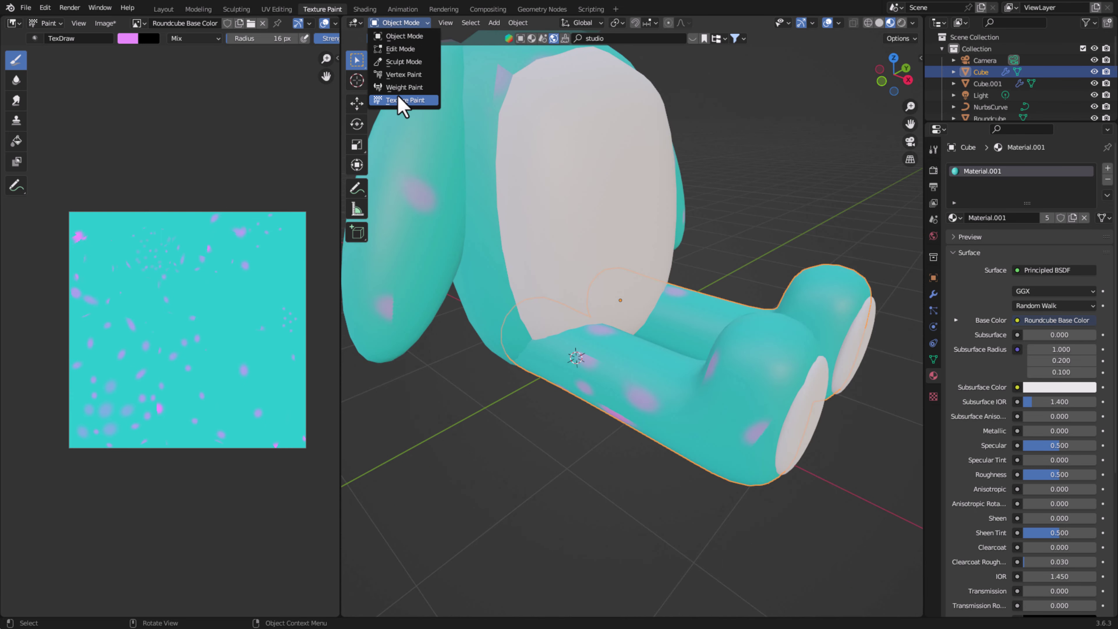
{"action": "left_click", "coordinate": [416, 110]}
- Orbit to inspect the whole bear and save the scene as teddy2.blend
{"action": "scroll", "coordinate": [598, 351], "scroll_direction": "down", "scroll_amount": 5}
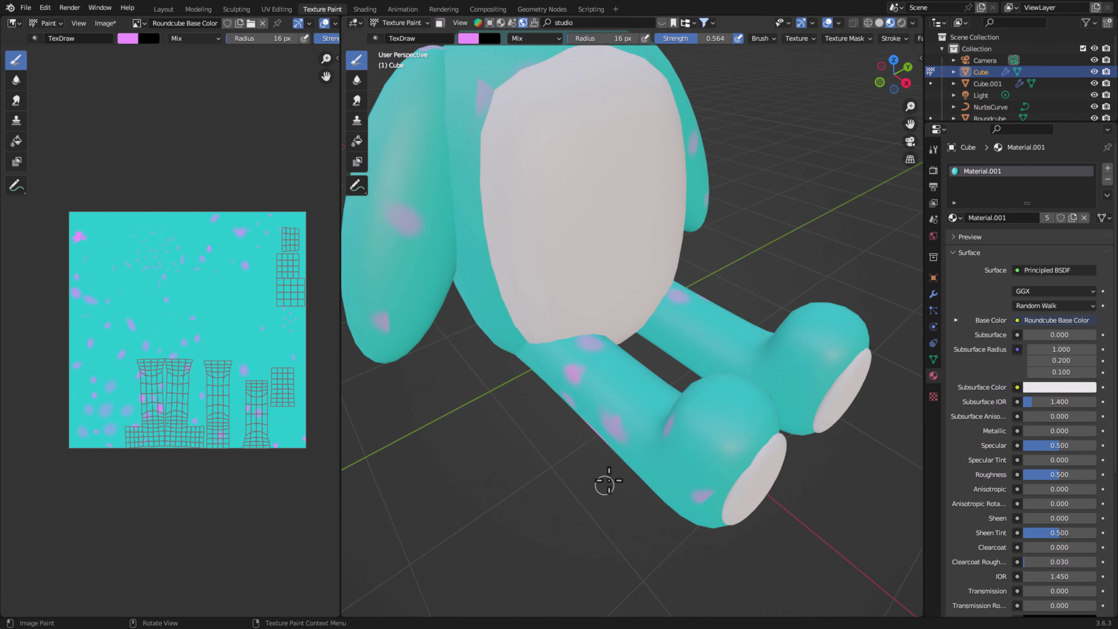
{"action": "mouse_move", "coordinate": [600, 482]}
{"action": "middle_mouse_down"}
{"action": "mouse_move", "coordinate": [686, 452]}
{"action": "mouse_move", "coordinate": [701, 384]}
{"action": "middle_mouse_up"}
{"action": "scroll", "coordinate": [655, 348], "scroll_direction": "down", "scroll_amount": 3}
{"action": "middle_click_drag", "start_coordinate": [655, 348], "coordinate": [592, 452]}
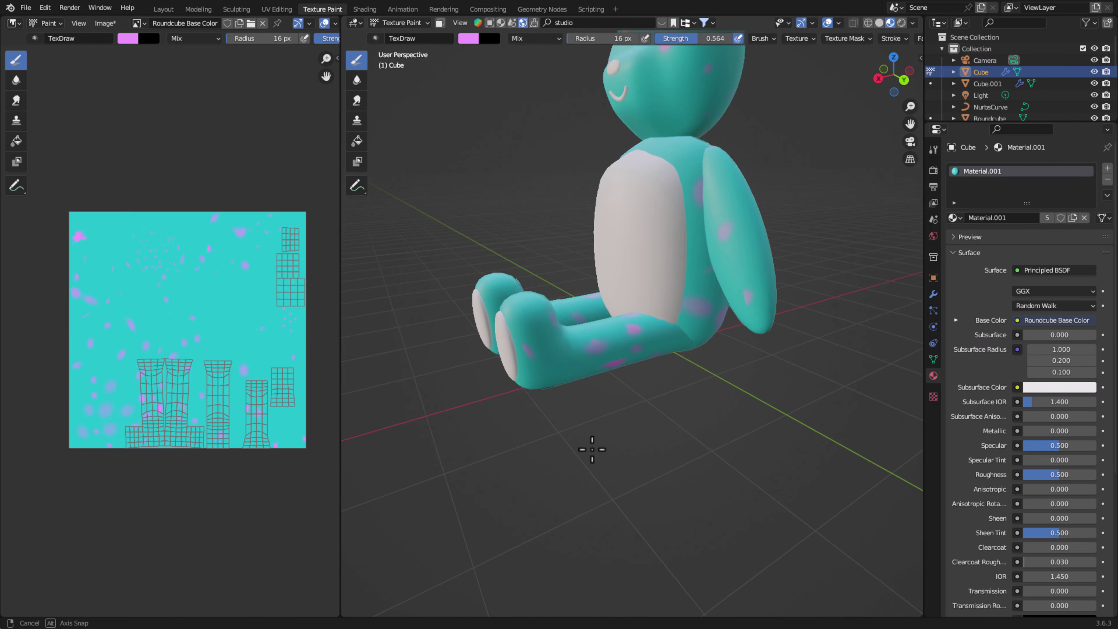
{"action": "mouse_move", "coordinate": [509, 417]}
{"action": "middle_mouse_down"}
{"action": "mouse_move", "coordinate": [647, 520]}
{"action": "mouse_move", "coordinate": [692, 280]}
{"action": "mouse_move", "coordinate": [679, 292]}
{"action": "mouse_move", "coordinate": [679, 382]}
{"action": "mouse_move", "coordinate": [698, 361]}
{"action": "middle_mouse_up"}
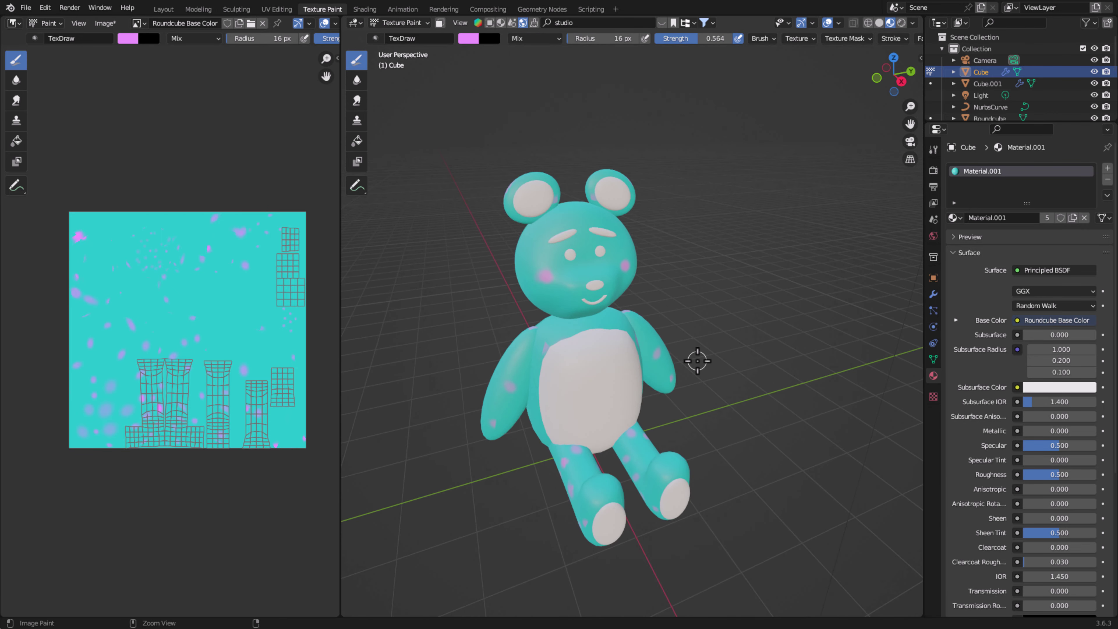
{"action": "key", "text": "ctrl+s"}
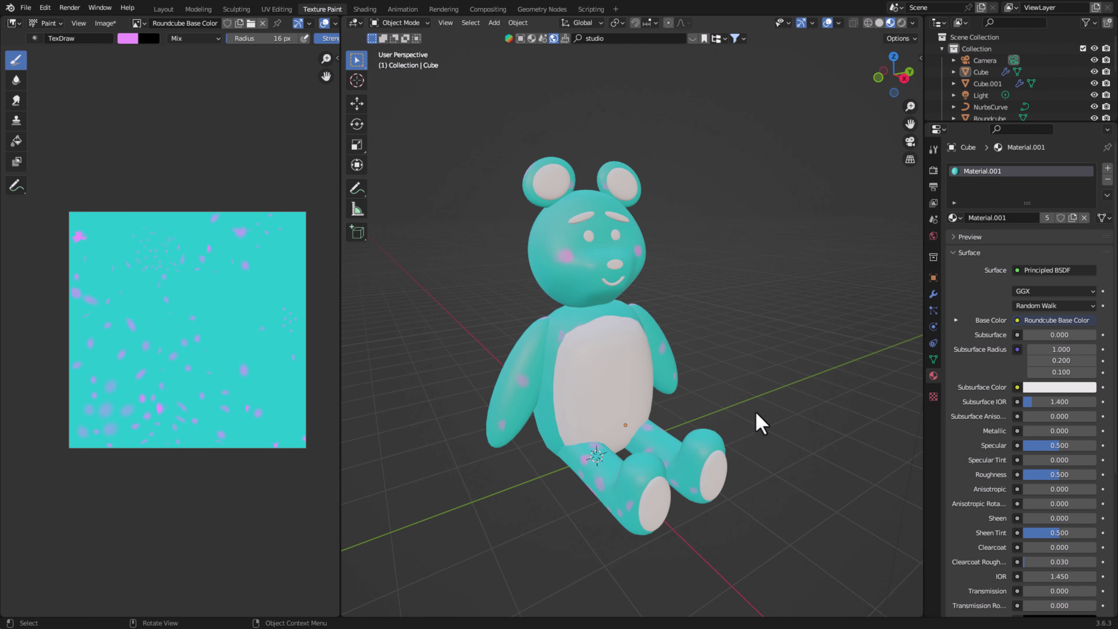
- Darken the eyebrows' (Cube.001) Material.002 base colour to a value of about 0.01
{"action": "left_click", "coordinate": [1022, 218]}
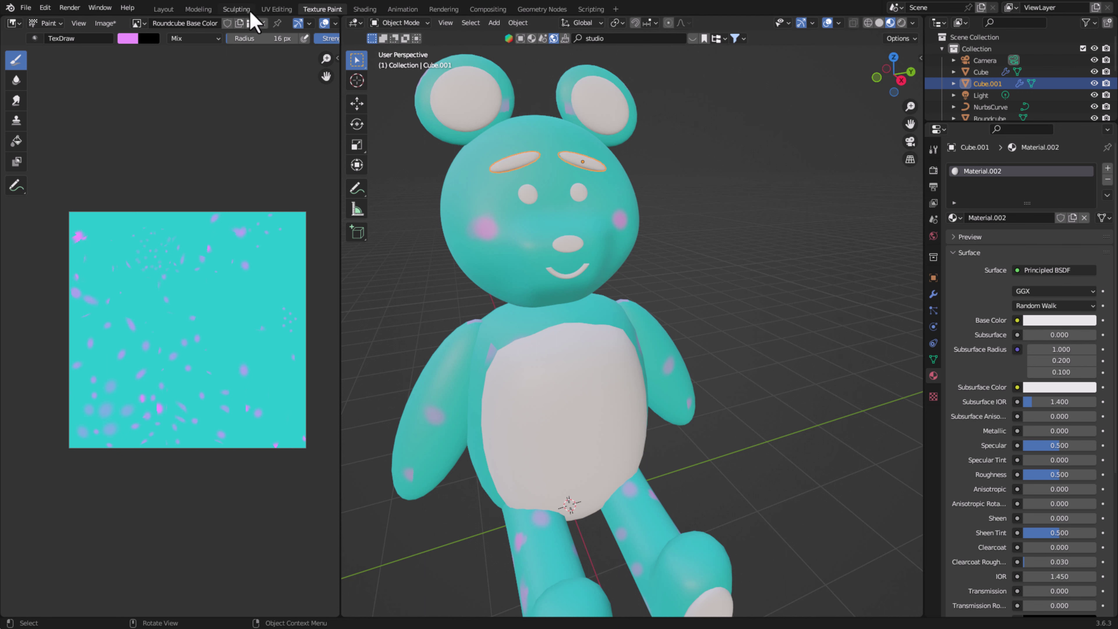
{"action": "left_click", "coordinate": [198, 9]}
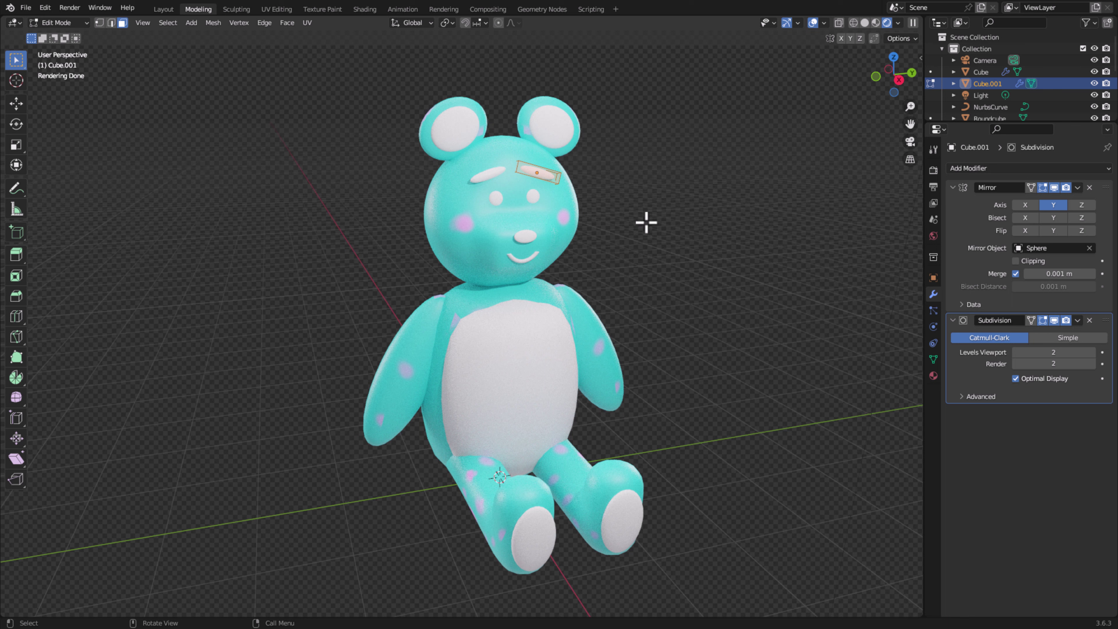
{"action": "left_click", "coordinate": [933, 376]}
{"action": "left_click", "coordinate": [1042, 335]}
{"action": "left_click_drag", "start_coordinate": [1086, 216], "coordinate": [1086, 245]}
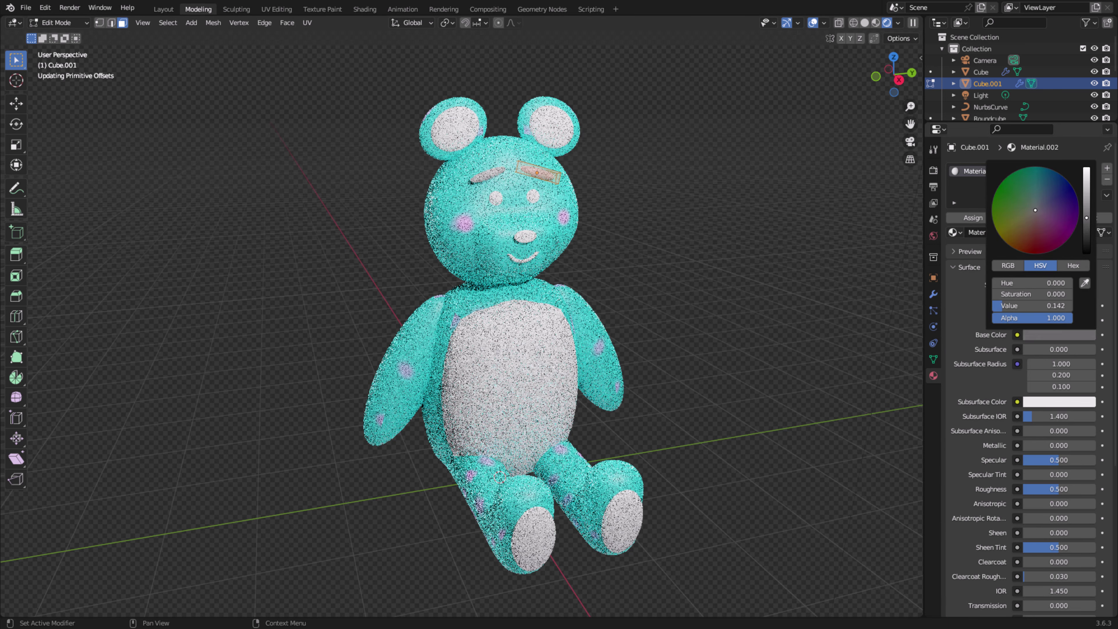
{"action": "scroll", "coordinate": [902, 441], "scroll_direction": "up", "scroll_amount": 2}
{"action": "type", "text": "0.405"}
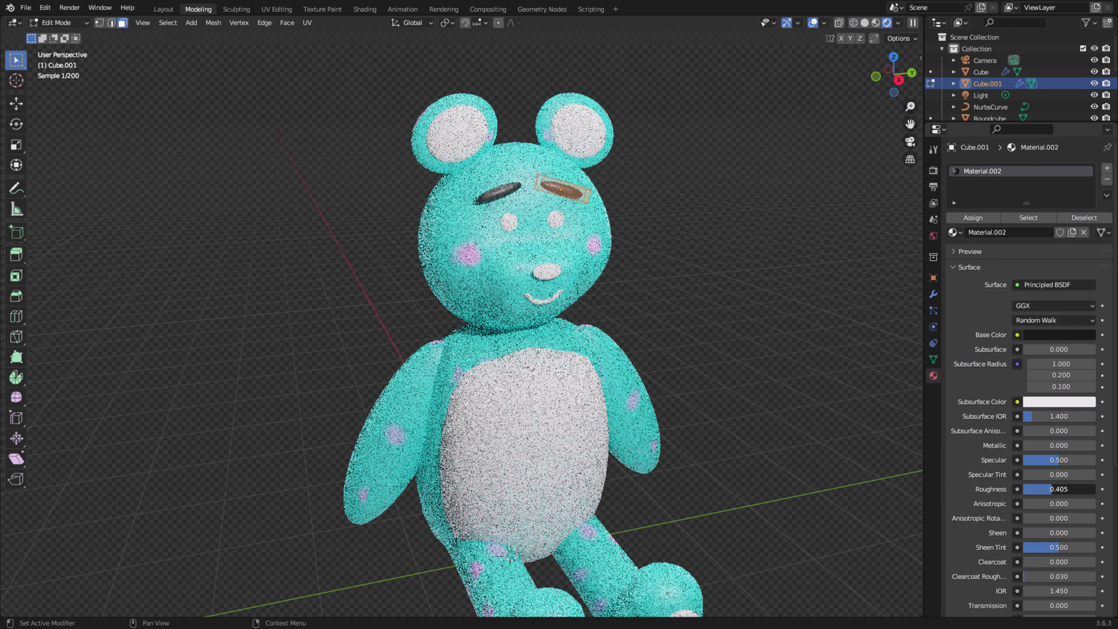
{"action": "key", "text": "Tab"}
- Give the eyes a new material with black base colour and roughness 0
{"action": "left_click", "coordinate": [551, 219]}
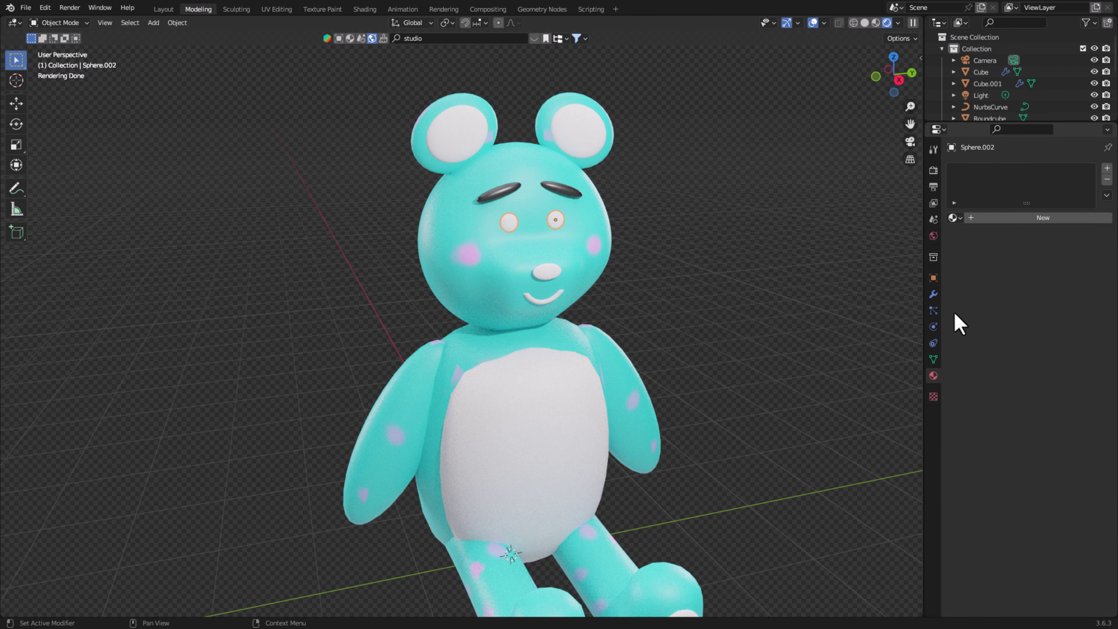
{"action": "left_click", "coordinate": [1073, 217]}
{"action": "left_click", "coordinate": [1056, 320]}
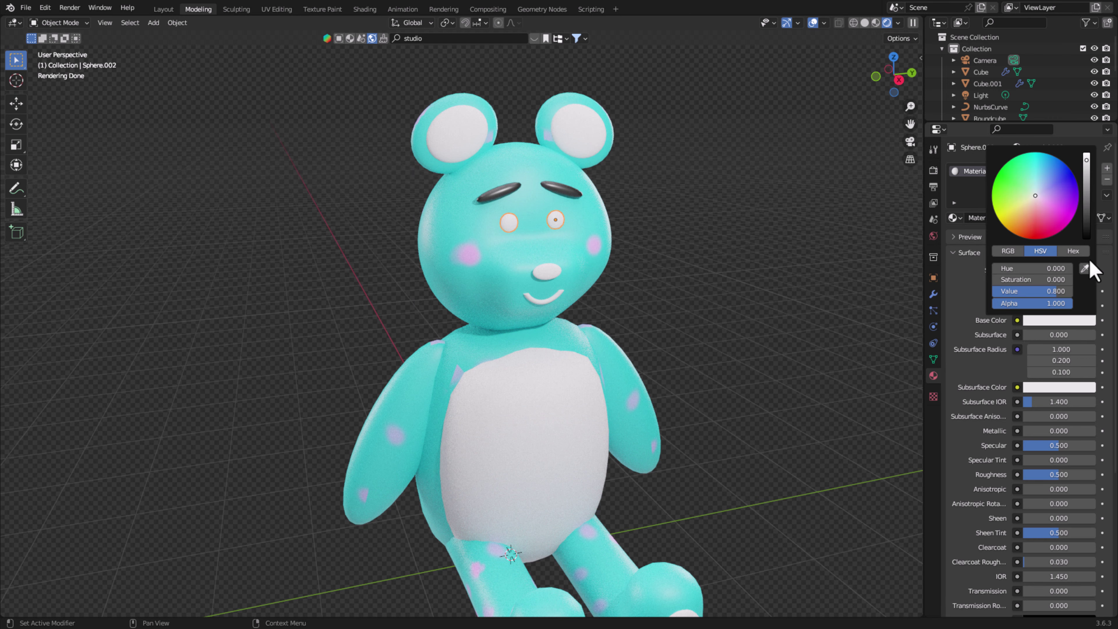
{"action": "left_click_drag", "start_coordinate": [1093, 204], "coordinate": [1093, 240]}
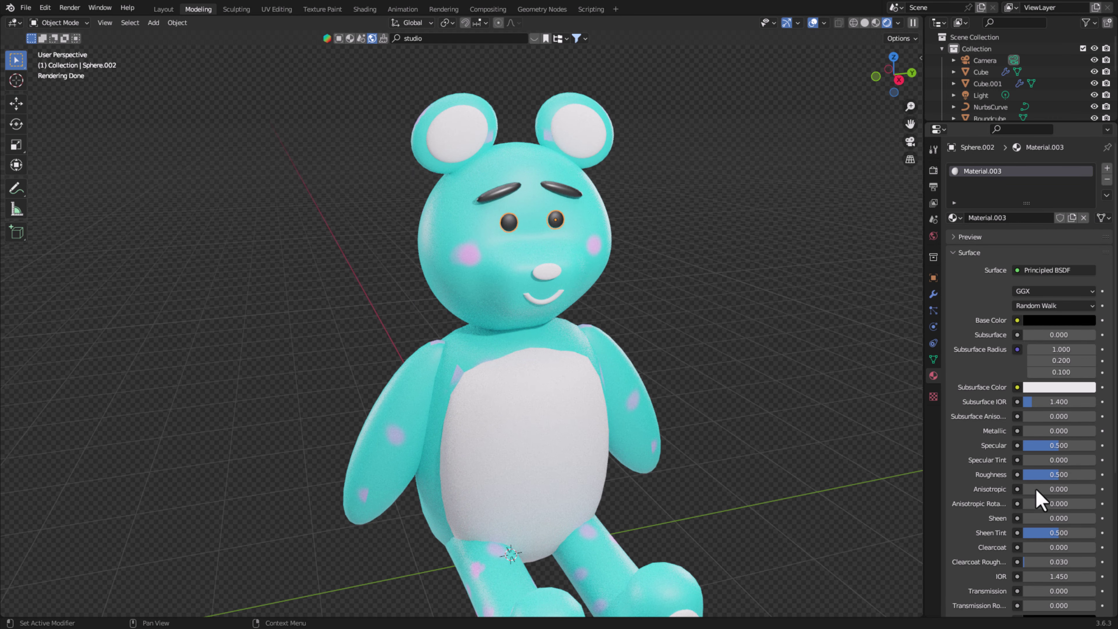
{"action": "left_click_drag", "start_coordinate": [1048, 474], "coordinate": [1012, 475]}
- Copy the eyes' glossy black material to the nose and mouth
{"action": "left_click", "coordinate": [548, 271]}
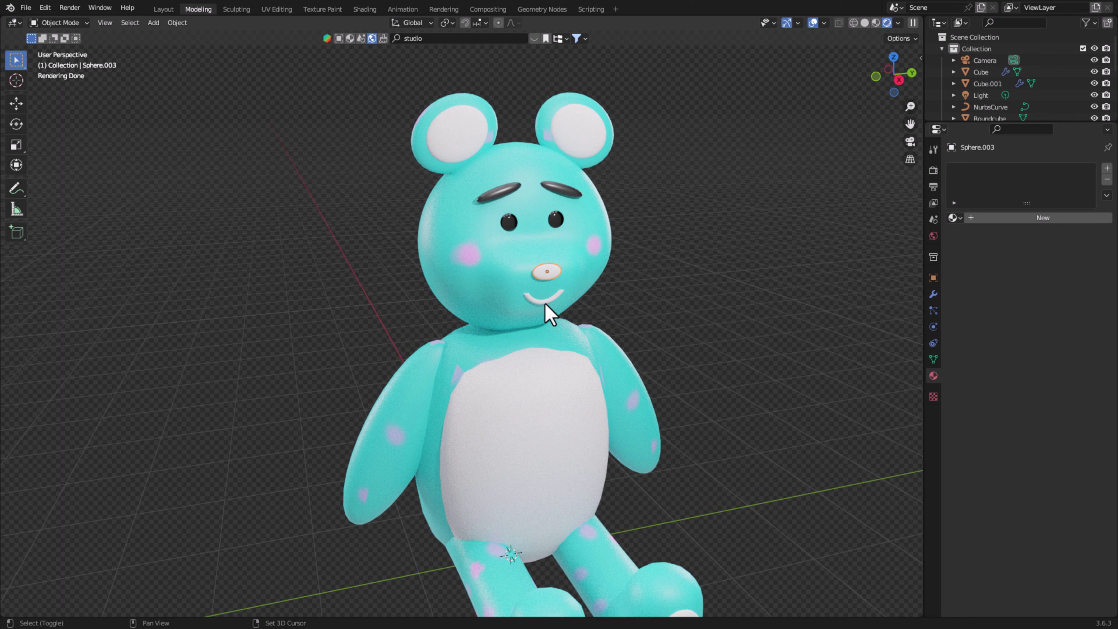
{"action": "left_click", "coordinate": [545, 304], "text": "shift"}
{"action": "left_click", "coordinate": [557, 221], "text": "shift"}
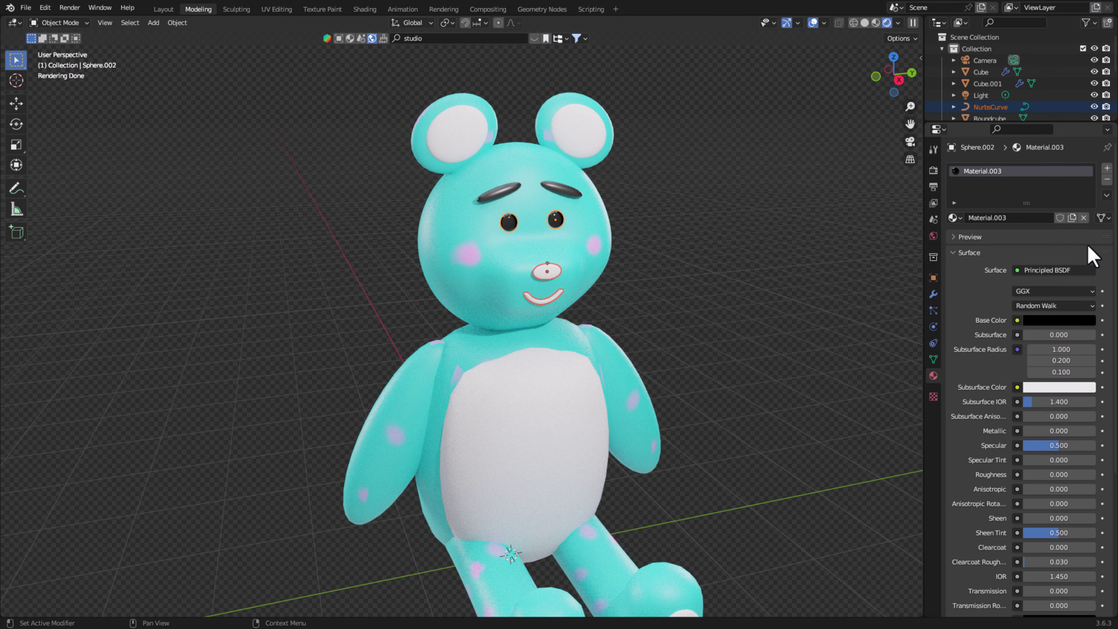
{"action": "left_click", "coordinate": [1107, 195]}
{"action": "left_click", "coordinate": [1061, 220]}
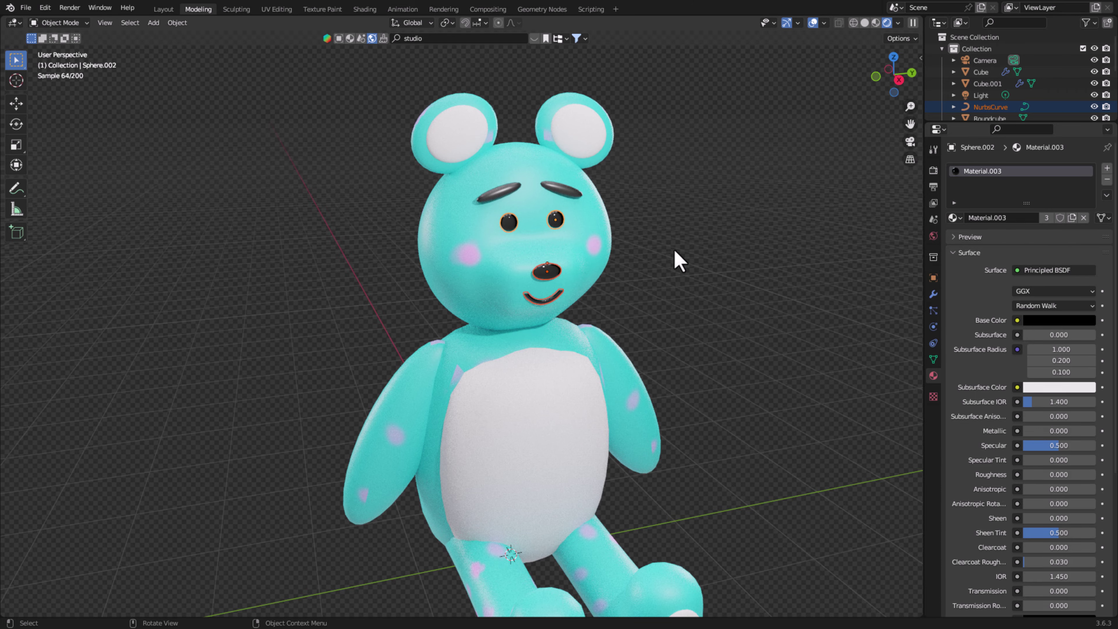
{"action": "scroll", "coordinate": [673, 257], "scroll_direction": "up", "scroll_amount": 3}
- Enlarge the nose about 1.52× along X, nudge it along X, and apply its scale
{"action": "mouse_move", "coordinate": [664, 232]}
{"action": "middle_mouse_down"}
{"action": "mouse_move", "coordinate": [751, 273]}
{"action": "mouse_move", "coordinate": [839, 284]}
{"action": "mouse_move", "coordinate": [771, 289]}
{"action": "middle_mouse_up"}
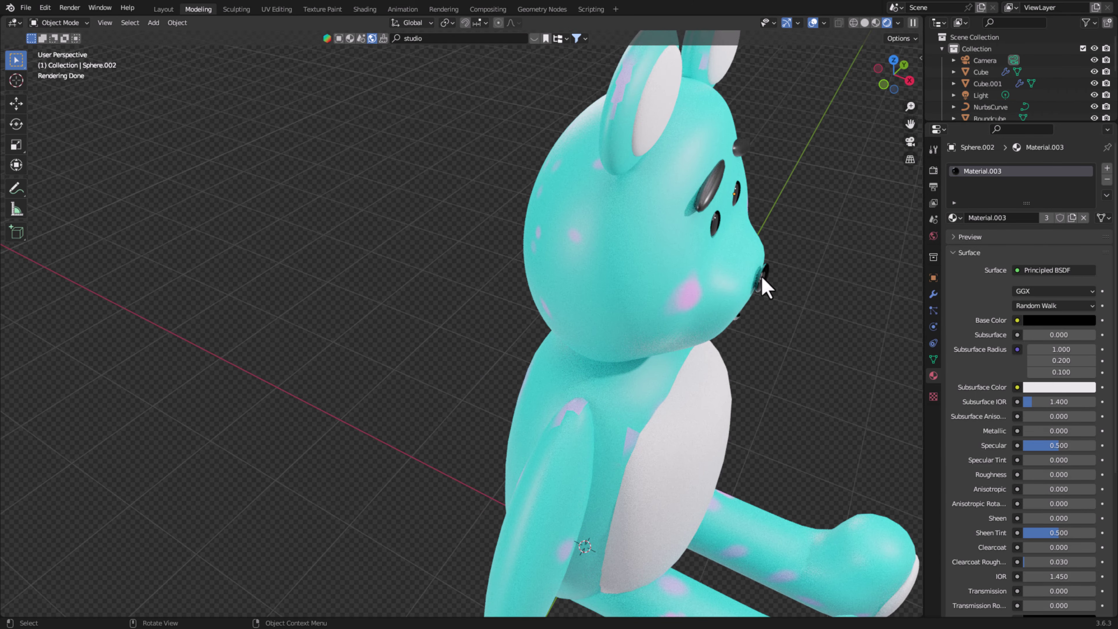
{"action": "key", "text": "s"}
{"action": "key", "text": "x"}
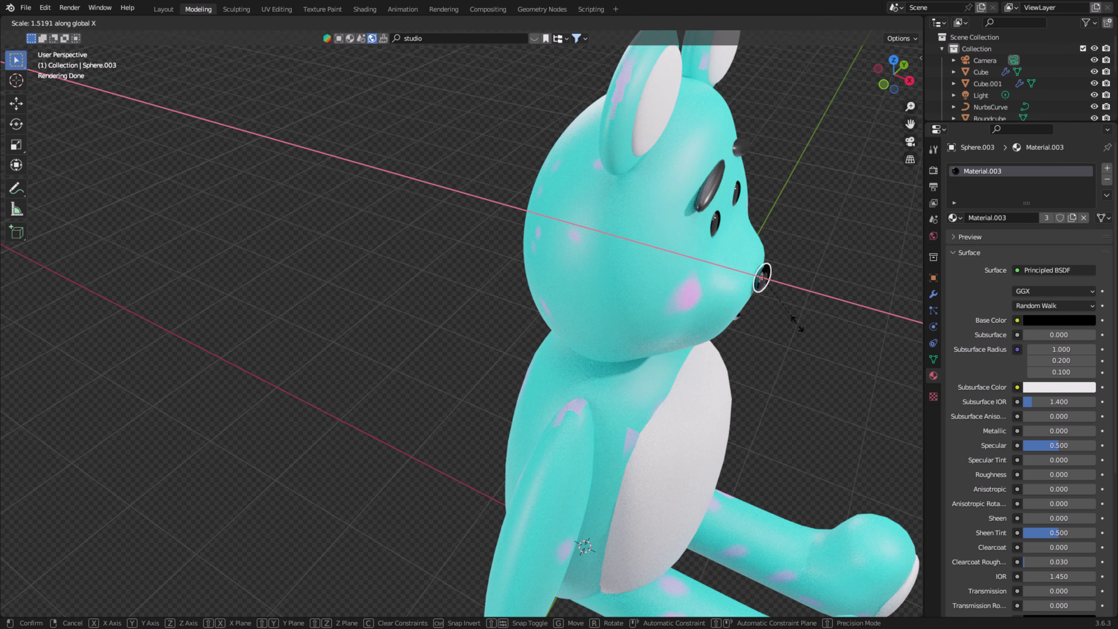
{"action": "left_click", "coordinate": [797, 324]}
{"action": "key", "text": "g"}
{"action": "key", "text": "x"}
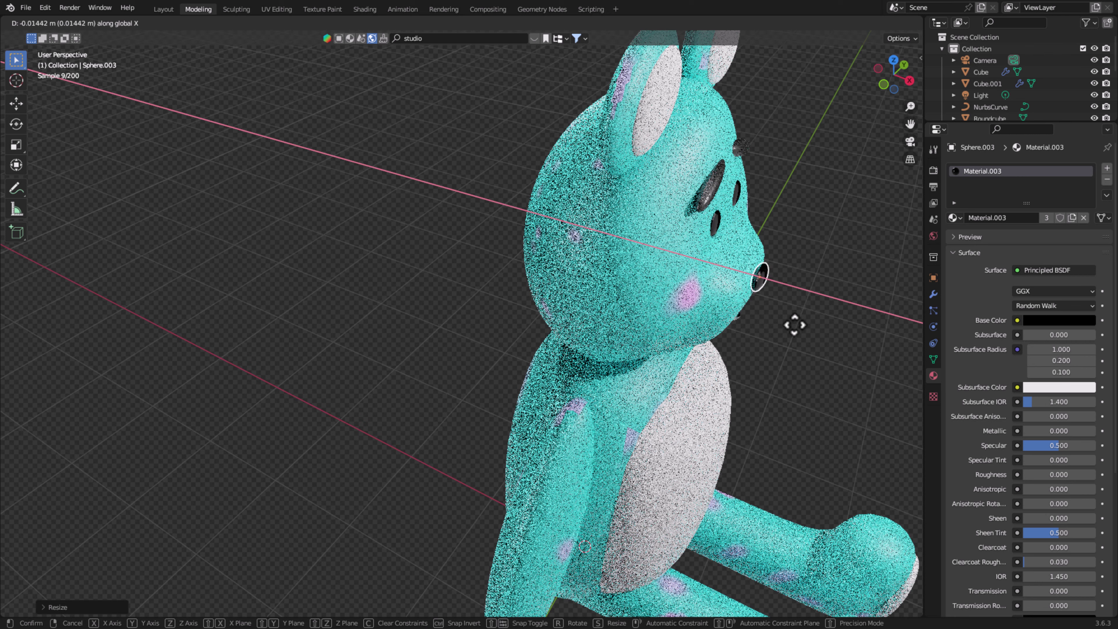
{"action": "left_click", "coordinate": [793, 324]}
{"action": "right_click", "coordinate": [792, 310]}
{"action": "left_click", "coordinate": [791, 309]}
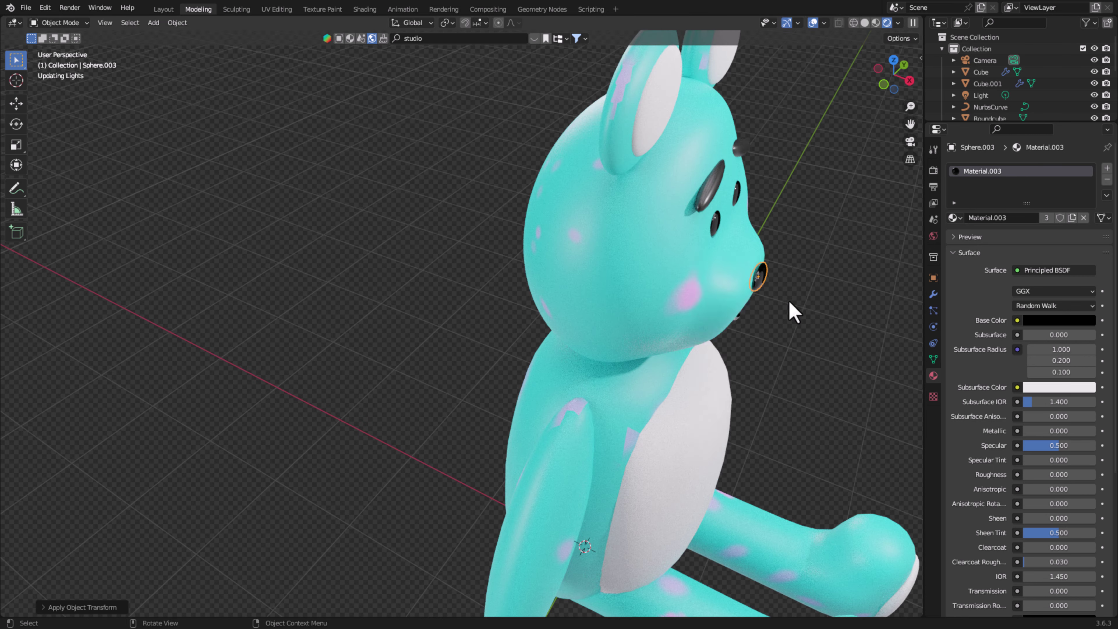
- Turn to a front view of the bear and save teddy2.blend
{"action": "mouse_move", "coordinate": [841, 313]}
{"action": "middle_mouse_down"}
{"action": "mouse_move", "coordinate": [238, 251]}
{"action": "mouse_move", "coordinate": [461, 245]}
{"action": "middle_mouse_up"}
{"action": "scroll", "coordinate": [573, 243], "scroll_direction": "down", "scroll_amount": 4}
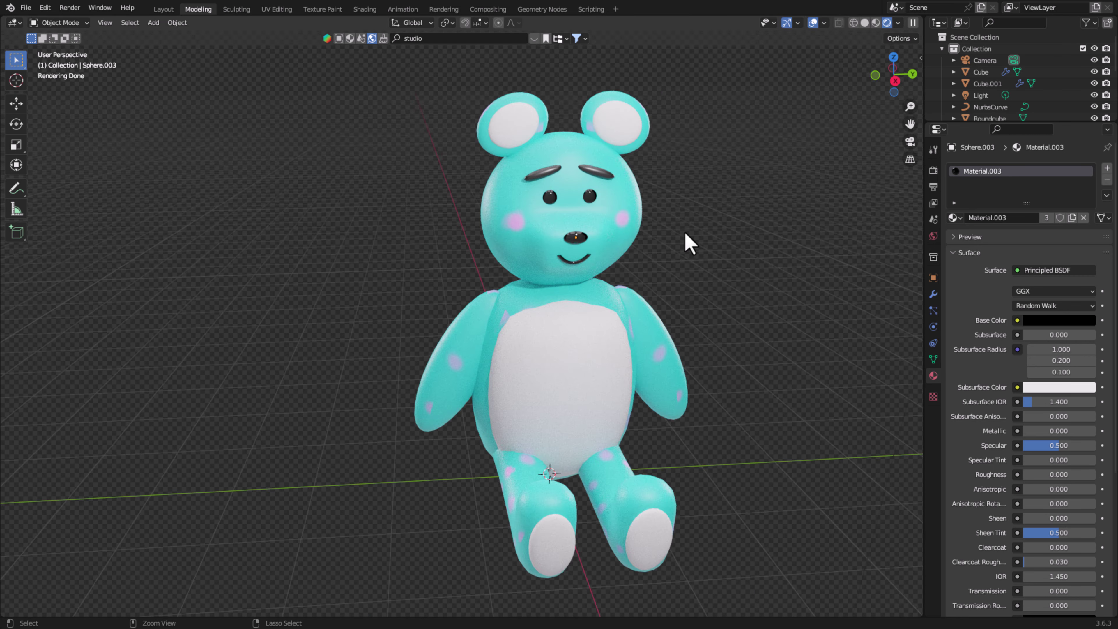
{"action": "key", "text": "ctrl+s"}
{"action": "middle_click_drag", "start_coordinate": [724, 225], "coordinate": [669, 346]}
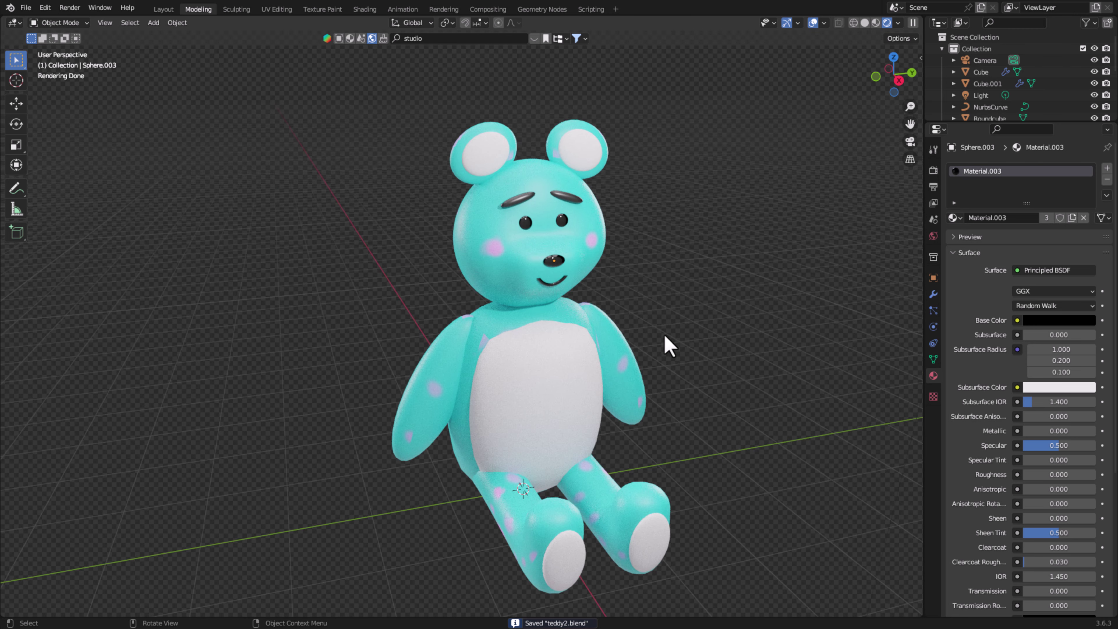
{"action": "scroll", "coordinate": [661, 330], "scroll_direction": "up", "scroll_amount": 3}
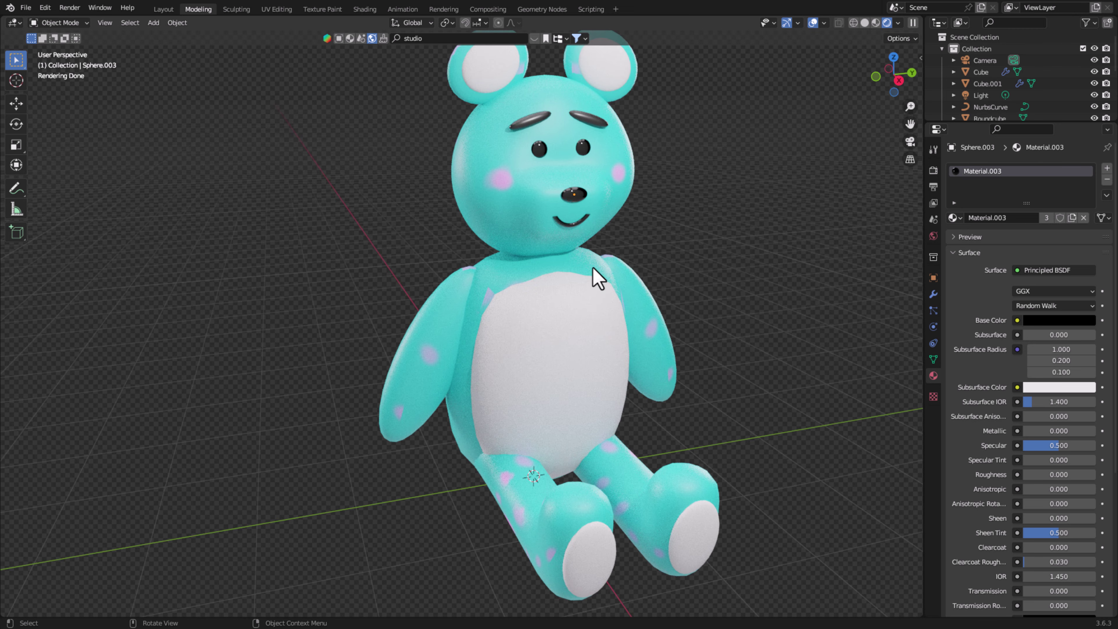
- Rotate the eyebrows about the global Z axis into a worried slant
{"action": "left_click", "coordinate": [599, 275]}
{"action": "middle_click_drag", "start_coordinate": [722, 422], "coordinate": [744, 443]}
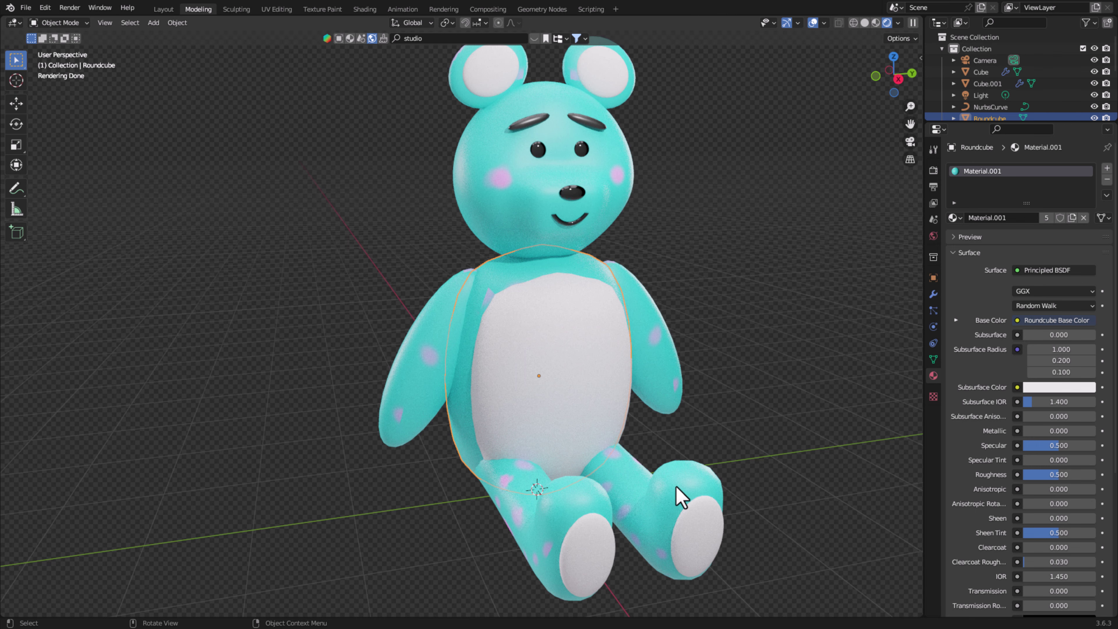
{"action": "mouse_move", "coordinate": [620, 220]}
{"action": "middle_mouse_down"}
{"action": "mouse_move", "coordinate": [574, 291]}
{"action": "mouse_move", "coordinate": [612, 203]}
{"action": "middle_mouse_up"}
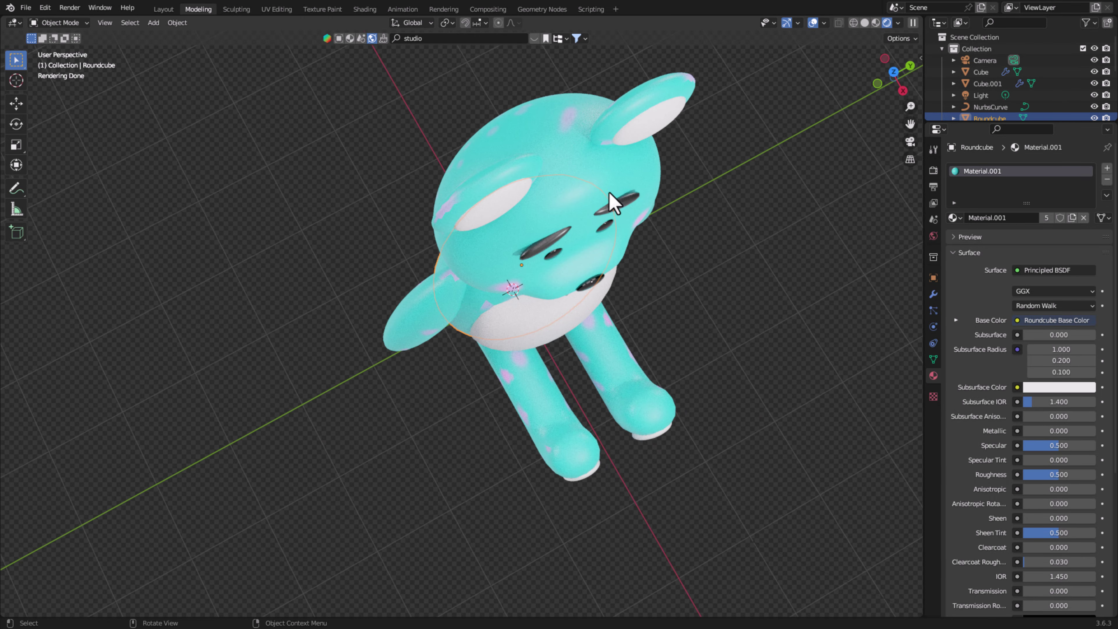
{"action": "left_click", "coordinate": [633, 200]}
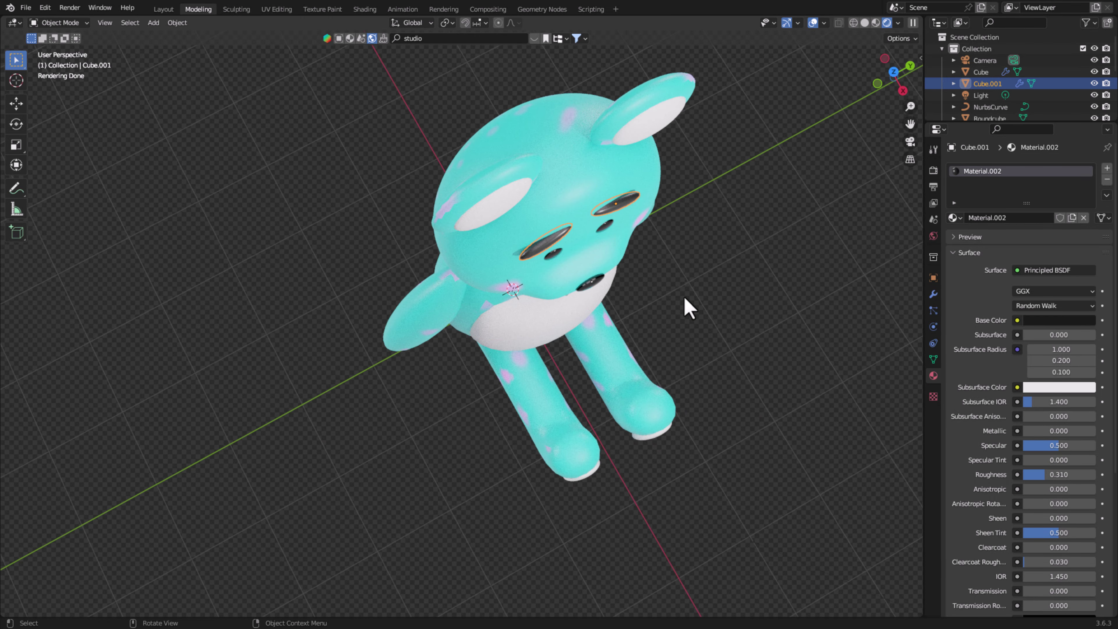
{"action": "key", "text": "r"}
{"action": "key", "text": "z"}
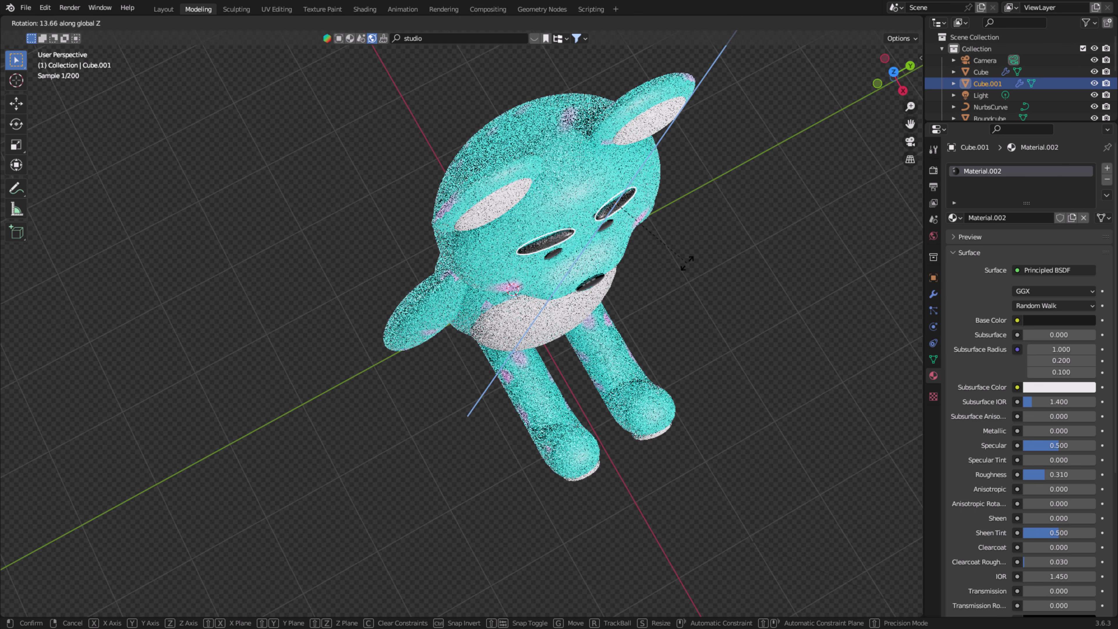
{"action": "left_click", "coordinate": [687, 263]}
- Deselect the eyebrows, return to a front view and save teddy2.blend
{"action": "left_click", "coordinate": [696, 361]}
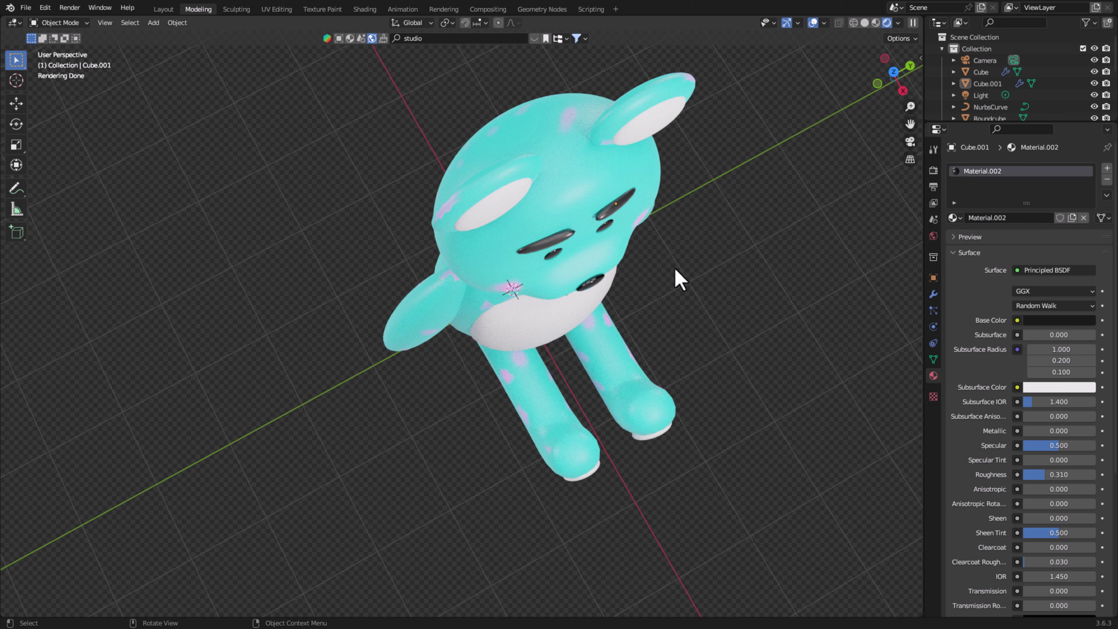
{"action": "middle_click_drag", "start_coordinate": [680, 280], "coordinate": [711, 387]}
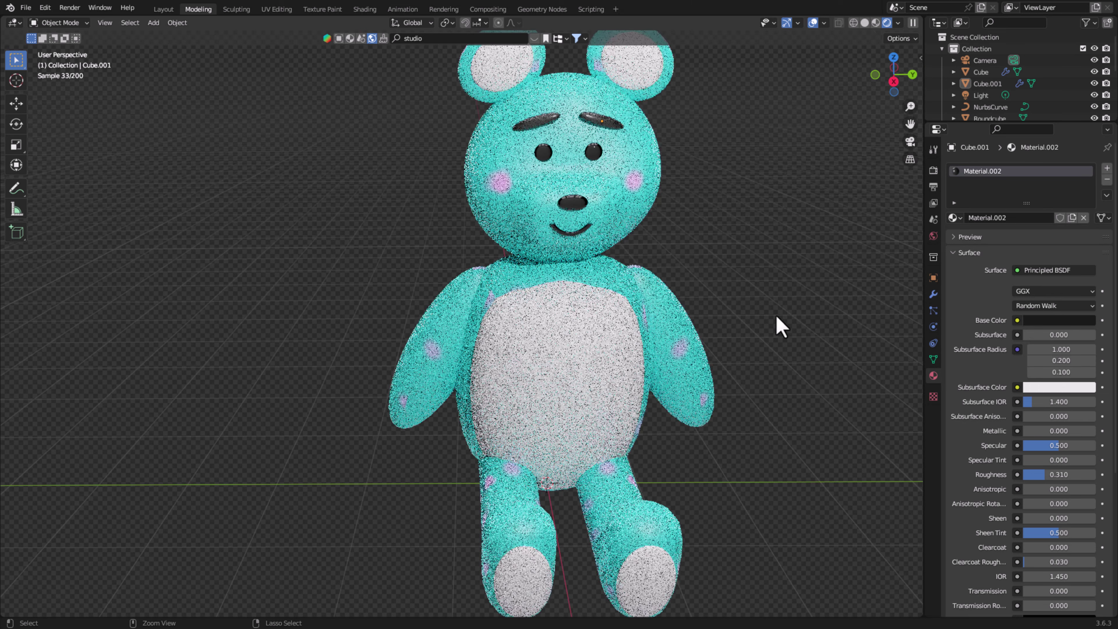
{"action": "key", "text": "ctrl+s"}
{"action": "middle_click_drag", "start_coordinate": [783, 324], "coordinate": [516, 312]}
{"action": "left_click", "coordinate": [519, 317]}
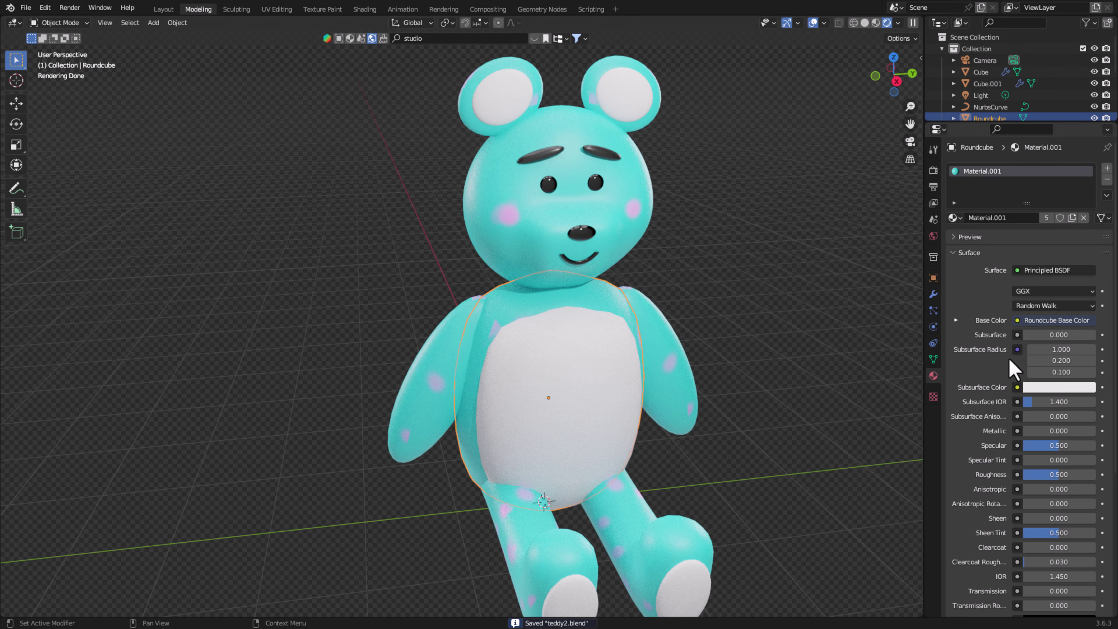
- Add a Hair particle system to the bear's body with hair length 0.2 m
{"action": "left_click", "coordinate": [933, 311]}
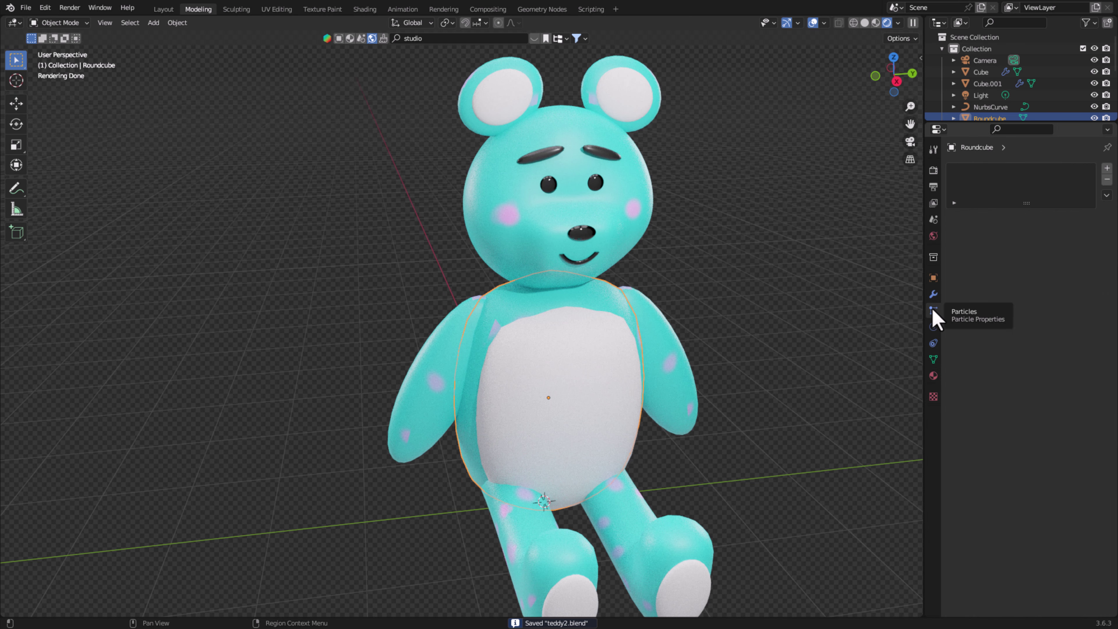
{"action": "left_click", "coordinate": [1107, 168]}
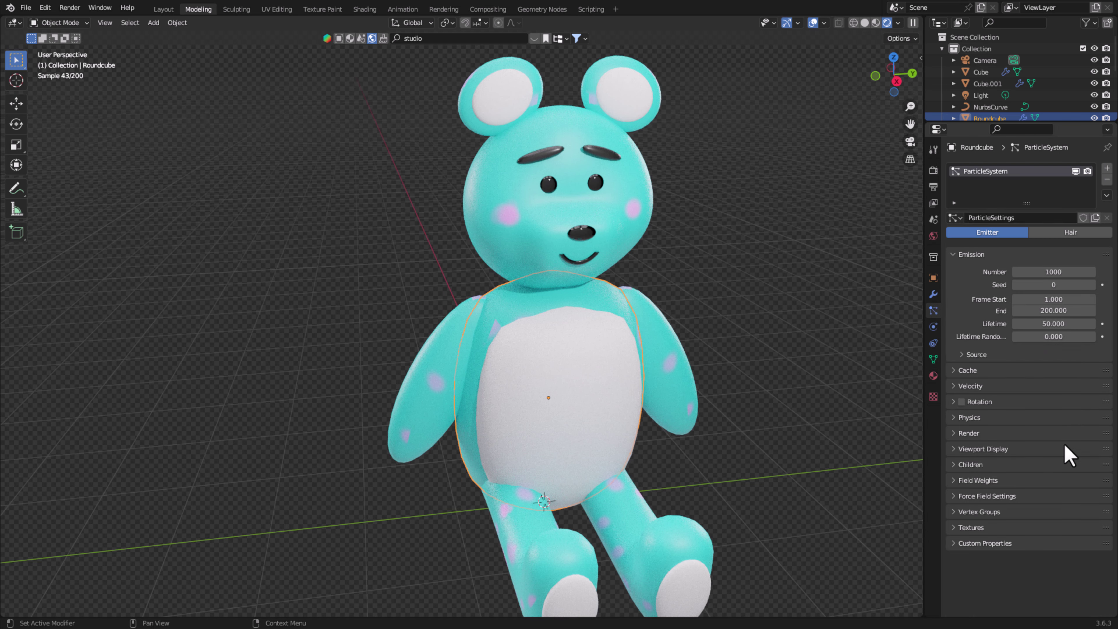
{"action": "middle_click_drag", "start_coordinate": [811, 445], "coordinate": [836, 423]}
{"action": "left_click", "coordinate": [1071, 233]}
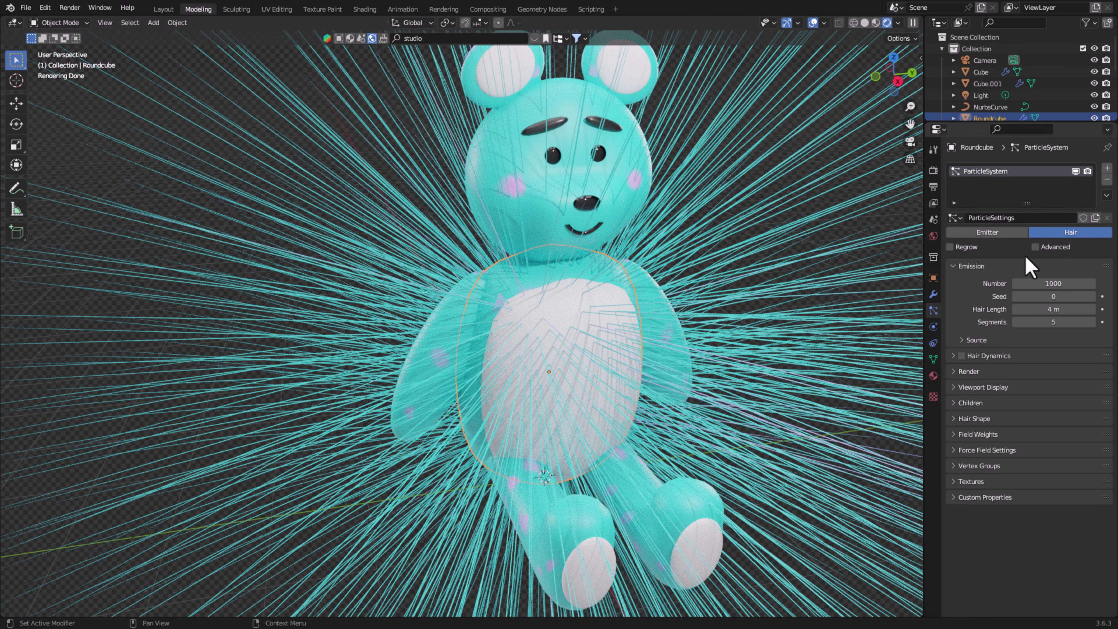
{"action": "left_click", "coordinate": [1057, 310]}
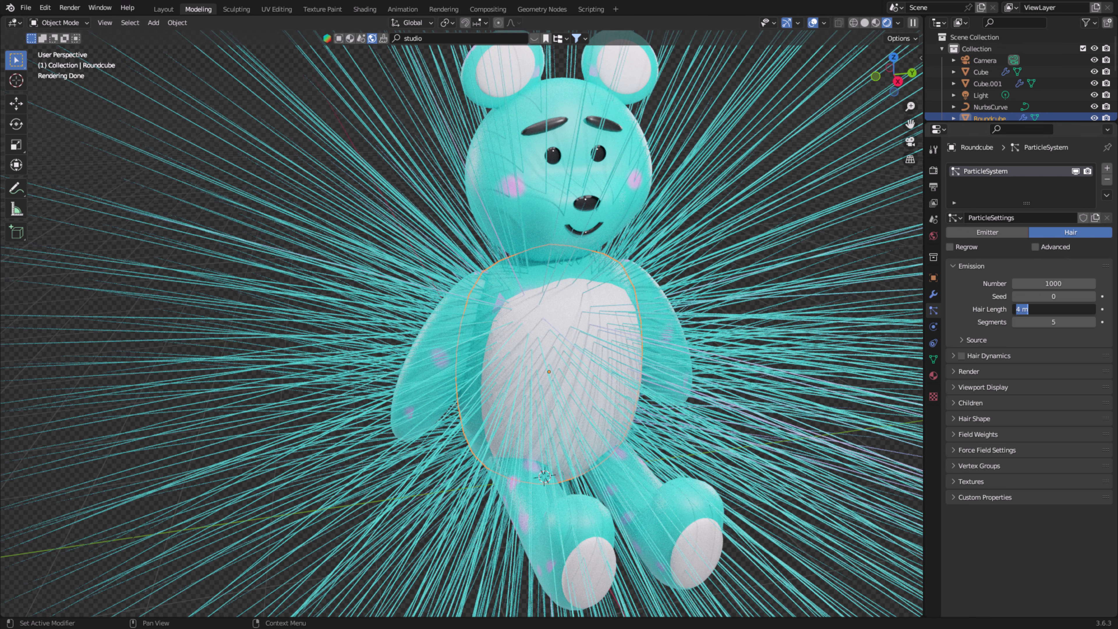
{"action": "type", "text": "02"}
{"action": "key", "text": "Return"}
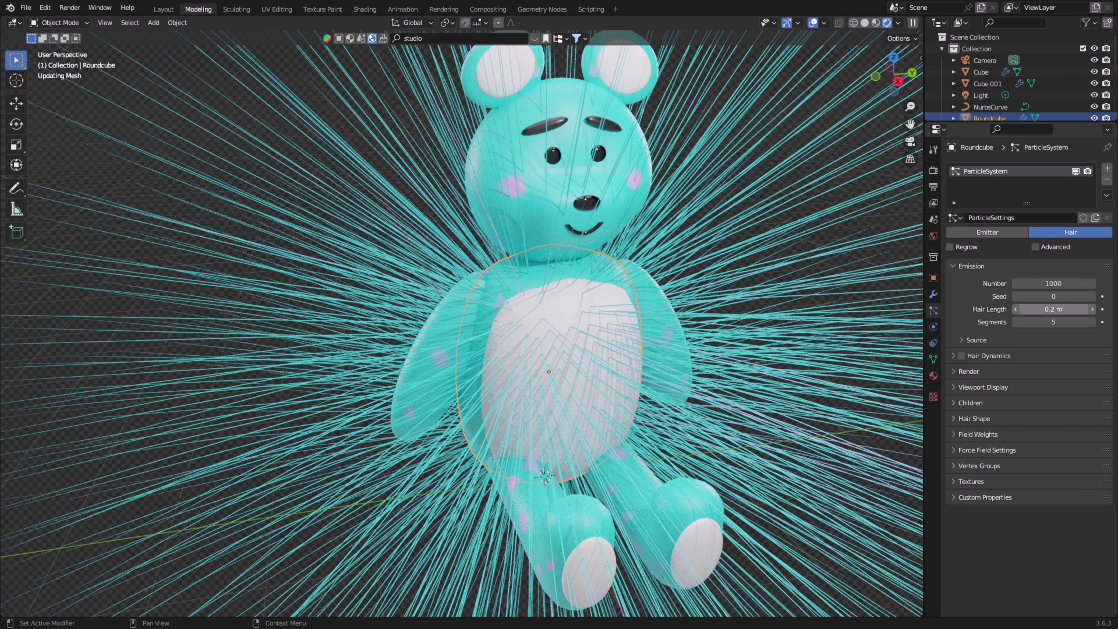
- Enable Advanced hair settings and switch Children to Interpolated
{"action": "left_click", "coordinate": [1037, 247]}
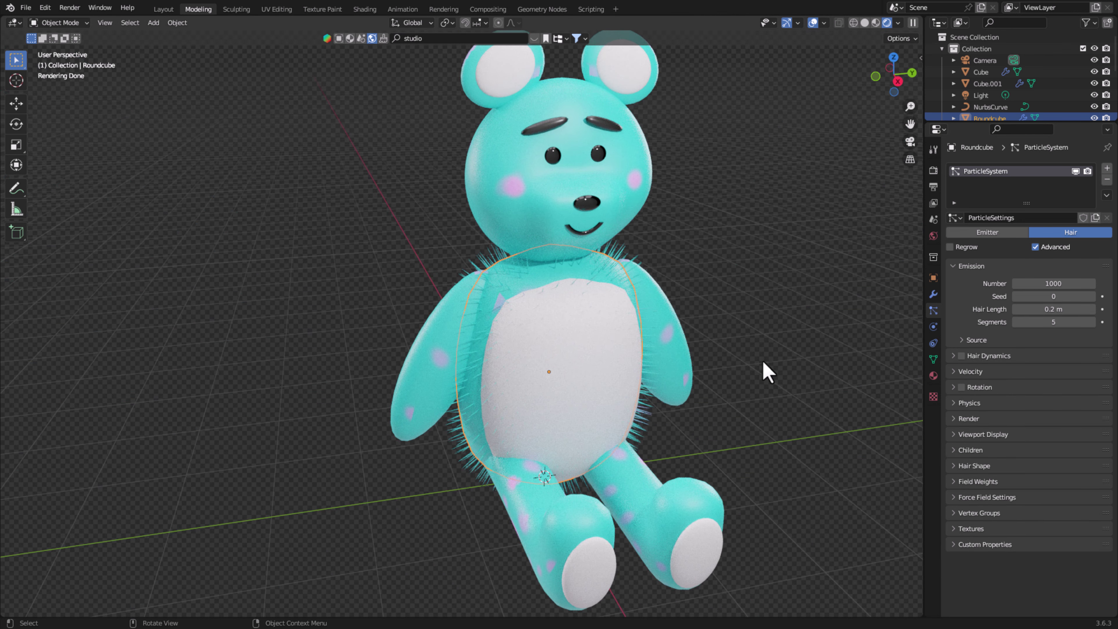
{"action": "scroll", "coordinate": [764, 365], "scroll_direction": "up", "scroll_amount": 1}
{"action": "left_click", "coordinate": [953, 452]}
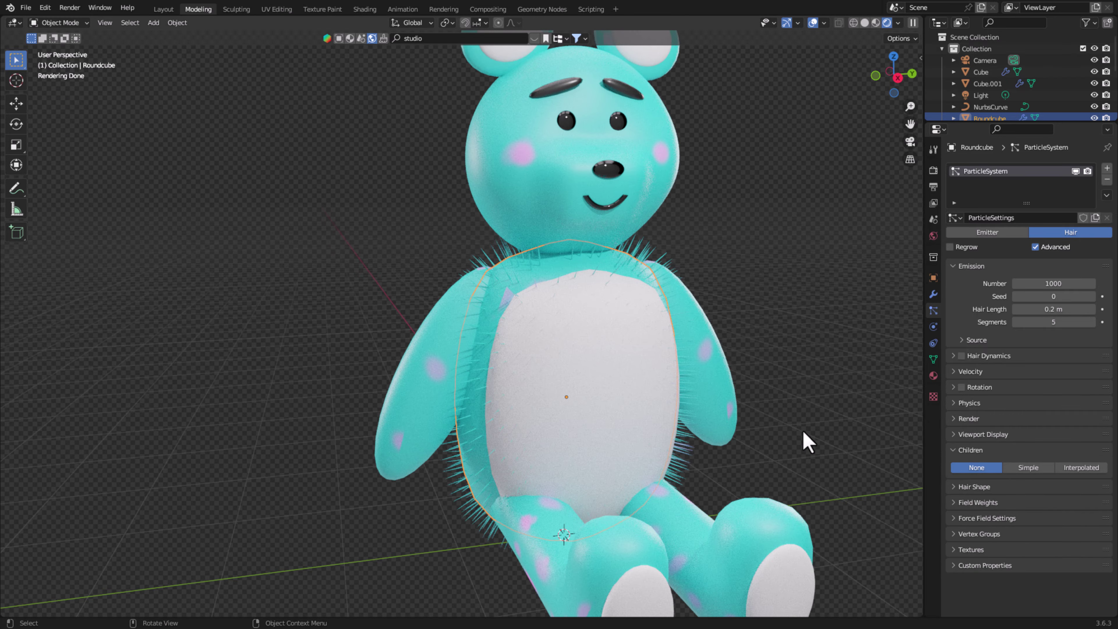
{"action": "middle_click_drag", "start_coordinate": [806, 441], "coordinate": [738, 400], "text": "shift"}
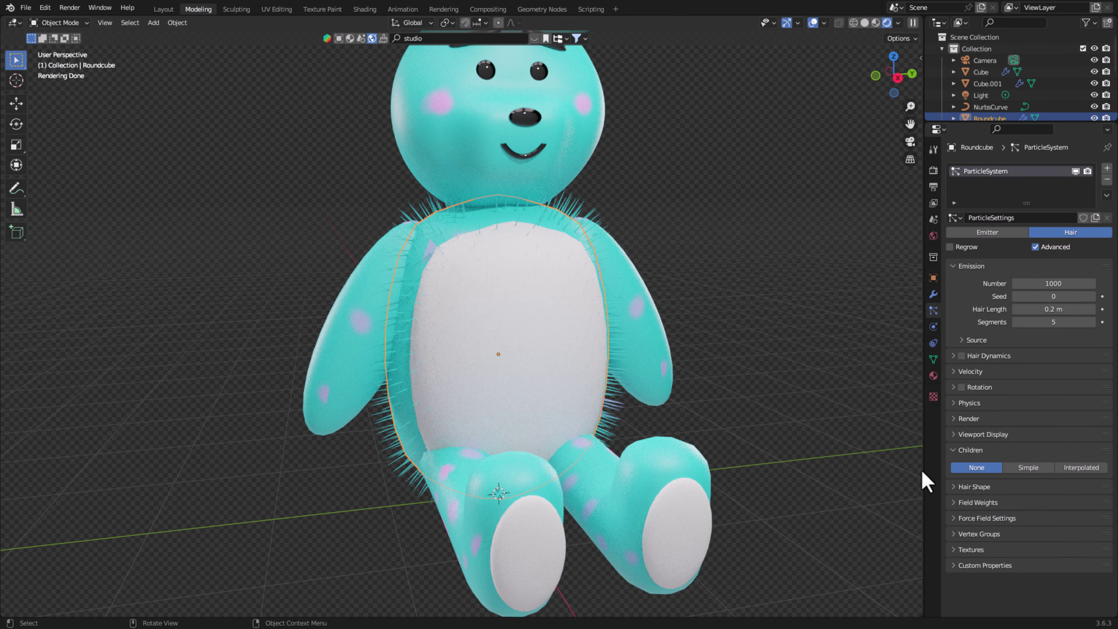
{"action": "left_click", "coordinate": [1082, 467]}
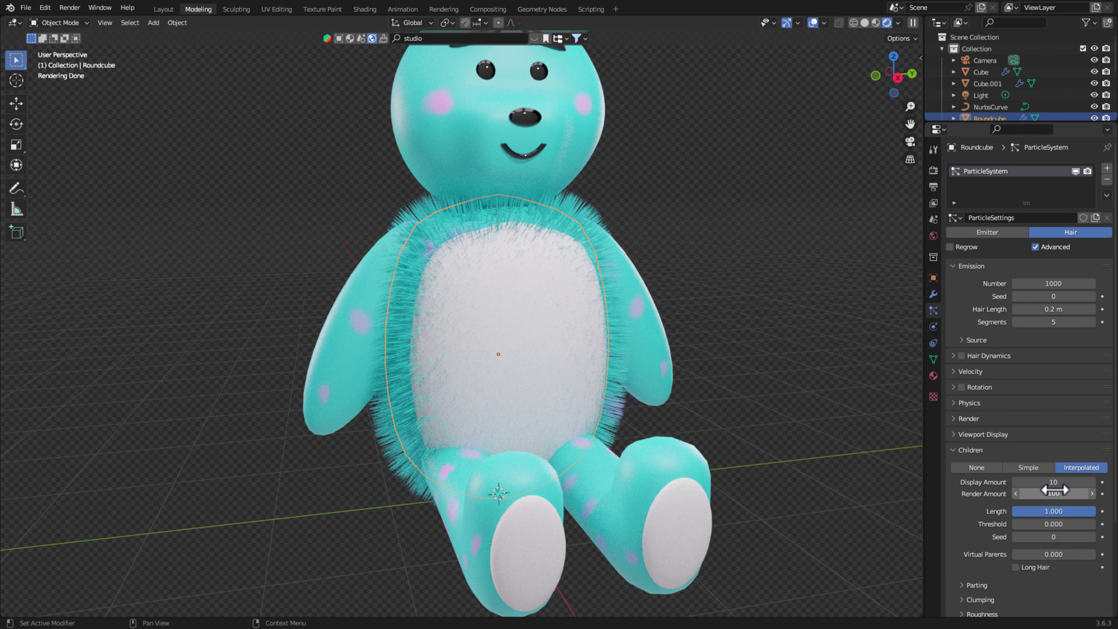
{"action": "middle_click_drag", "start_coordinate": [748, 384], "coordinate": [601, 379]}
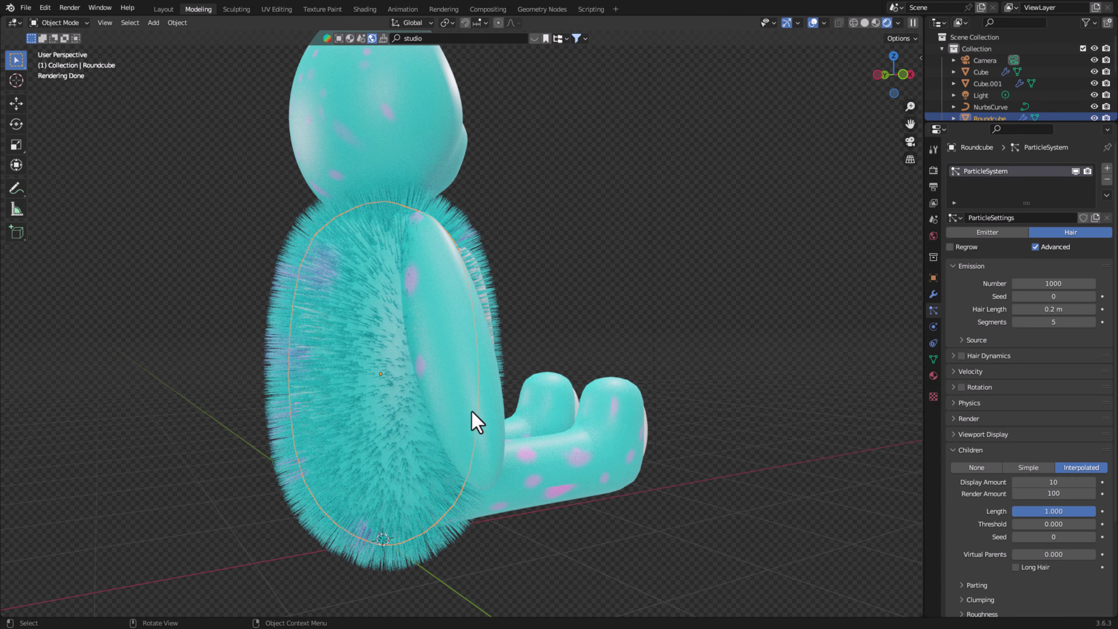
{"action": "mouse_move", "coordinate": [769, 478]}
{"action": "middle_mouse_down"}
{"action": "mouse_move", "coordinate": [687, 487]}
{"action": "mouse_move", "coordinate": [832, 499]}
{"action": "mouse_move", "coordinate": [720, 514]}
{"action": "middle_mouse_up"}
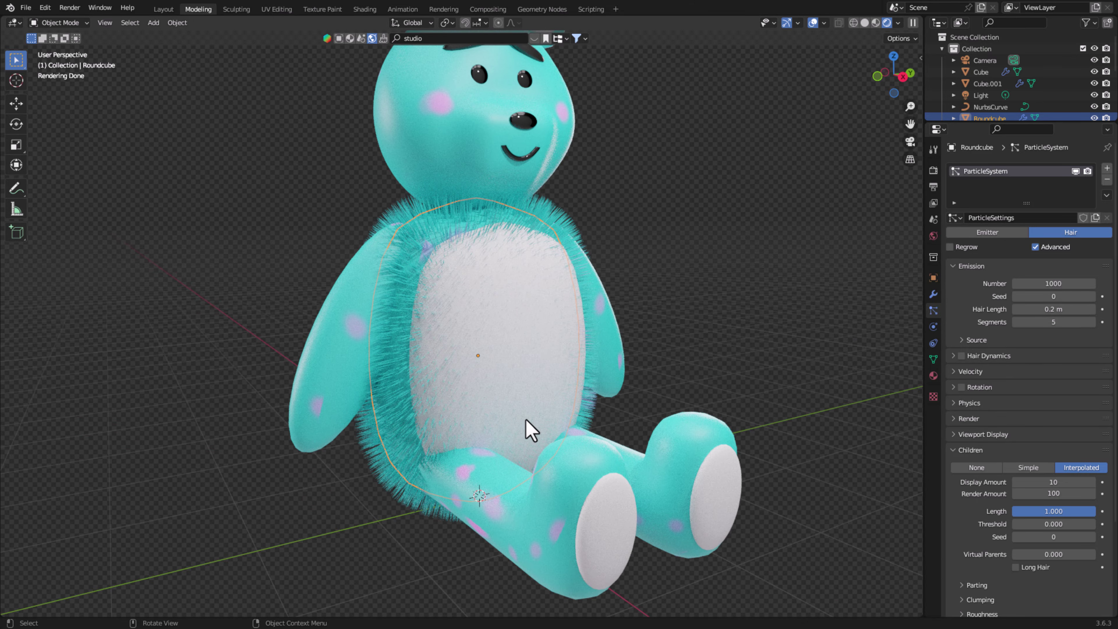
{"action": "mouse_move", "coordinate": [407, 437]}
{"action": "middle_mouse_down"}
{"action": "mouse_move", "coordinate": [537, 414]}
{"action": "mouse_move", "coordinate": [528, 434]}
{"action": "middle_mouse_up"}
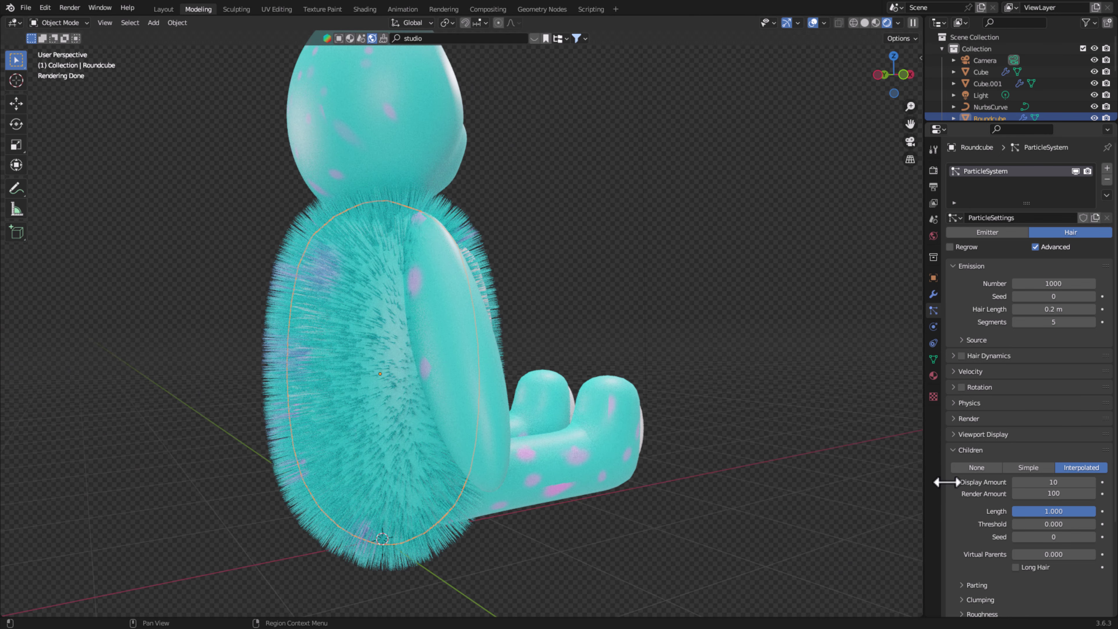
- Set the child hair display amount to 70 and save teddy2.blend
{"action": "left_click", "coordinate": [1045, 481]}
{"action": "type", "text": "70"}
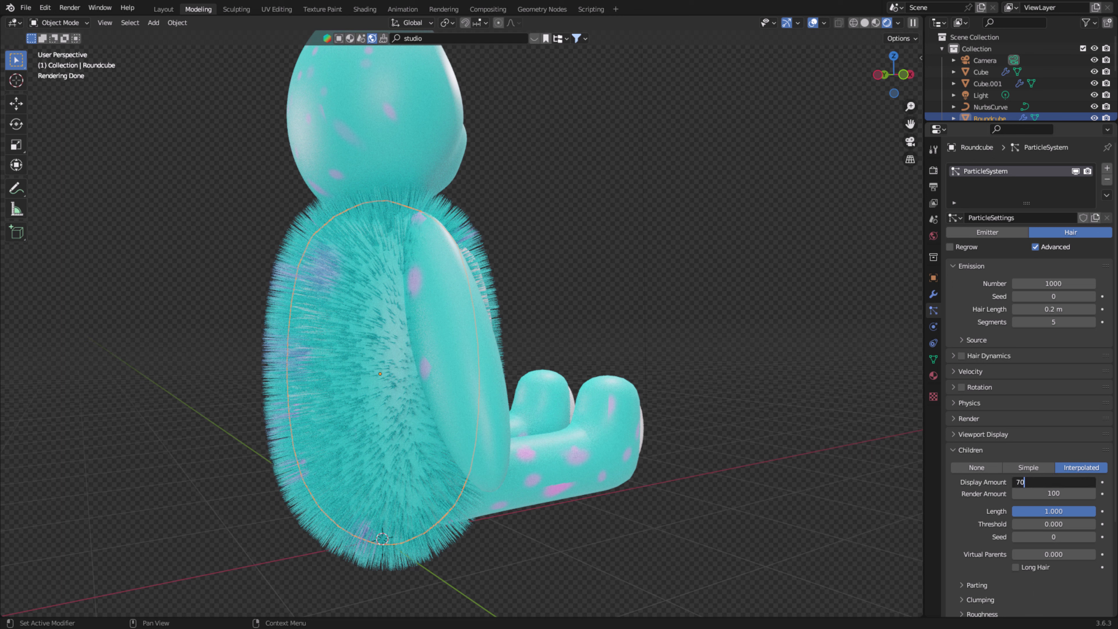
{"action": "key", "text": "Return"}
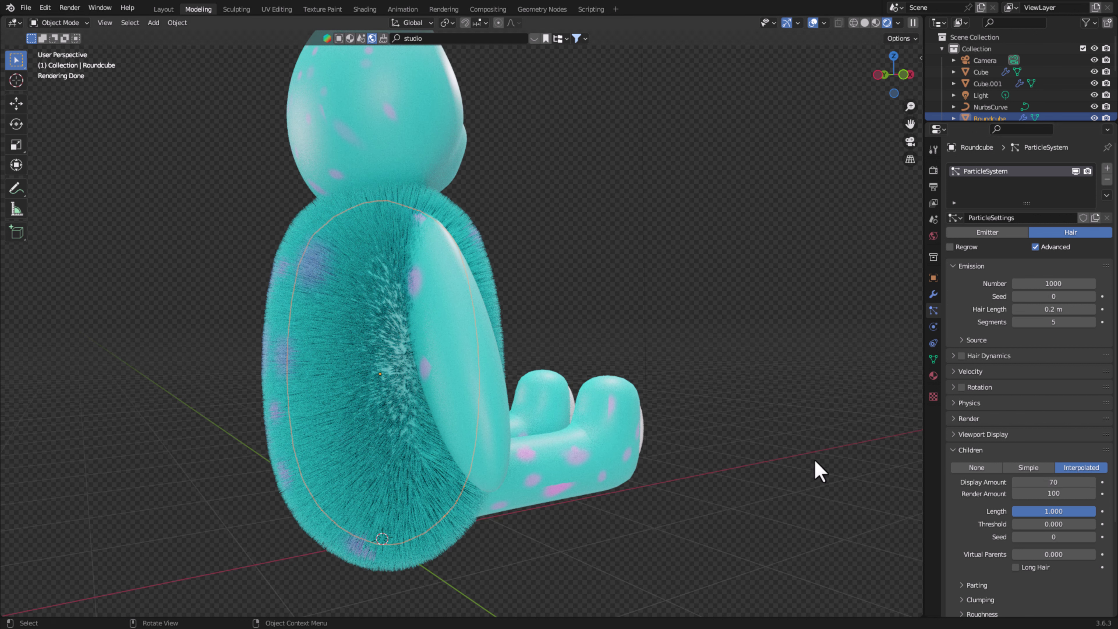
{"action": "middle_click_drag", "start_coordinate": [816, 467], "coordinate": [704, 502]}
{"action": "key", "text": "ctrl+s"}
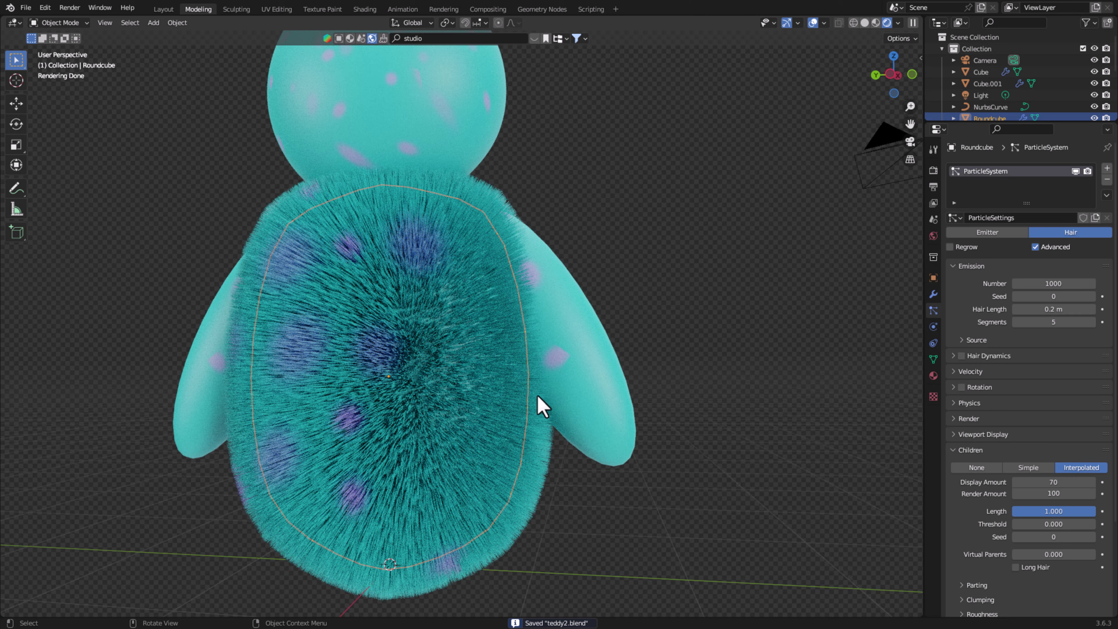
{"action": "scroll", "coordinate": [478, 423], "scroll_direction": "down", "scroll_amount": 3}
{"action": "left_click", "coordinate": [255, 325]}
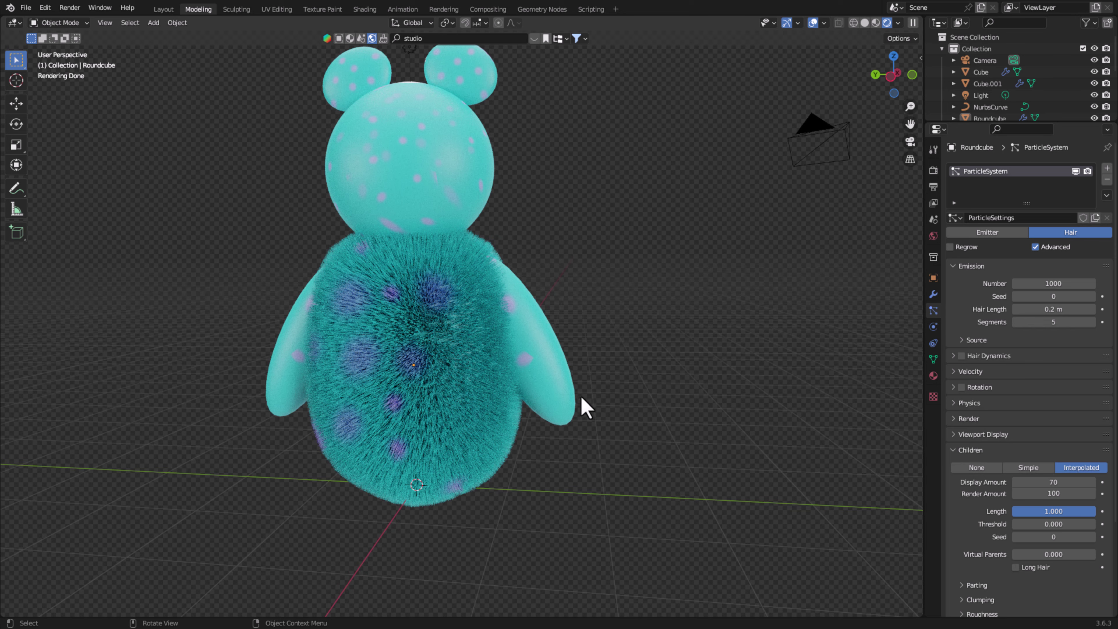
{"action": "middle_click_drag", "start_coordinate": [577, 400], "coordinate": [601, 367]}
{"action": "middle_click_drag", "start_coordinate": [693, 470], "coordinate": [637, 371]}
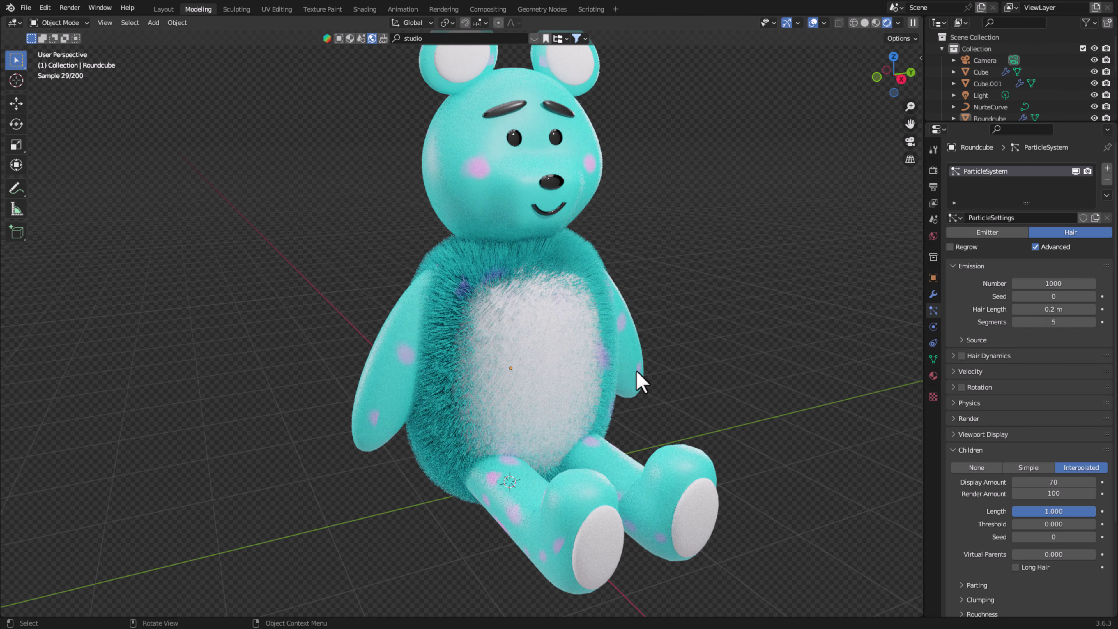
- Select the arms, legs, head, ears, foot soles and eyebrows, with the furry body active
{"action": "left_click", "coordinate": [634, 373]}
{"action": "left_click", "coordinate": [644, 476], "text": "shift"}
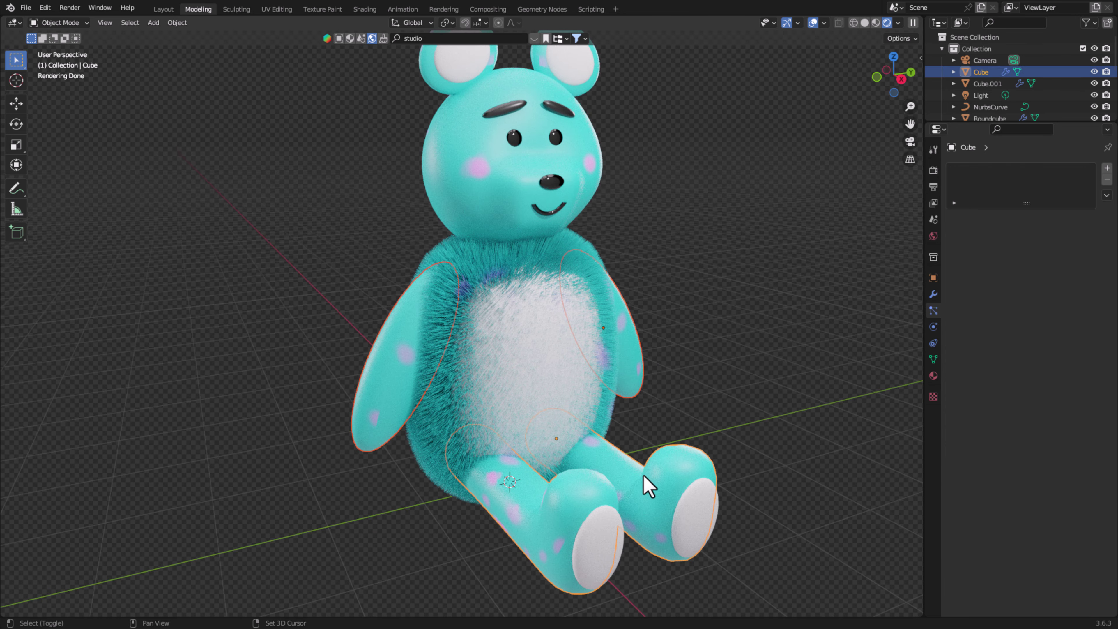
{"action": "left_click", "coordinate": [441, 154], "text": "shift"}
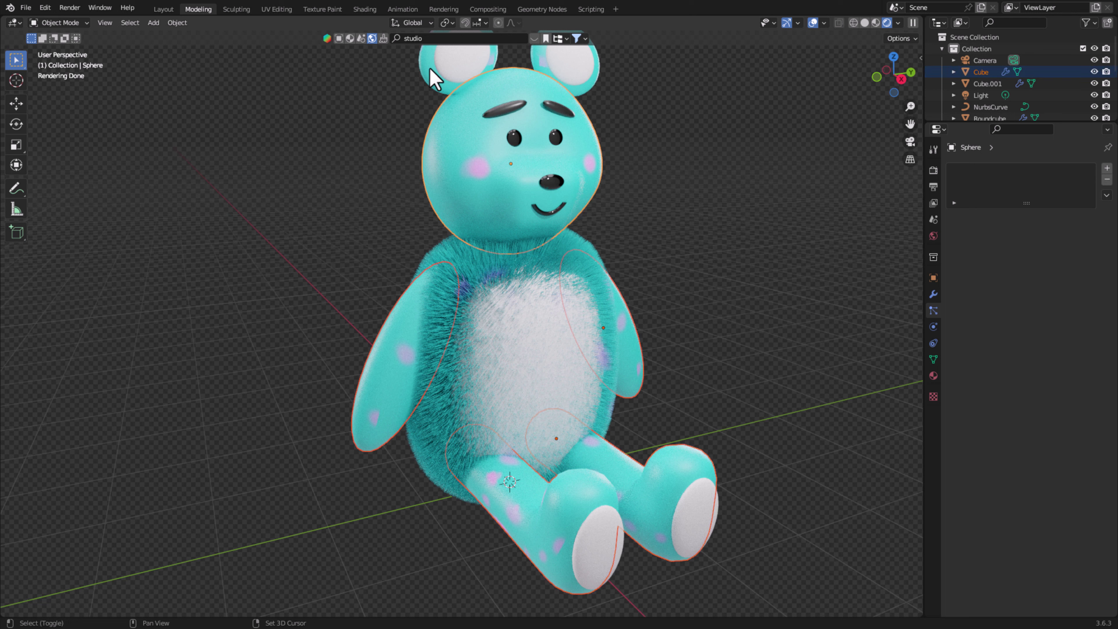
{"action": "left_click", "coordinate": [433, 79], "text": "shift"}
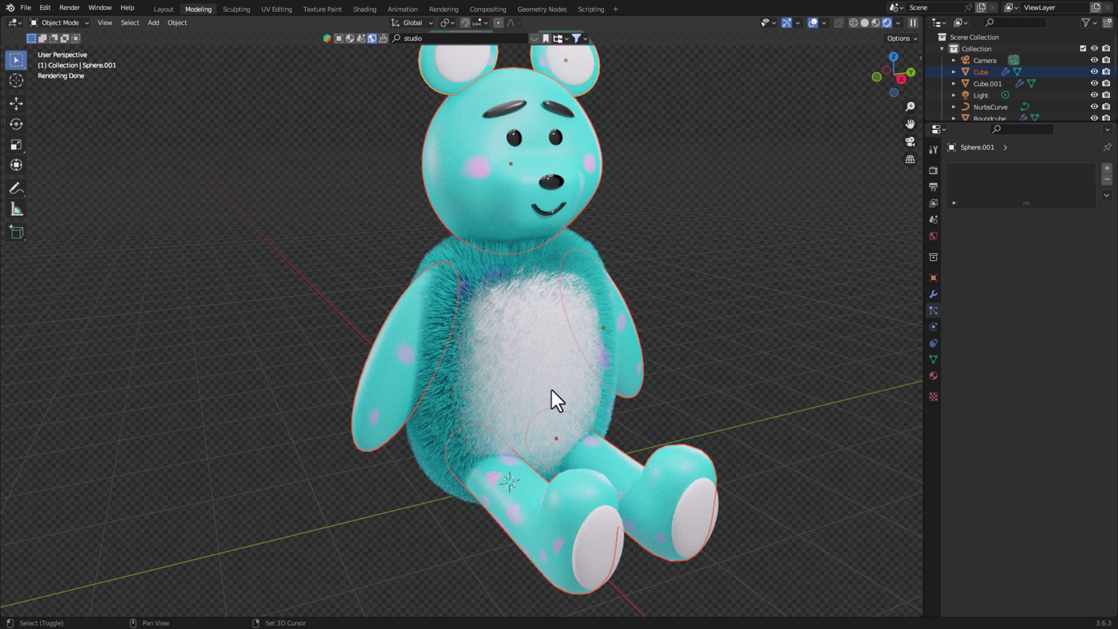
{"action": "left_click", "coordinate": [561, 379], "text": "shift"}
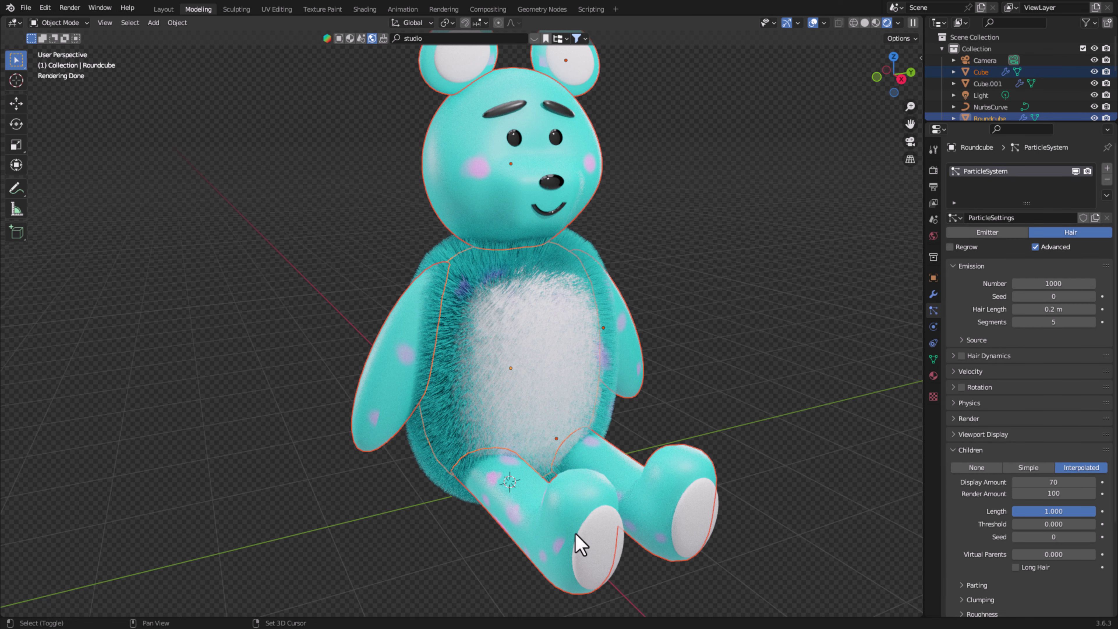
{"action": "left_click", "coordinate": [591, 554], "text": "shift"}
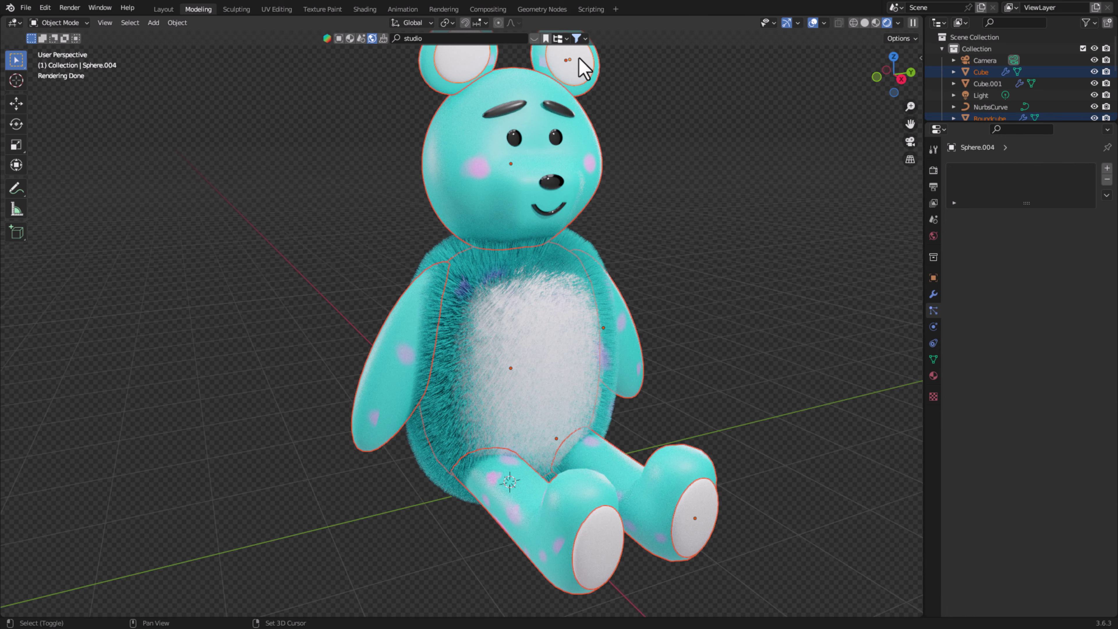
{"action": "middle_click_drag", "start_coordinate": [582, 61], "coordinate": [531, 120]}
{"action": "left_click", "coordinate": [520, 113], "text": "shift"}
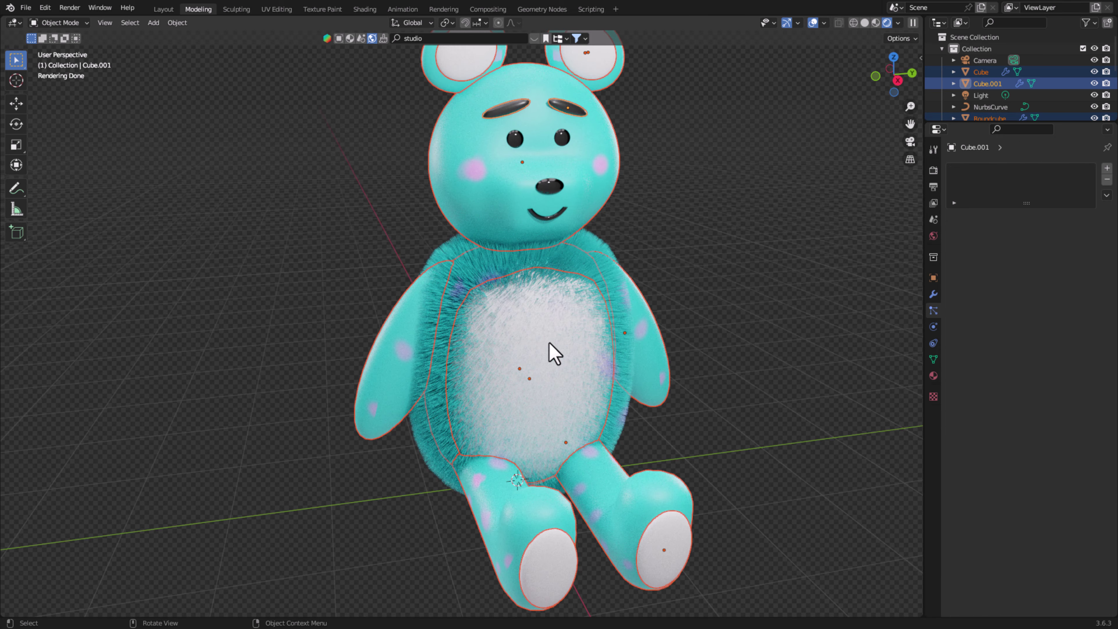
{"action": "mouse_move", "coordinate": [483, 388]}
{"action": "middle_mouse_down"}
{"action": "mouse_move", "coordinate": [534, 382]}
{"action": "mouse_move", "coordinate": [557, 392]}
{"action": "mouse_move", "coordinate": [450, 468]}
{"action": "middle_mouse_up"}
{"action": "mouse_move", "coordinate": [462, 280]}
{"action": "middle_mouse_down"}
{"action": "mouse_move", "coordinate": [494, 437]}
{"action": "mouse_move", "coordinate": [599, 429]}
{"action": "mouse_move", "coordinate": [417, 425]}
{"action": "mouse_move", "coordinate": [559, 243]}
{"action": "mouse_move", "coordinate": [608, 250]}
{"action": "middle_mouse_up"}
{"action": "left_click", "coordinate": [389, 415], "text": "shift"}
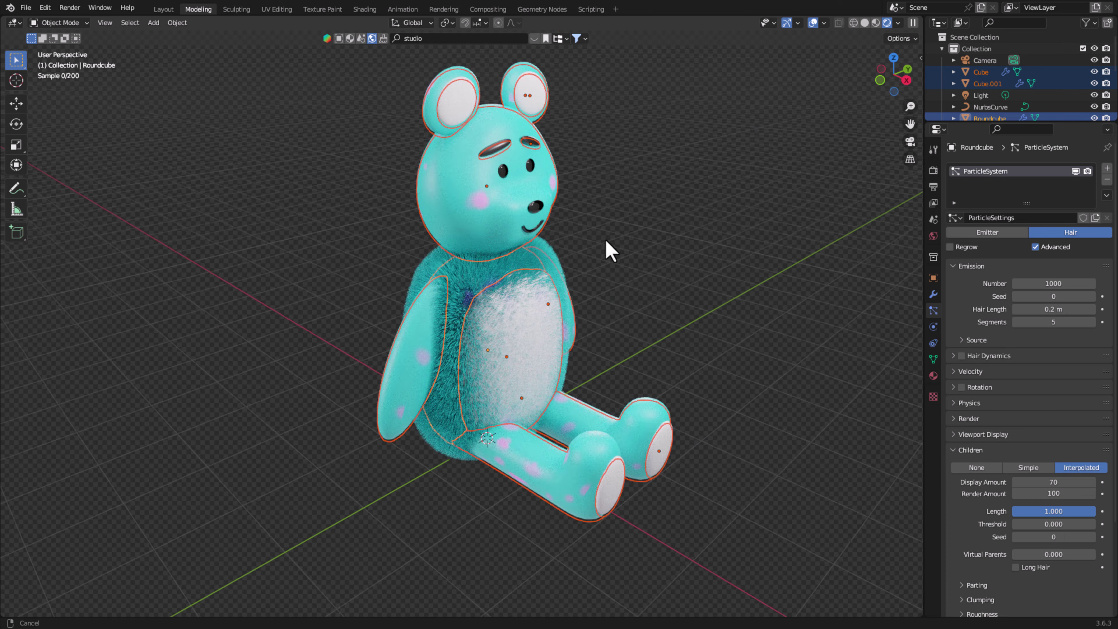
- Copy the body's hair particle system to all selected parts and save teddy2.blend
{"action": "left_click", "coordinate": [1106, 195]}
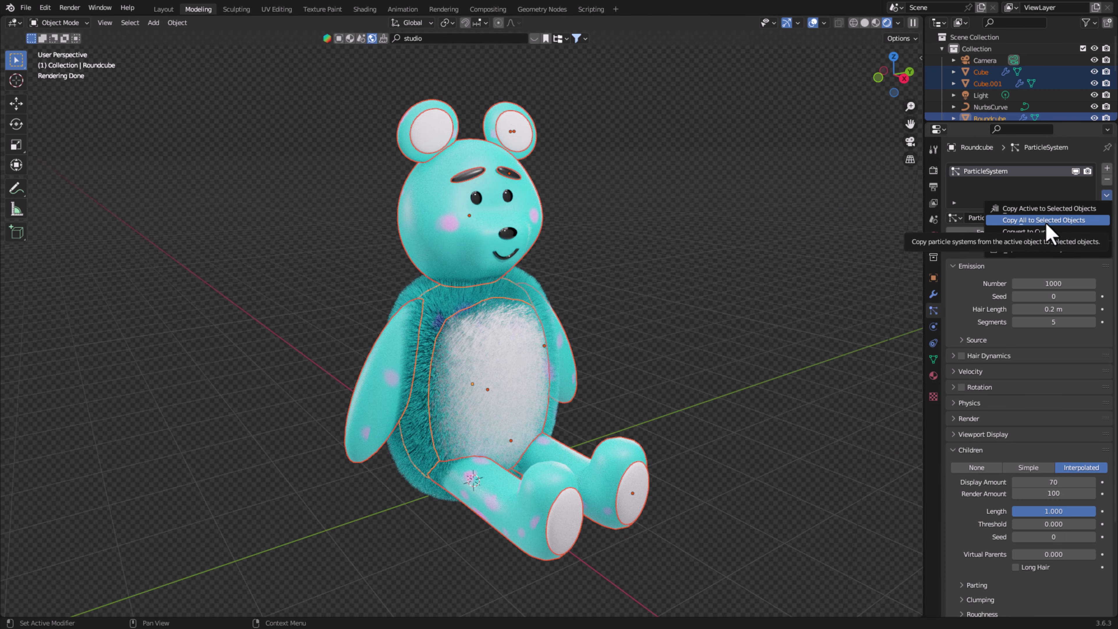
{"action": "left_click", "coordinate": [1048, 222]}
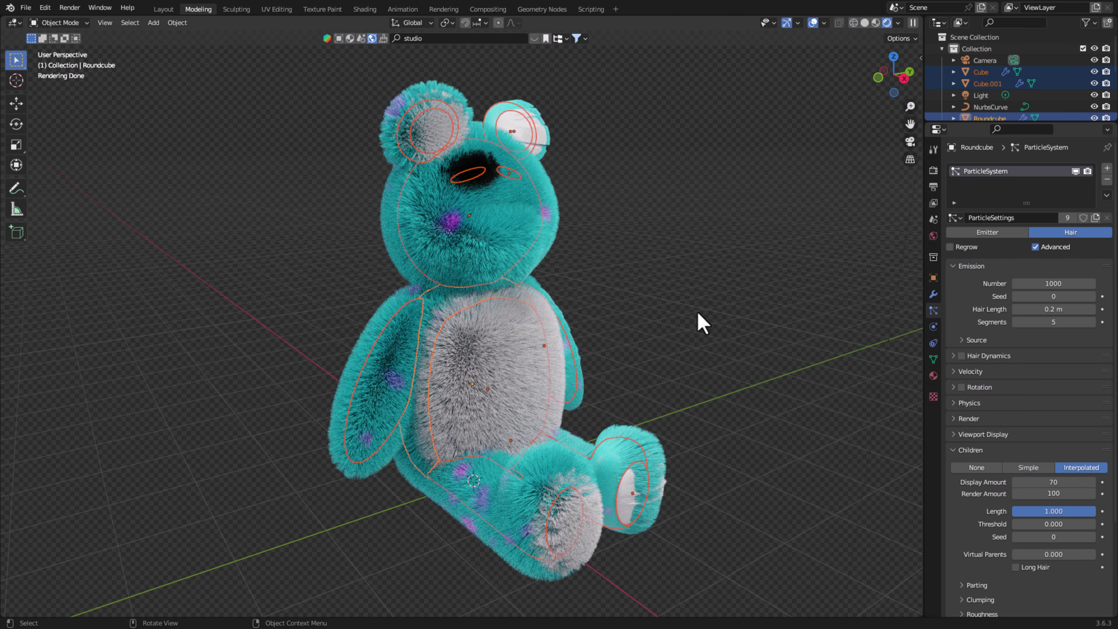
{"action": "middle_click_drag", "start_coordinate": [697, 312], "coordinate": [649, 312]}
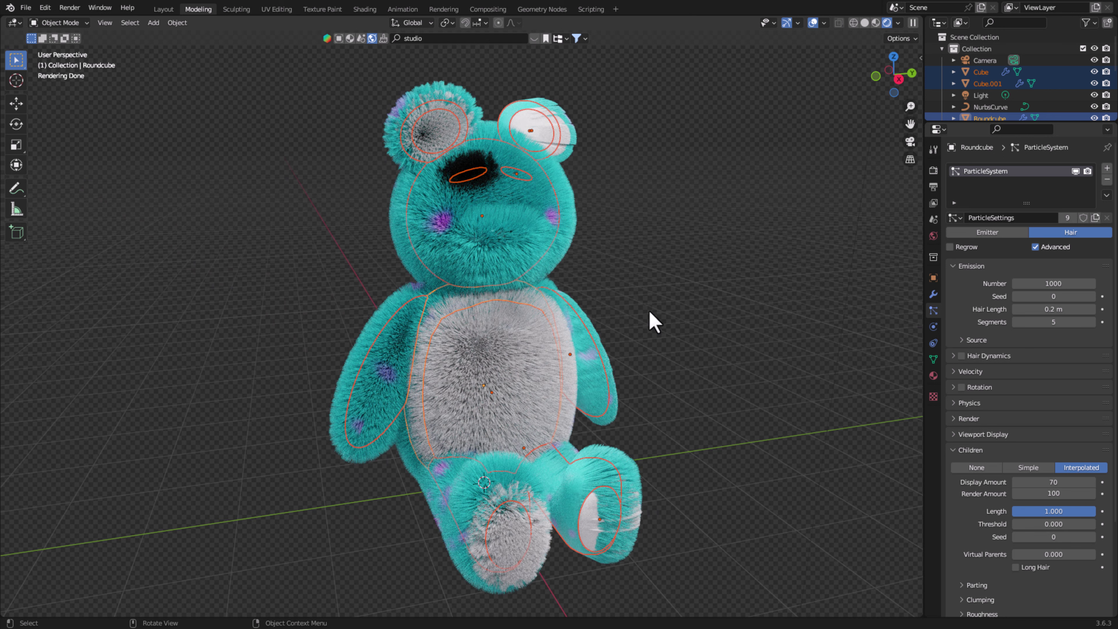
{"action": "left_click", "coordinate": [651, 314]}
{"action": "middle_click_drag", "start_coordinate": [668, 300], "coordinate": [664, 309]}
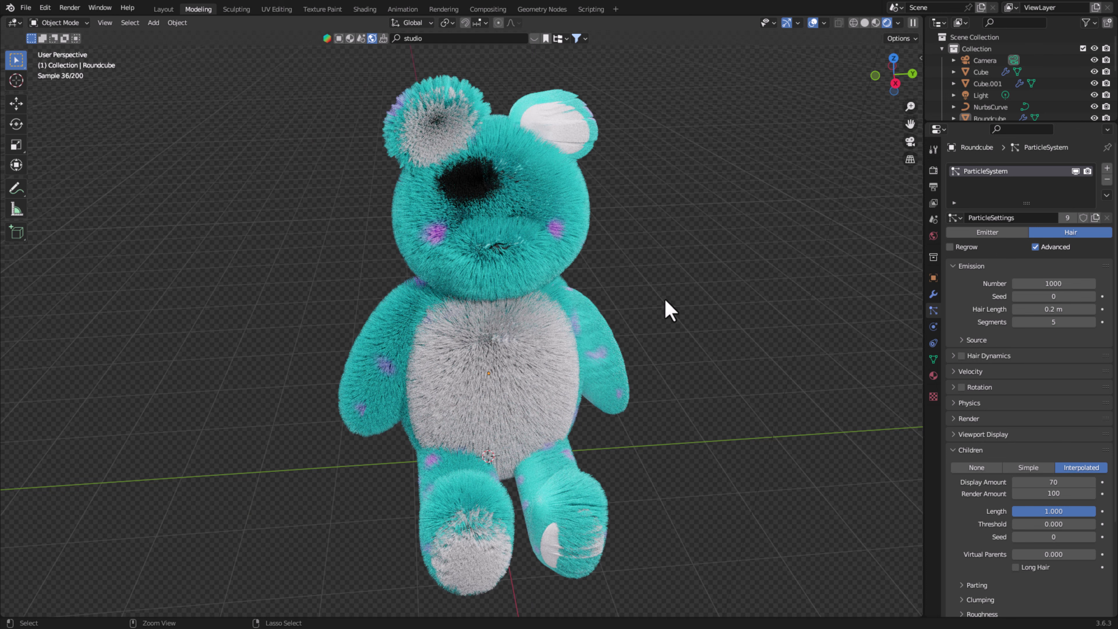
{"action": "key", "text": "ctrl+s"}
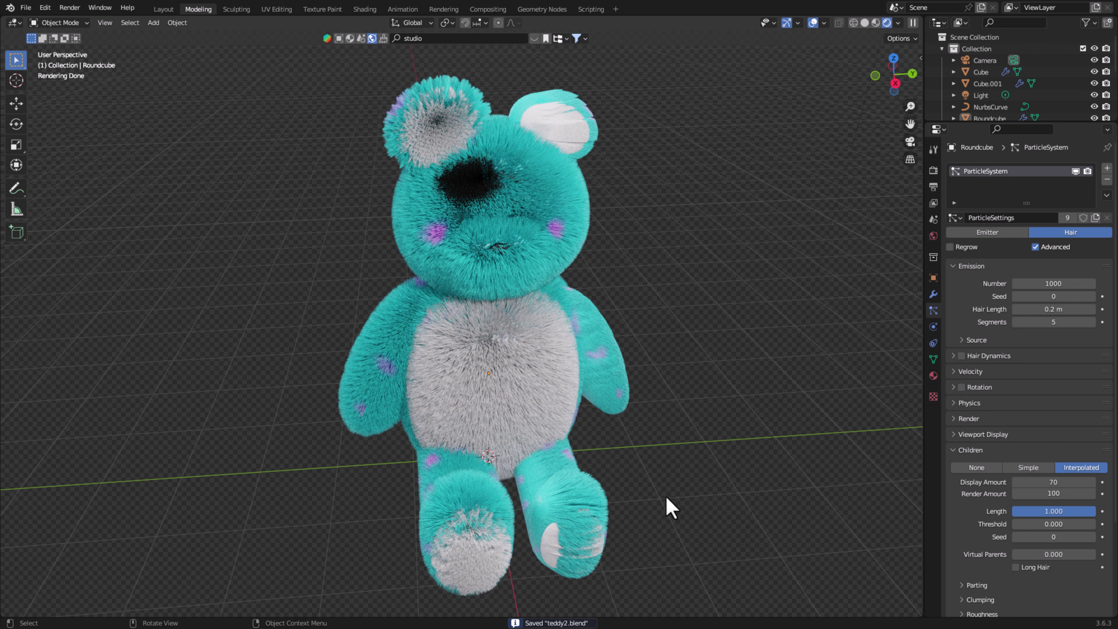
- Apply the Mirror modifier on the ear spheres and save
{"action": "scroll", "coordinate": [654, 500], "scroll_direction": "down", "scroll_amount": 2}
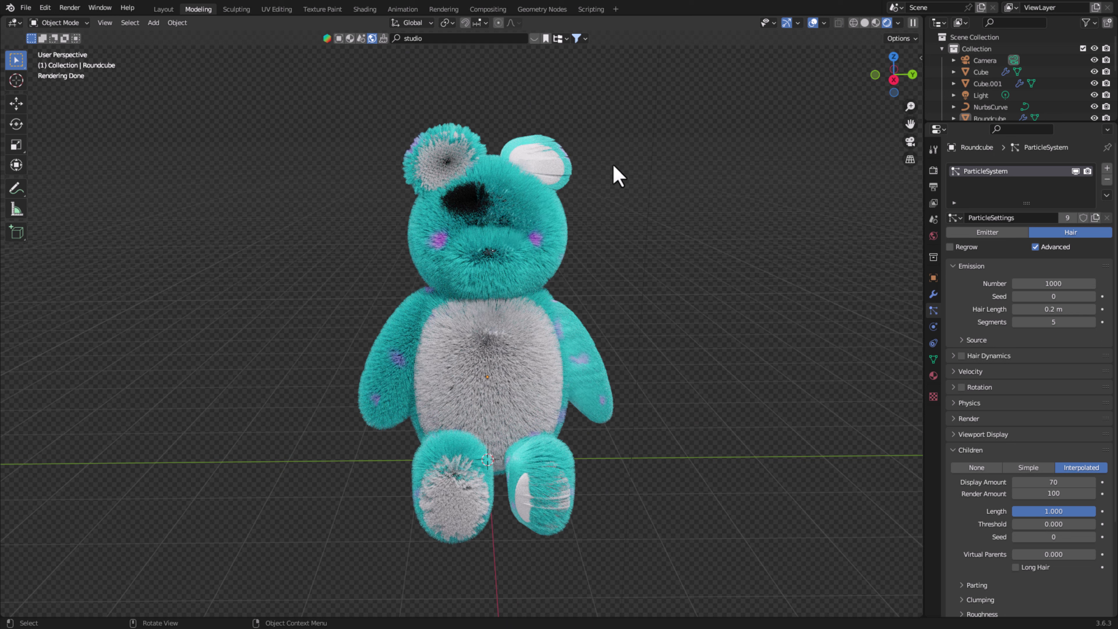
{"action": "middle_click_drag", "start_coordinate": [555, 174], "coordinate": [569, 180]}
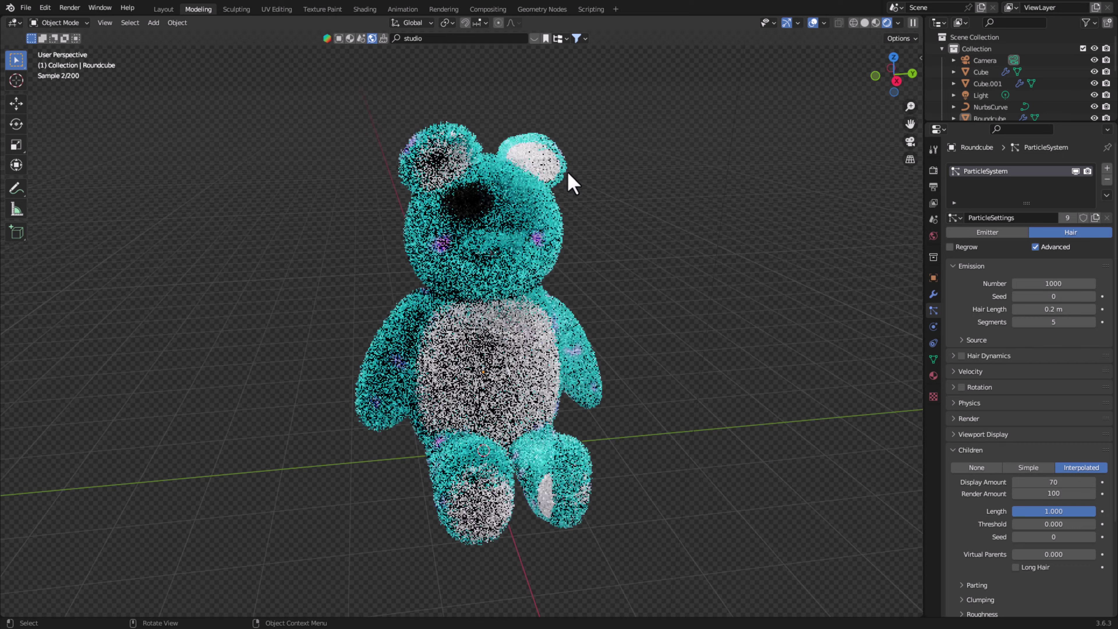
{"action": "scroll", "coordinate": [572, 171], "scroll_direction": "up", "scroll_amount": 2}
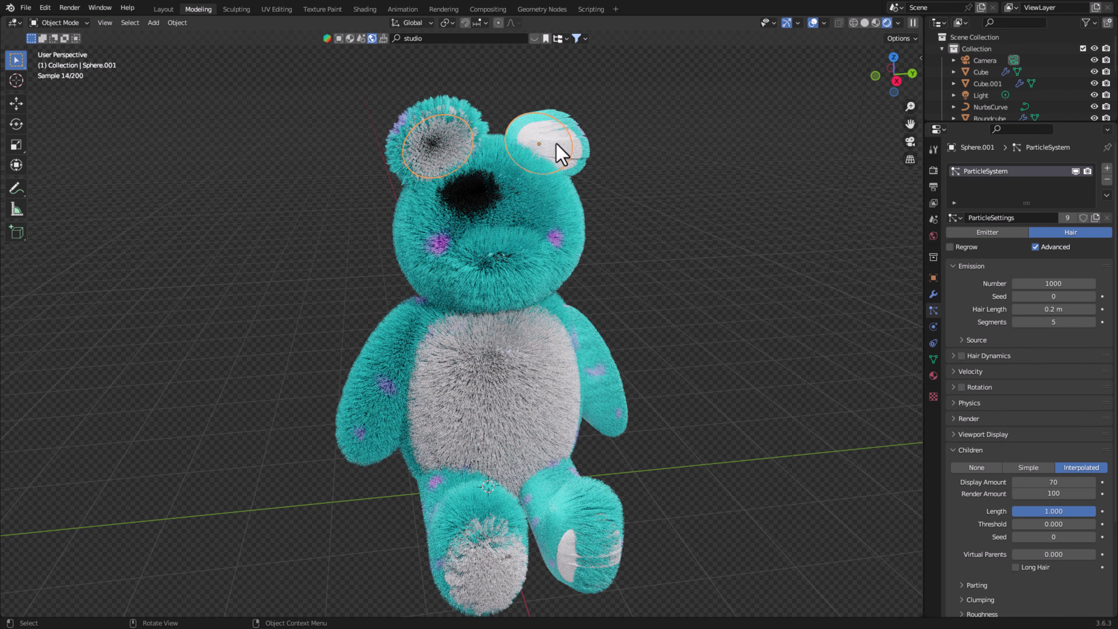
{"action": "left_click", "coordinate": [557, 143]}
{"action": "left_click", "coordinate": [933, 294]}
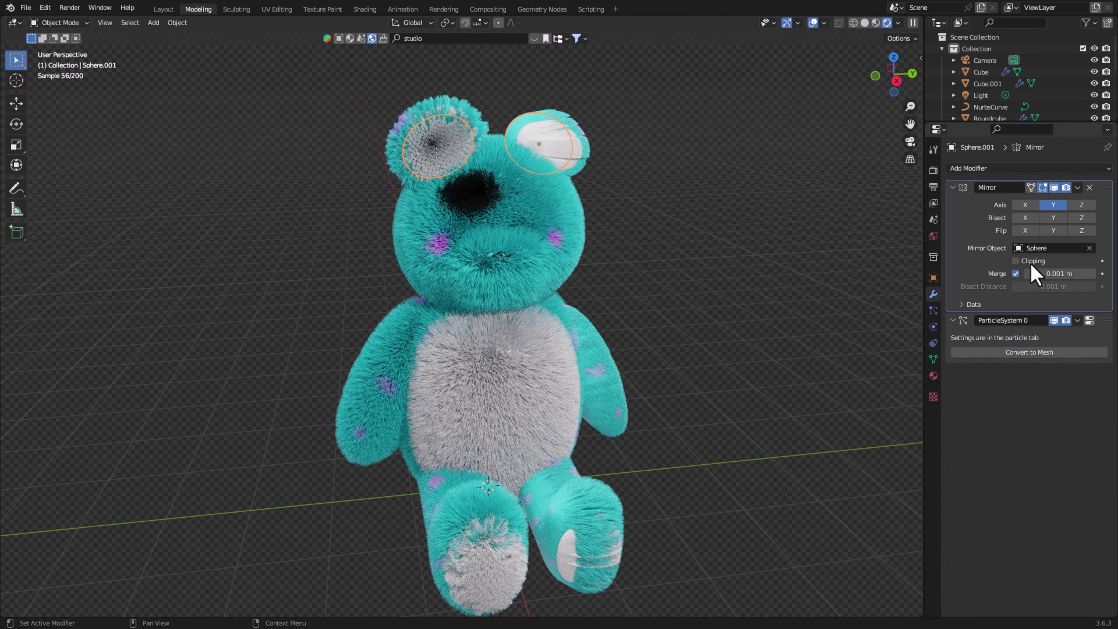
{"action": "left_click", "coordinate": [1078, 188]}
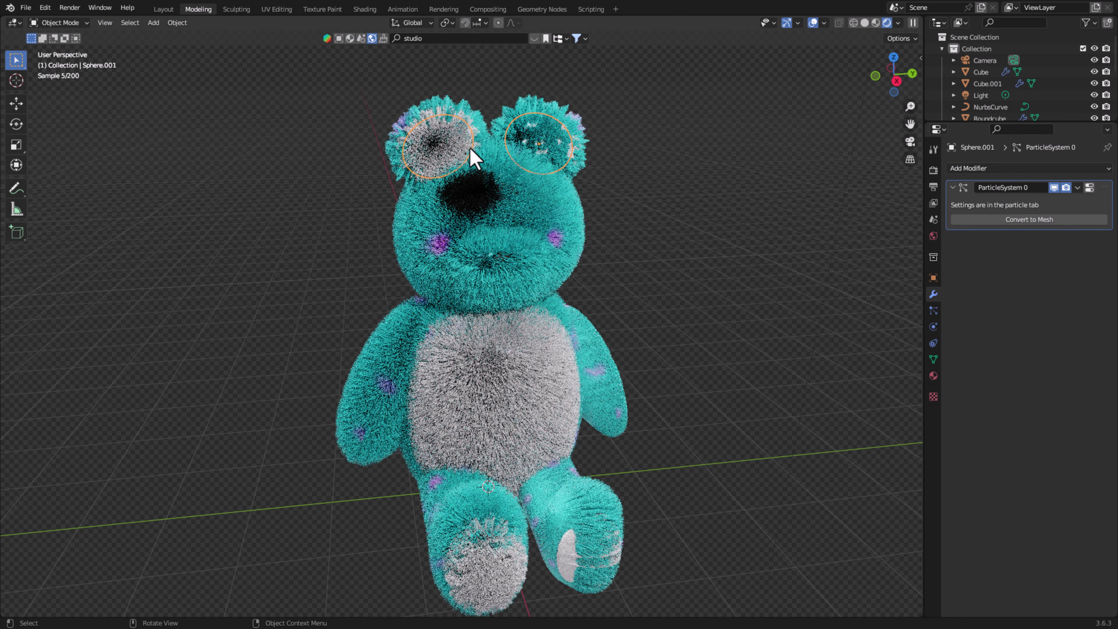
{"action": "middle_click_drag", "start_coordinate": [621, 308], "coordinate": [624, 270]}
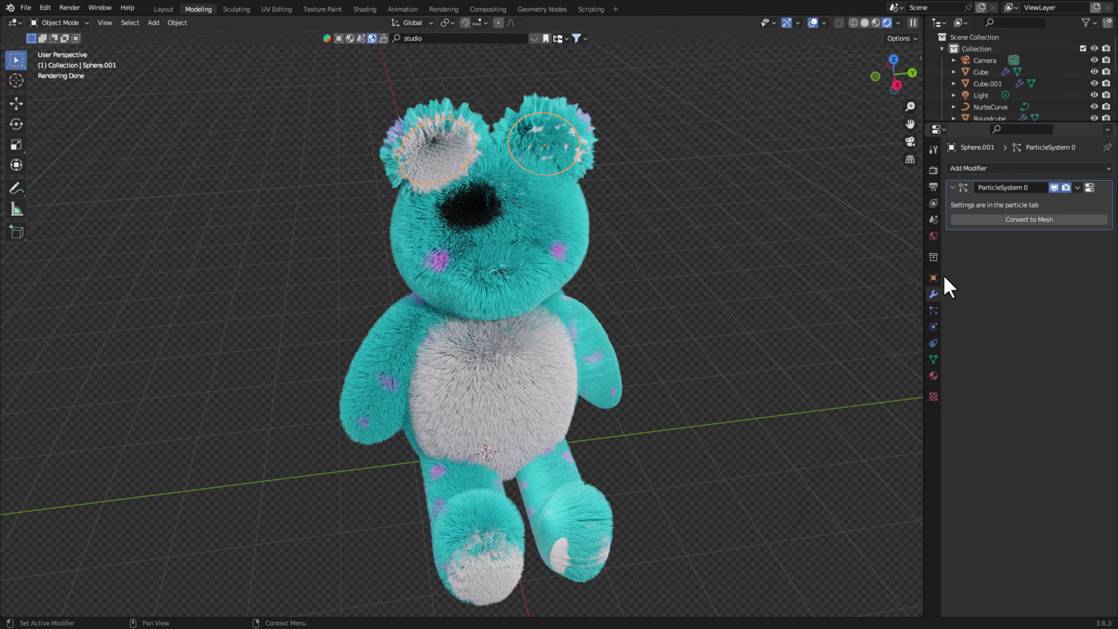
{"action": "key", "text": "ctrl+z"}
{"action": "left_click", "coordinate": [1078, 188]}
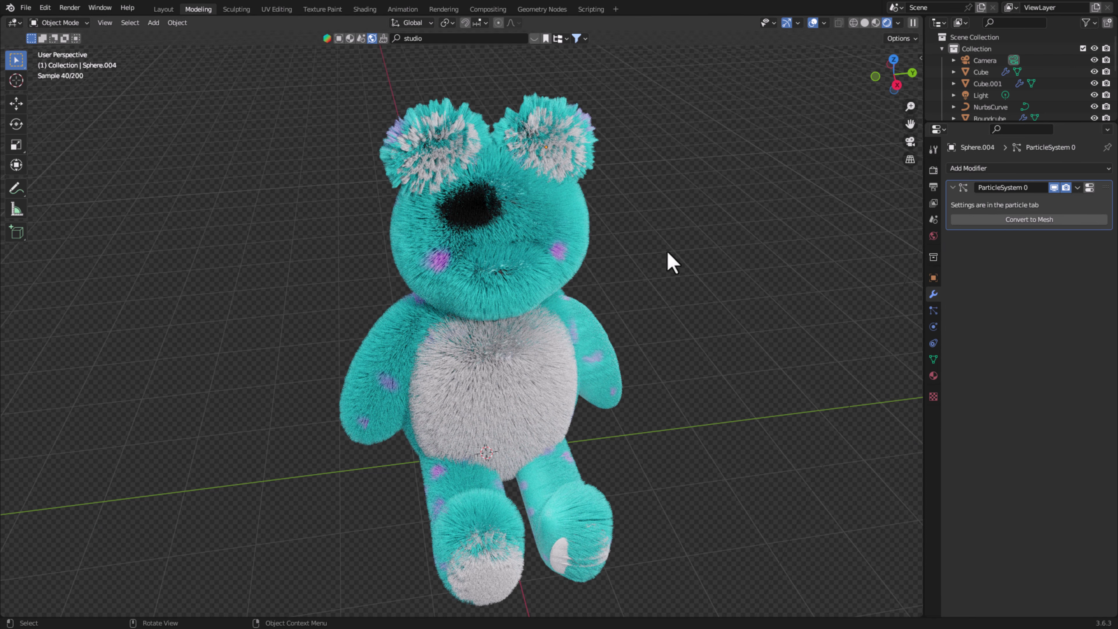
{"action": "key", "text": "ctrl+s"}
- Apply the eyebrows' Subdivision modifier and the arms' Mirror modifier
{"action": "left_click", "coordinate": [521, 203]}
{"action": "mouse_move", "coordinate": [672, 262]}
{"action": "middle_mouse_down"}
{"action": "mouse_move", "coordinate": [522, 202]}
{"action": "mouse_move", "coordinate": [517, 175]}
{"action": "middle_mouse_up"}
{"action": "scroll", "coordinate": [529, 185], "scroll_direction": "up", "scroll_amount": 2}
{"action": "left_click", "coordinate": [517, 175]}
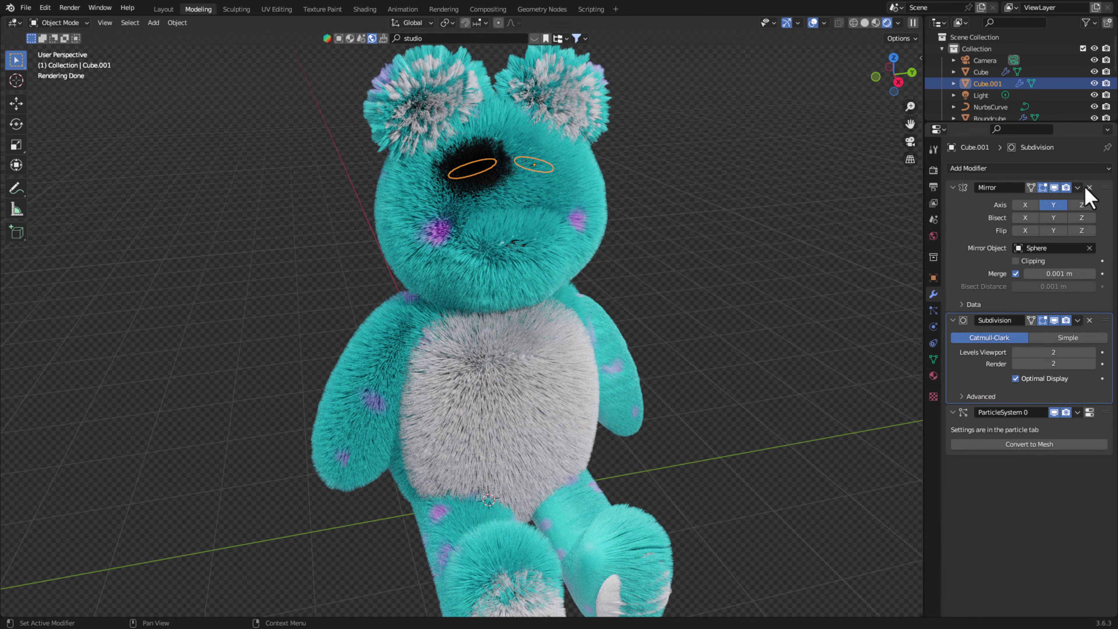
{"action": "left_click", "coordinate": [1078, 188]}
{"action": "left_click", "coordinate": [1058, 202]}
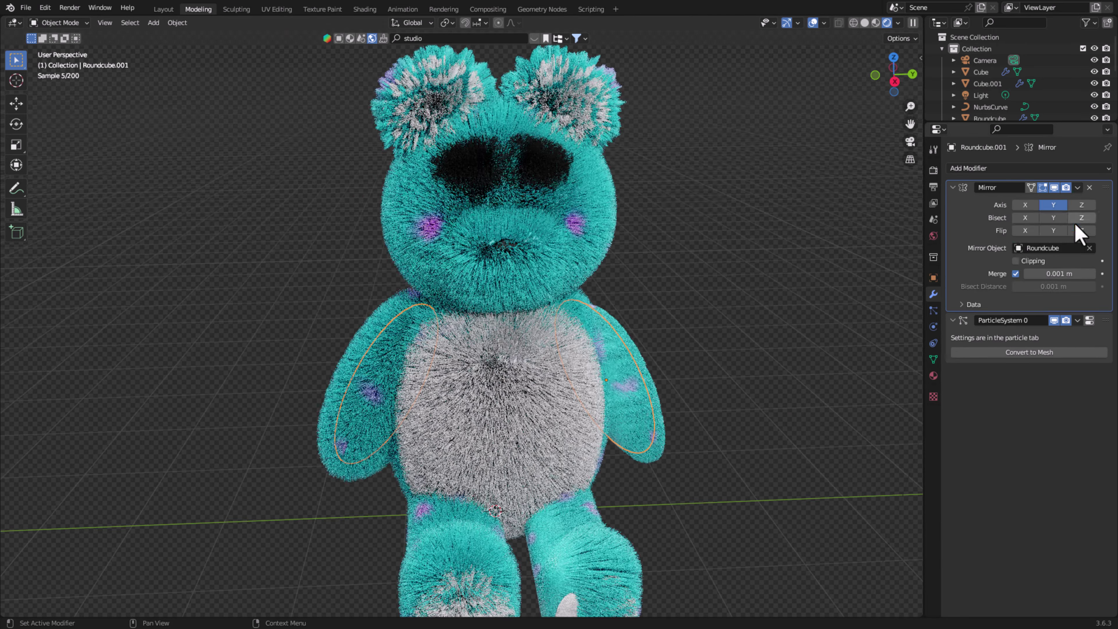
{"action": "left_click", "coordinate": [1078, 188]}
{"action": "left_click", "coordinate": [1059, 202]}
- Apply the Mirror modifier on the feet (Sphere.005) and save teddy2.blend
{"action": "scroll", "coordinate": [808, 371], "scroll_direction": "down", "scroll_amount": 3}
{"action": "left_click", "coordinate": [584, 500]}
{"action": "left_click", "coordinate": [1078, 282]}
{"action": "left_click", "coordinate": [1059, 300]}
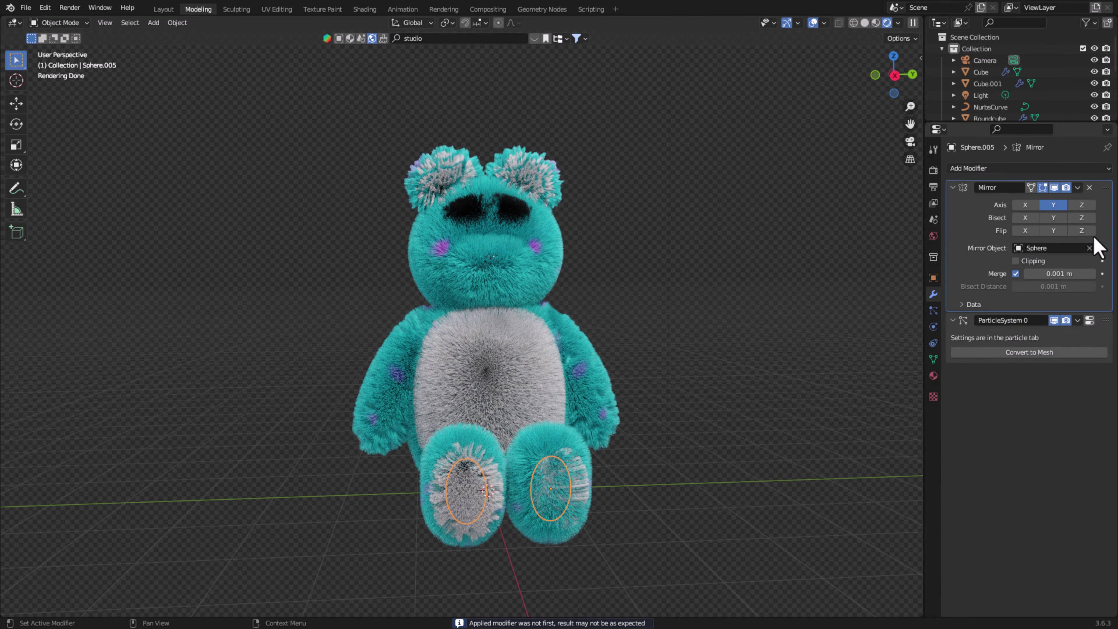
{"action": "key", "text": "ctrl+s"}
{"action": "mouse_move", "coordinate": [673, 390]}
{"action": "middle_mouse_down"}
{"action": "mouse_move", "coordinate": [807, 320]}
{"action": "mouse_move", "coordinate": [690, 191]}
{"action": "mouse_move", "coordinate": [669, 200]}
{"action": "middle_mouse_up"}
{"action": "middle_click_drag", "start_coordinate": [739, 224], "coordinate": [699, 287]}
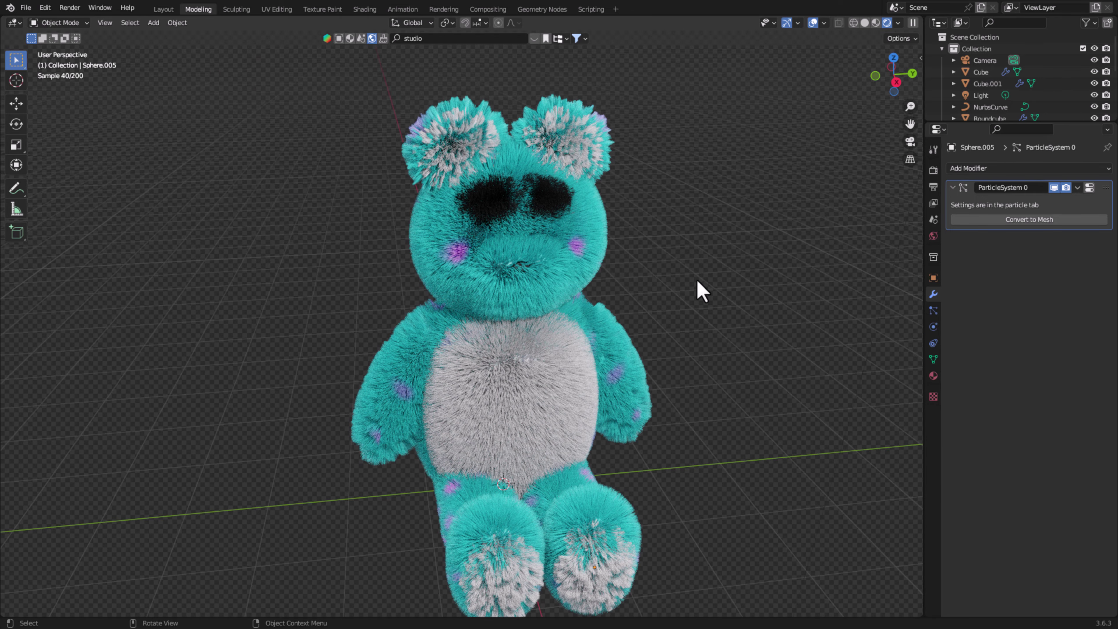
- Shift the ear spheres slightly sideways along the X axis
{"action": "left_click", "coordinate": [592, 152]}
{"action": "key", "text": "g"}
{"action": "key", "text": "x"}
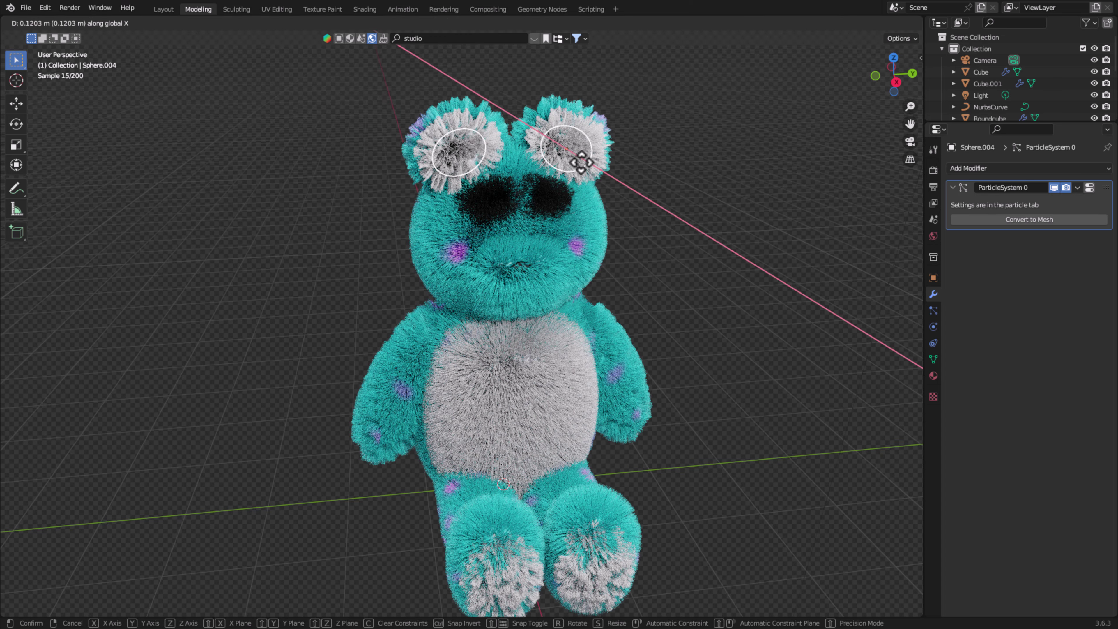
{"action": "left_click", "coordinate": [581, 163]}
{"action": "key", "text": "s"}
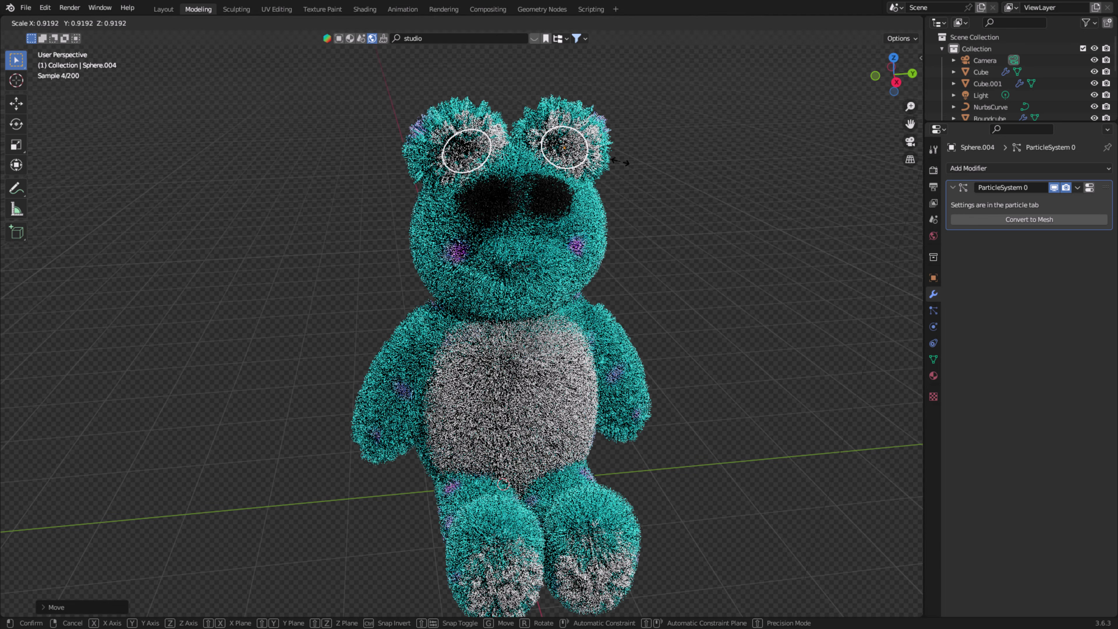
{"action": "right_click", "coordinate": [615, 165]}
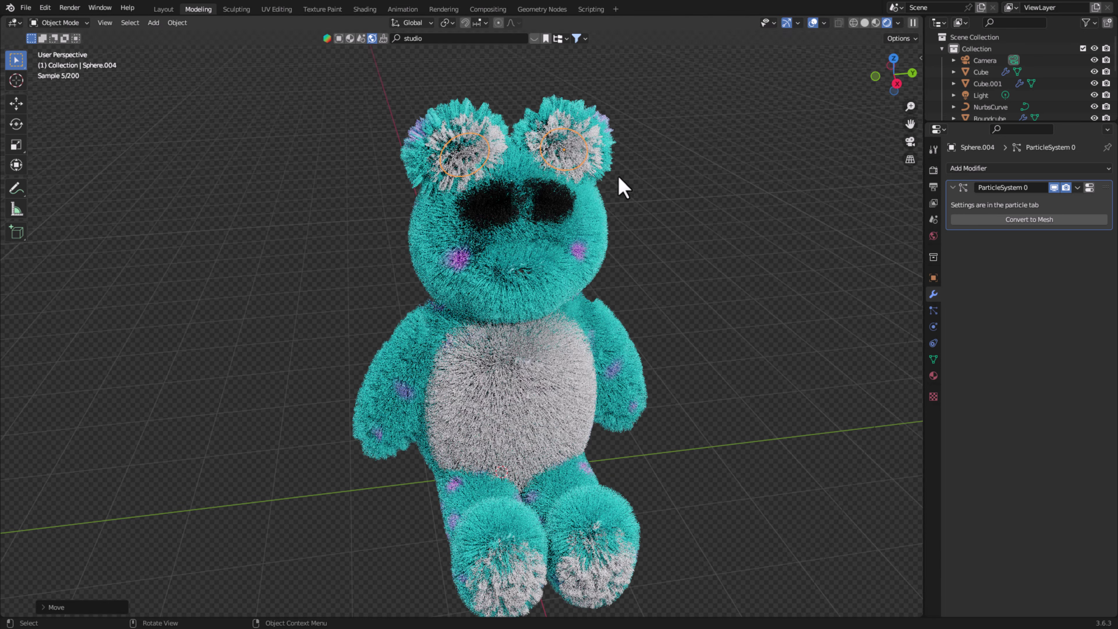
{"action": "key", "text": "g"}
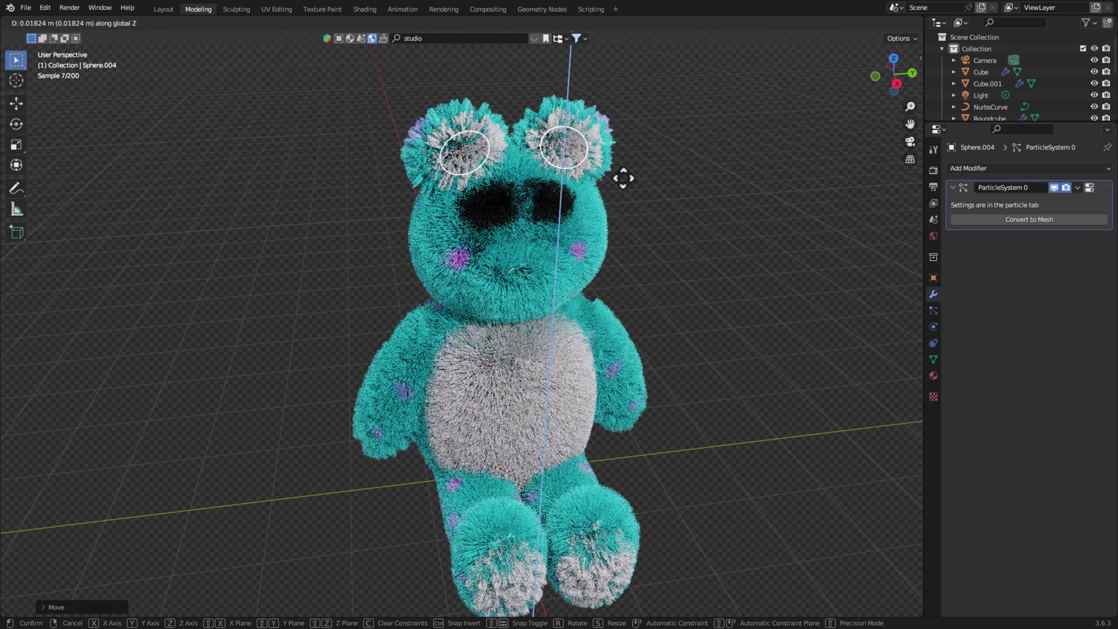
{"action": "right_click", "coordinate": [623, 183]}
{"action": "key", "text": "g"}
{"action": "key", "text": "x"}
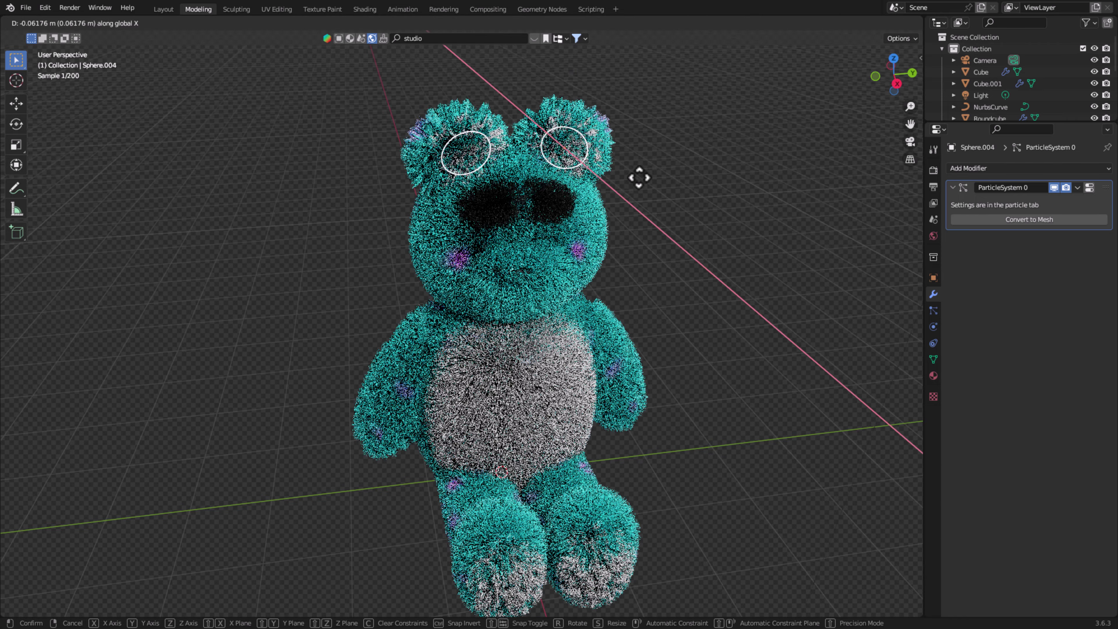
{"action": "left_click", "coordinate": [643, 178]}
{"action": "scroll", "coordinate": [681, 425], "scroll_direction": "up", "scroll_amount": 2}
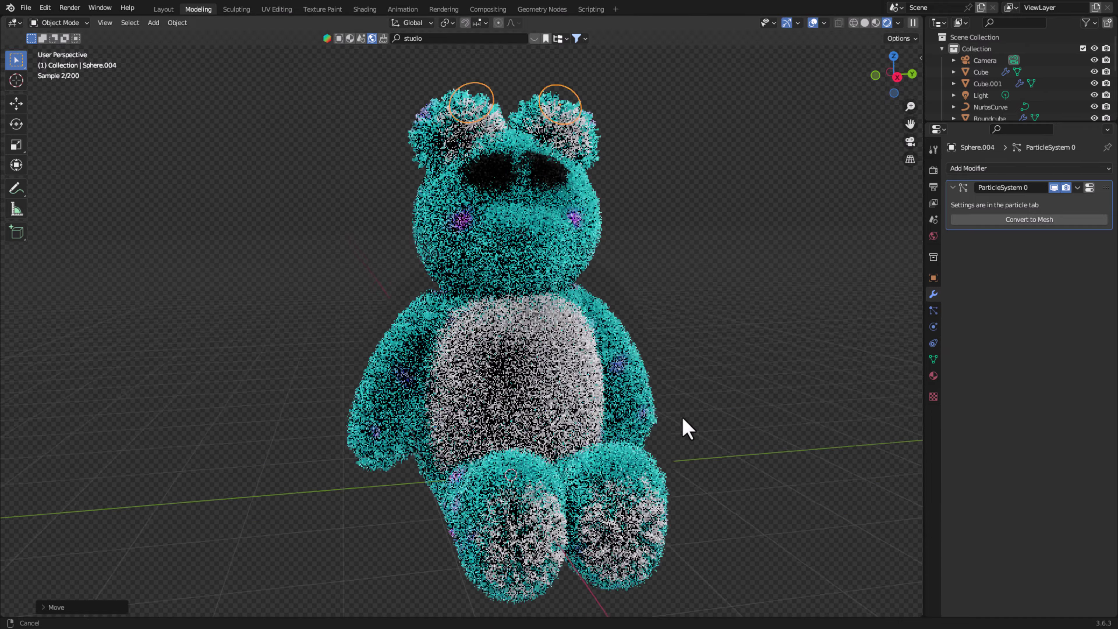
{"action": "scroll", "coordinate": [616, 436], "scroll_direction": "up", "scroll_amount": 2}
- Shift the feet along X and give them a Subdivision modifier at level 2
{"action": "left_click", "coordinate": [539, 450]}
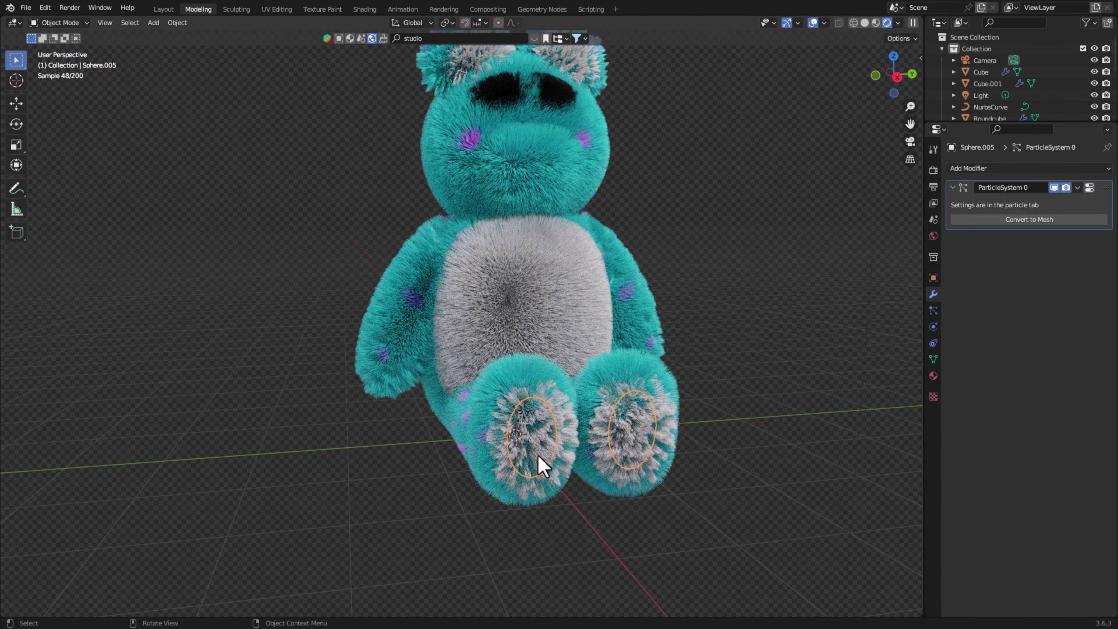
{"action": "key", "text": "g"}
{"action": "key", "text": "x"}
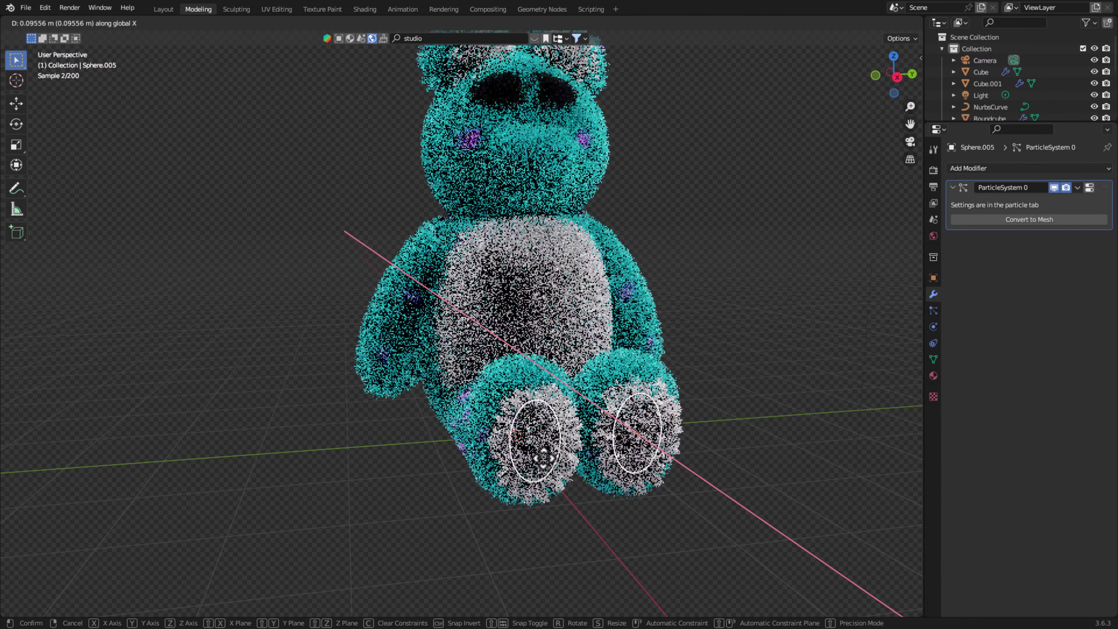
{"action": "left_click", "coordinate": [545, 458]}
{"action": "key", "text": "ctrl+3"}
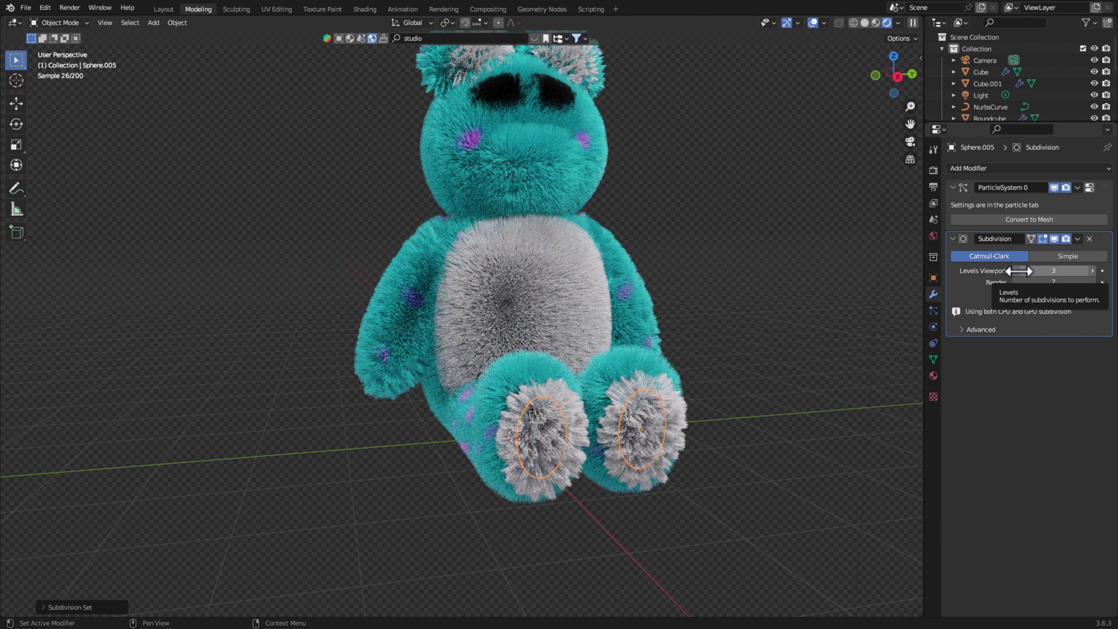
{"action": "left_click", "coordinate": [1017, 271]}
{"action": "middle_click_drag", "start_coordinate": [814, 308], "coordinate": [737, 344]}
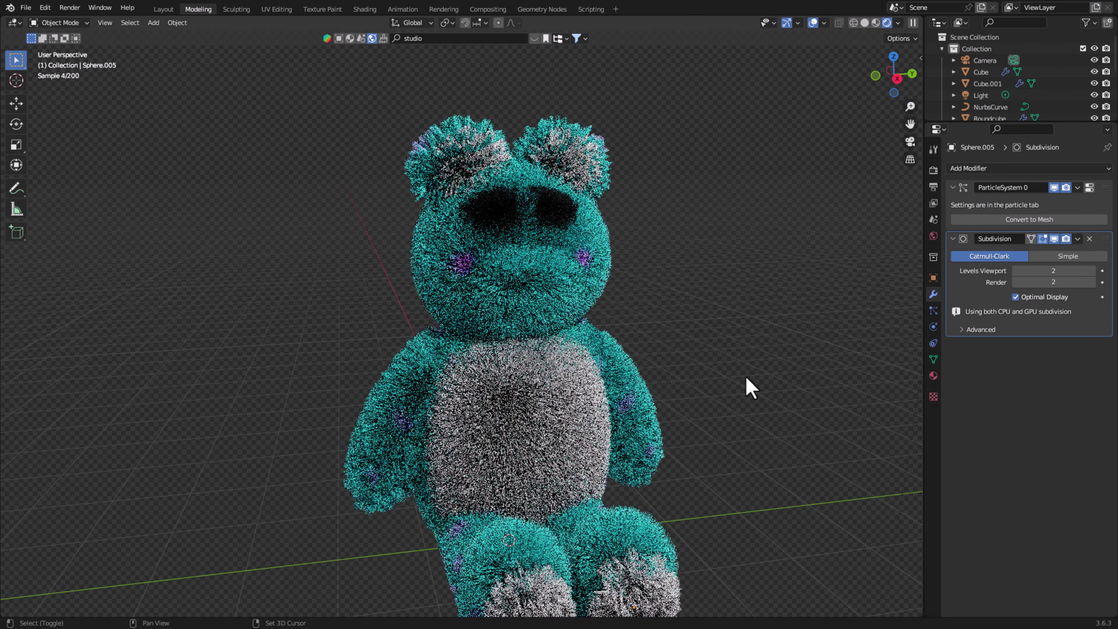
- Select the bear's body and bring up its hair particle settings
{"action": "left_click", "coordinate": [419, 506]}
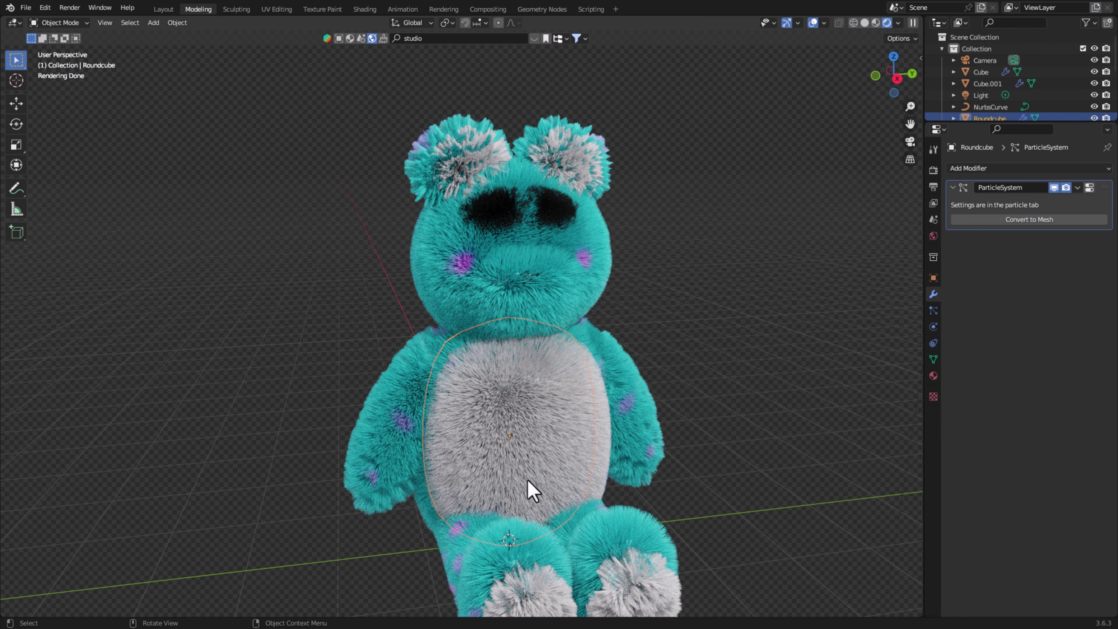
{"action": "middle_click_drag", "start_coordinate": [528, 480], "coordinate": [581, 485]}
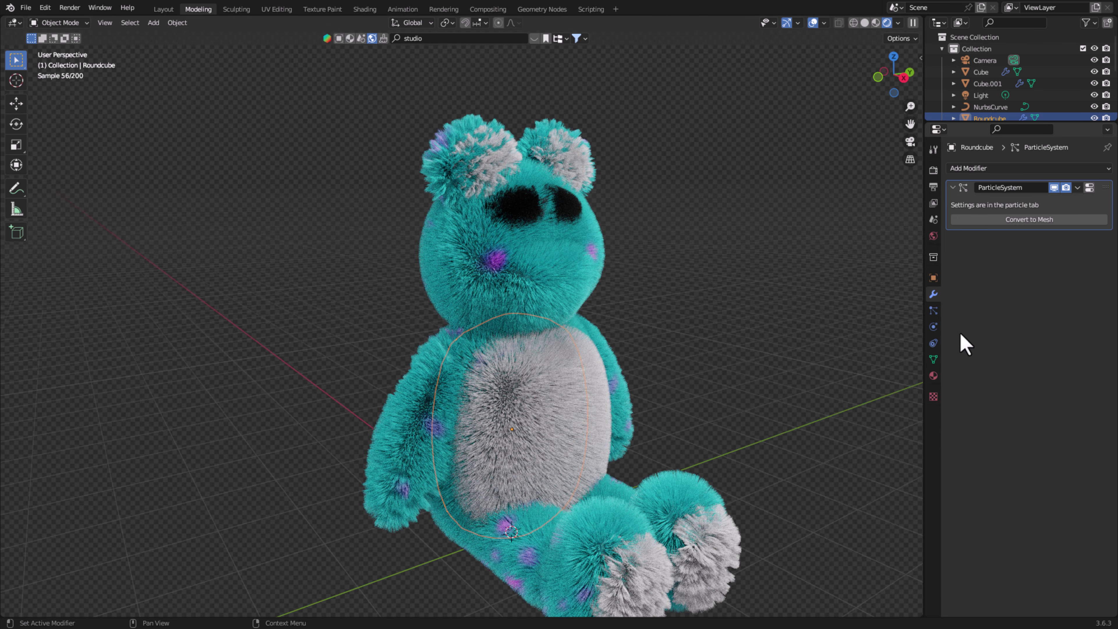
{"action": "left_click", "coordinate": [933, 310]}
{"action": "scroll", "coordinate": [1061, 446], "scroll_direction": "down", "scroll_amount": 3}
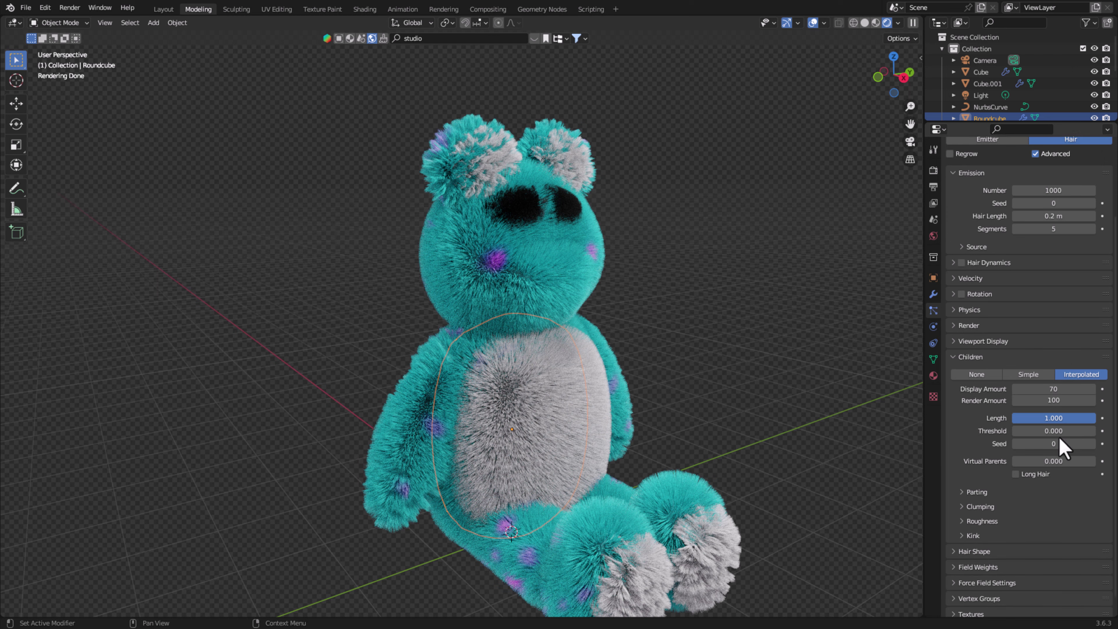
{"action": "scroll", "coordinate": [1044, 467], "scroll_direction": "down", "scroll_amount": 2}
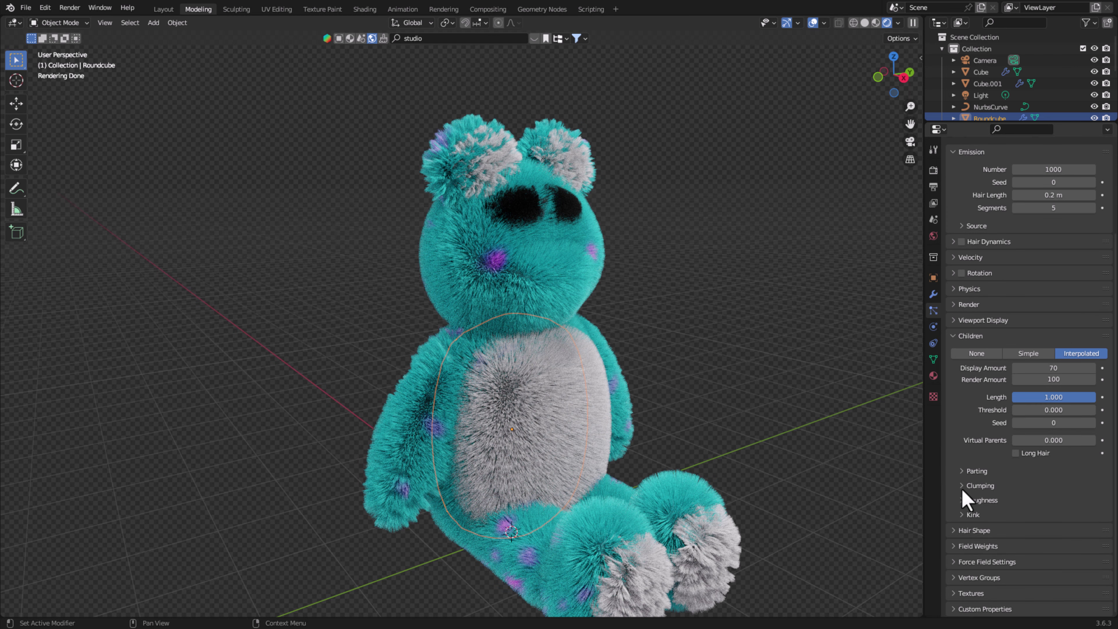
- Set the child hair Parting to 0.151 with a minimum parting of 1.400
{"action": "left_click", "coordinate": [971, 471]}
{"action": "scroll", "coordinate": [969, 475], "scroll_direction": "down", "scroll_amount": 2}
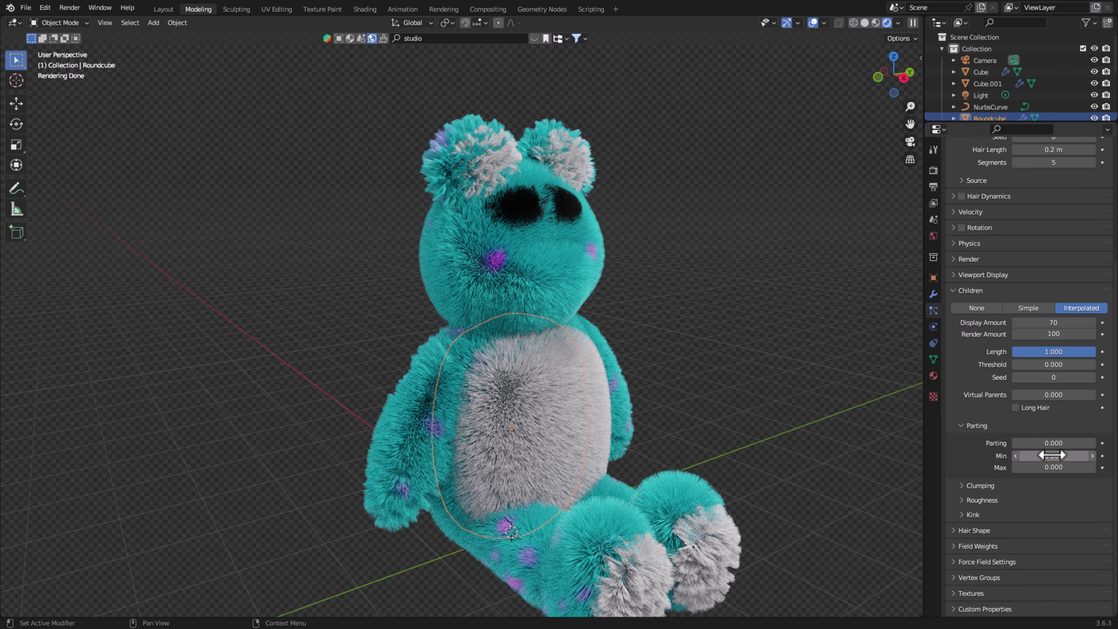
{"action": "left_click_drag", "start_coordinate": [1053, 443], "coordinate": [1077, 444]}
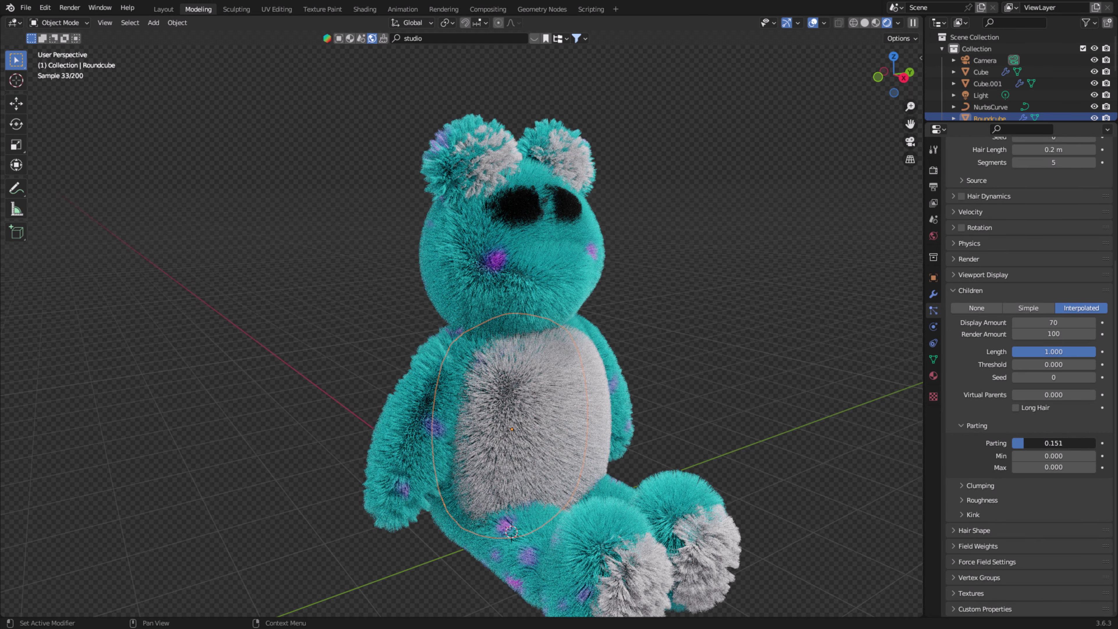
{"action": "scroll", "coordinate": [681, 430], "scroll_direction": "up", "scroll_amount": 1}
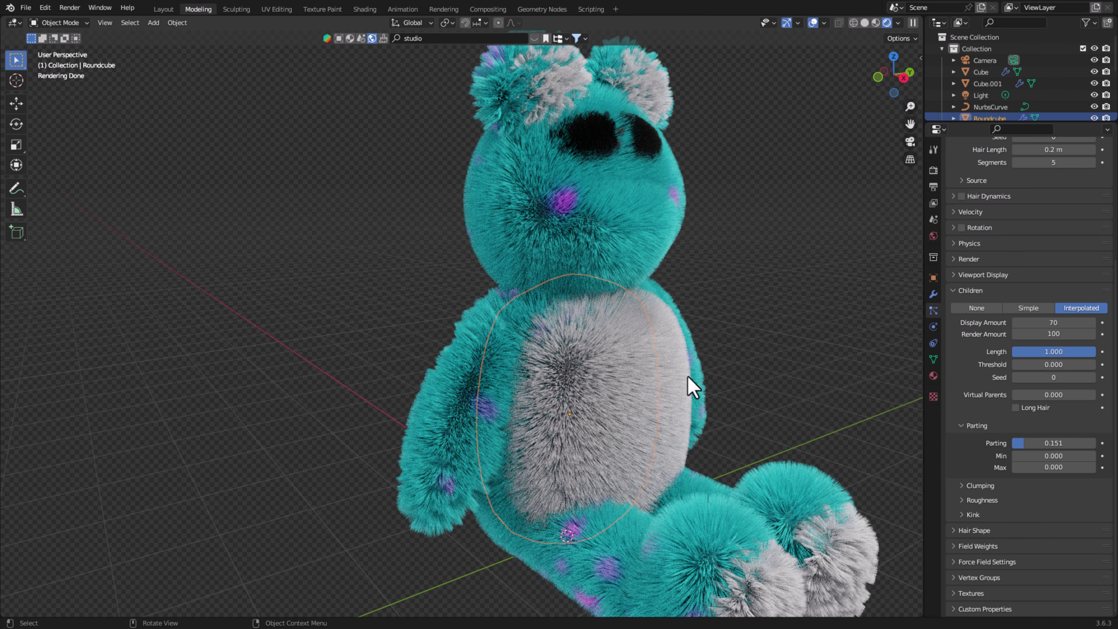
{"action": "left_click_drag", "start_coordinate": [1054, 456], "coordinate": [1098, 456]}
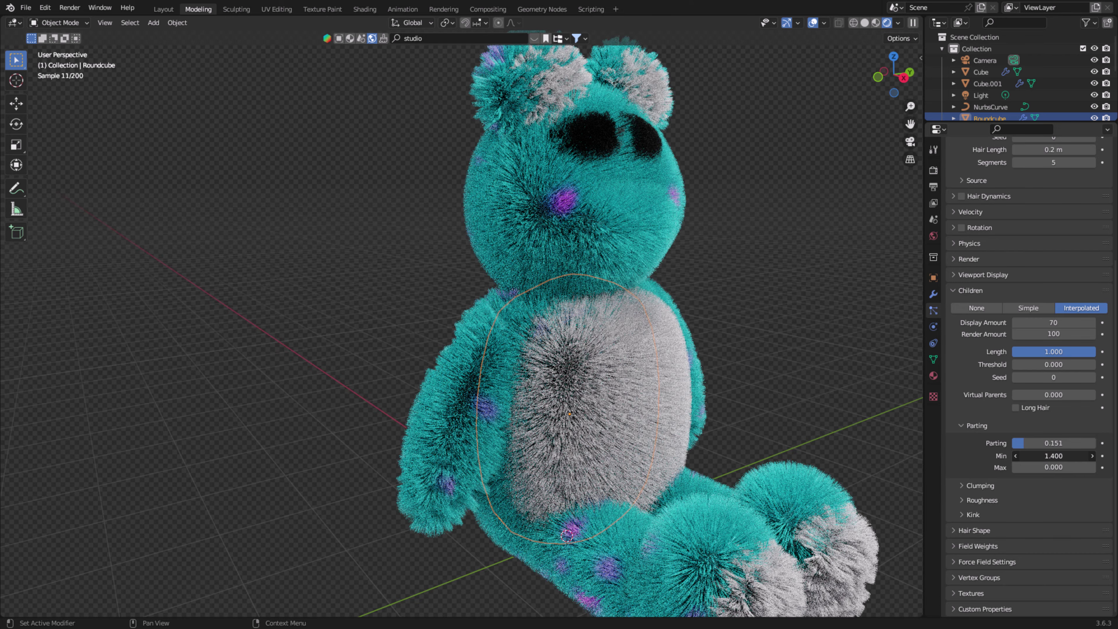
{"action": "middle_click_drag", "start_coordinate": [816, 469], "coordinate": [828, 440]}
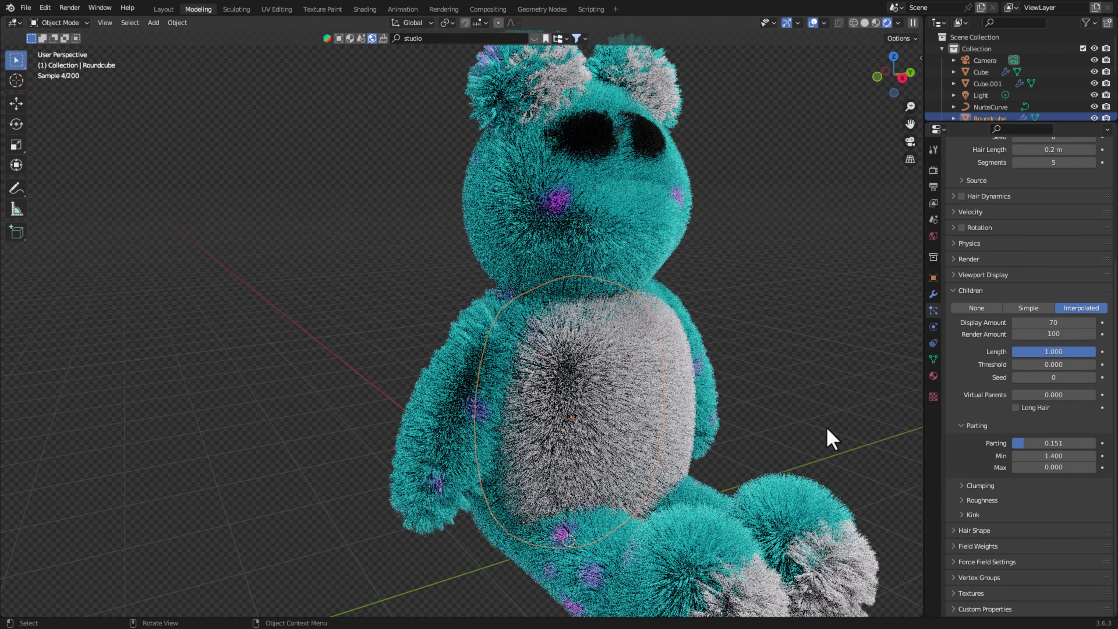
{"action": "left_click", "coordinate": [997, 500]}
{"action": "scroll", "coordinate": [1042, 495], "scroll_direction": "down", "scroll_amount": 2}
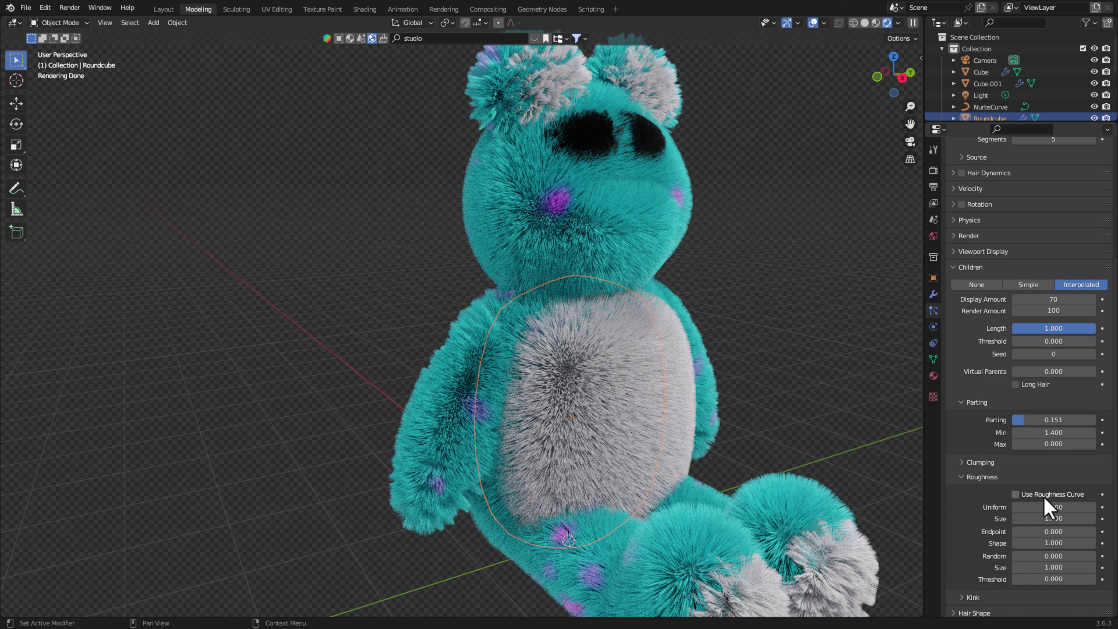
{"action": "scroll", "coordinate": [1054, 445], "scroll_direction": "down", "scroll_amount": 3}
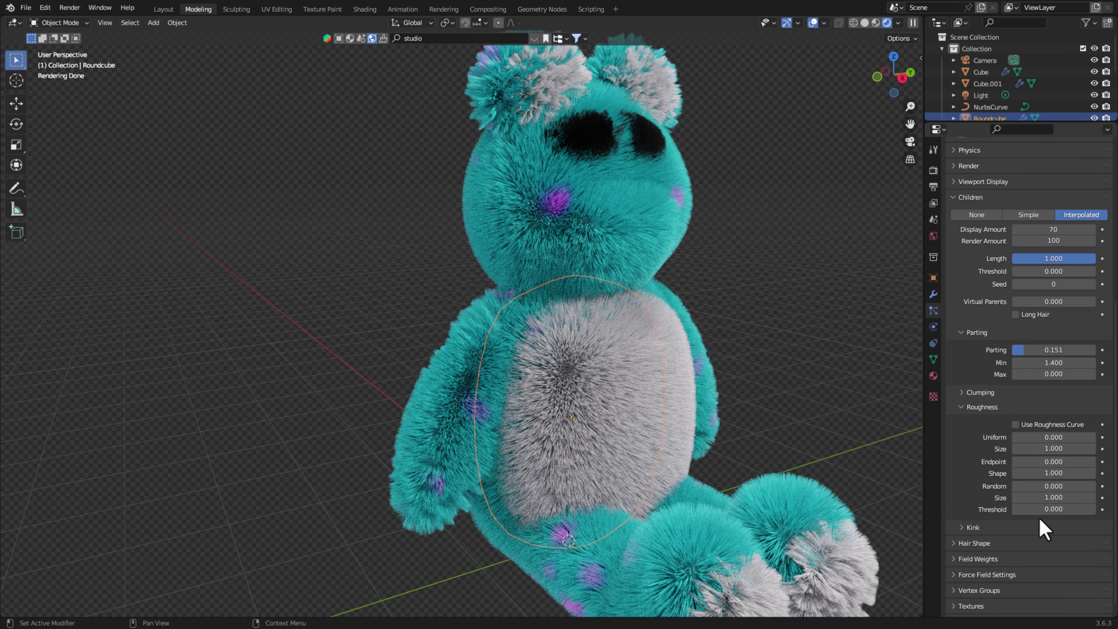
- Loosen the belly fur by lowering the child Clump value
{"action": "left_click", "coordinate": [962, 406]}
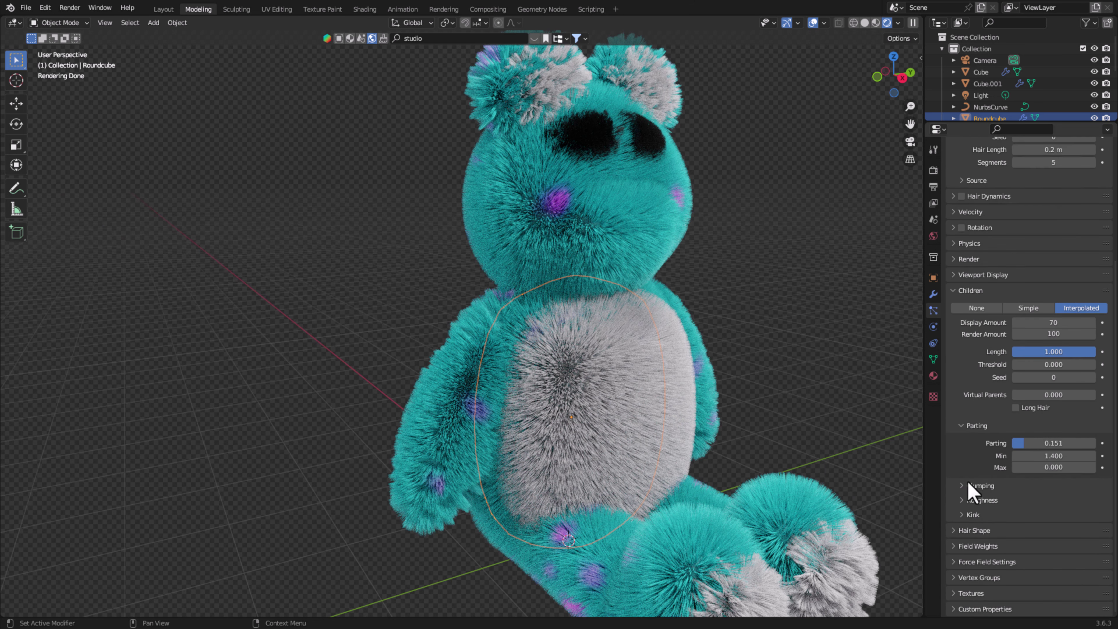
{"action": "left_click", "coordinate": [973, 486]}
{"action": "mouse_move", "coordinate": [1044, 516]}
{"action": "left_mouse_down"}
{"action": "mouse_move", "coordinate": [1078, 516]}
{"action": "mouse_move", "coordinate": [1066, 516]}
{"action": "left_mouse_up"}
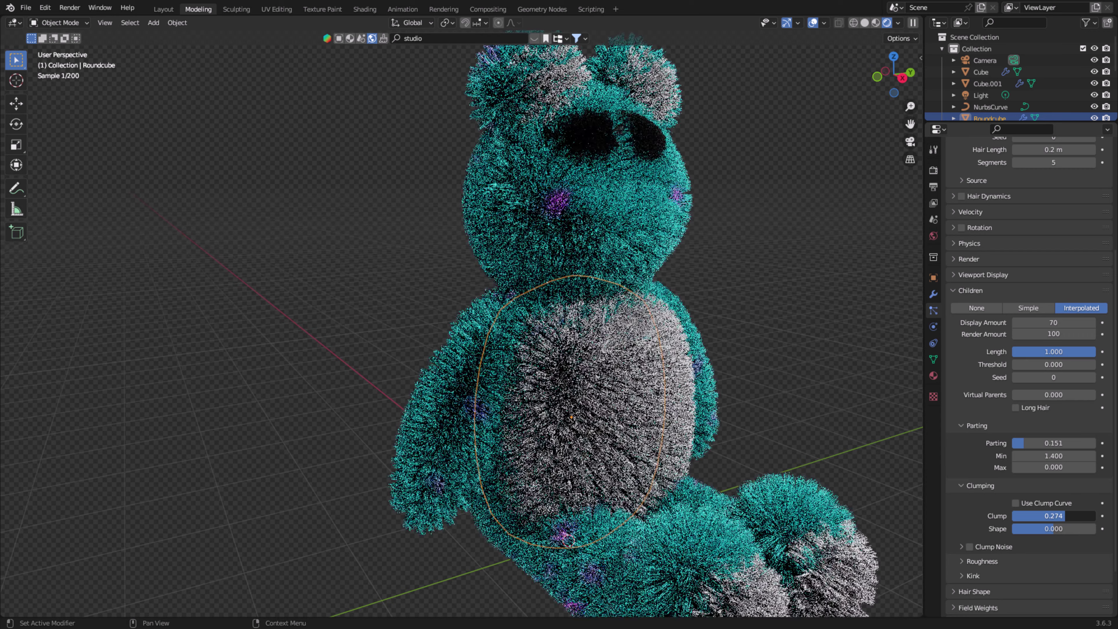
{"action": "left_click_drag", "start_coordinate": [1066, 516], "coordinate": [1058, 516]}
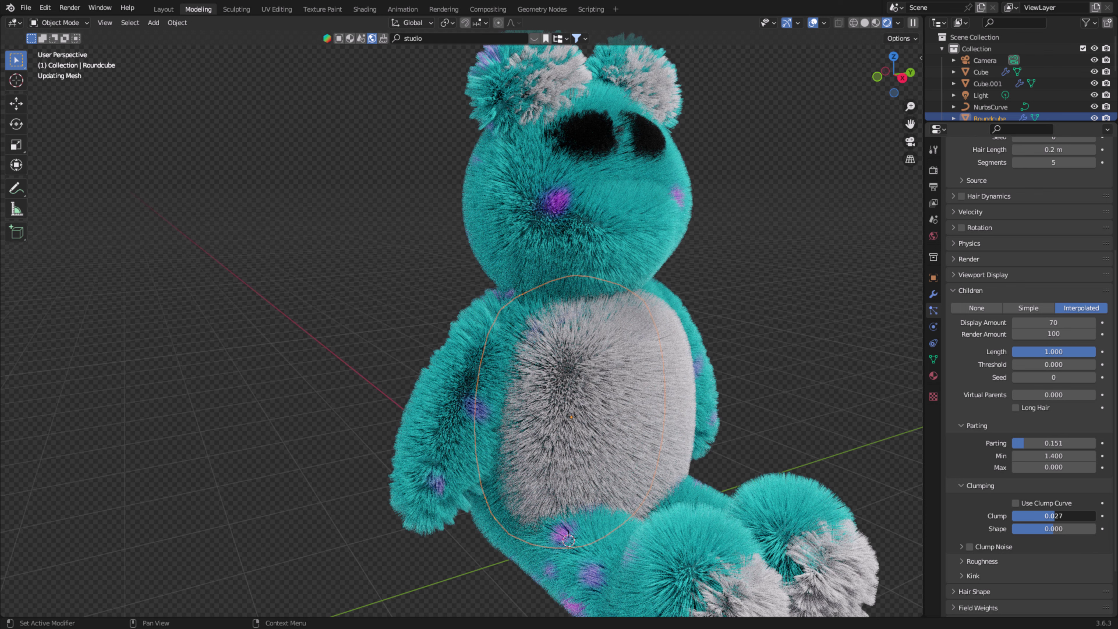
{"action": "left_click", "coordinate": [980, 485]}
- Give the hair 0.18 m tips, strand shape 0.068 and Long Hair, saving the file
{"action": "left_click", "coordinate": [974, 530]}
{"action": "scroll", "coordinate": [1020, 466], "scroll_direction": "down", "scroll_amount": 4}
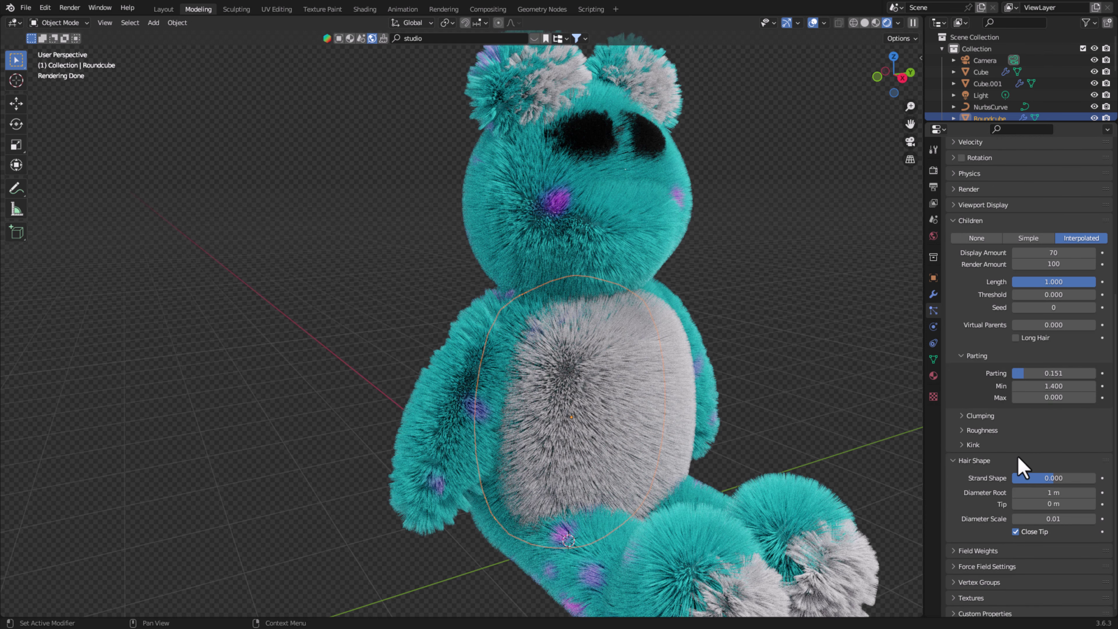
{"action": "scroll", "coordinate": [1016, 453], "scroll_direction": "down", "scroll_amount": 1}
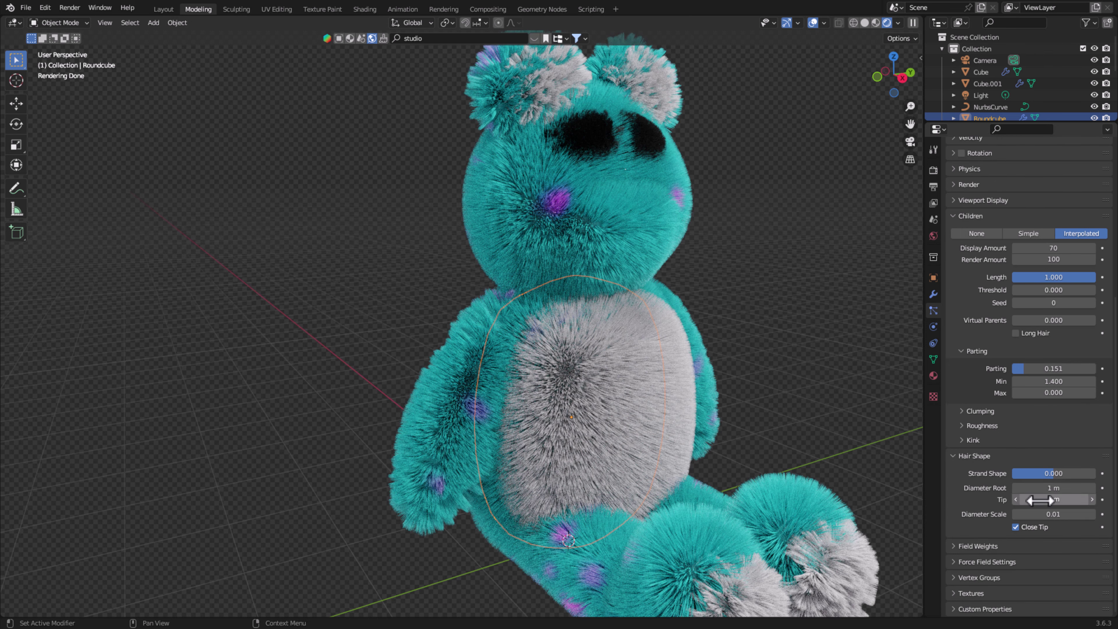
{"action": "key", "text": "ctrl+s"}
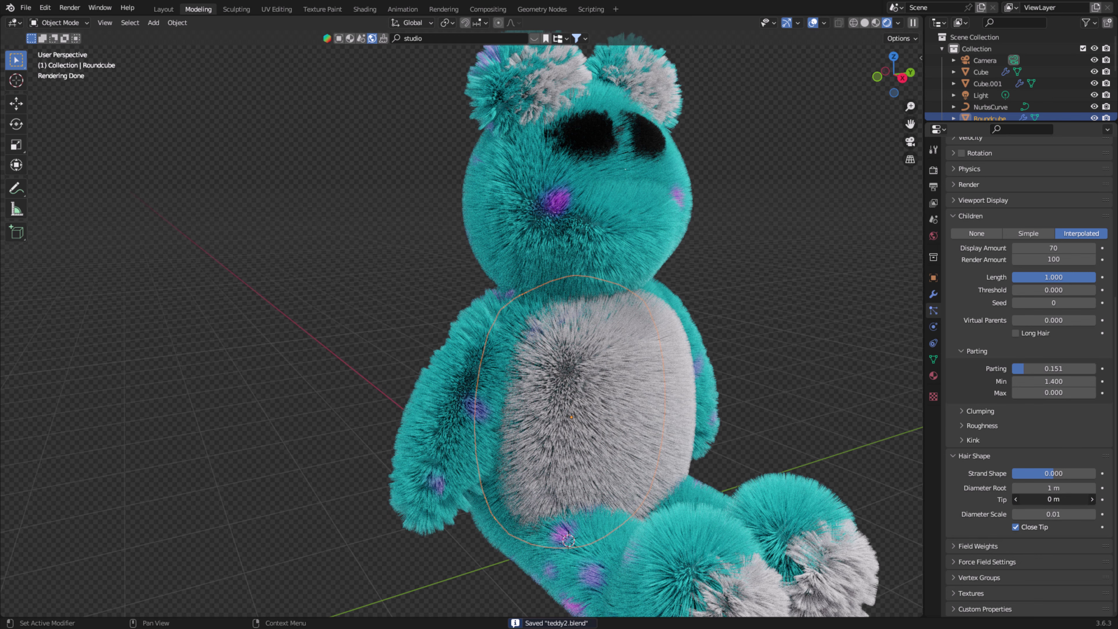
{"action": "left_click_drag", "start_coordinate": [1044, 499], "coordinate": [1079, 499]}
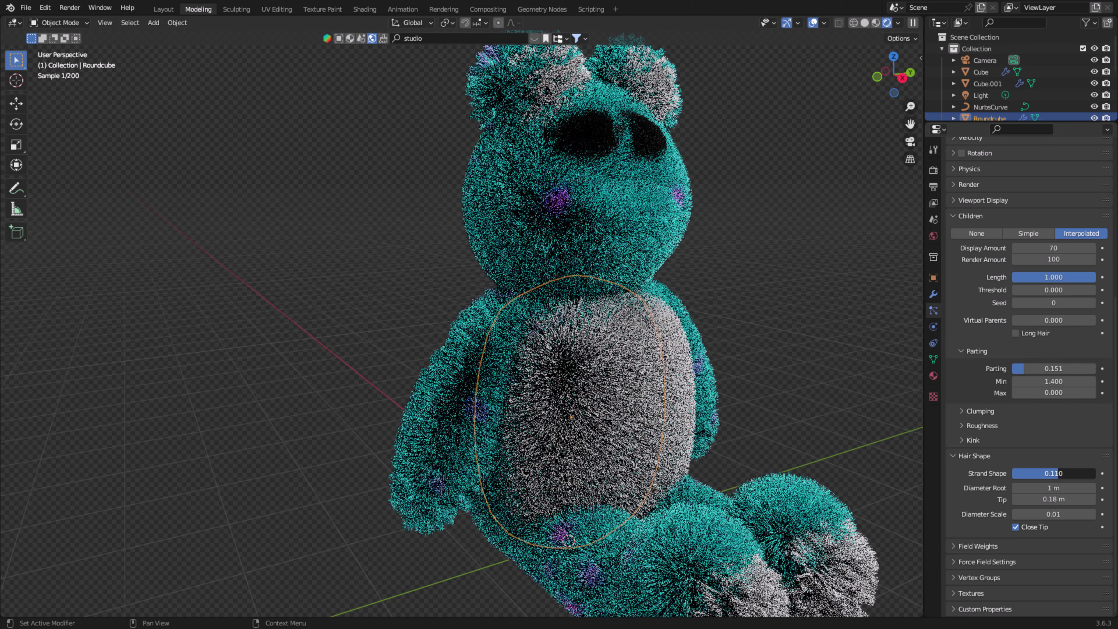
{"action": "left_click_drag", "start_coordinate": [1012, 351], "coordinate": [1013, 453]}
{"action": "left_click", "coordinate": [1015, 453]}
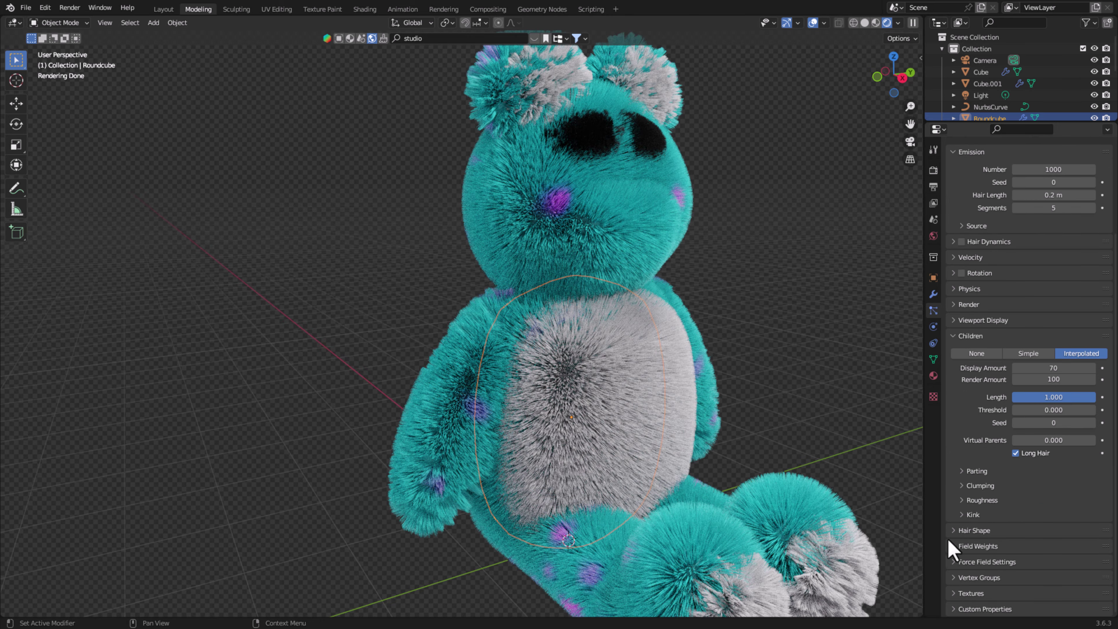
{"action": "left_click", "coordinate": [954, 531]}
{"action": "scroll", "coordinate": [974, 546], "scroll_direction": "down", "scroll_amount": 3}
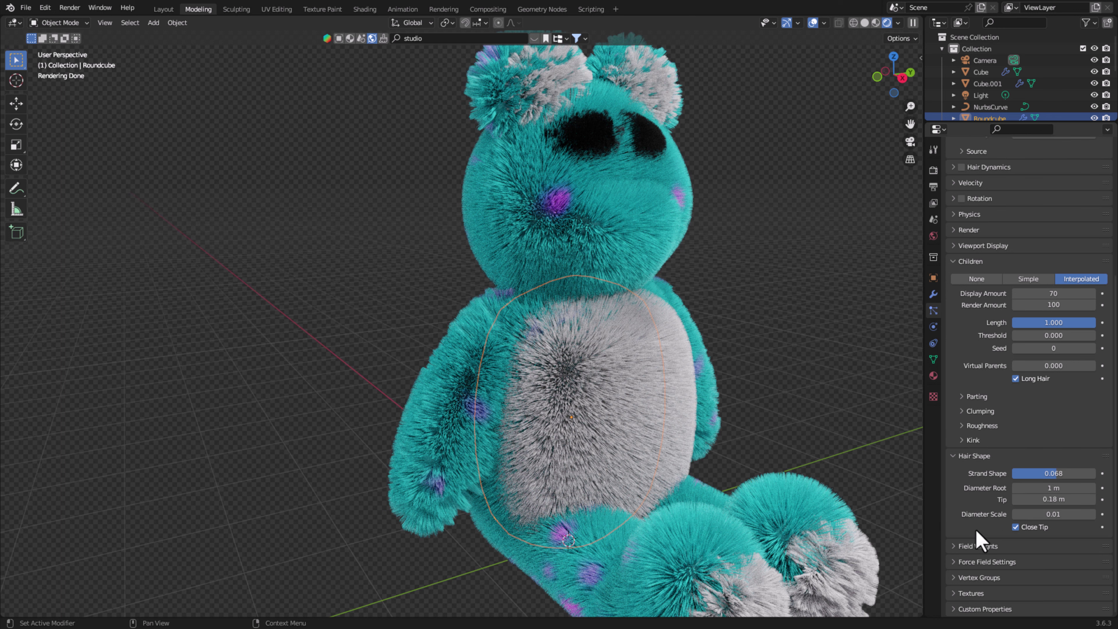
{"action": "left_click", "coordinate": [964, 396]}
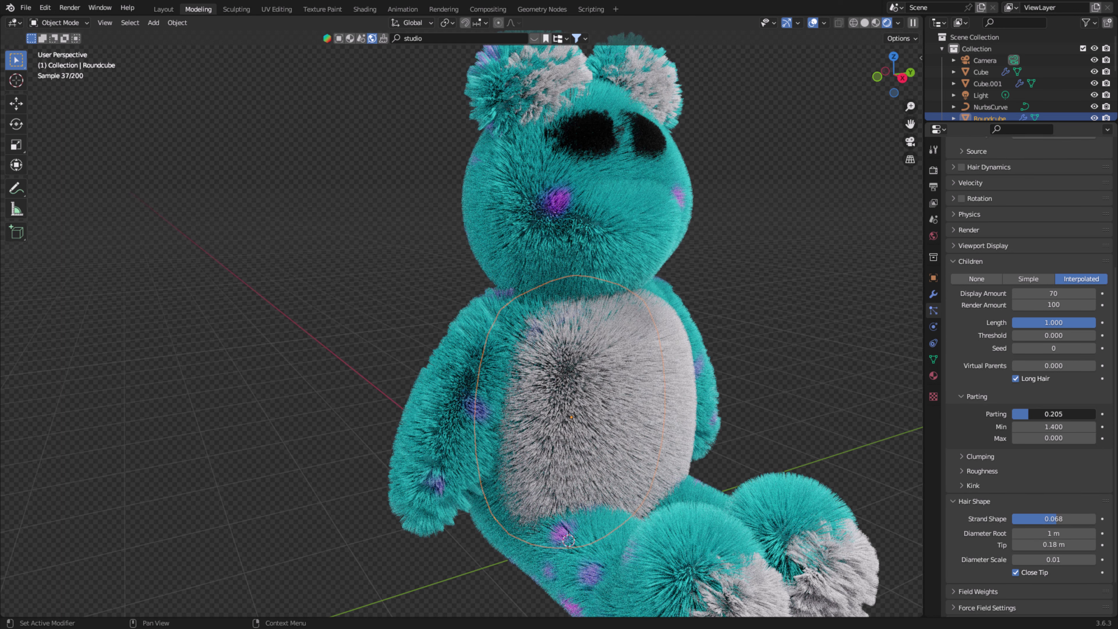
- Set the fur's Brownian force to 0.020 and Damp to 0.010, then save teddy2.blend
{"action": "left_click", "coordinate": [963, 396]}
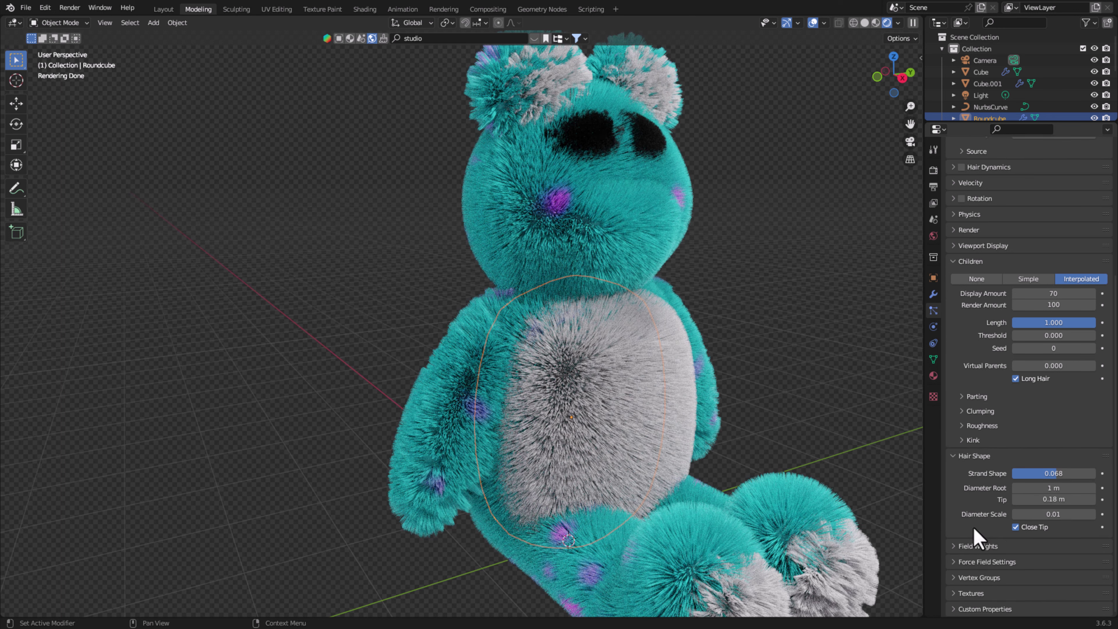
{"action": "left_click", "coordinate": [952, 562]}
{"action": "scroll", "coordinate": [986, 499], "scroll_direction": "down", "scroll_amount": 3}
{"action": "scroll", "coordinate": [985, 493], "scroll_direction": "down", "scroll_amount": 5}
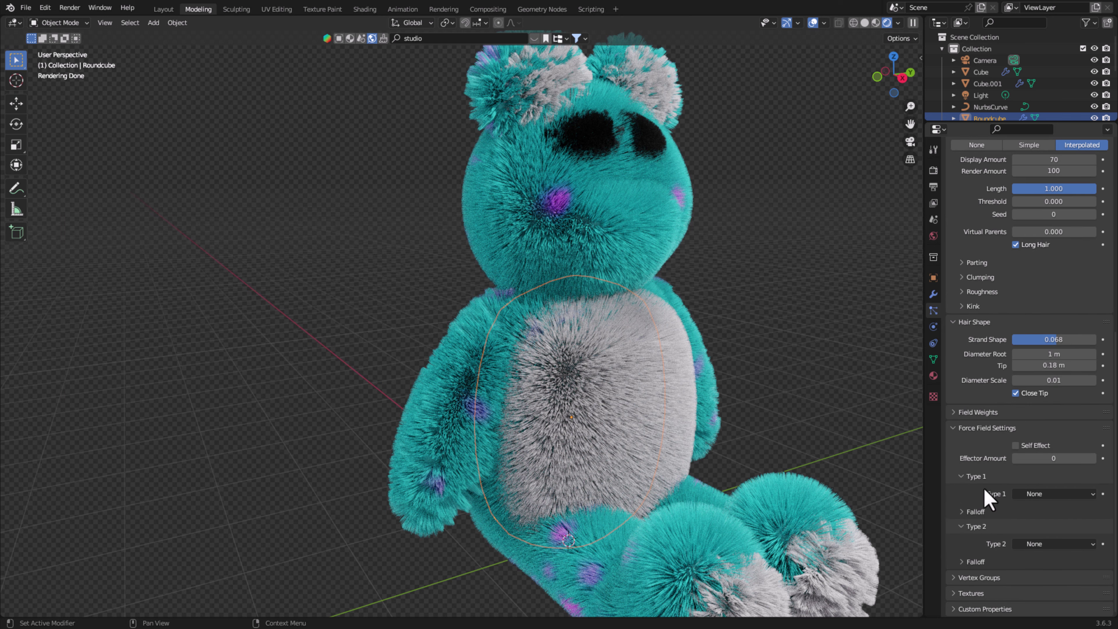
{"action": "scroll", "coordinate": [1023, 590], "scroll_direction": "up", "scroll_amount": 15}
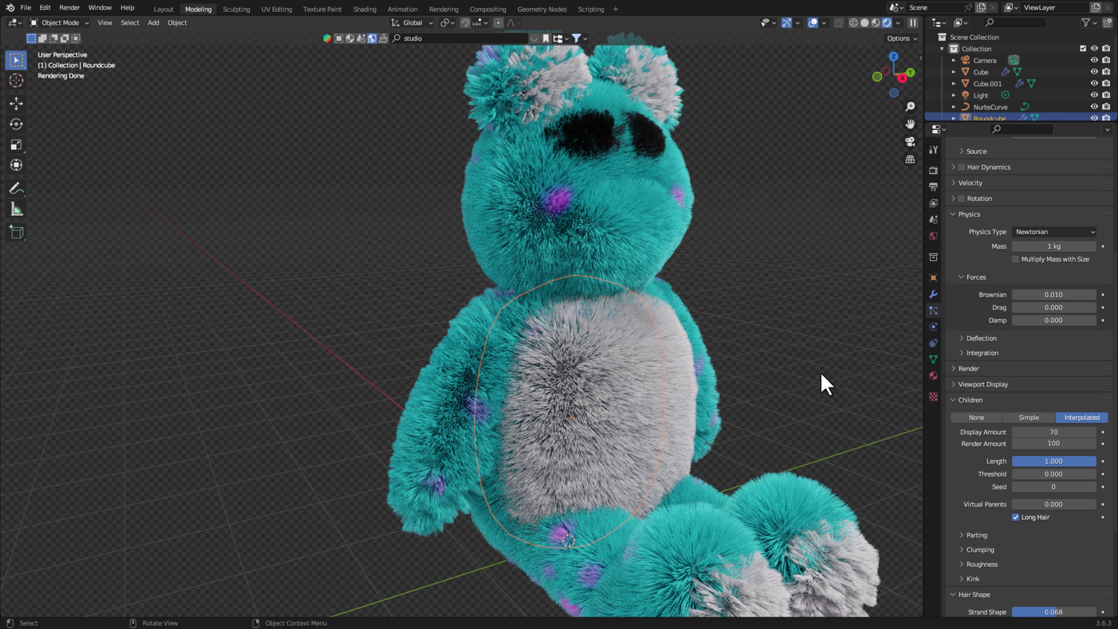
{"action": "scroll", "coordinate": [794, 382], "scroll_direction": "down", "scroll_amount": 1}
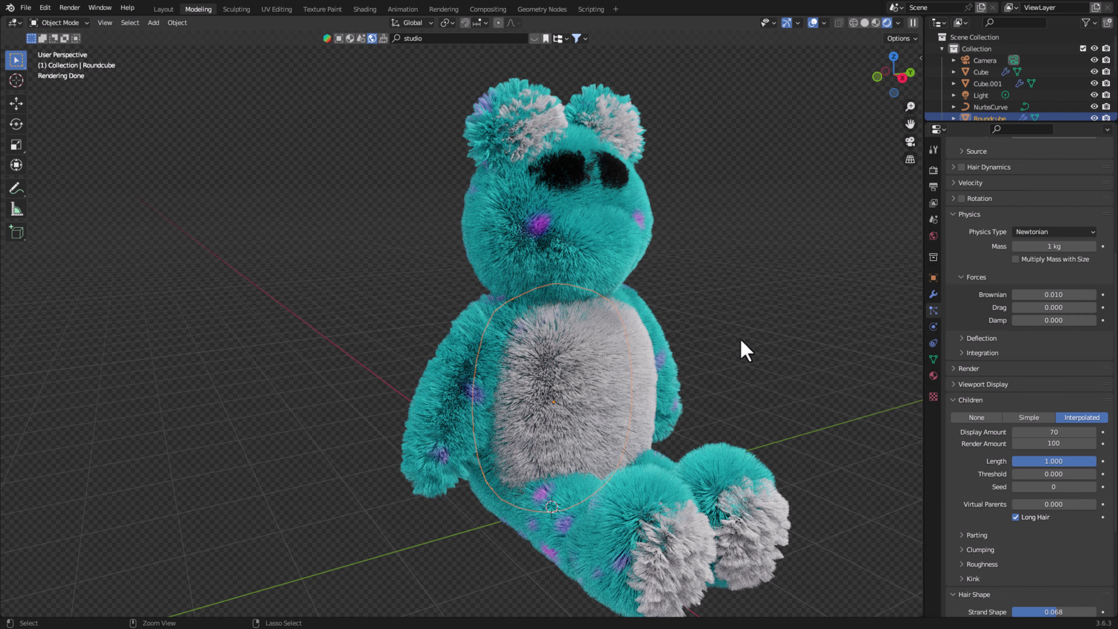
{"action": "middle_click_drag", "start_coordinate": [660, 340], "coordinate": [592, 313]}
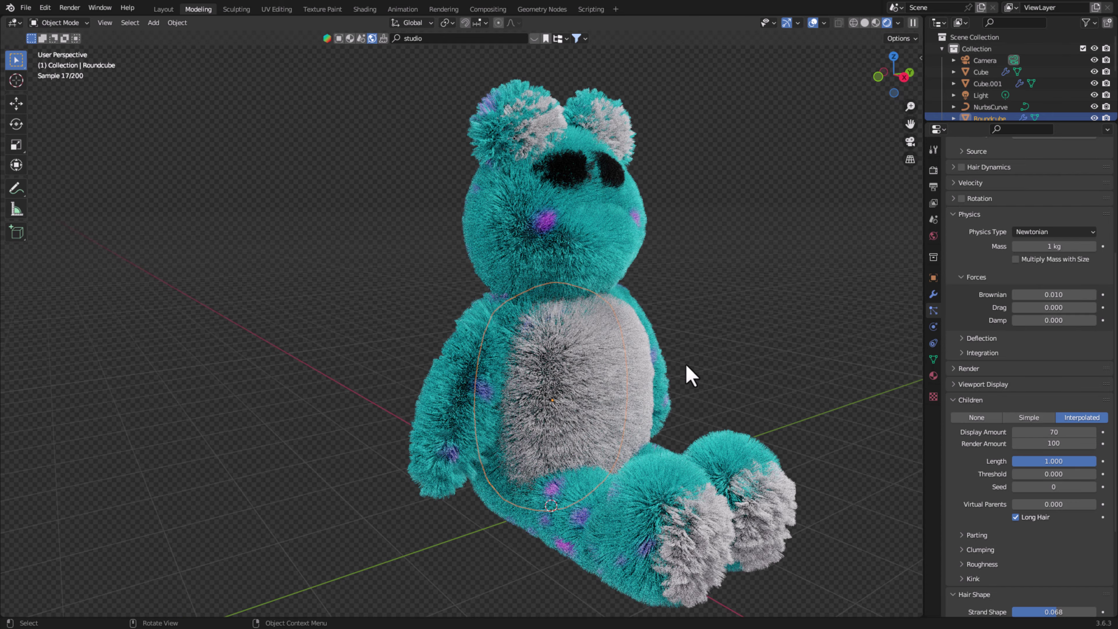
{"action": "middle_click_drag", "start_coordinate": [624, 441], "coordinate": [665, 442]}
{"action": "mouse_move", "coordinate": [1074, 320]}
{"action": "left_mouse_down"}
{"action": "mouse_move", "coordinate": [1087, 321]}
{"action": "mouse_move", "coordinate": [1074, 320]}
{"action": "left_mouse_up"}
{"action": "key", "text": "ctrl+s"}
- Clear the selection and orbit to a more frontal view of the bear
{"action": "scroll", "coordinate": [798, 273], "scroll_direction": "up", "scroll_amount": 3}
{"action": "left_click", "coordinate": [797, 273]}
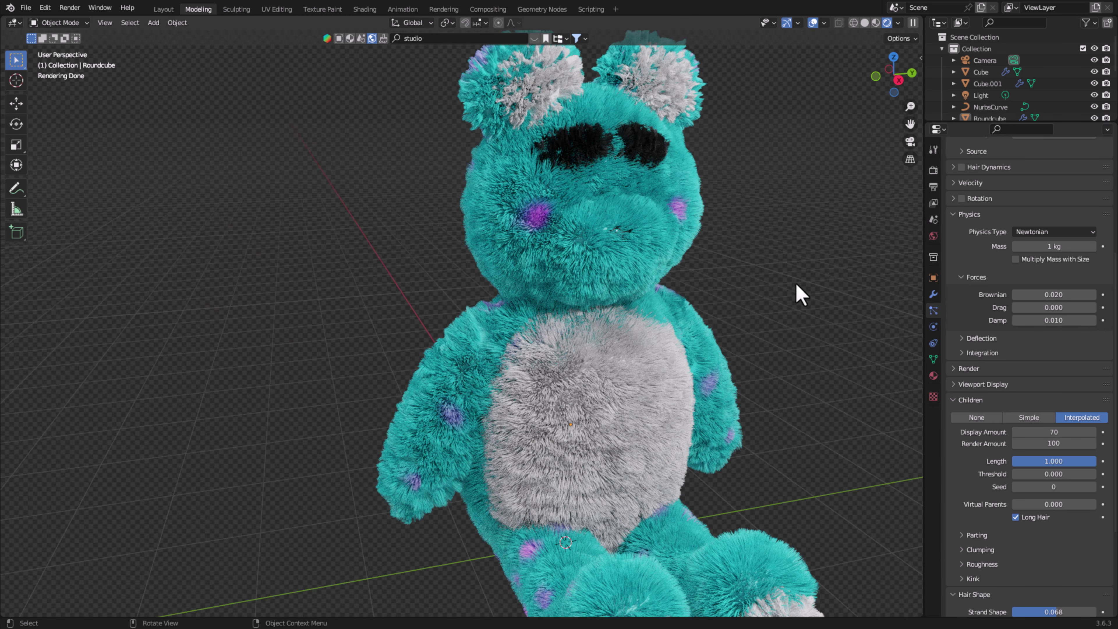
{"action": "mouse_move", "coordinate": [741, 282]}
{"action": "middle_mouse_down"}
{"action": "mouse_move", "coordinate": [724, 282]}
{"action": "mouse_move", "coordinate": [762, 282]}
{"action": "mouse_move", "coordinate": [777, 299]}
{"action": "mouse_move", "coordinate": [766, 295]}
{"action": "middle_mouse_up"}
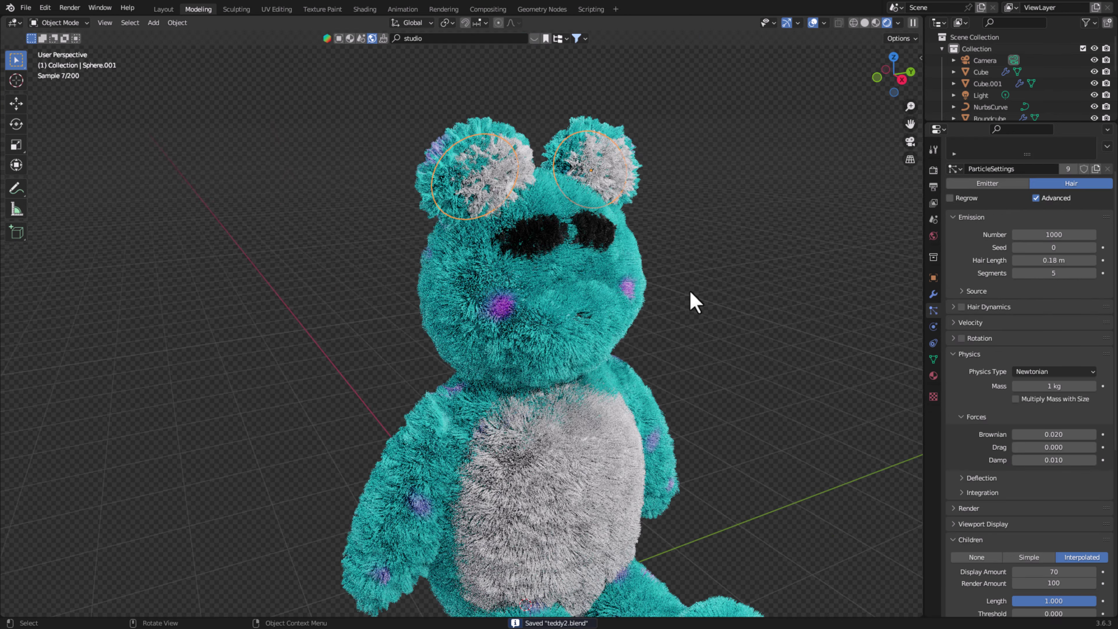
- Give the first ear its own fur settings and shorten its hair length
{"action": "mouse_move", "coordinate": [549, 250]}
{"action": "middle_mouse_down"}
{"action": "mouse_move", "coordinate": [556, 292]}
{"action": "mouse_move", "coordinate": [560, 249]}
{"action": "middle_mouse_up"}
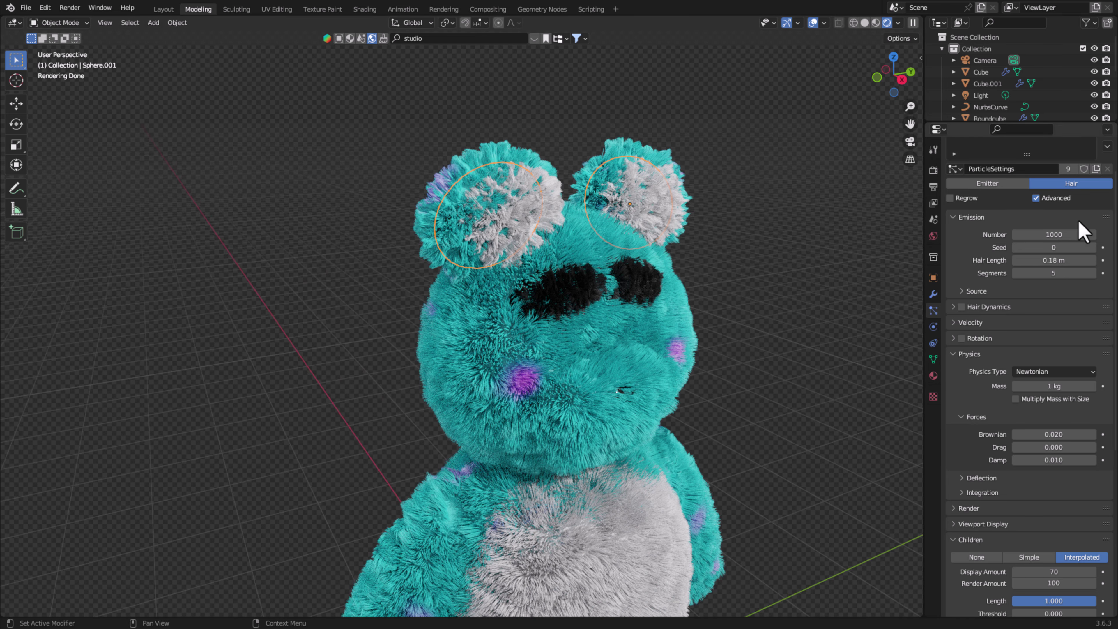
{"action": "scroll", "coordinate": [1070, 211], "scroll_direction": "up", "scroll_amount": 3}
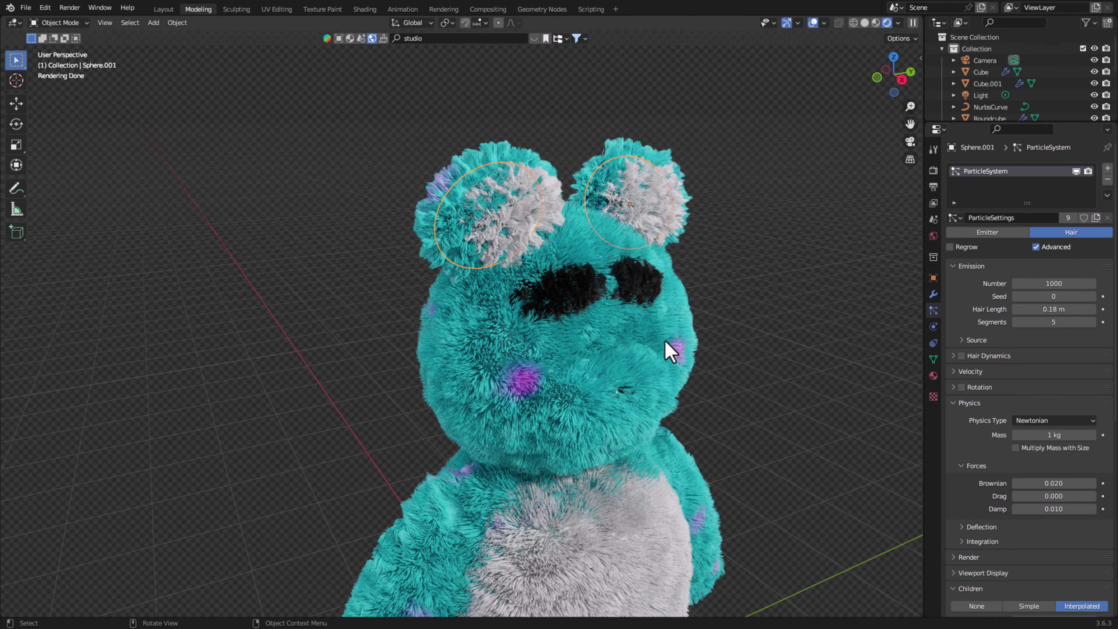
{"action": "key", "text": "ctrl+s"}
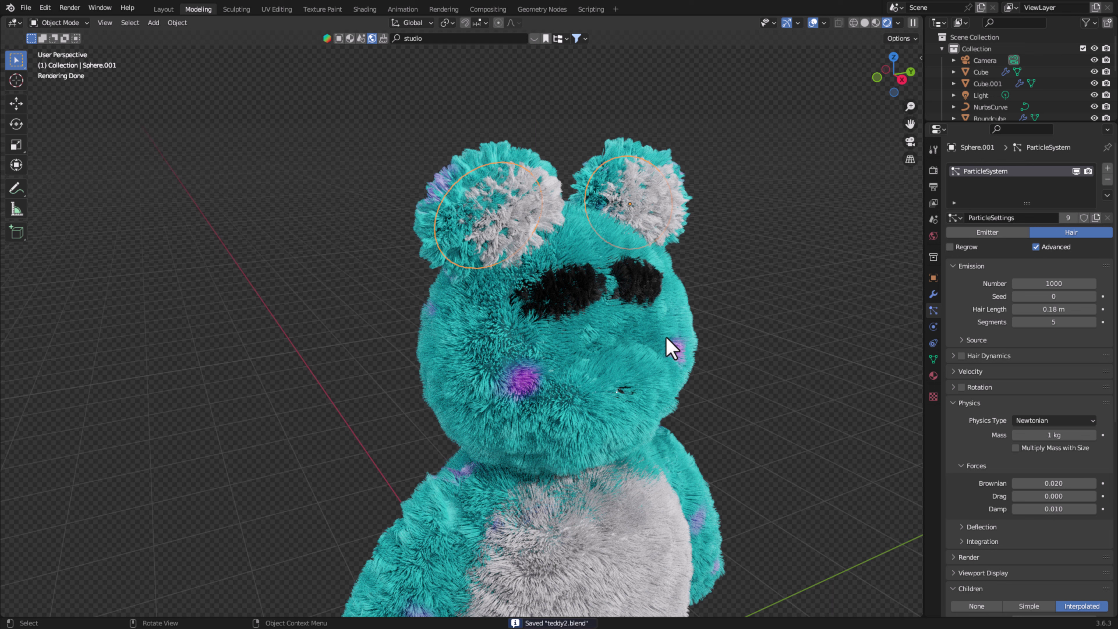
{"action": "left_click", "coordinate": [1096, 217]}
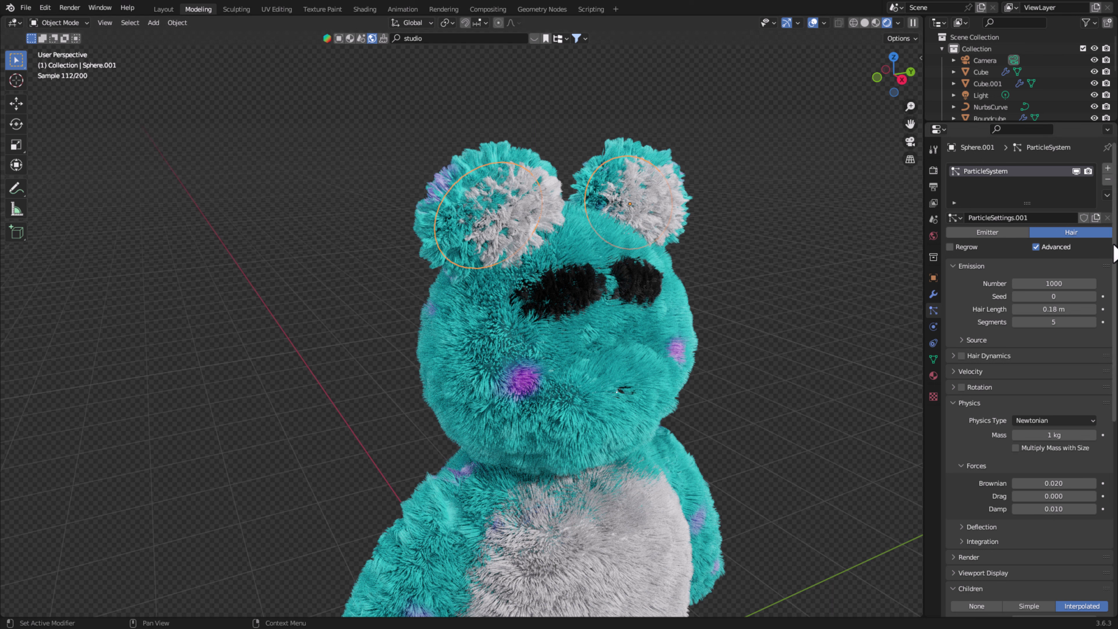
{"action": "key", "text": "ctrl+z"}
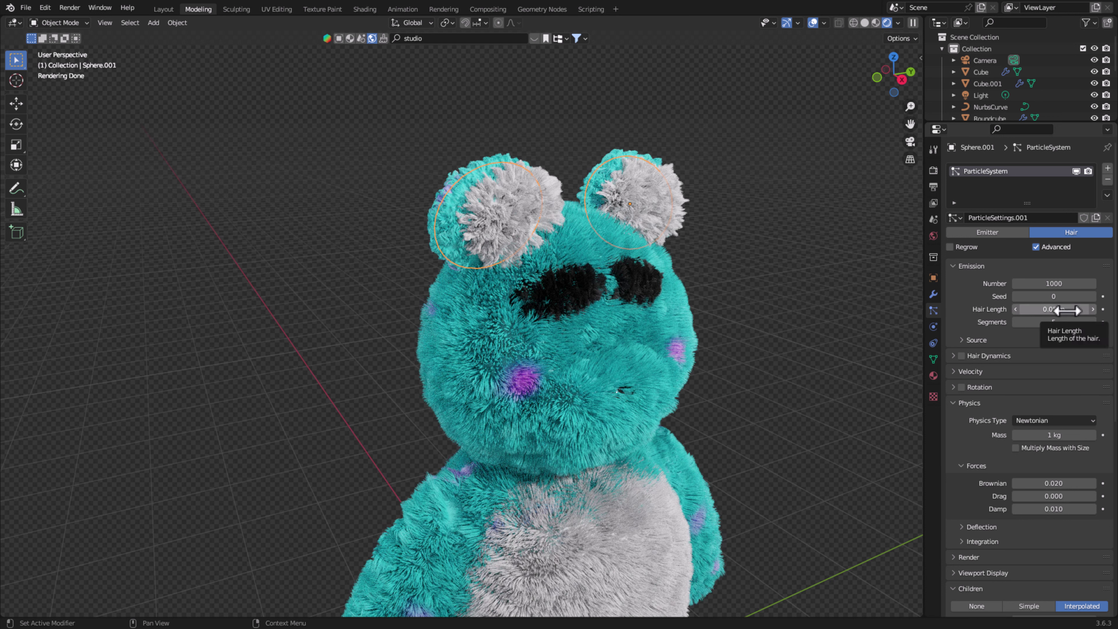
{"action": "left_click_drag", "start_coordinate": [1054, 309], "coordinate": [1070, 309]}
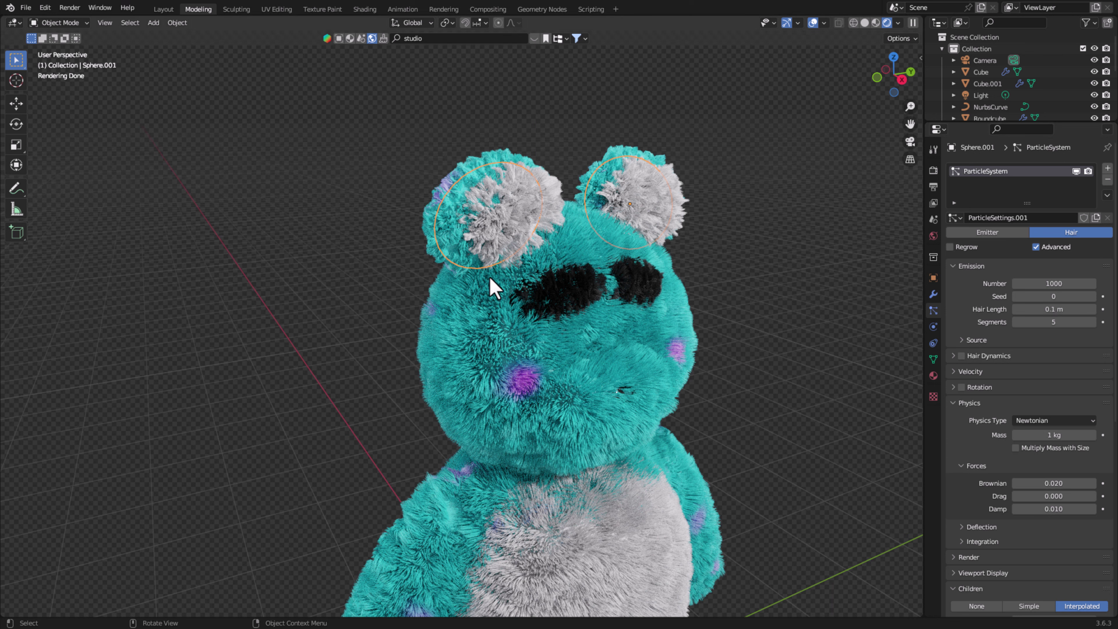
- Give the other ear patch its own shorter fur and move the inner-ear patches into place
{"action": "left_click", "coordinate": [517, 212]}
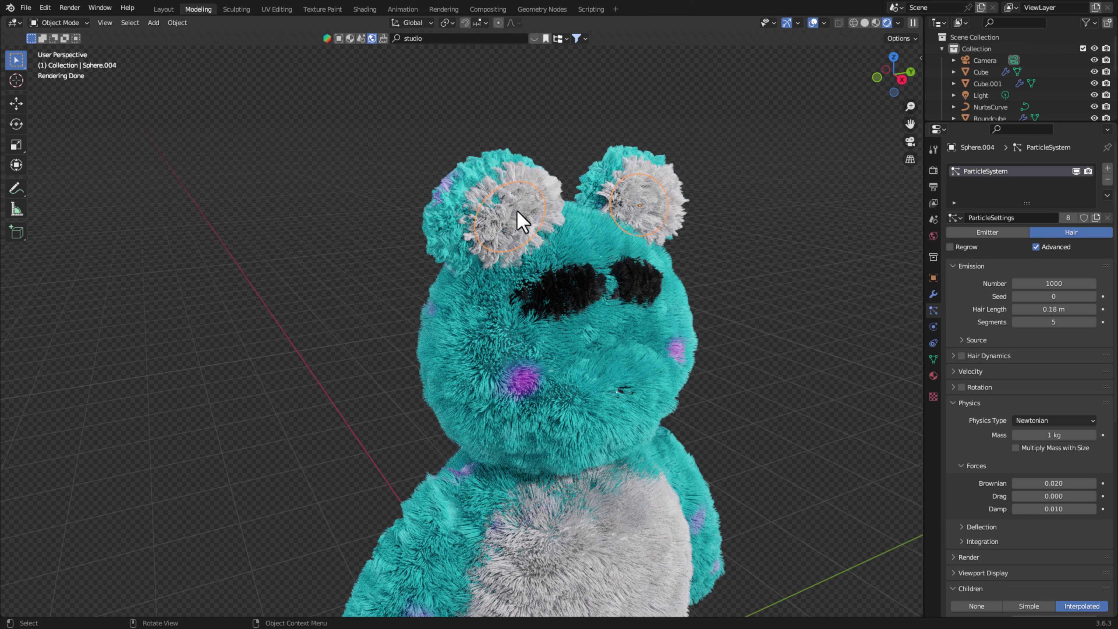
{"action": "left_click", "coordinate": [1097, 217]}
{"action": "left_click_drag", "start_coordinate": [1056, 309], "coordinate": [1039, 309]}
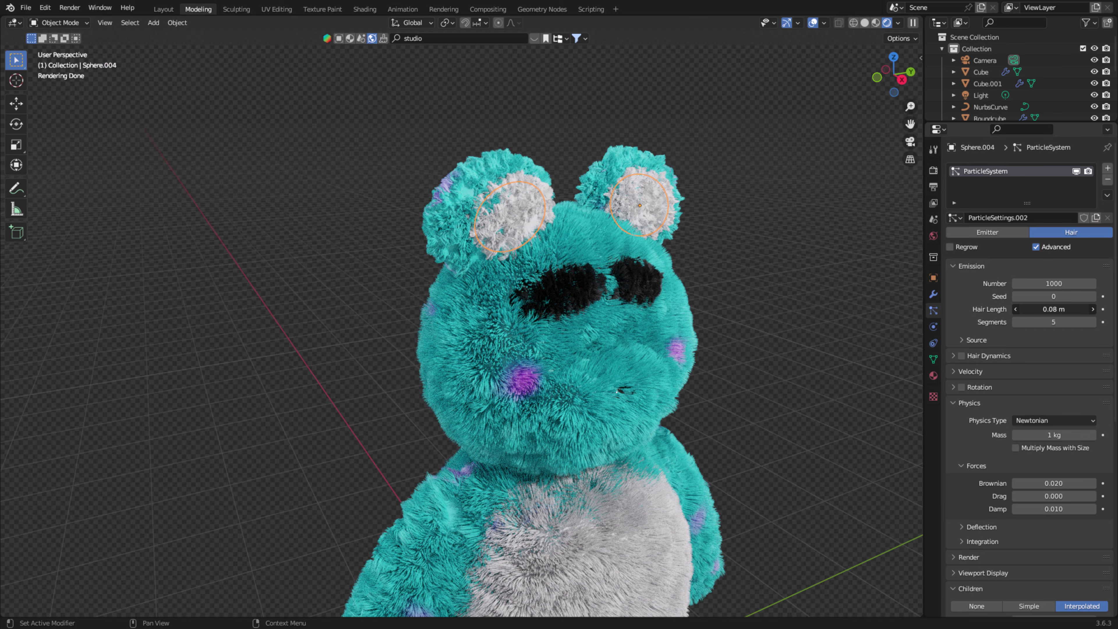
{"action": "key", "text": "g"}
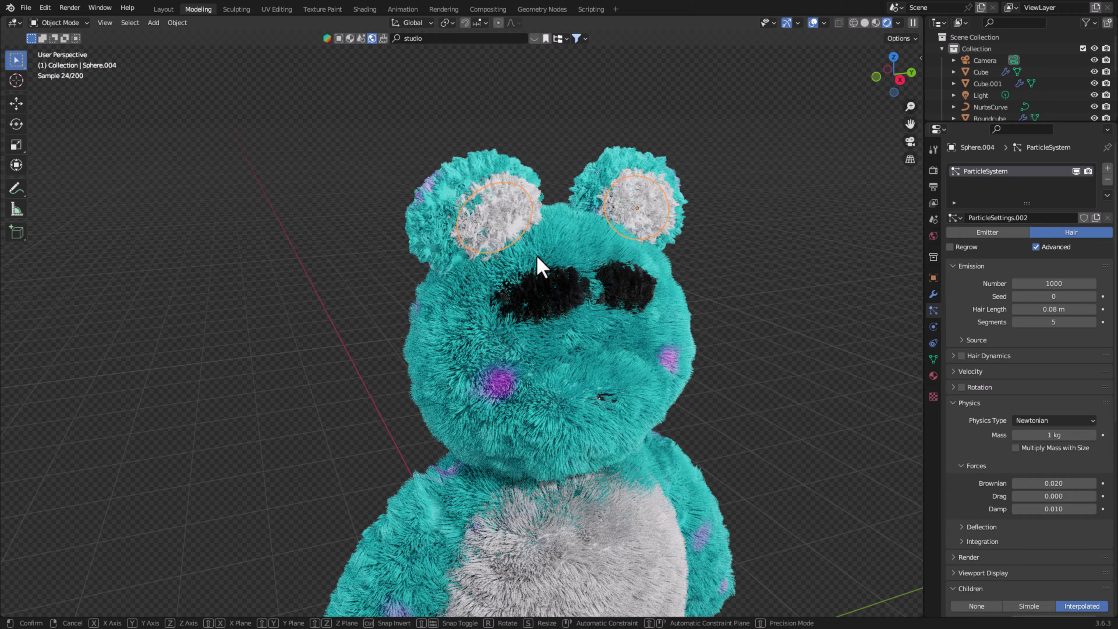
{"action": "left_click", "coordinate": [541, 264]}
{"action": "scroll", "coordinate": [681, 373], "scroll_direction": "down", "scroll_amount": 2}
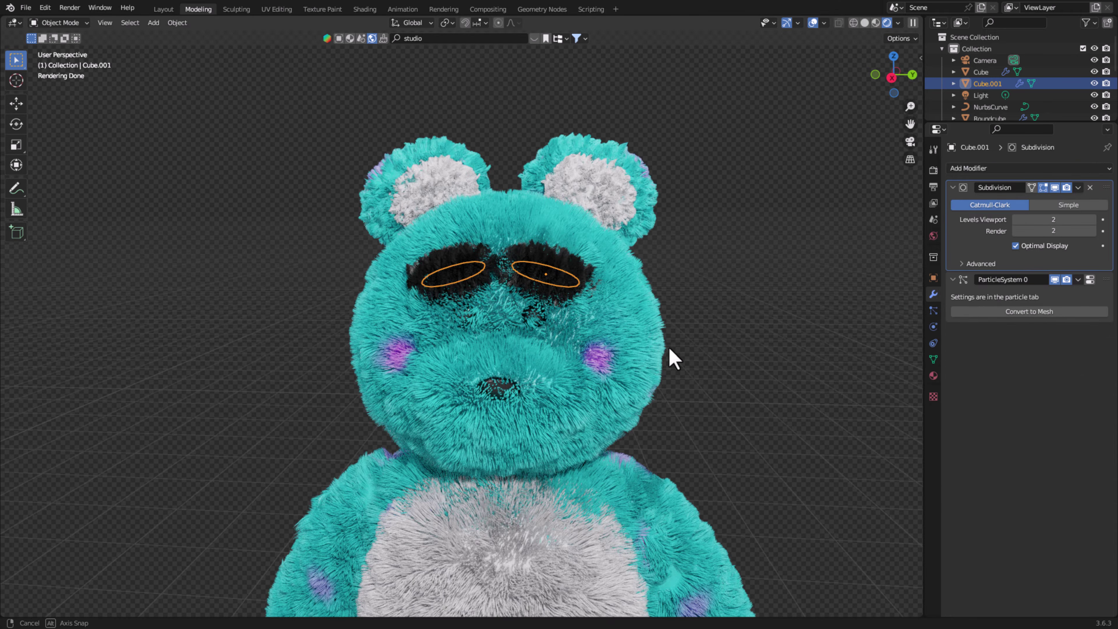
- Separate the eyebrow mesh into individual left and right brow objects
{"action": "key", "text": "Tab"}
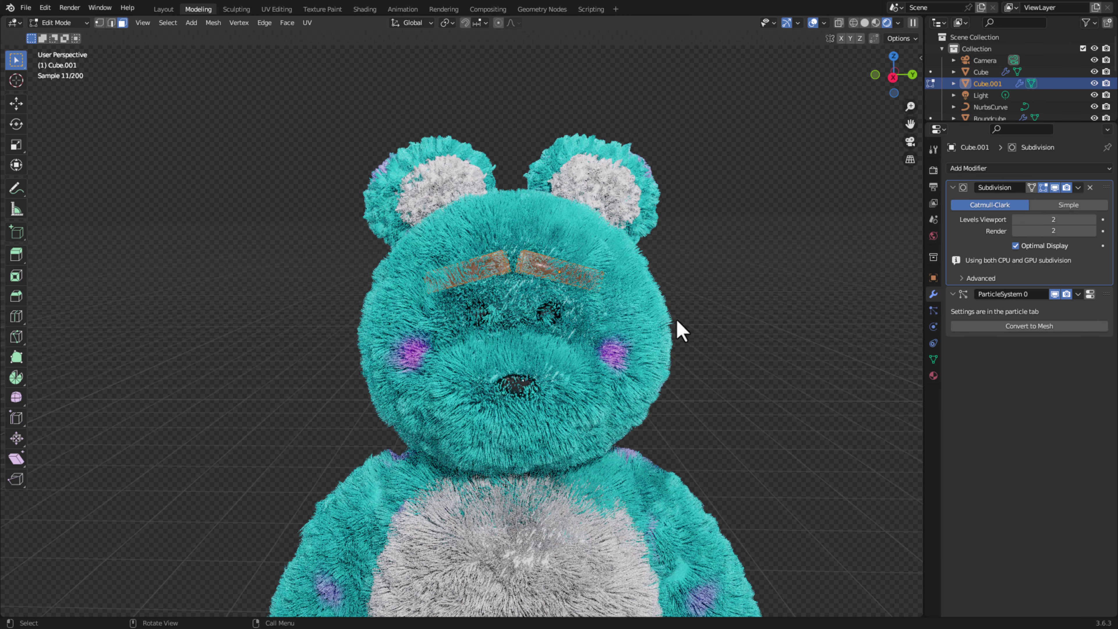
{"action": "key", "text": "p"}
{"action": "left_click", "coordinate": [573, 284]}
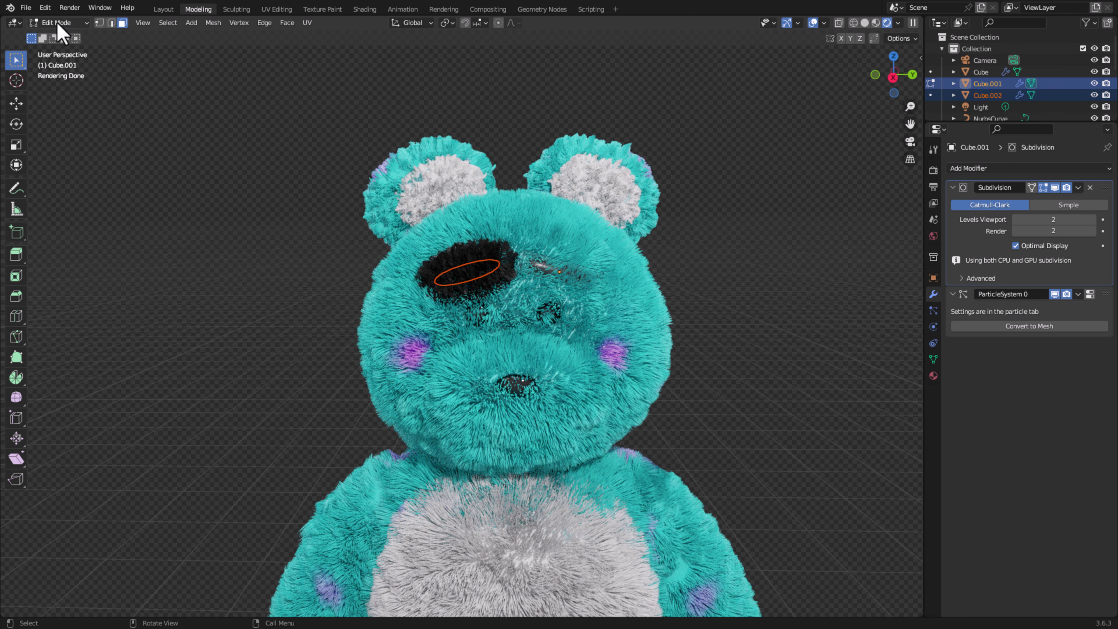
{"action": "left_click", "coordinate": [56, 22]}
{"action": "left_click", "coordinate": [57, 37]}
- Set the left eyebrow's origin to its geometry and save
{"action": "left_click", "coordinate": [481, 278]}
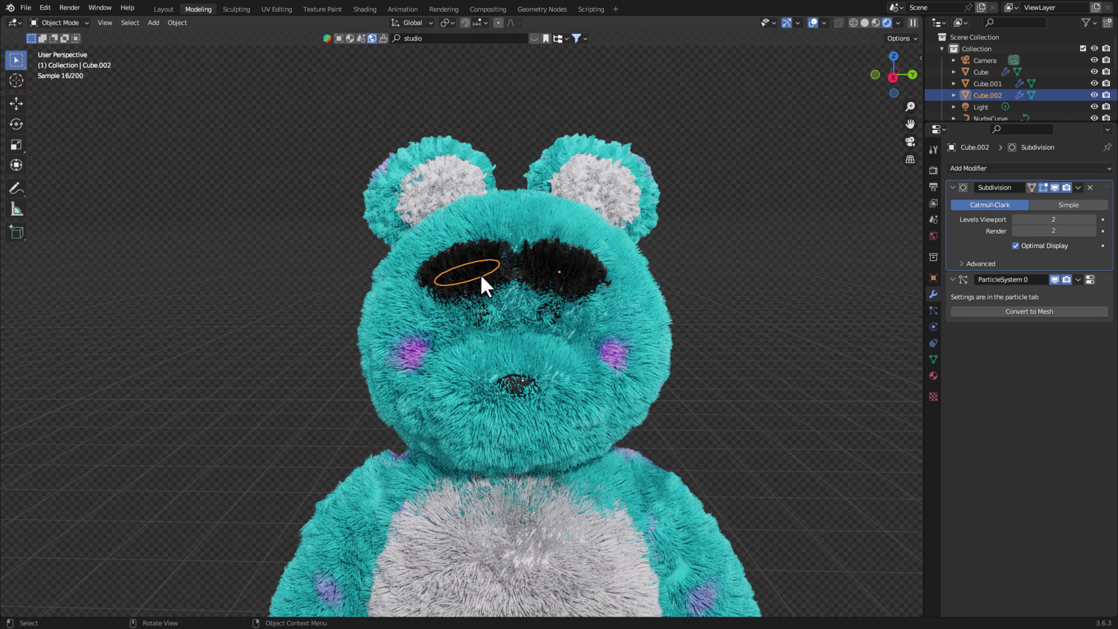
{"action": "left_click", "coordinate": [177, 23]}
{"action": "mouse_move", "coordinate": [197, 47]}
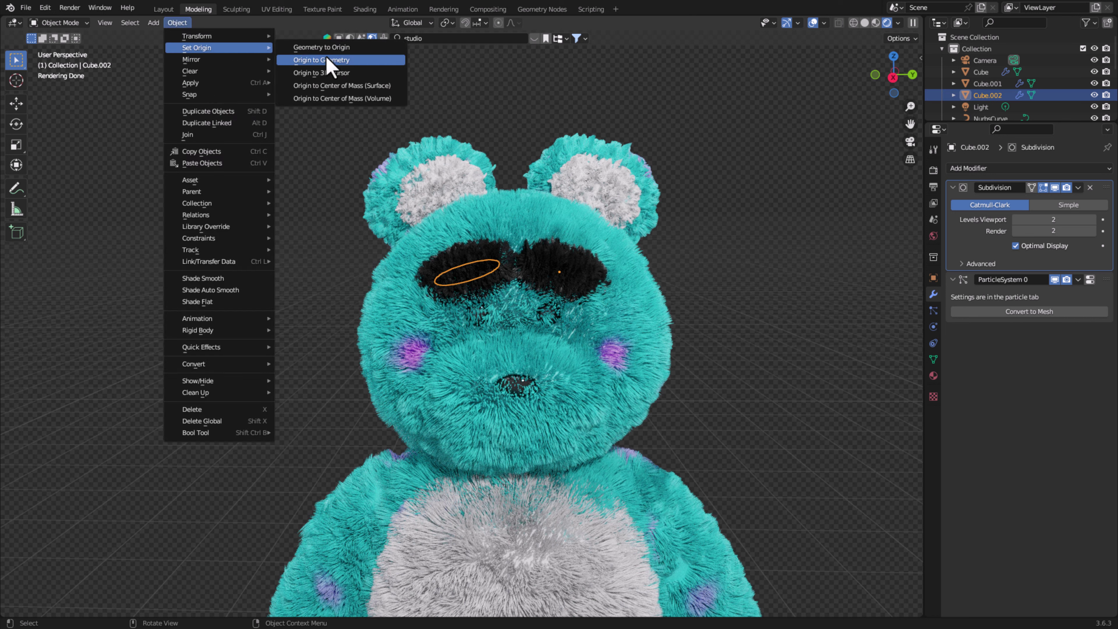
{"action": "left_click", "coordinate": [326, 60]}
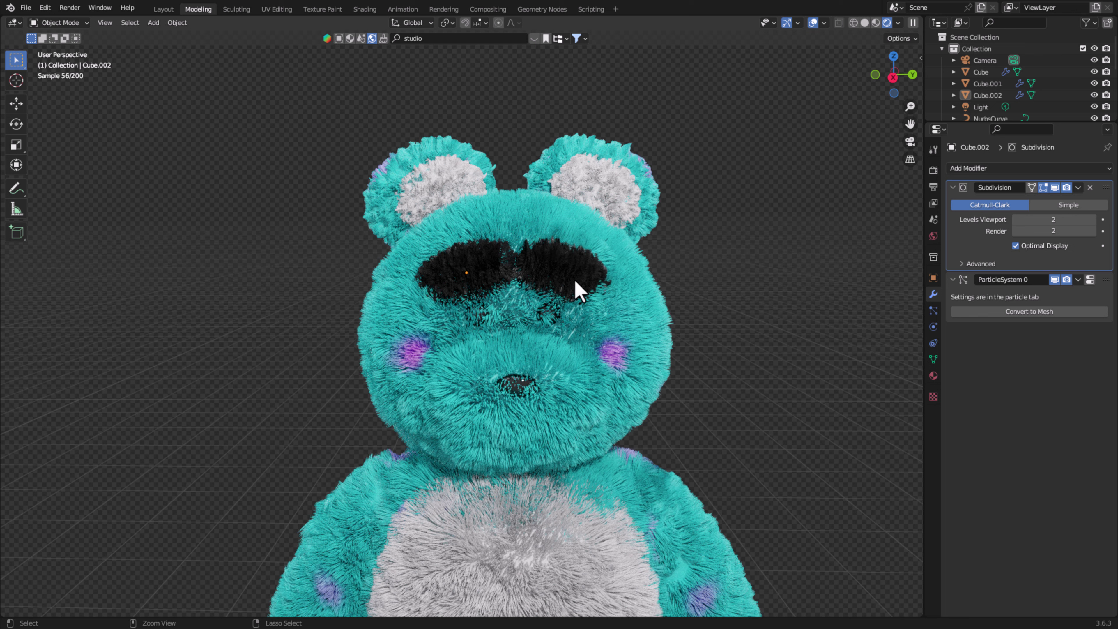
{"action": "key", "text": "ctrl+s"}
- Flatten both eyebrows along Z to about 0.409
{"action": "left_click", "coordinate": [474, 279]}
{"action": "left_click", "coordinate": [562, 276], "text": "shift"}
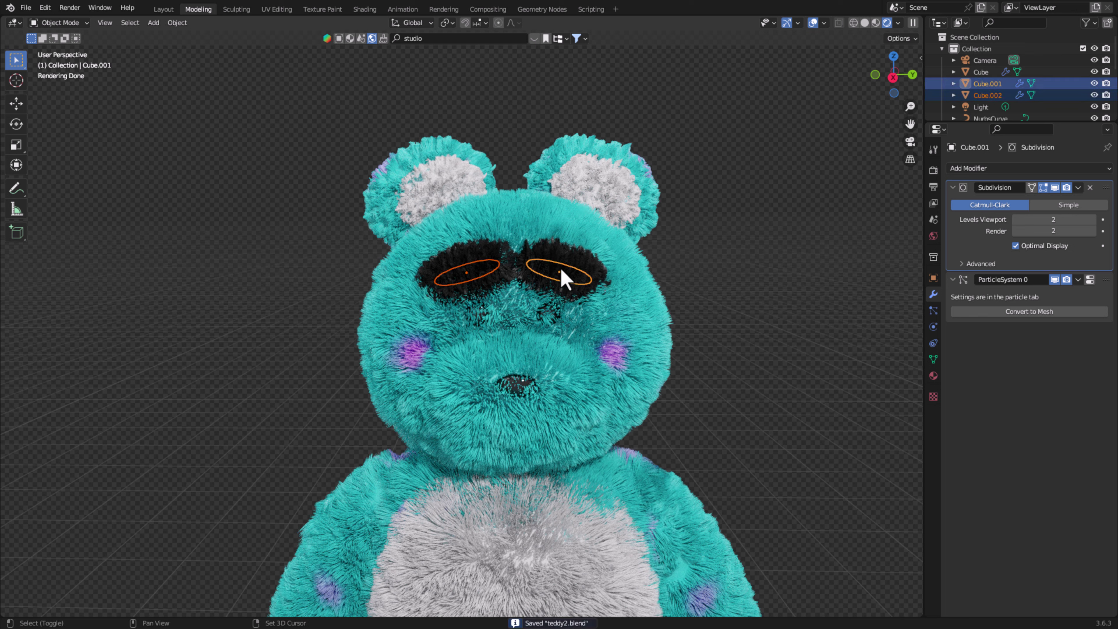
{"action": "key", "text": "s"}
{"action": "key", "text": "z"}
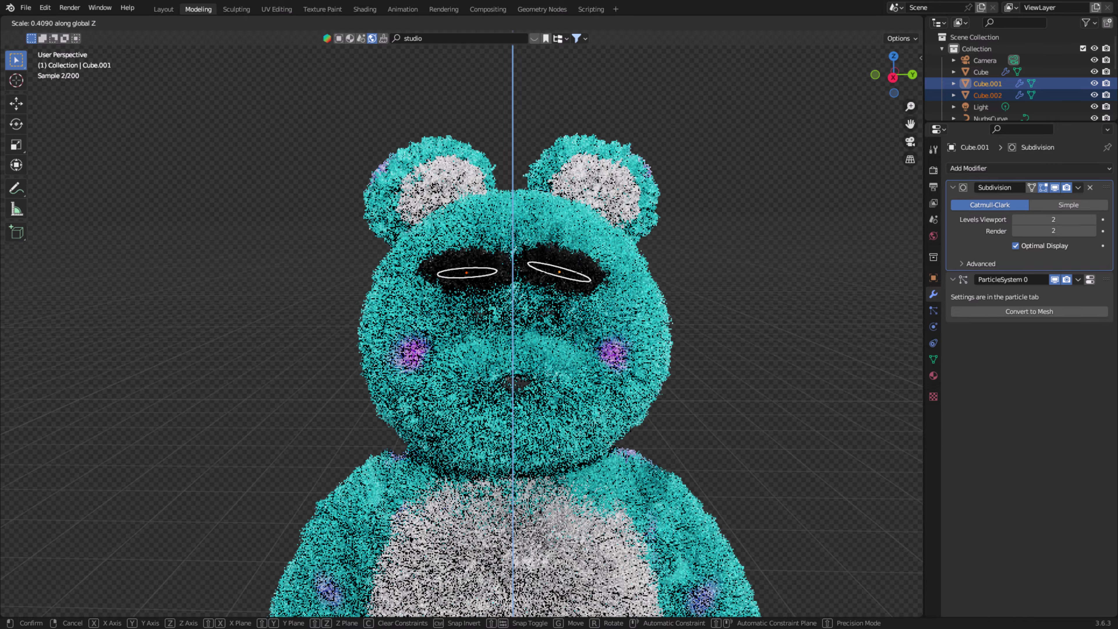
{"action": "left_click", "coordinate": [474, 280]}
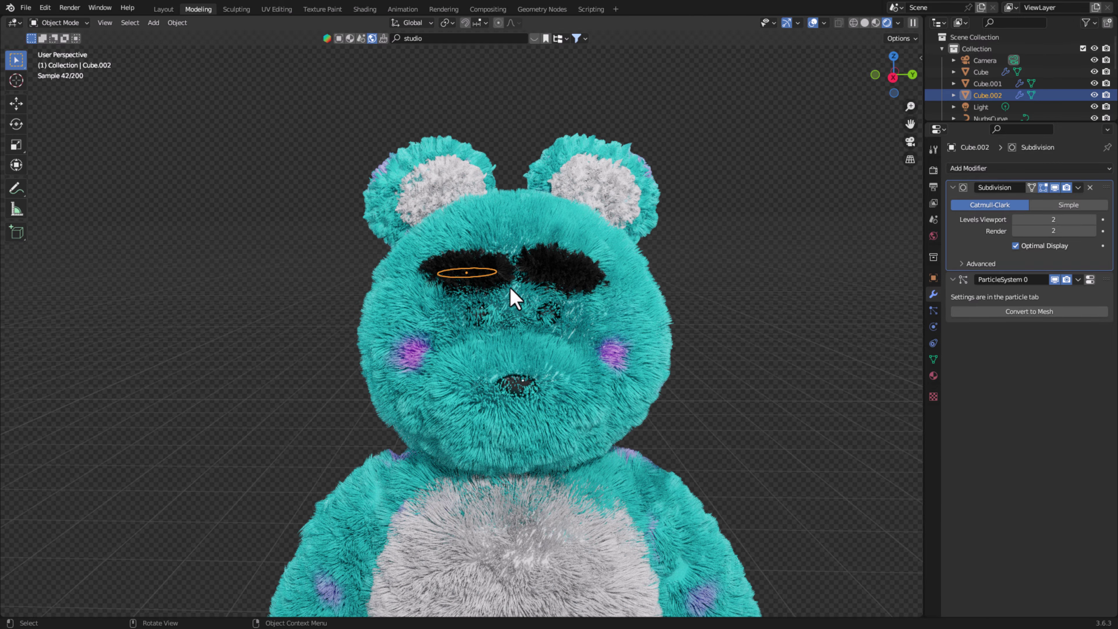
- Tilt the left eyebrow into its new brow angle and save teddy2.blend
{"action": "key", "text": "g"}
{"action": "key", "text": "x"}
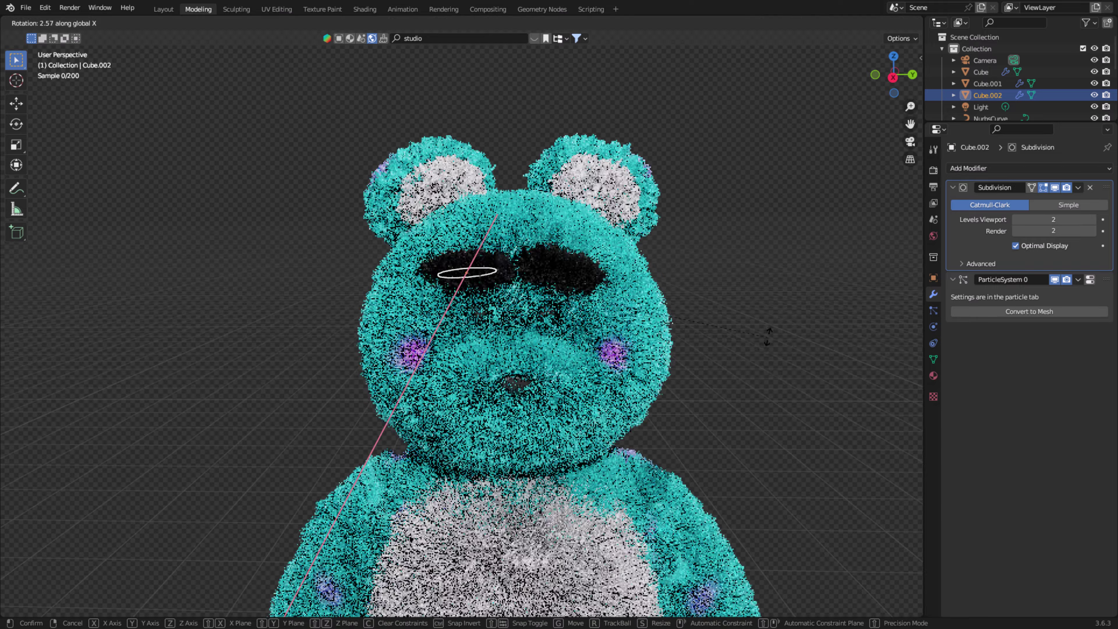
{"action": "key", "text": "y"}
{"action": "key", "text": "ctrl+s"}
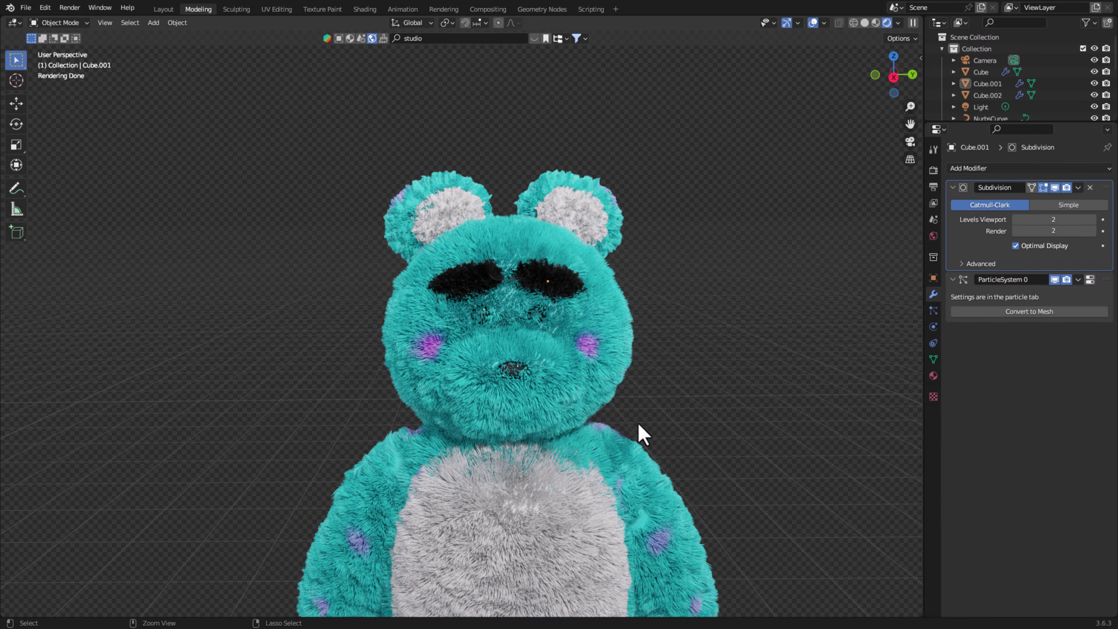
- Orbit back to face the bear and select its head
{"action": "scroll", "coordinate": [661, 427], "scroll_direction": "up", "scroll_amount": 2}
{"action": "middle_click_drag", "start_coordinate": [669, 433], "coordinate": [616, 346]}
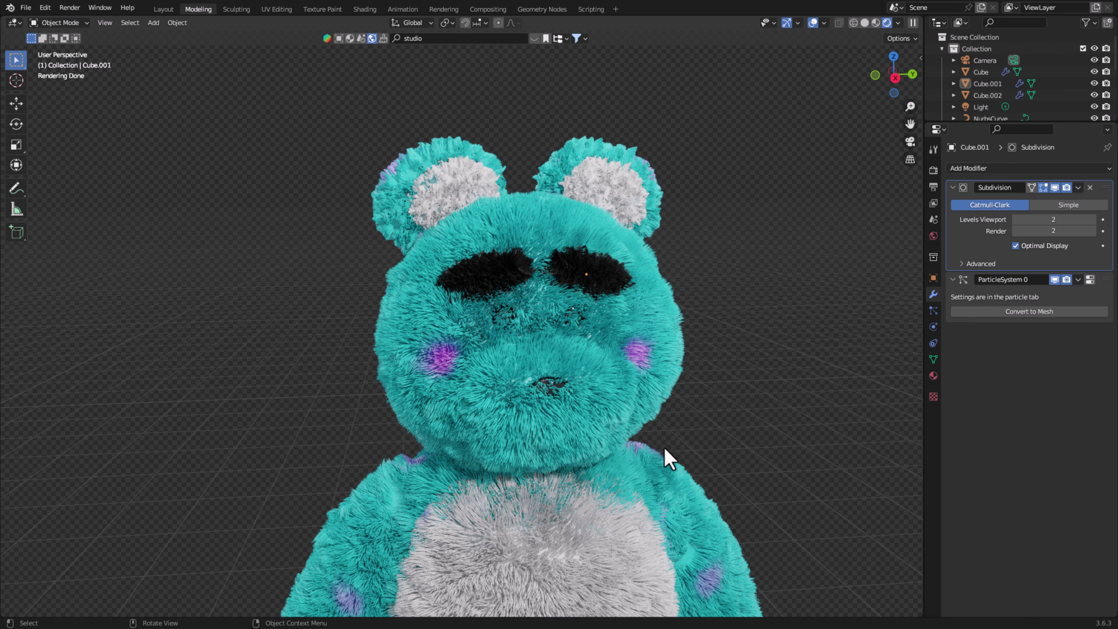
{"action": "middle_click_drag", "start_coordinate": [679, 450], "coordinate": [687, 442]}
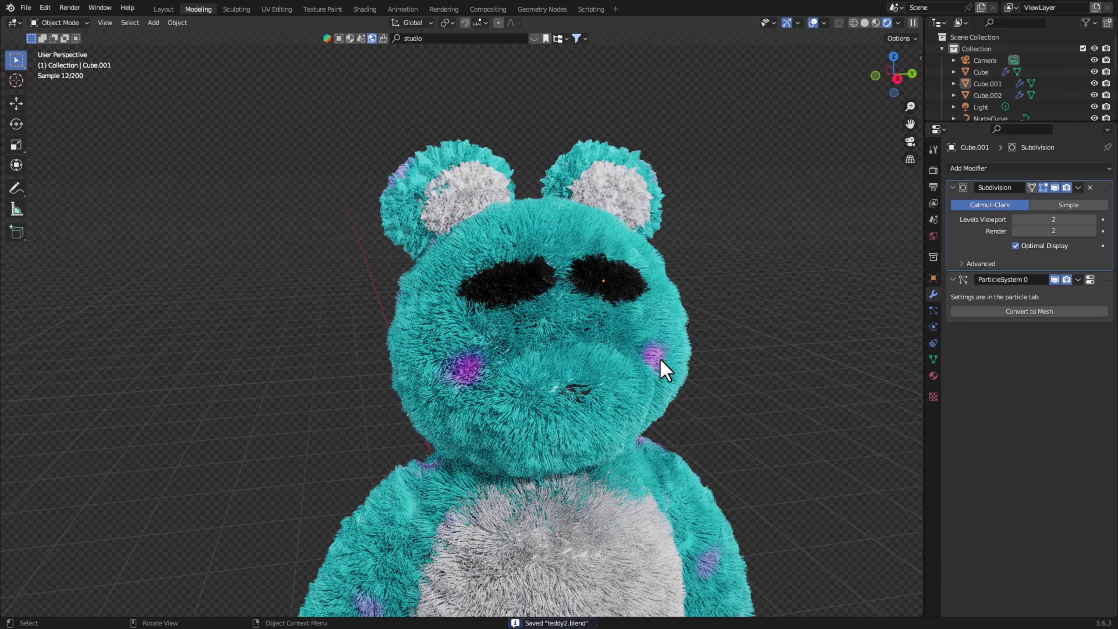
{"action": "left_click", "coordinate": [663, 363]}
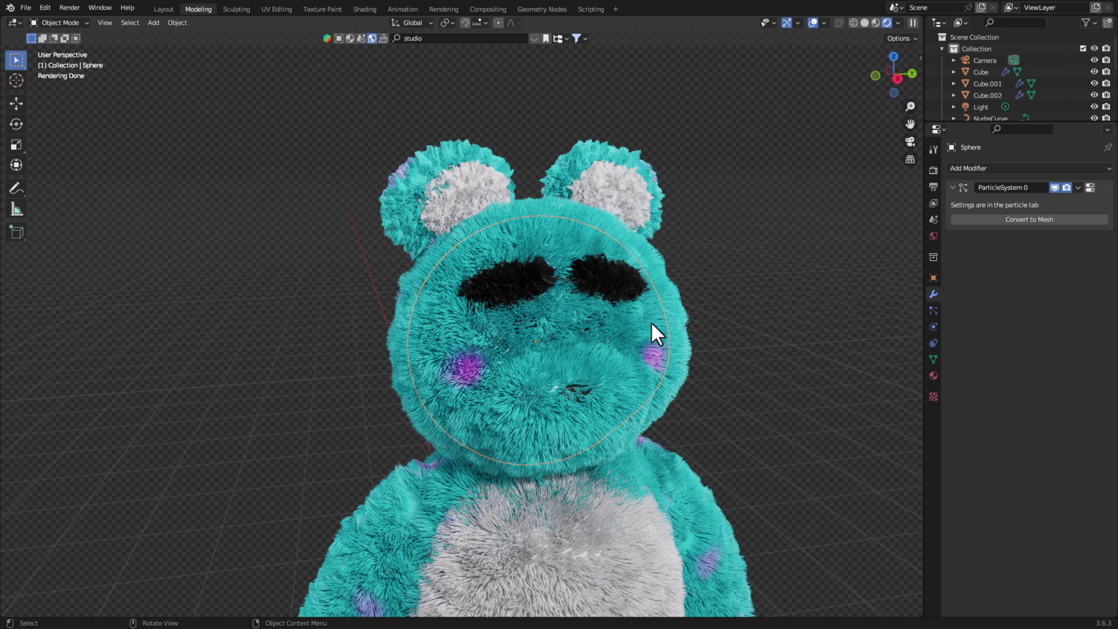
- Put the head into Weight Paint mode in the Texture Paint workspace
{"action": "left_click", "coordinate": [321, 9]}
{"action": "left_click", "coordinate": [423, 23]}
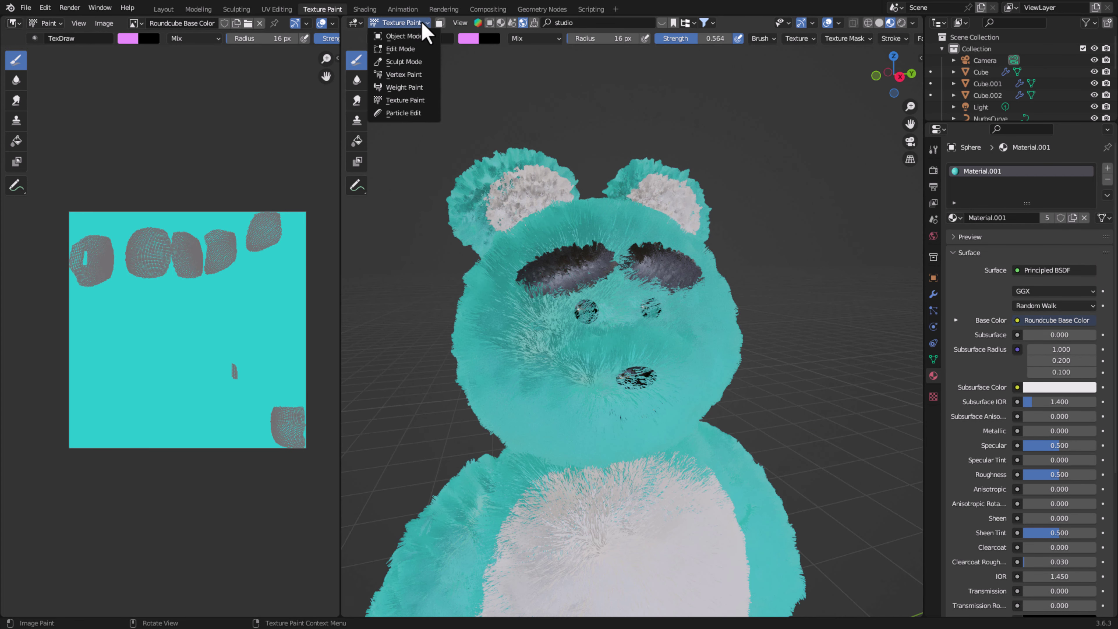
{"action": "left_click", "coordinate": [413, 88]}
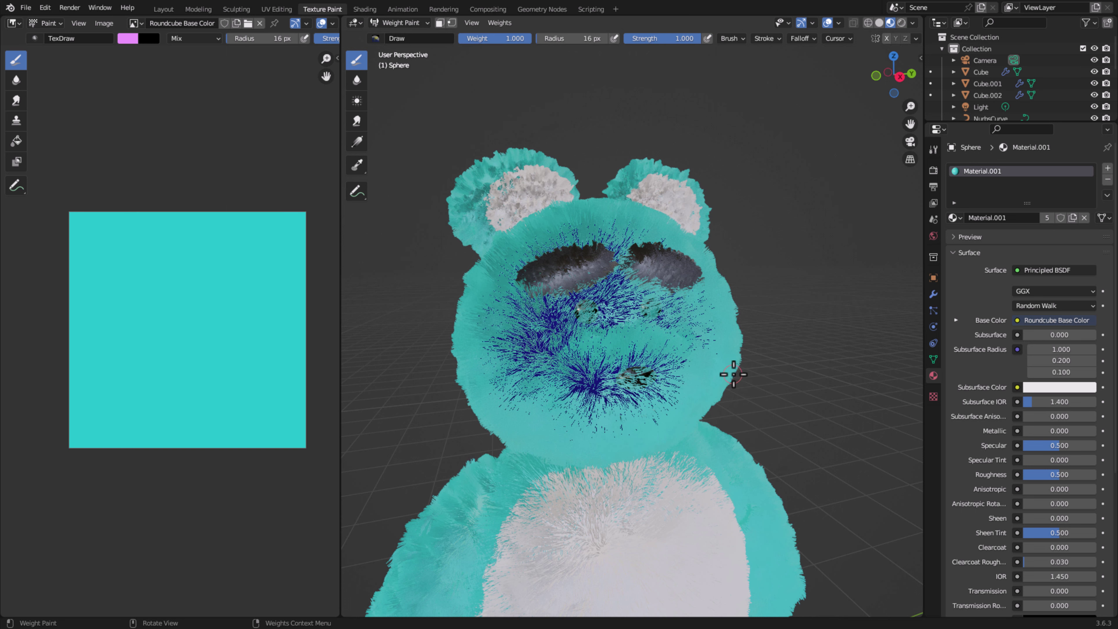
{"action": "middle_click_drag", "start_coordinate": [786, 370], "coordinate": [787, 374]}
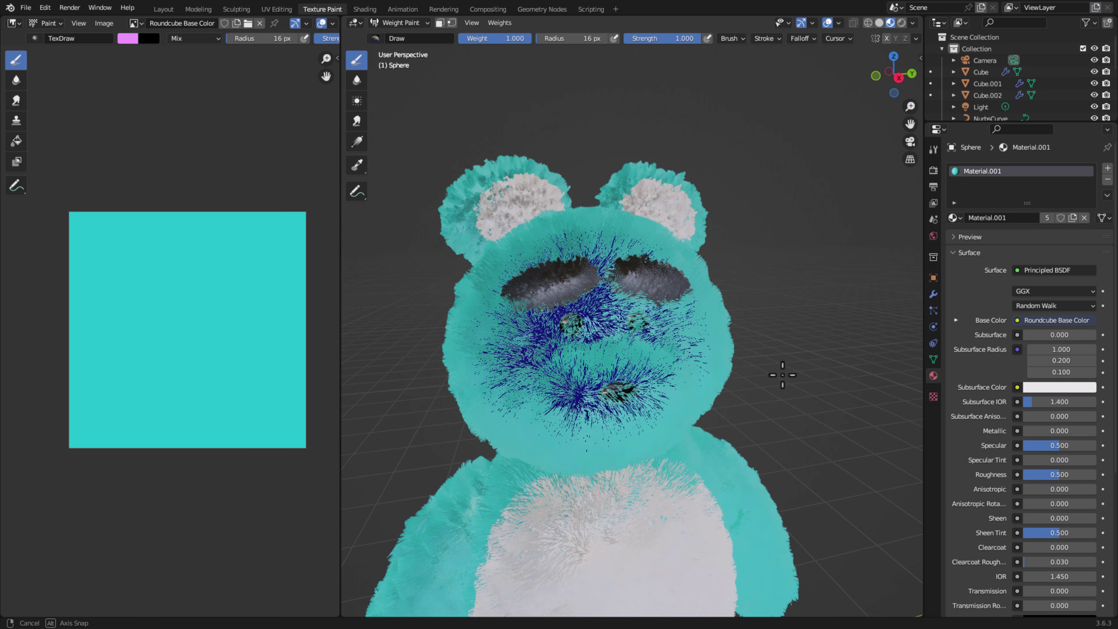
- Turn off the head hair particles' Realtime viewport display
{"action": "left_click", "coordinate": [933, 310]}
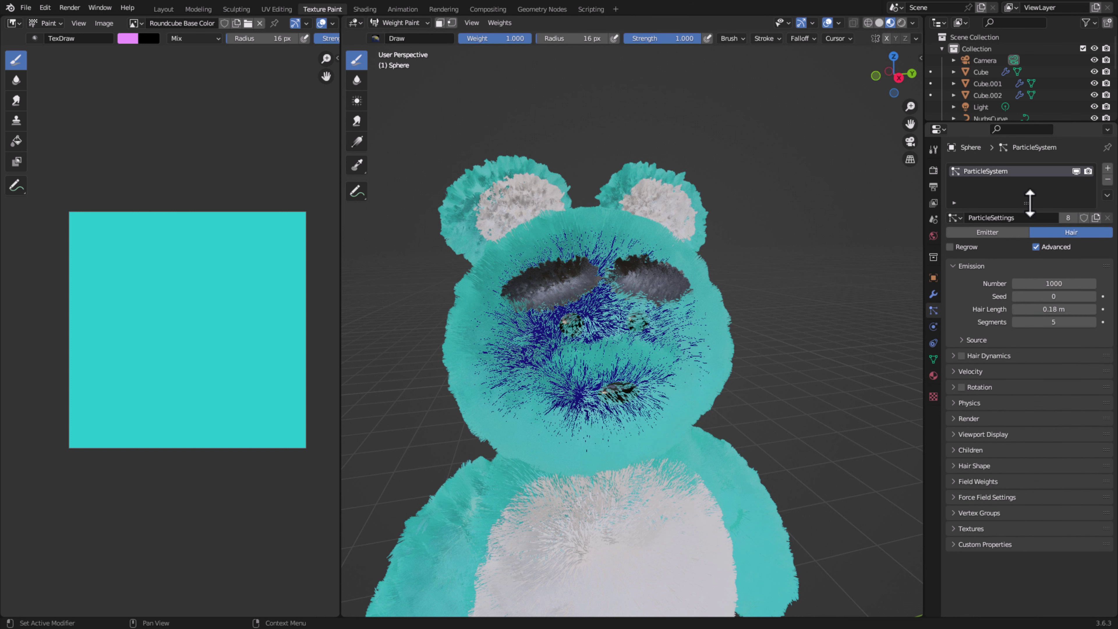
{"action": "left_click", "coordinate": [1076, 171]}
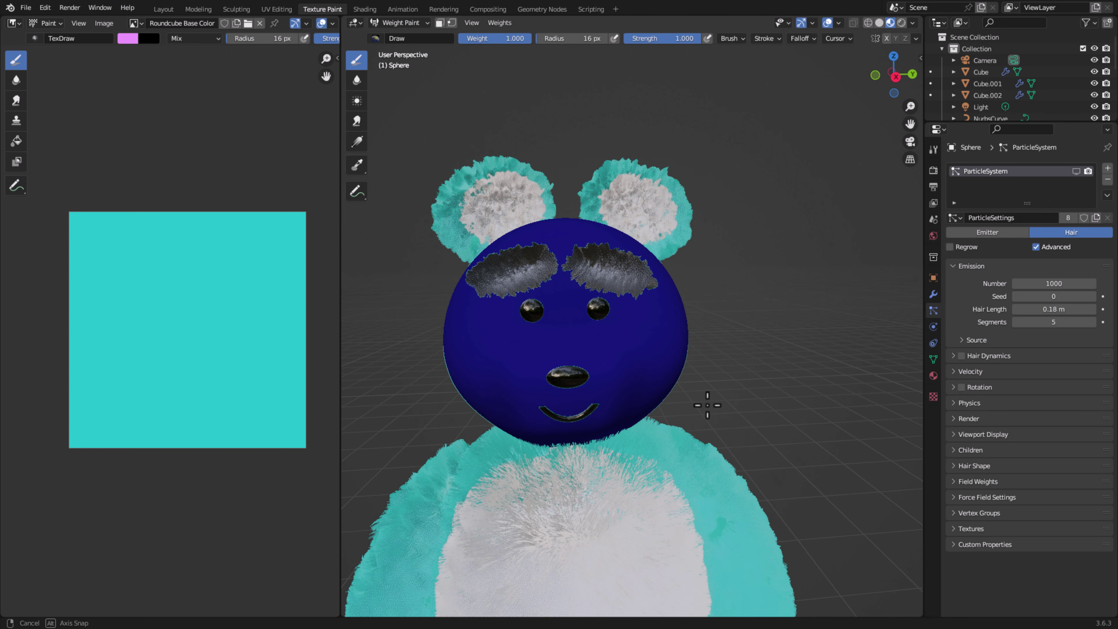
{"action": "scroll", "coordinate": [706, 400], "scroll_direction": "up", "scroll_amount": 1}
{"action": "scroll", "coordinate": [648, 361], "scroll_direction": "up", "scroll_amount": 1}
{"action": "scroll", "coordinate": [598, 341], "scroll_direction": "up", "scroll_amount": 1}
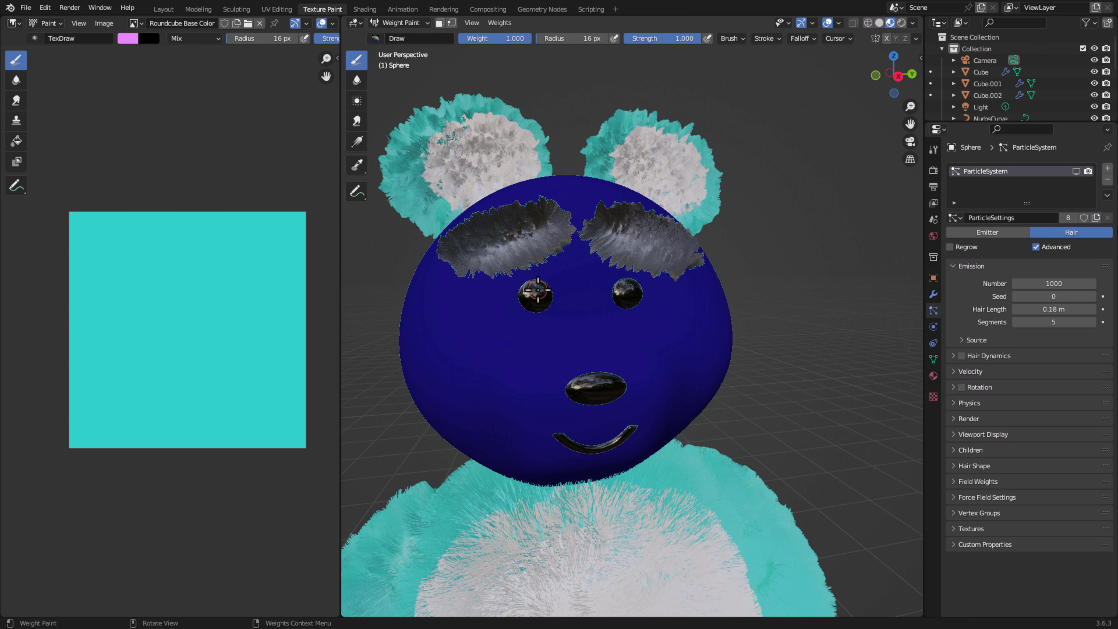
- Paint hair-density weight around the left eye with a 24 px brush, then return to Object Mode
{"action": "key", "text": "f"}
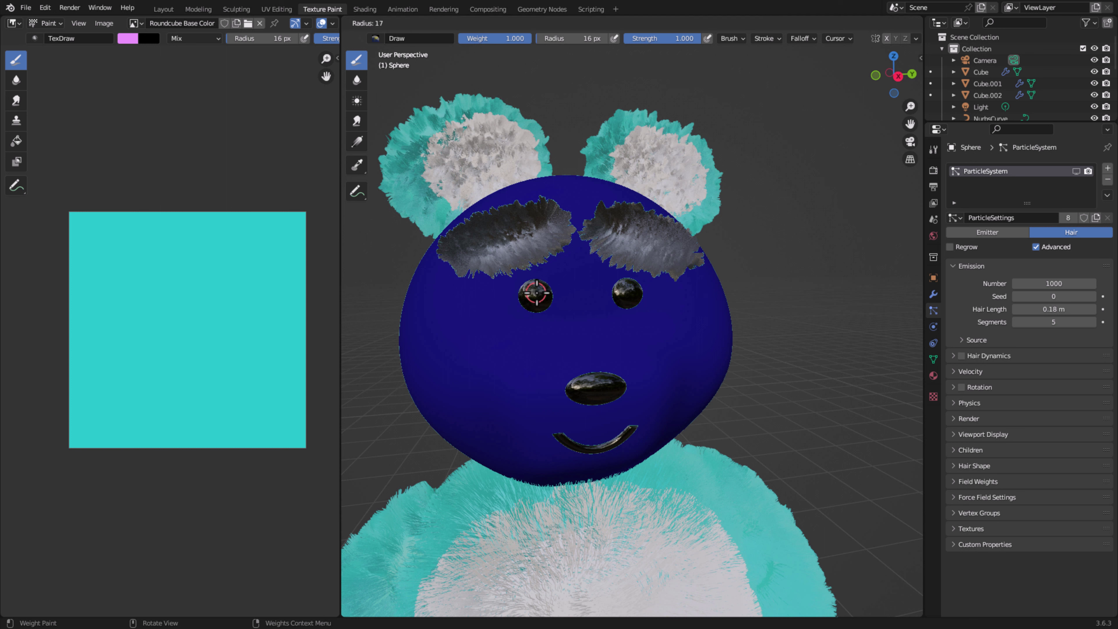
{"action": "left_click", "coordinate": [536, 294]}
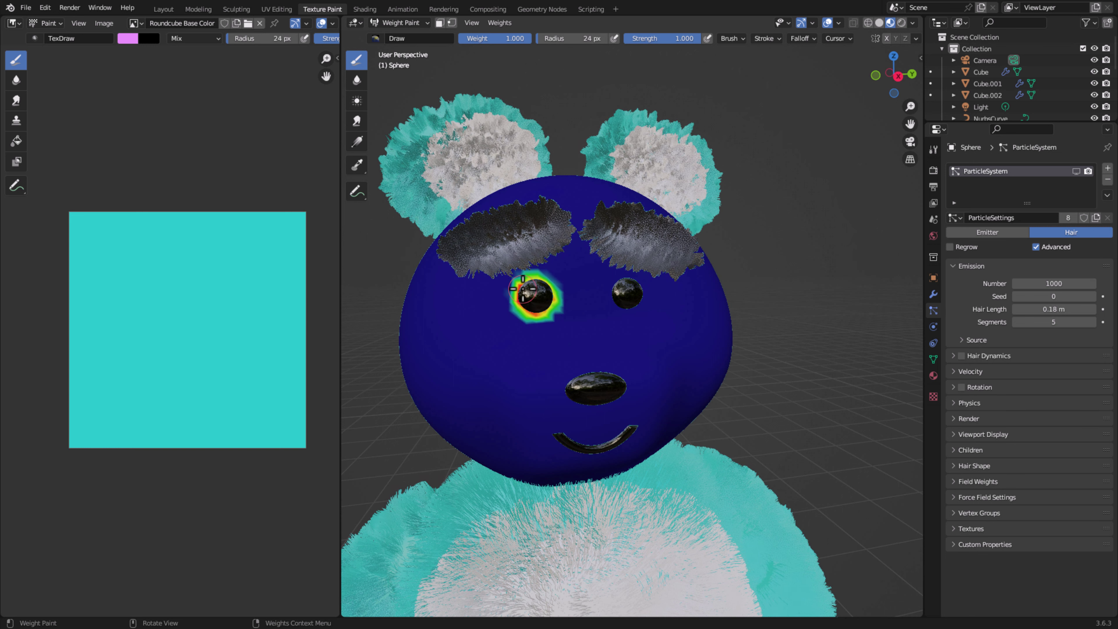
{"action": "mouse_move", "coordinate": [530, 283]}
{"action": "left_mouse_down"}
{"action": "mouse_move", "coordinate": [551, 308]}
{"action": "mouse_move", "coordinate": [533, 310]}
{"action": "mouse_move", "coordinate": [532, 282]}
{"action": "mouse_move", "coordinate": [550, 301]}
{"action": "left_mouse_up"}
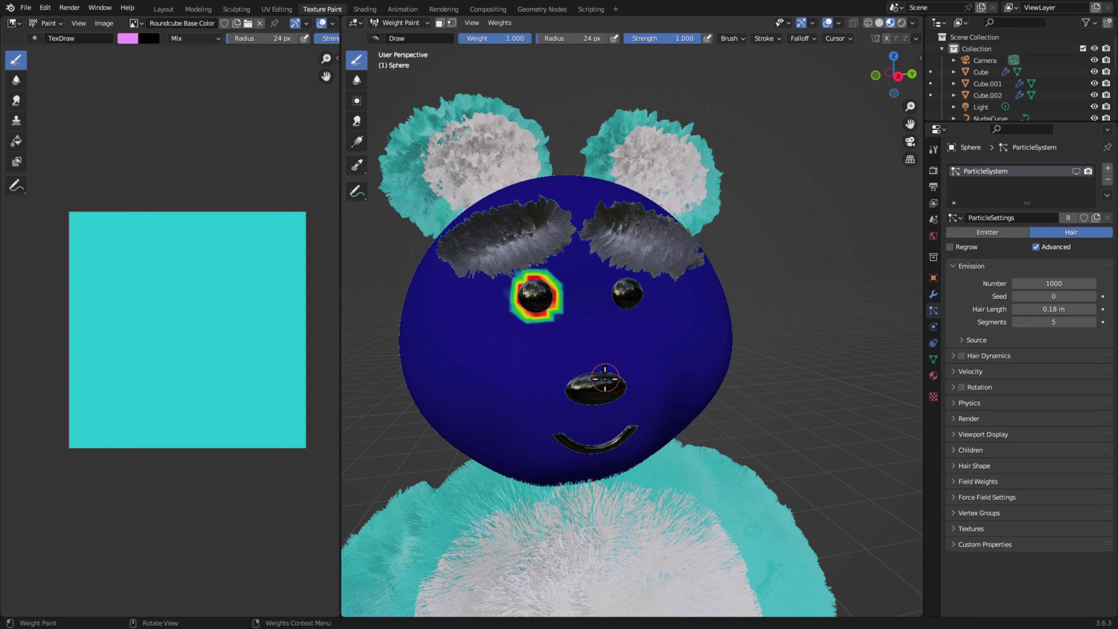
{"action": "scroll", "coordinate": [591, 335], "scroll_direction": "down", "scroll_amount": 1}
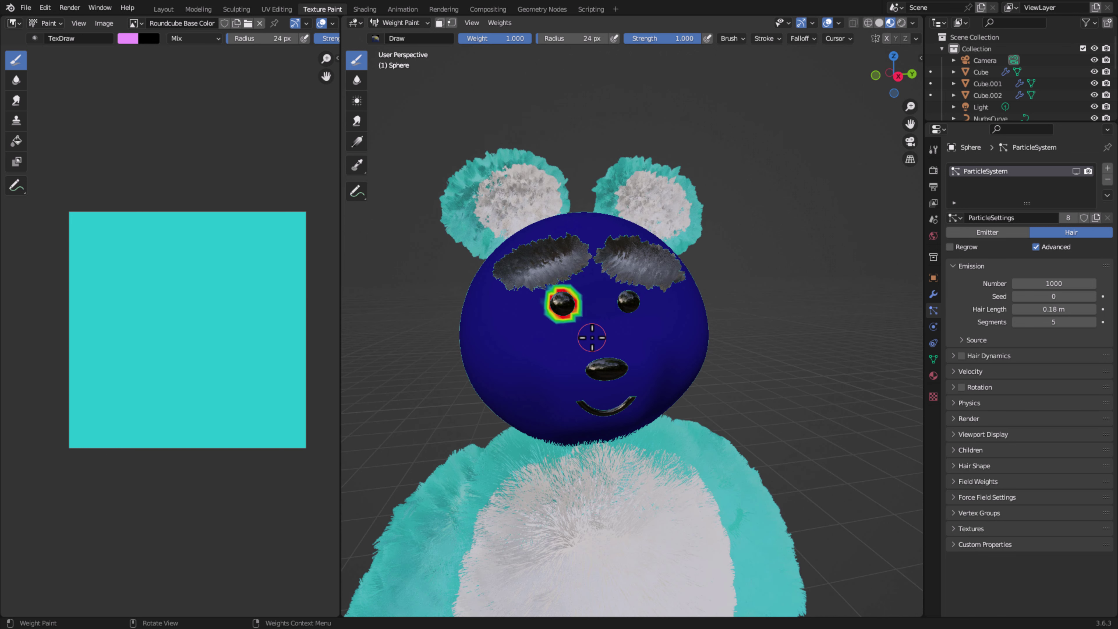
{"action": "scroll", "coordinate": [597, 342], "scroll_direction": "up", "scroll_amount": 1}
{"action": "middle_click_drag", "start_coordinate": [641, 348], "coordinate": [692, 396]}
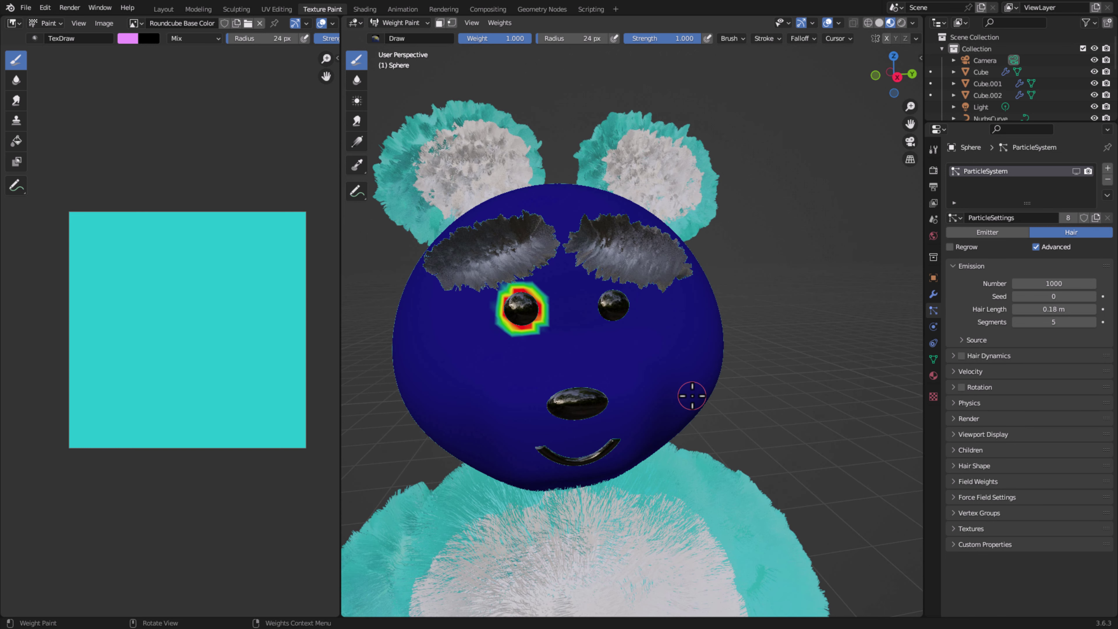
{"action": "left_click", "coordinate": [399, 23]}
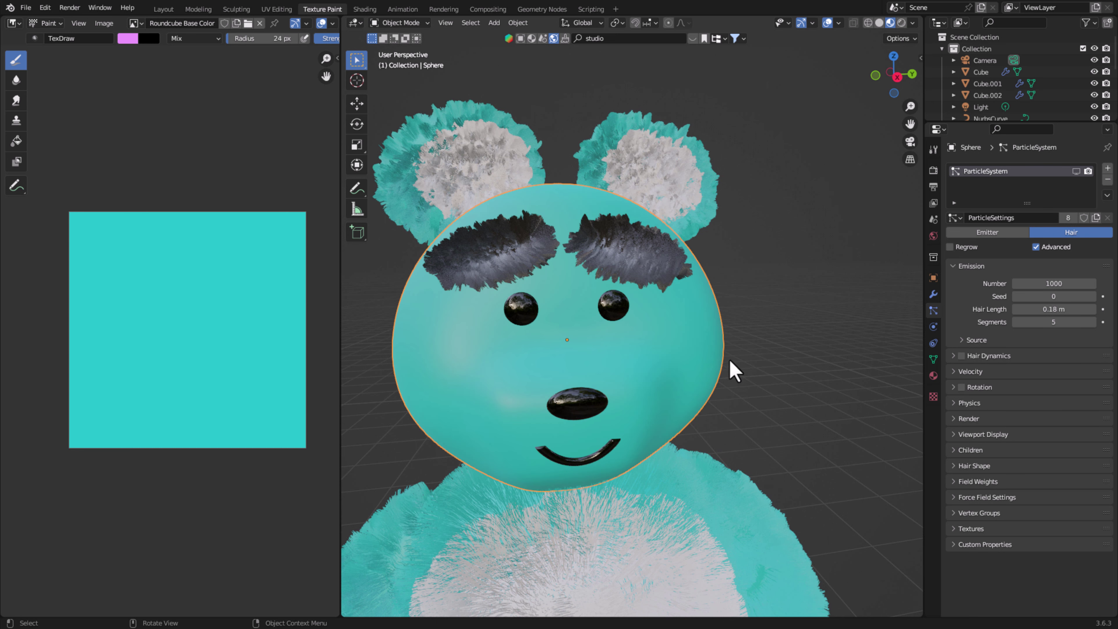
- Add a level-2 Subdivision Surface modifier to the head
{"action": "key", "text": "Tab"}
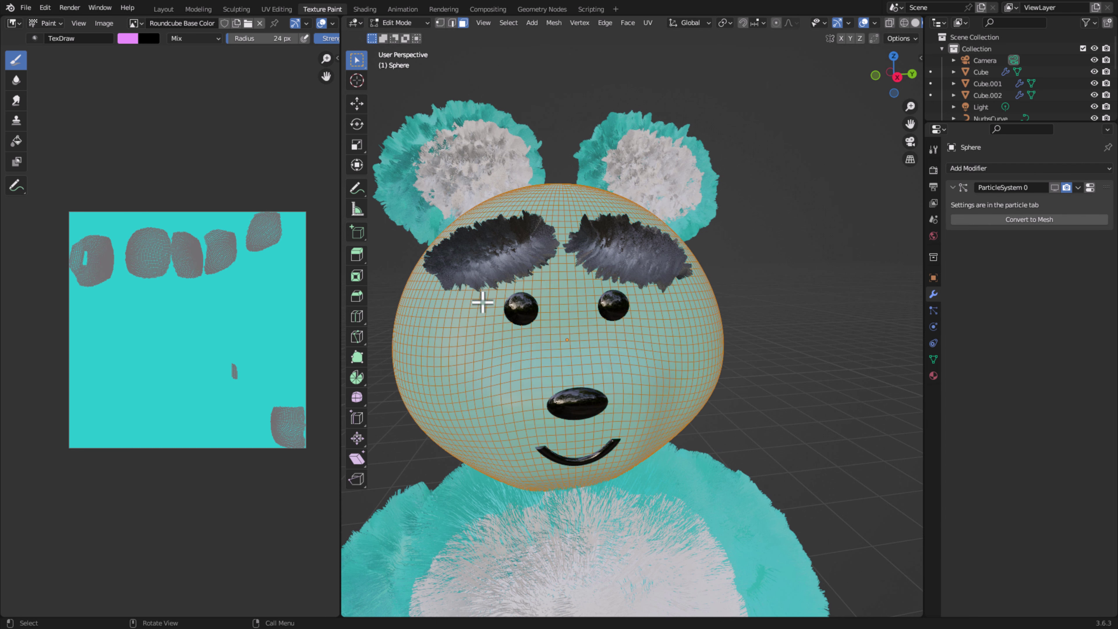
{"action": "key", "text": "Tab"}
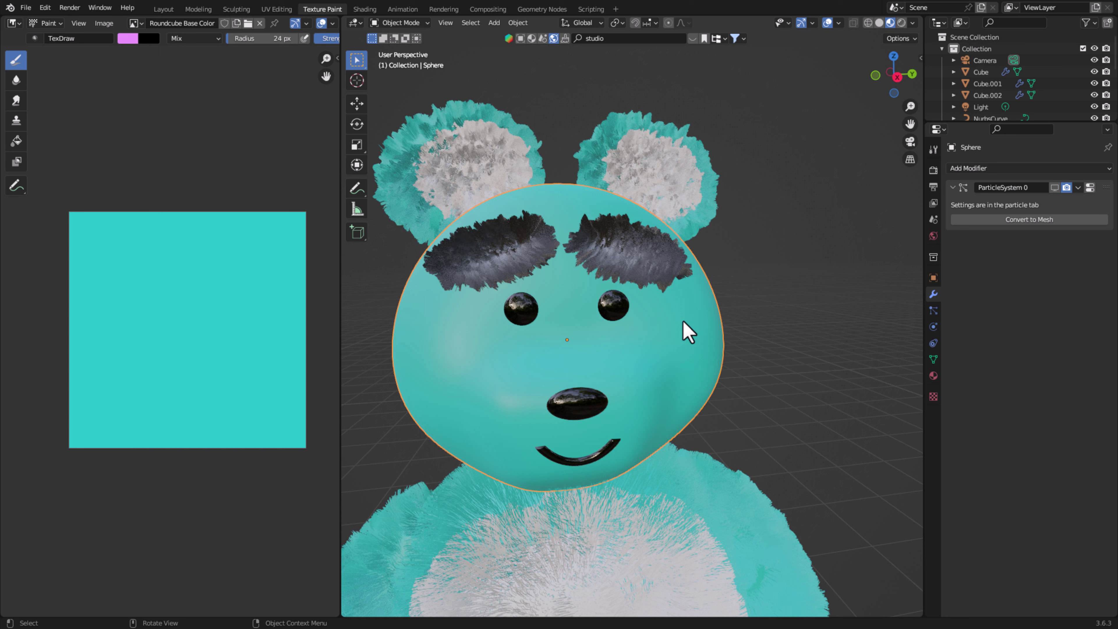
{"action": "key", "text": "ctrl+2"}
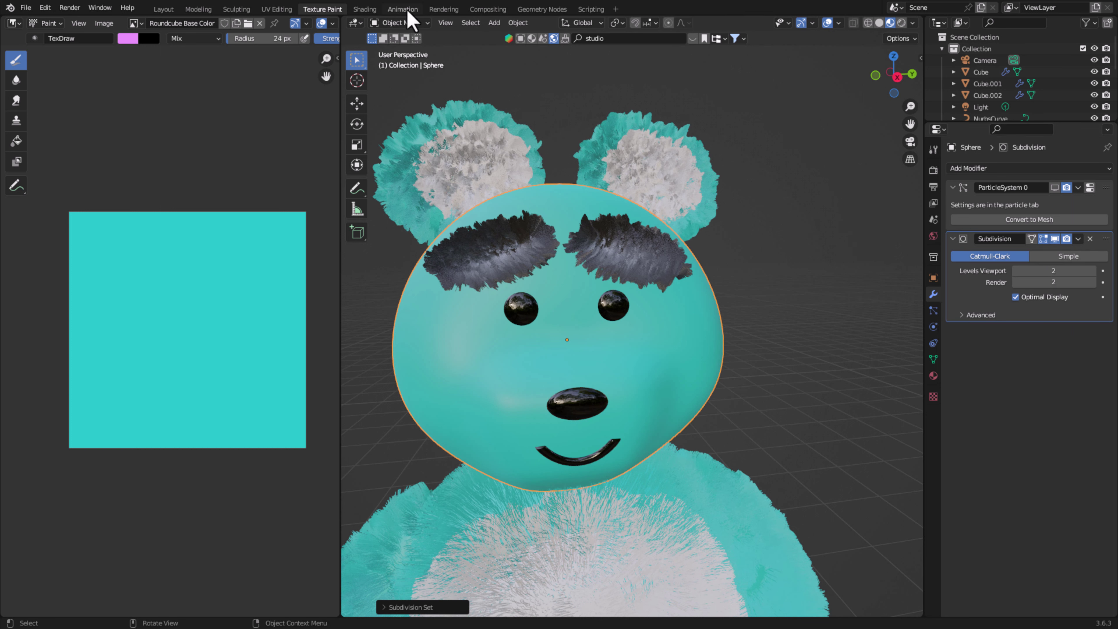
- In Weight Paint mode, paint a weight ring around the right eye
{"action": "left_click", "coordinate": [407, 23]}
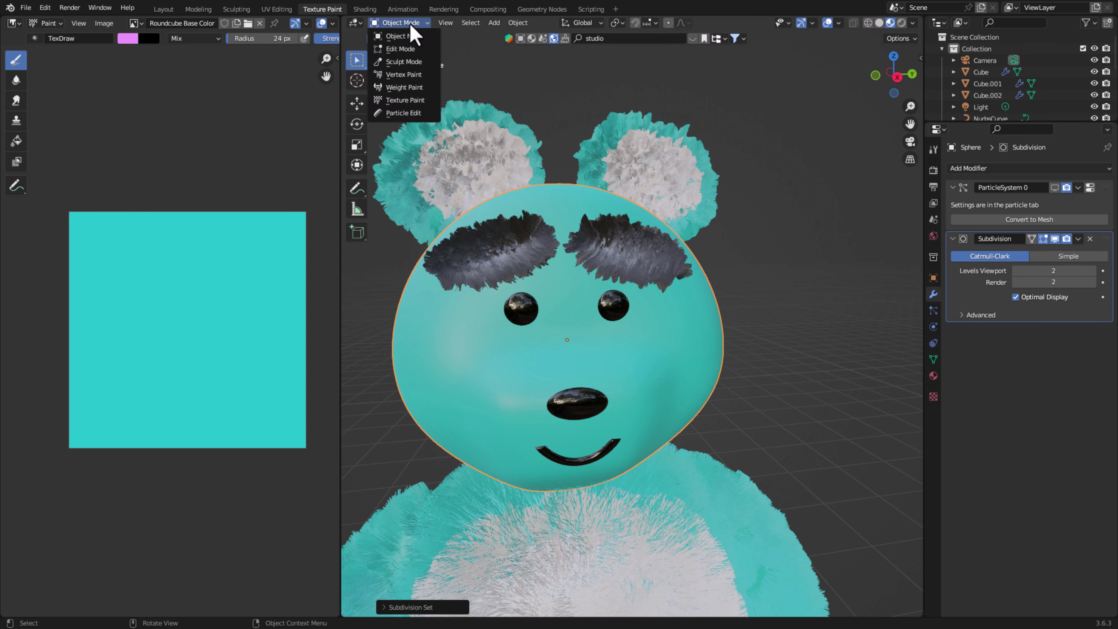
{"action": "left_click", "coordinate": [418, 87]}
{"action": "left_click", "coordinate": [601, 301]}
{"action": "mouse_move", "coordinate": [601, 301]}
{"action": "left_mouse_down"}
{"action": "mouse_move", "coordinate": [609, 287]}
{"action": "mouse_move", "coordinate": [627, 302]}
{"action": "mouse_move", "coordinate": [610, 325]}
{"action": "mouse_move", "coordinate": [595, 308]}
{"action": "mouse_move", "coordinate": [601, 319]}
{"action": "mouse_move", "coordinate": [627, 303]}
{"action": "left_mouse_up"}
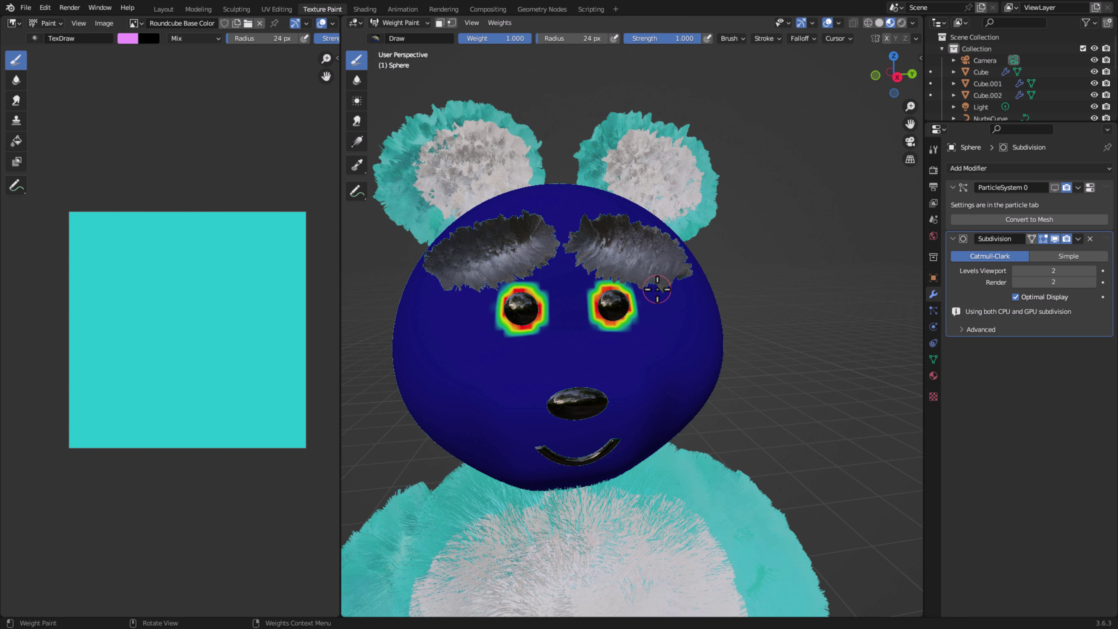
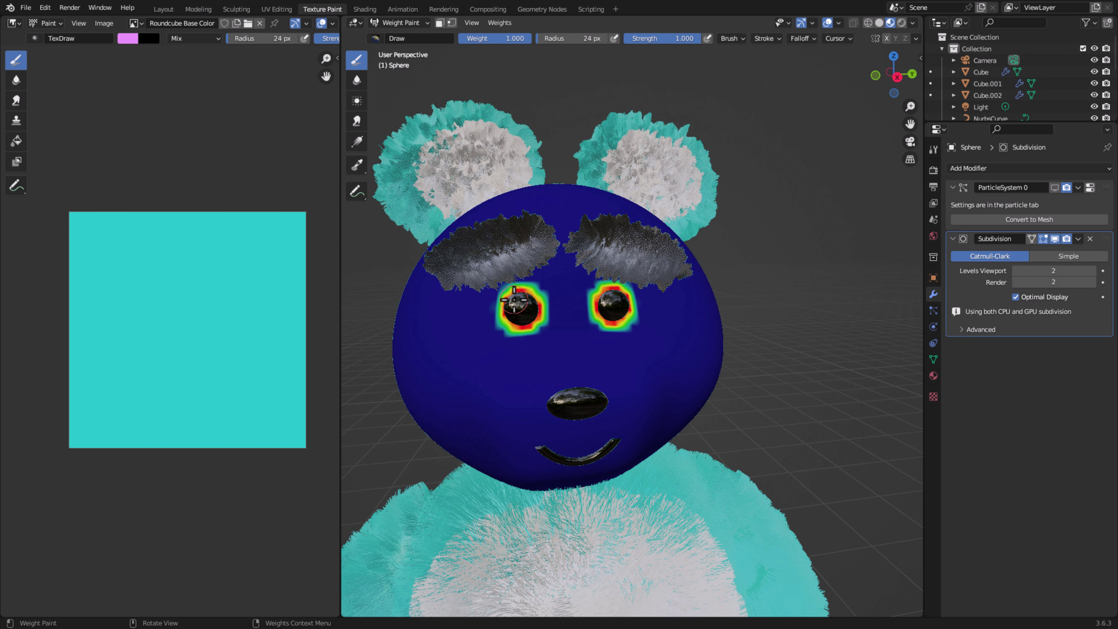
- Paint full weight around the bear's nose and apply the head's Subdivision modifier
{"action": "middle_click_drag", "start_coordinate": [515, 300], "coordinate": [541, 381]}
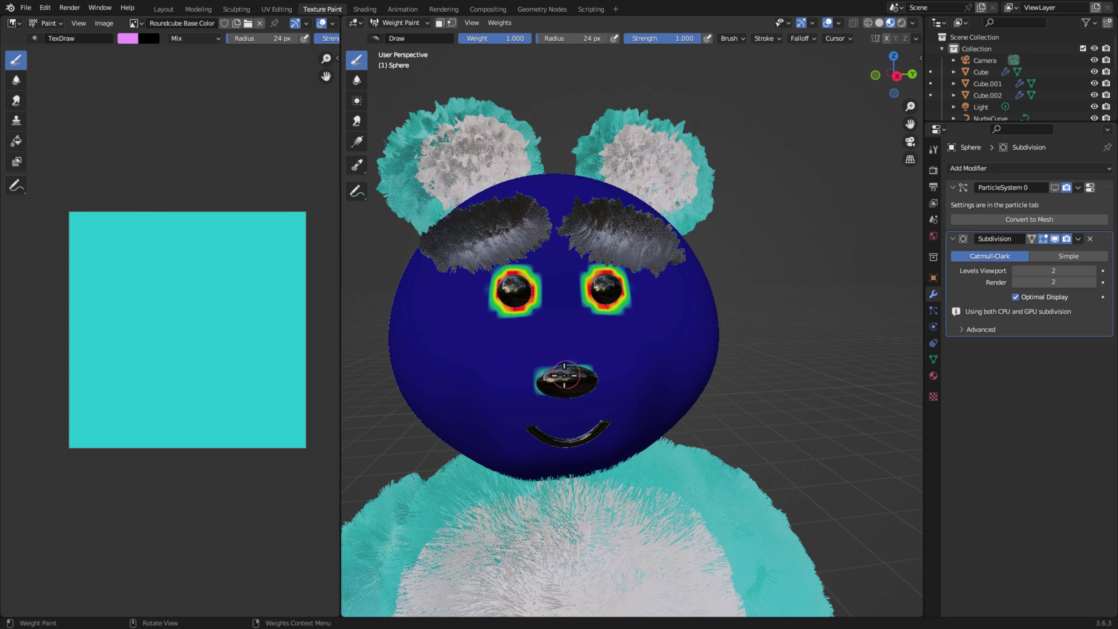
{"action": "left_click_drag", "start_coordinate": [549, 377], "coordinate": [556, 374]}
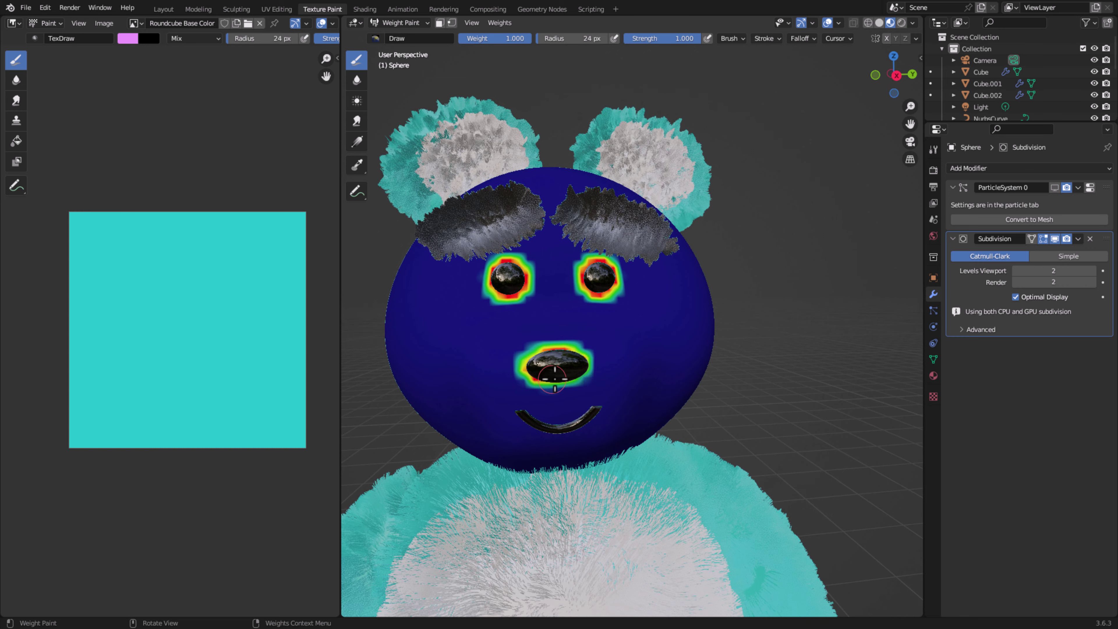
{"action": "middle_click_drag", "start_coordinate": [557, 374], "coordinate": [500, 359]}
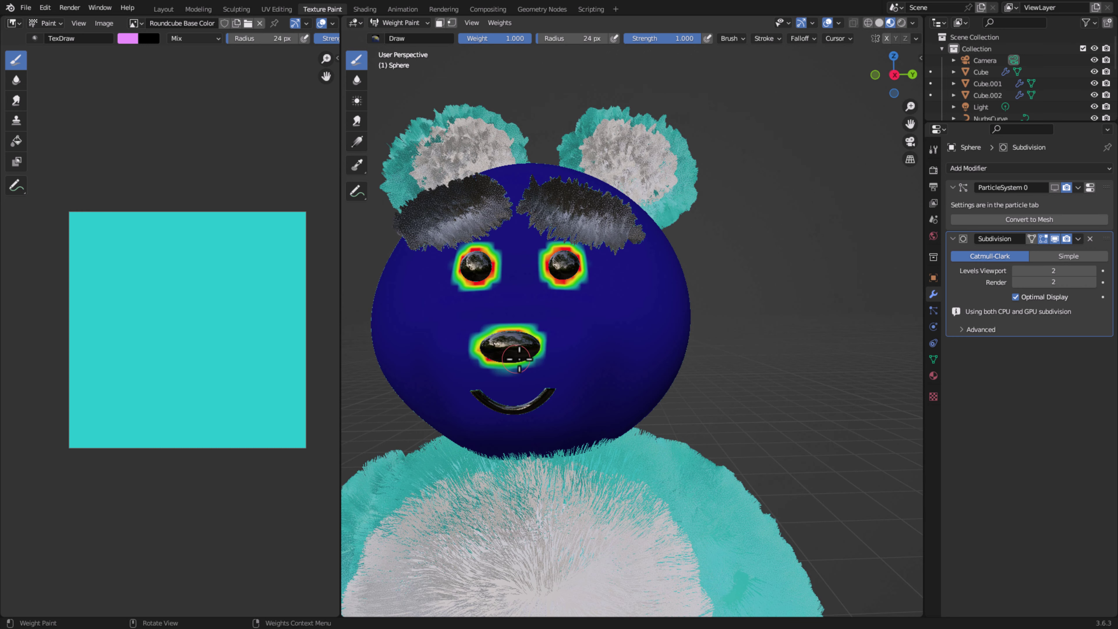
{"action": "mouse_move", "coordinate": [500, 359]}
{"action": "left_mouse_down"}
{"action": "mouse_move", "coordinate": [535, 348]}
{"action": "mouse_move", "coordinate": [532, 336]}
{"action": "left_mouse_up"}
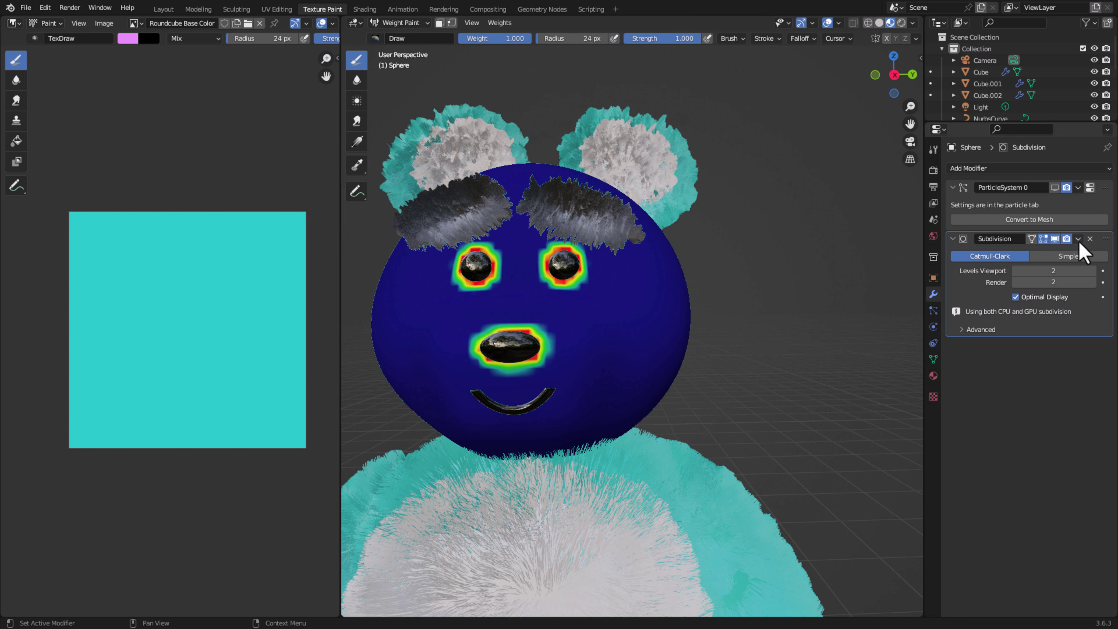
{"action": "left_click", "coordinate": [1078, 239]}
{"action": "left_click", "coordinate": [1027, 251]}
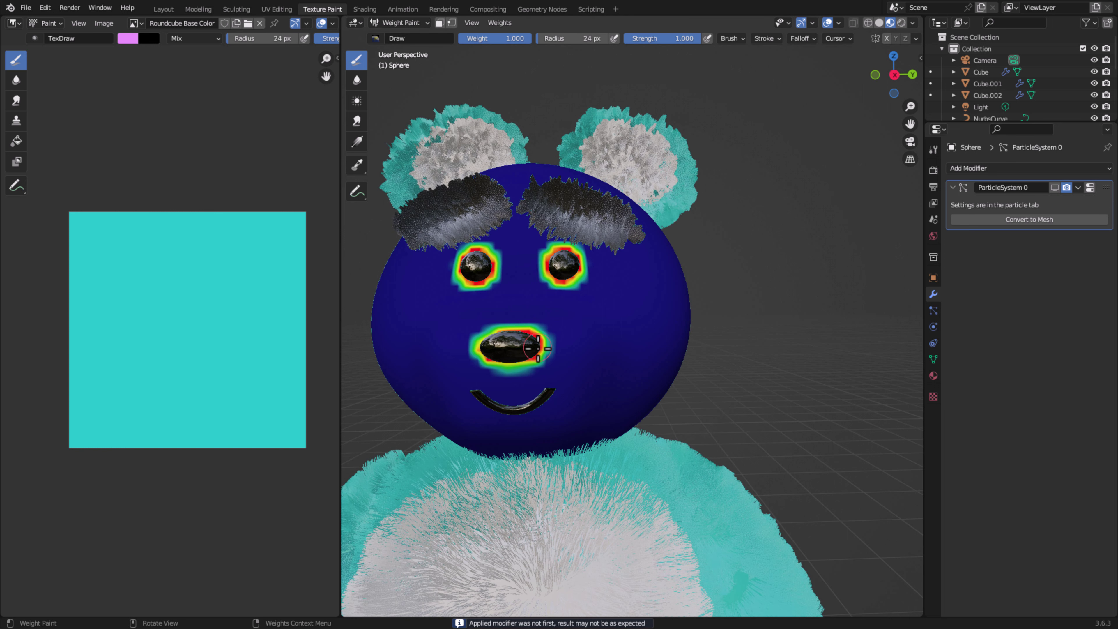
- Tilt the view toward the face and reduce the brush radius to 17 px
{"action": "middle_click_drag", "start_coordinate": [493, 356], "coordinate": [602, 304]}
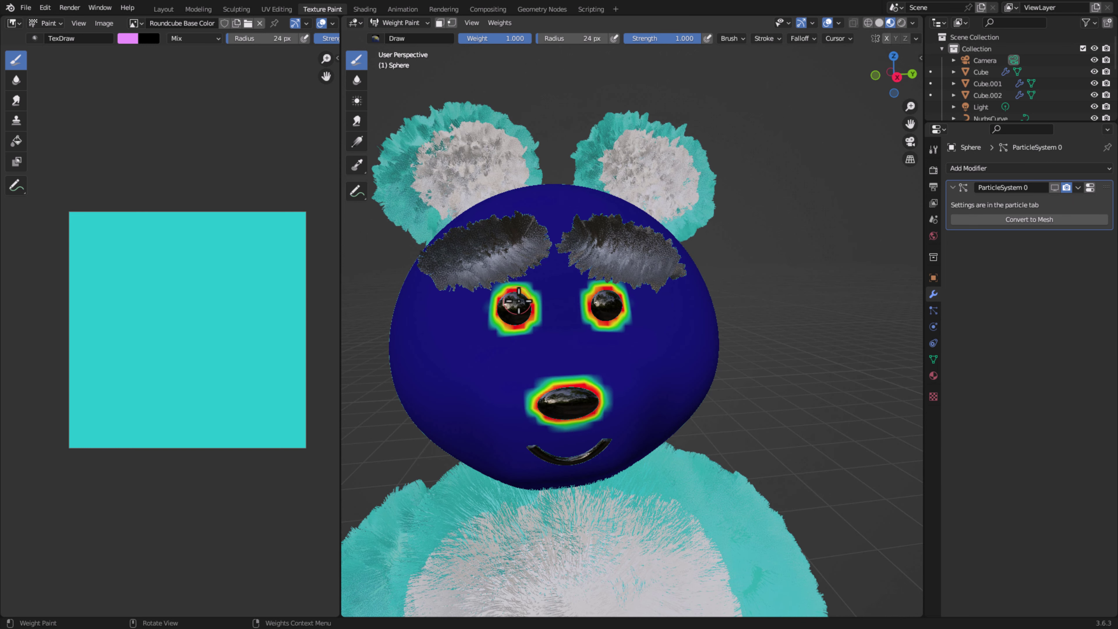
{"action": "middle_click_drag", "start_coordinate": [509, 326], "coordinate": [500, 340]}
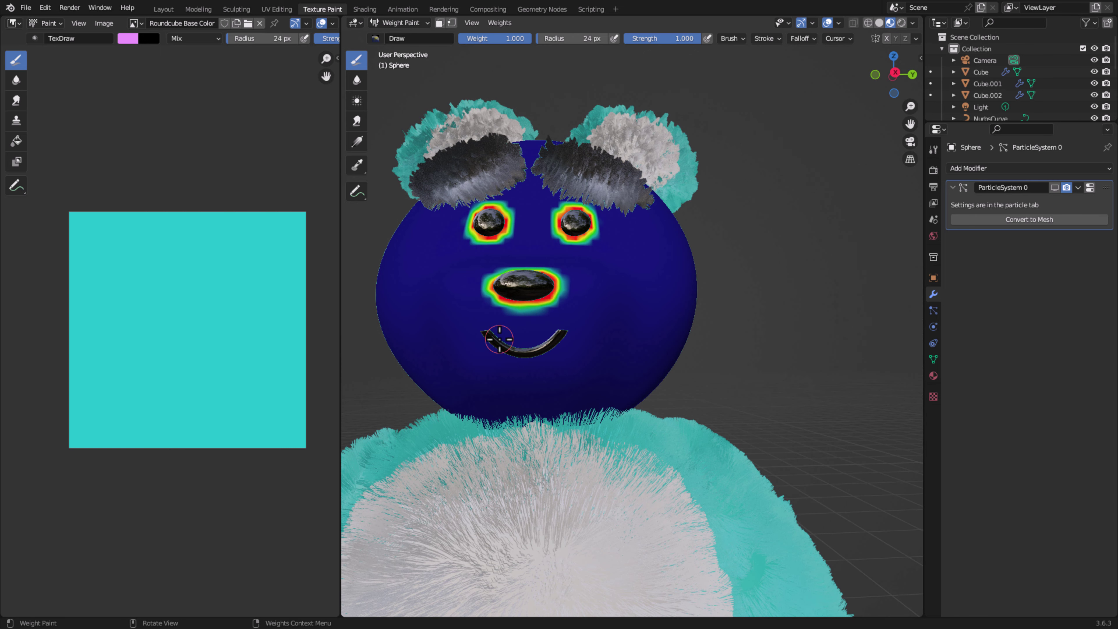
{"action": "key", "text": "f"}
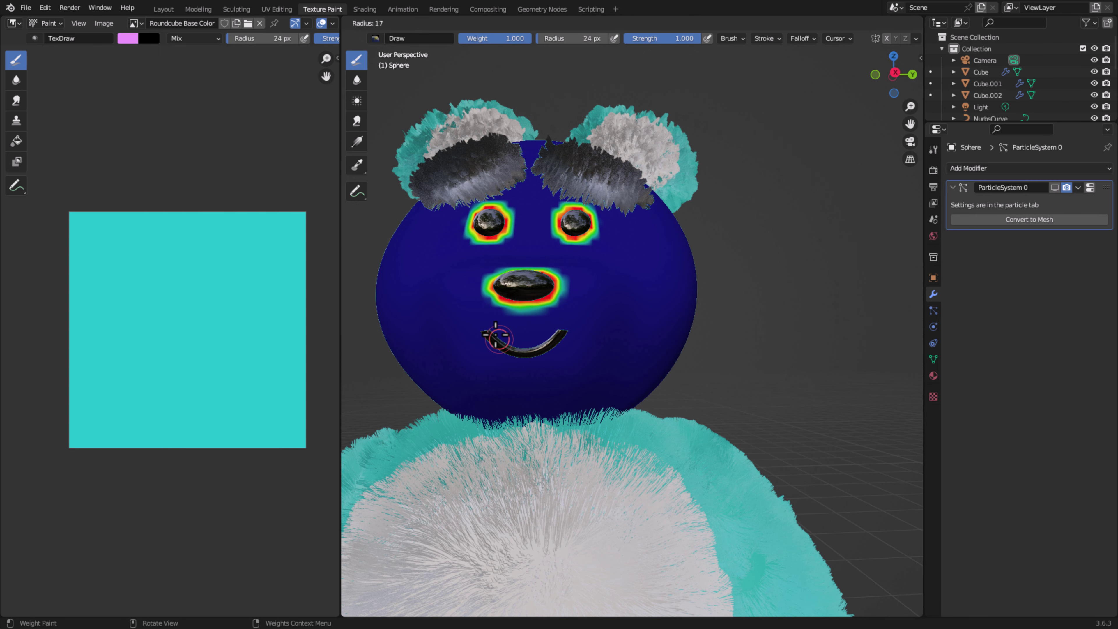
{"action": "left_click", "coordinate": [496, 337]}
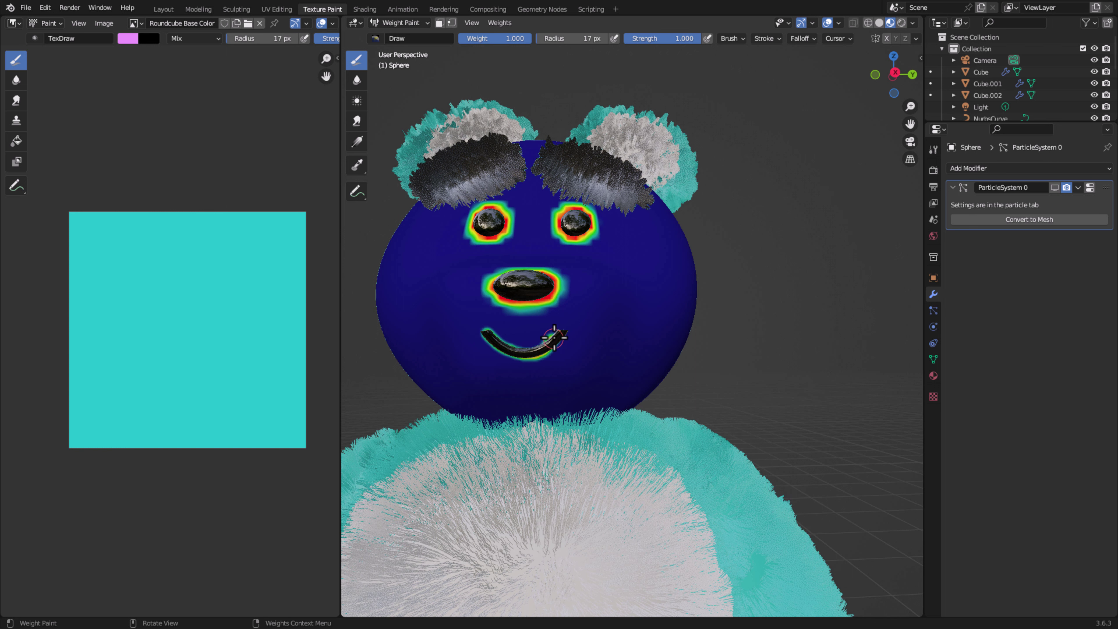
{"action": "left_click", "coordinate": [424, 23]}
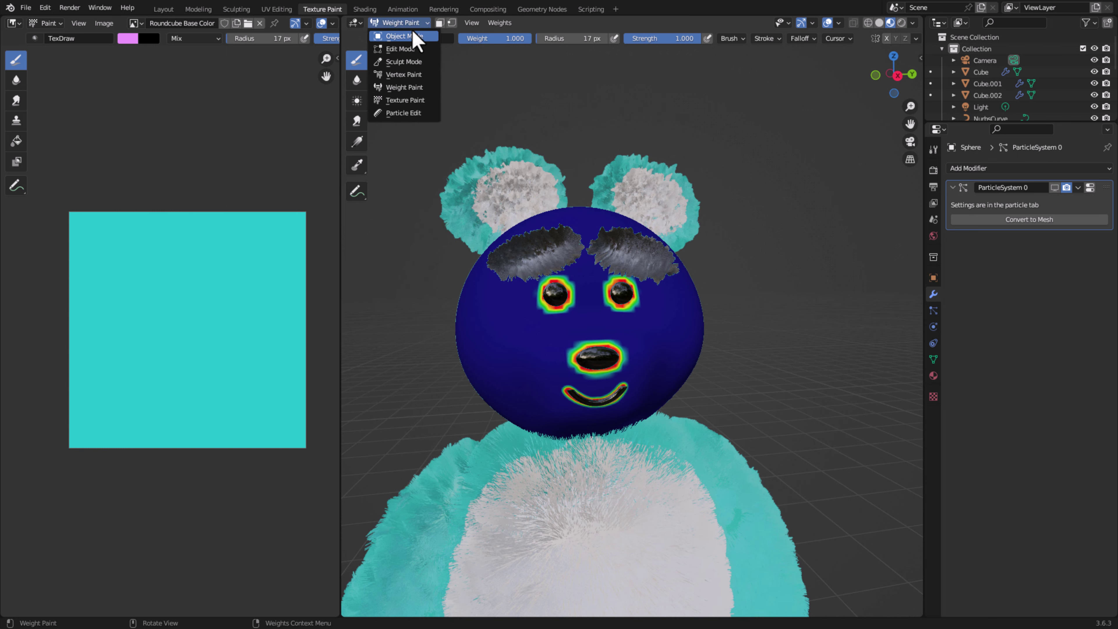
- Set the hair particle Density vertex group to Group and show the particle system in the viewport
{"action": "left_click", "coordinate": [933, 311]}
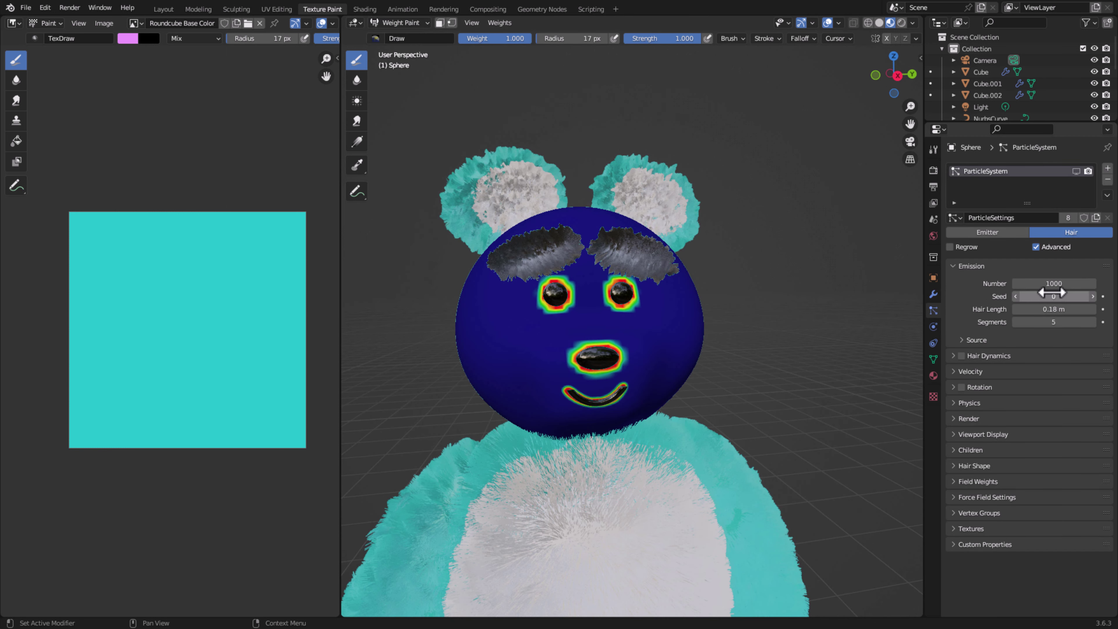
{"action": "left_click", "coordinate": [955, 516]}
{"action": "scroll", "coordinate": [1030, 450], "scroll_direction": "down", "scroll_amount": 2}
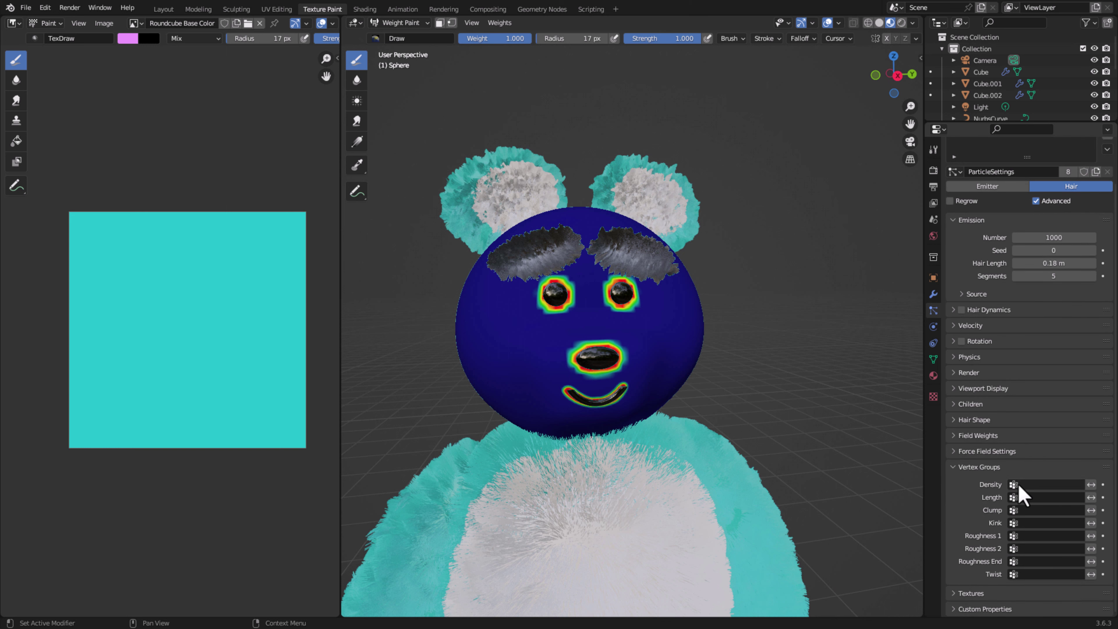
{"action": "left_click", "coordinate": [1050, 485]}
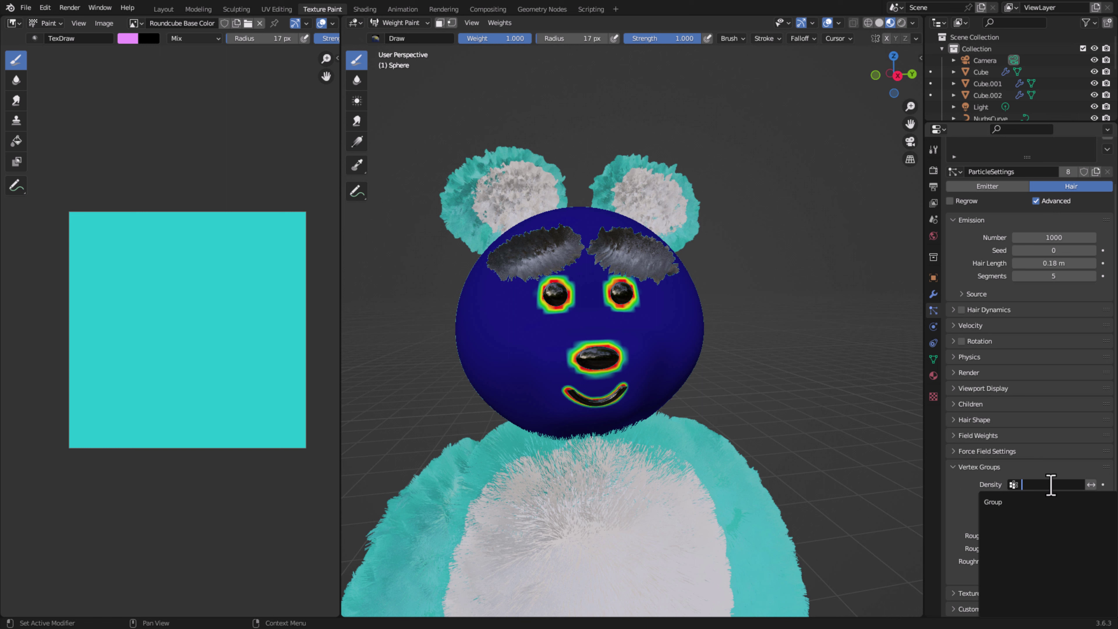
{"action": "left_click", "coordinate": [1021, 502]}
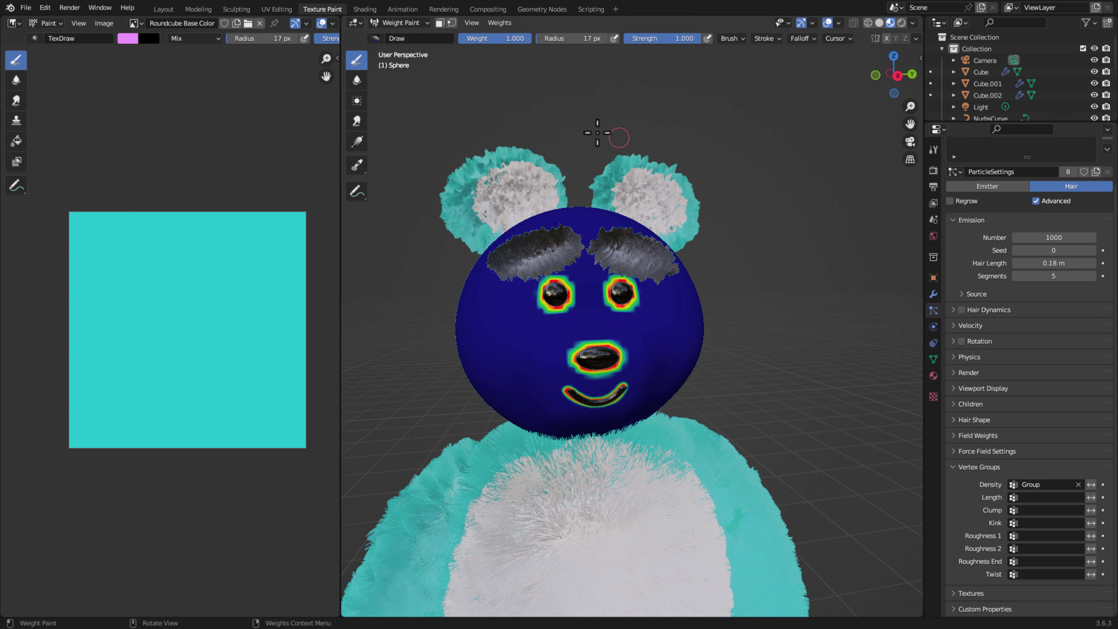
{"action": "scroll", "coordinate": [1010, 200], "scroll_direction": "up", "scroll_amount": 3}
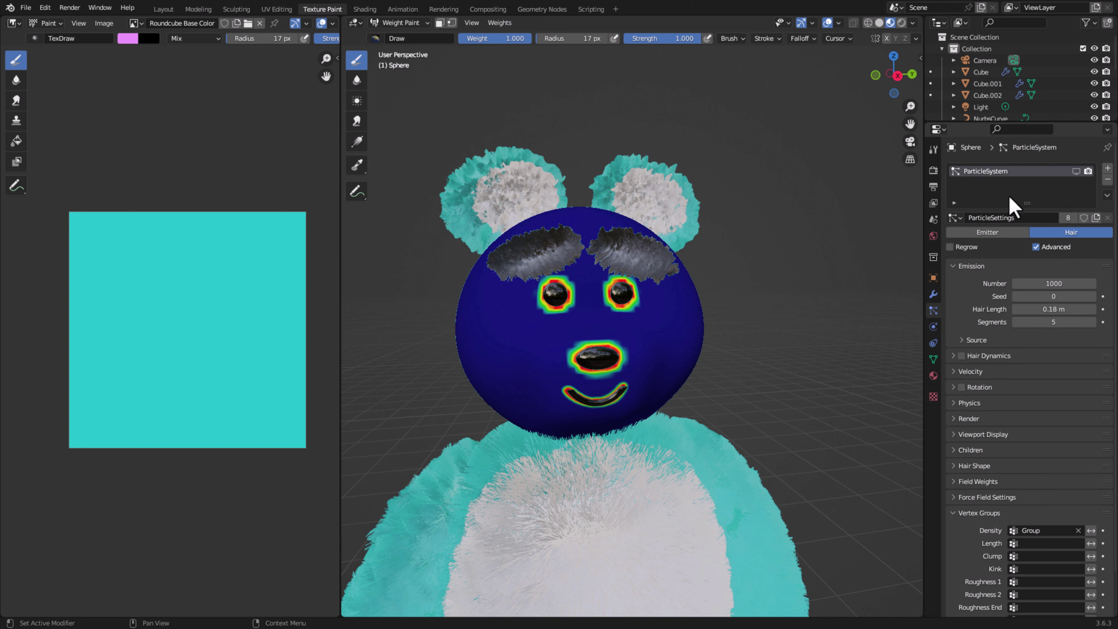
{"action": "left_click", "coordinate": [1076, 172]}
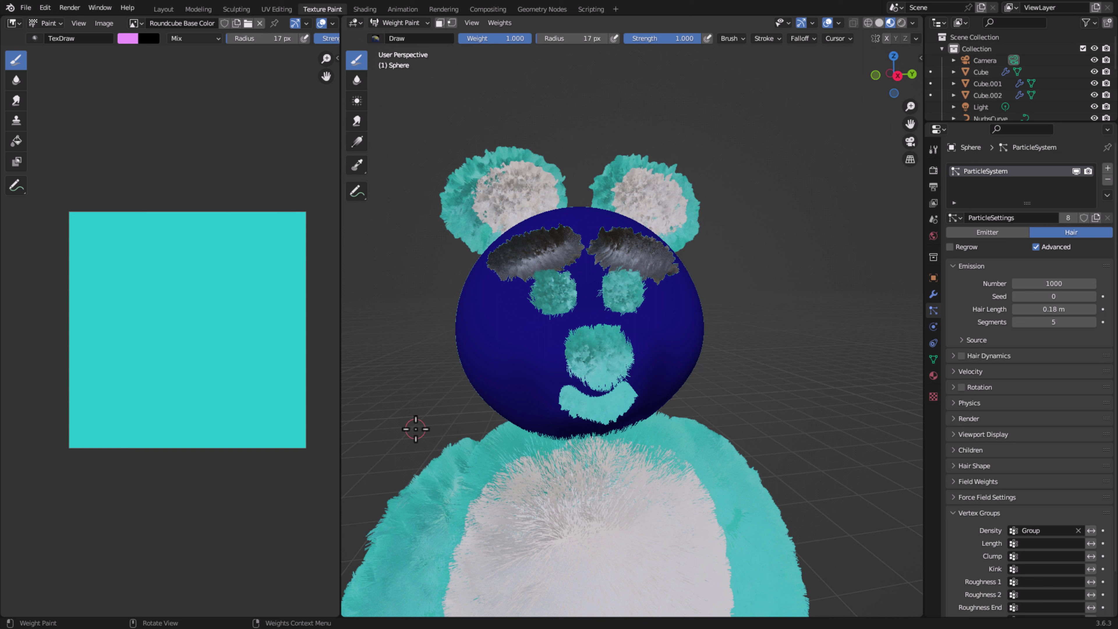
- Invert the Group vertex weights to clear hair from the face
{"action": "left_click", "coordinate": [494, 22]}
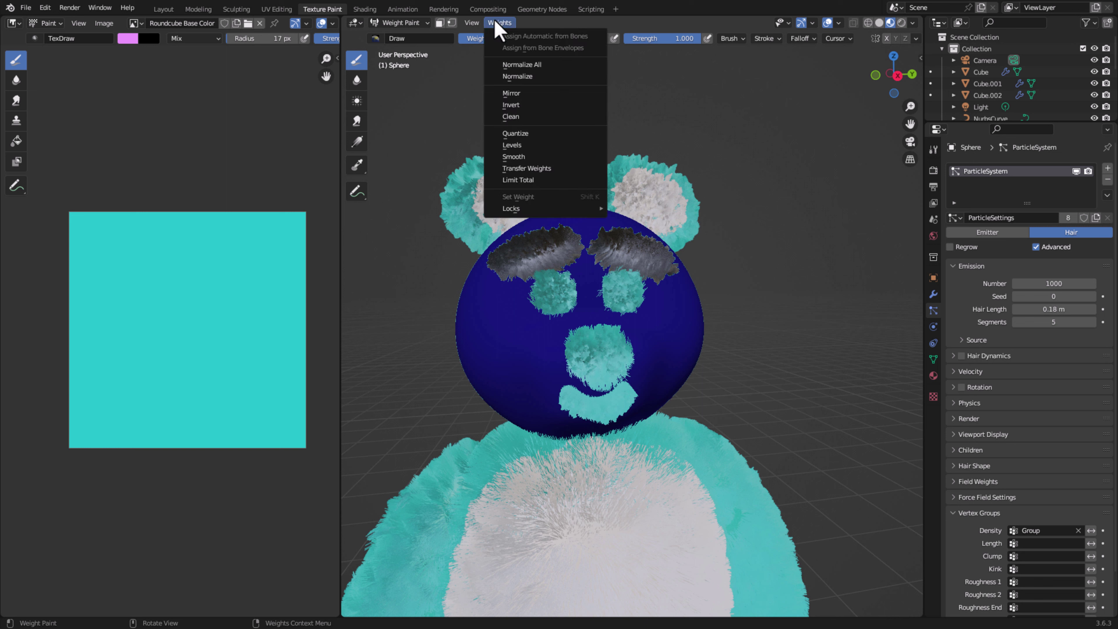
{"action": "left_click", "coordinate": [511, 105]}
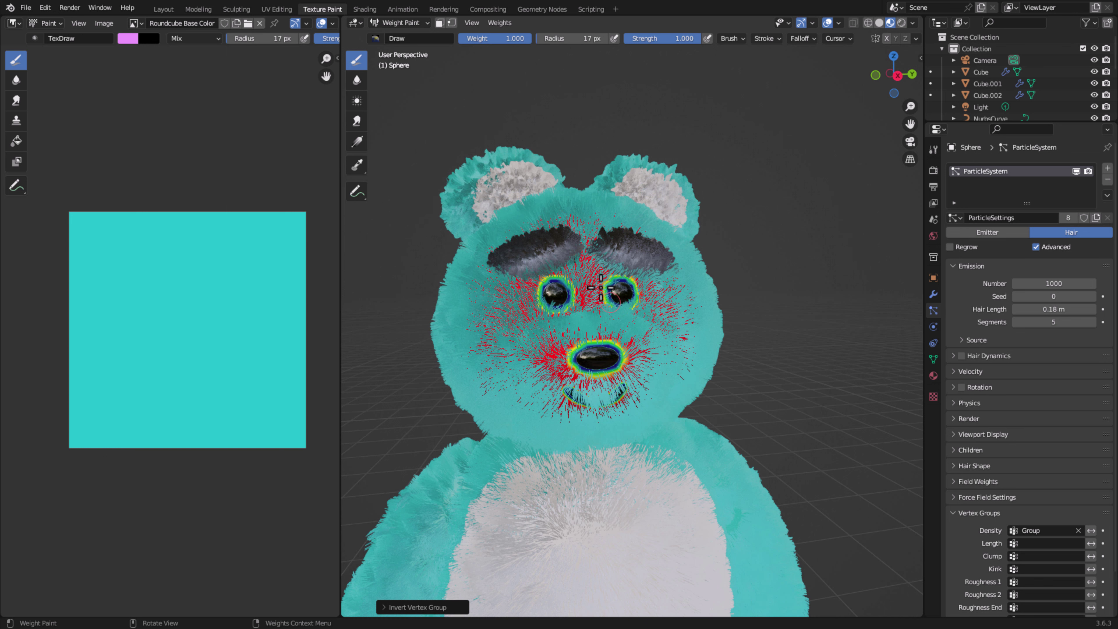
{"action": "mouse_move", "coordinate": [624, 374]}
{"action": "middle_mouse_down"}
{"action": "mouse_move", "coordinate": [629, 362]}
{"action": "mouse_move", "coordinate": [630, 373]}
{"action": "middle_mouse_up"}
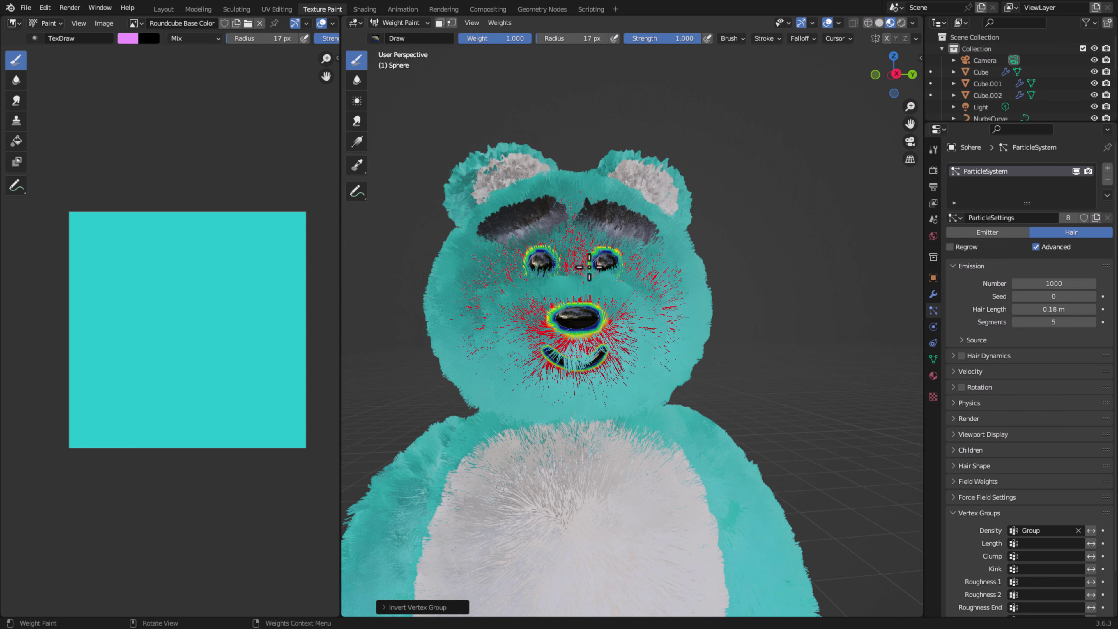
{"action": "middle_click_drag", "start_coordinate": [470, 132], "coordinate": [474, 141]}
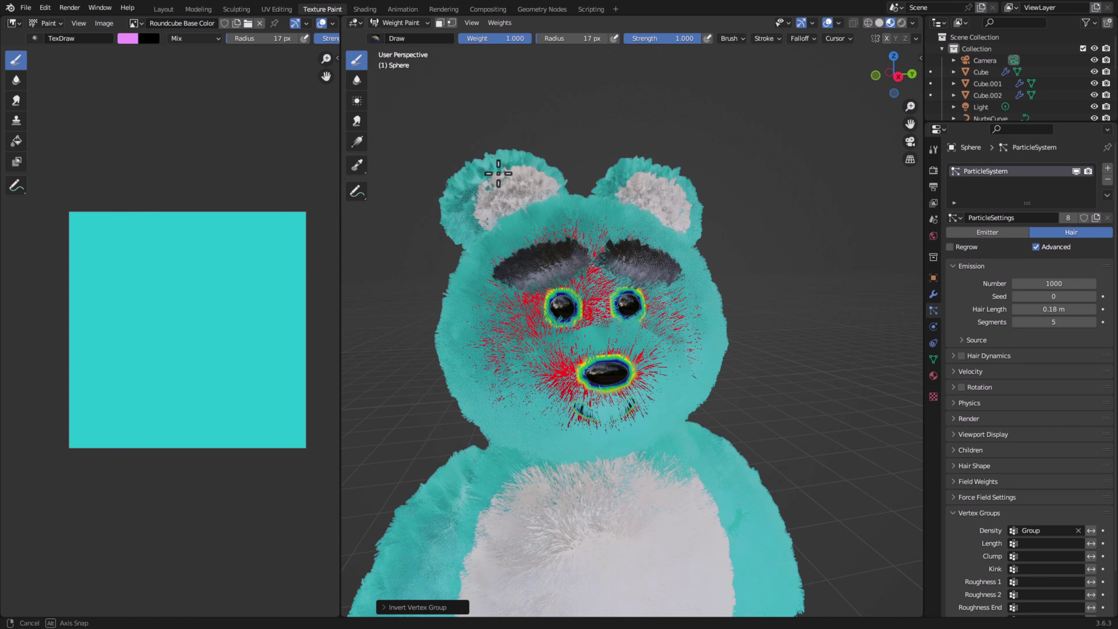
- Return to Object Mode in the Modeling workspace and inspect the fur-covered head
{"action": "left_click", "coordinate": [411, 23]}
{"action": "left_click", "coordinate": [403, 36]}
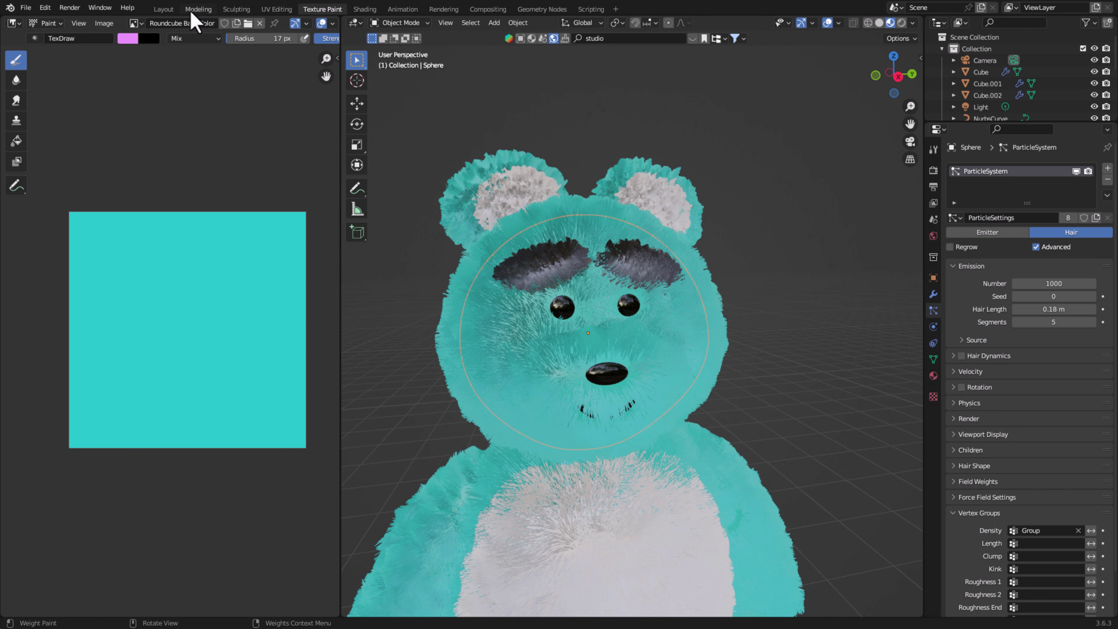
{"action": "left_click", "coordinate": [193, 9]}
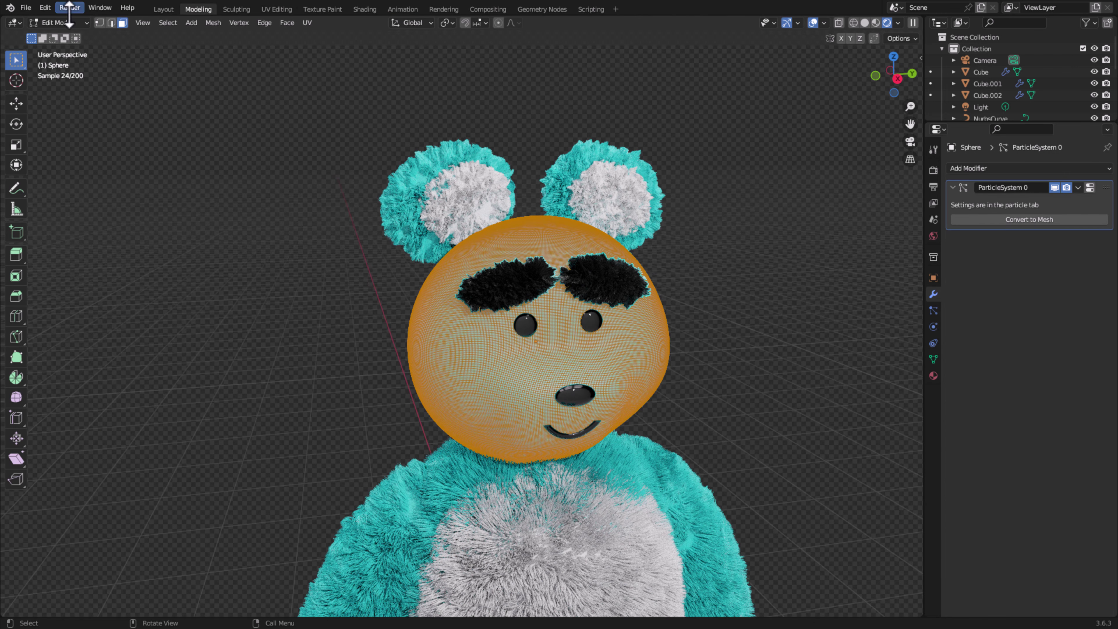
{"action": "left_click", "coordinate": [57, 23]}
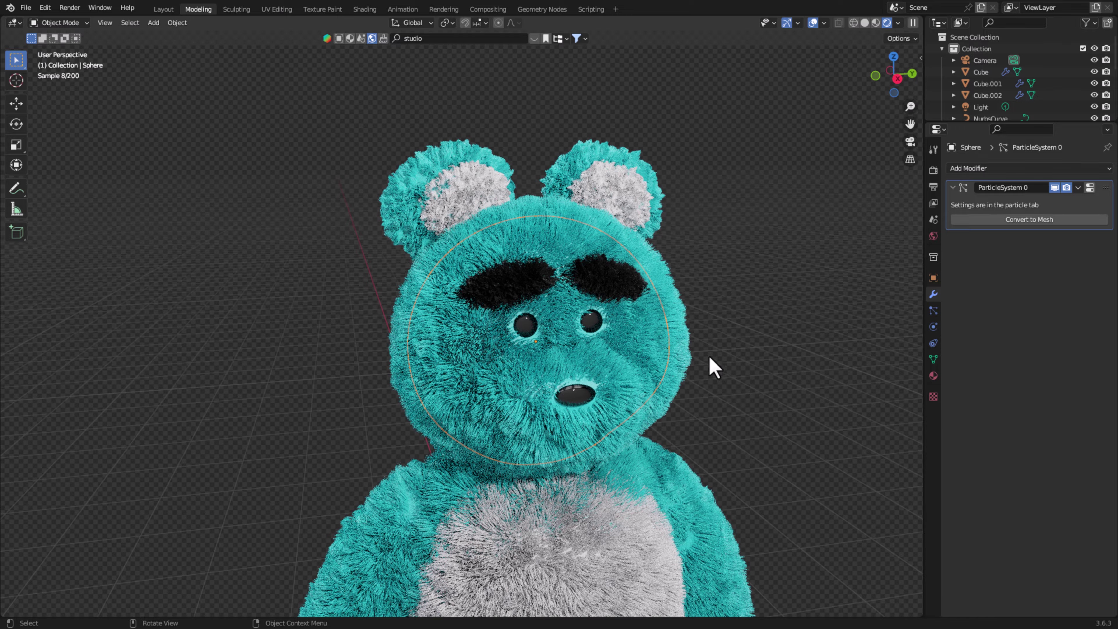
{"action": "middle_click_drag", "start_coordinate": [729, 388], "coordinate": [633, 361]}
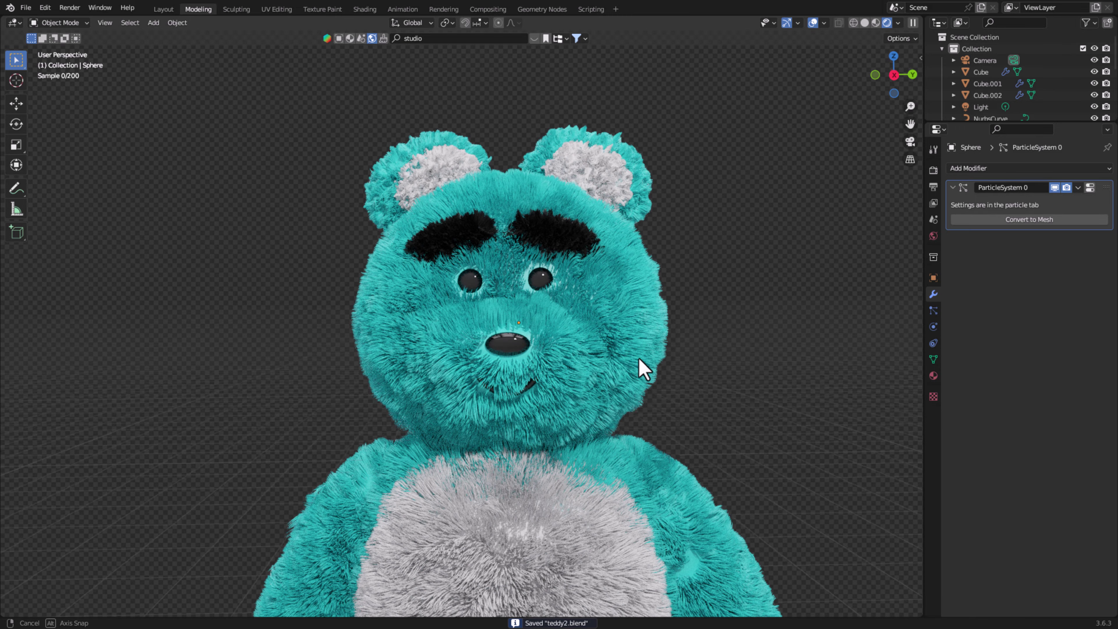
{"action": "scroll", "coordinate": [639, 369], "scroll_direction": "down", "scroll_amount": 2}
{"action": "scroll", "coordinate": [668, 380], "scroll_direction": "down", "scroll_amount": 2}
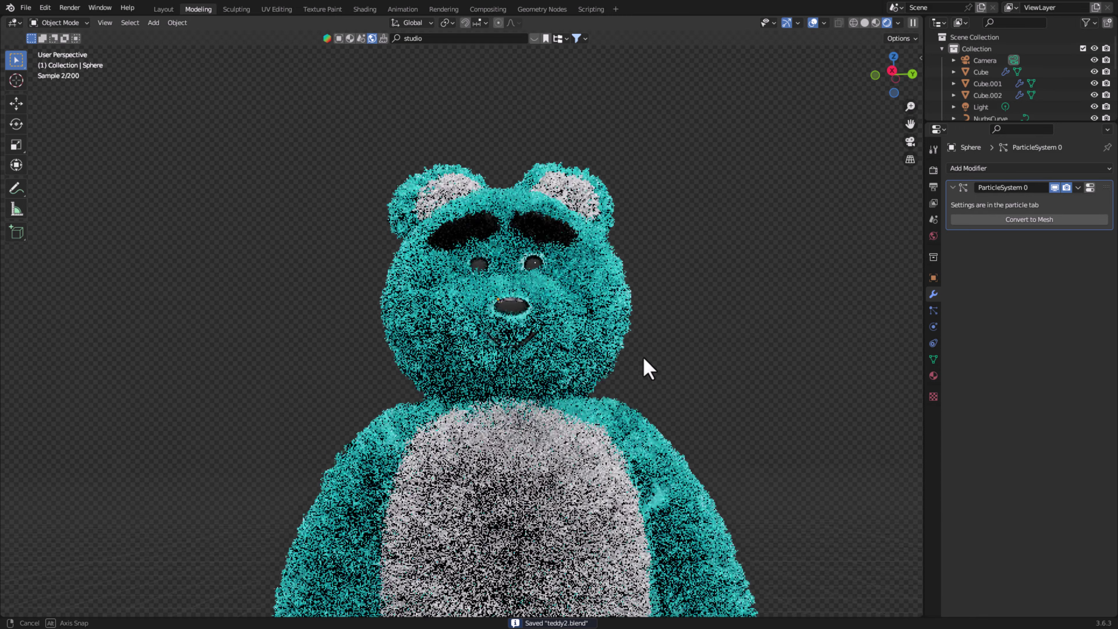
{"action": "mouse_move", "coordinate": [644, 367]}
{"action": "middle_mouse_down"}
{"action": "mouse_move", "coordinate": [522, 341]}
{"action": "mouse_move", "coordinate": [526, 378]}
{"action": "mouse_move", "coordinate": [662, 369]}
{"action": "mouse_move", "coordinate": [539, 404]}
{"action": "mouse_move", "coordinate": [550, 395]}
{"action": "mouse_move", "coordinate": [591, 419]}
{"action": "middle_mouse_up"}
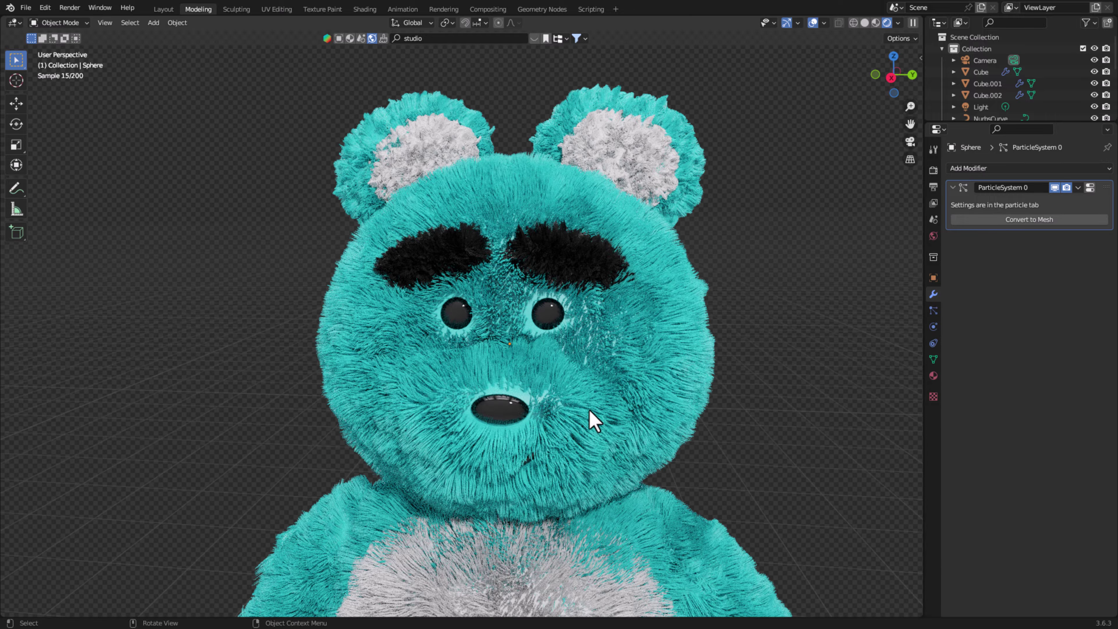
- Scale the bear's eyes up slightly, then deselect them
{"action": "left_click", "coordinate": [556, 308]}
{"action": "key", "text": "s"}
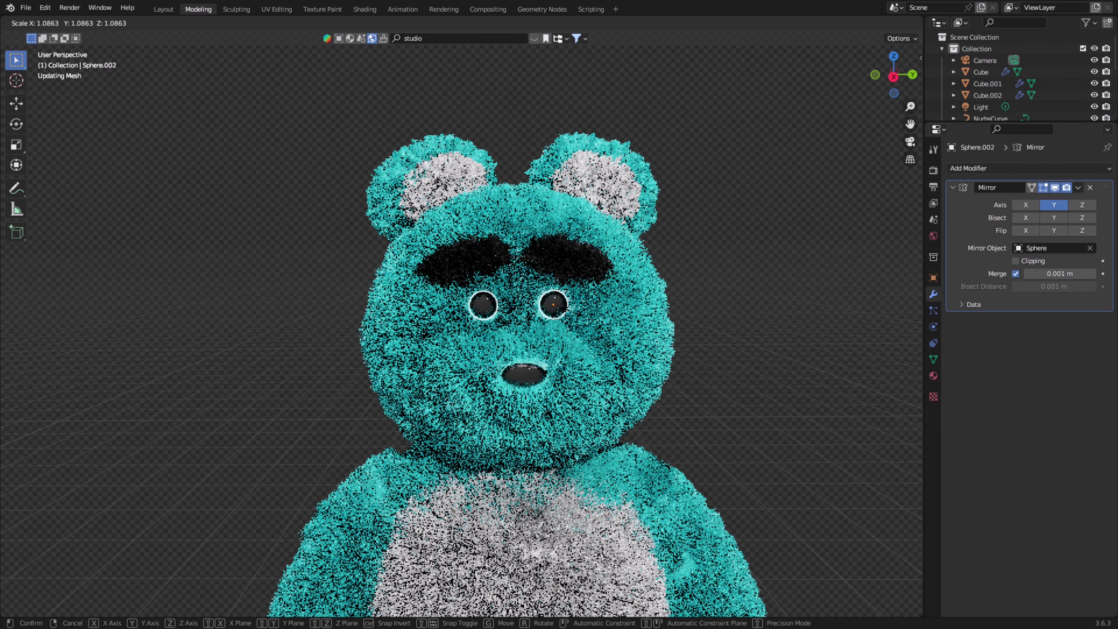
{"action": "key", "text": "Escape"}
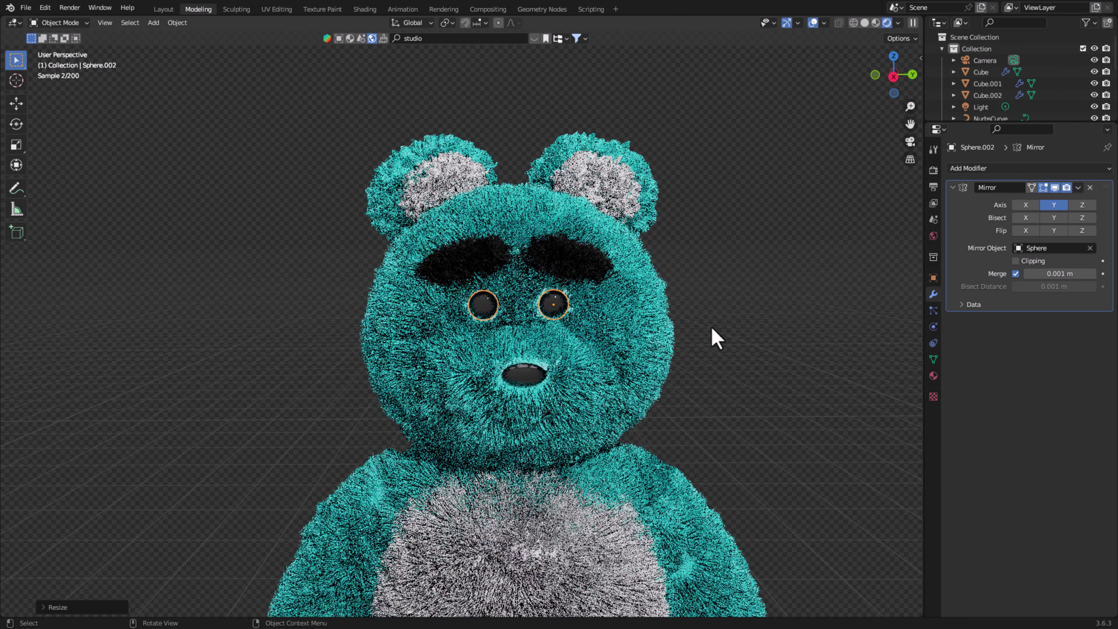
{"action": "middle_click_drag", "start_coordinate": [570, 371], "coordinate": [564, 370]}
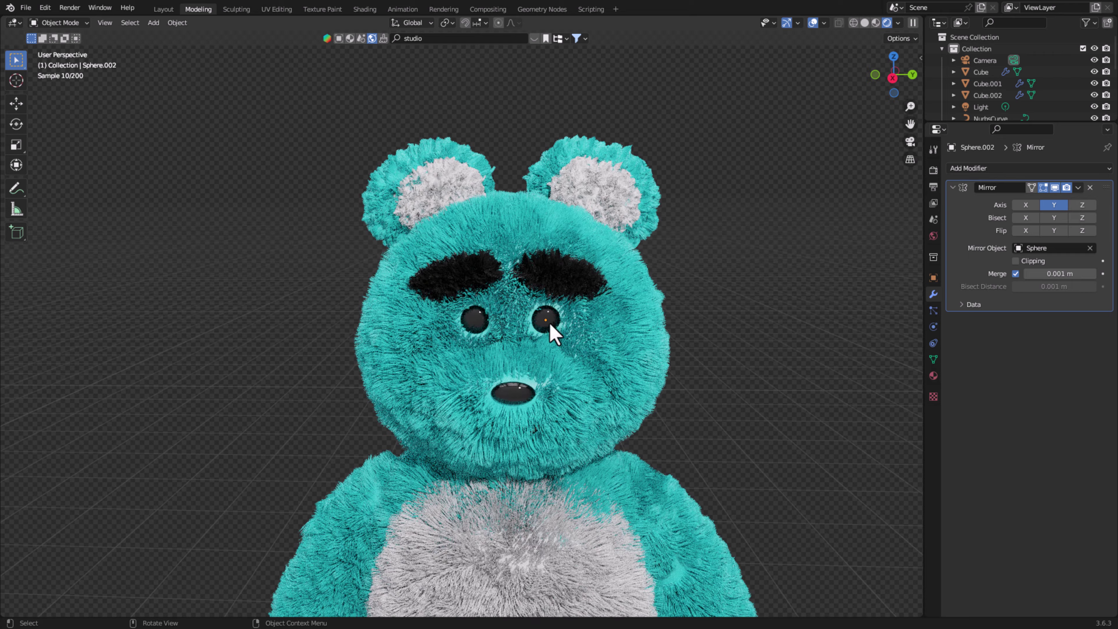
{"action": "left_click", "coordinate": [549, 321]}
{"action": "key", "text": "s"}
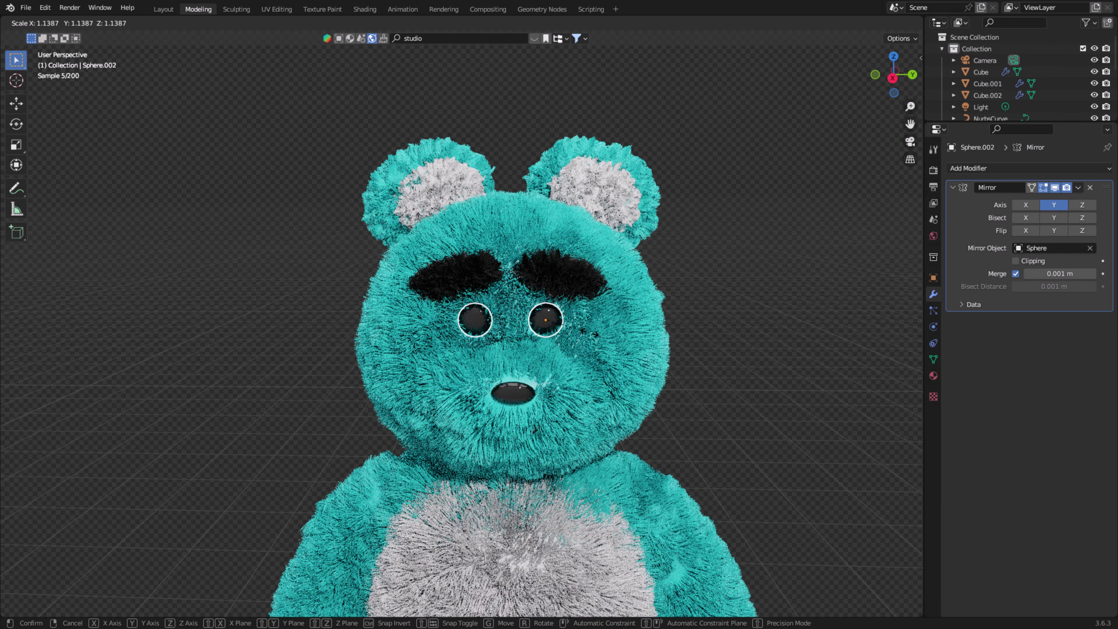
{"action": "left_click", "coordinate": [588, 334]}
{"action": "key", "text": "alt+a"}
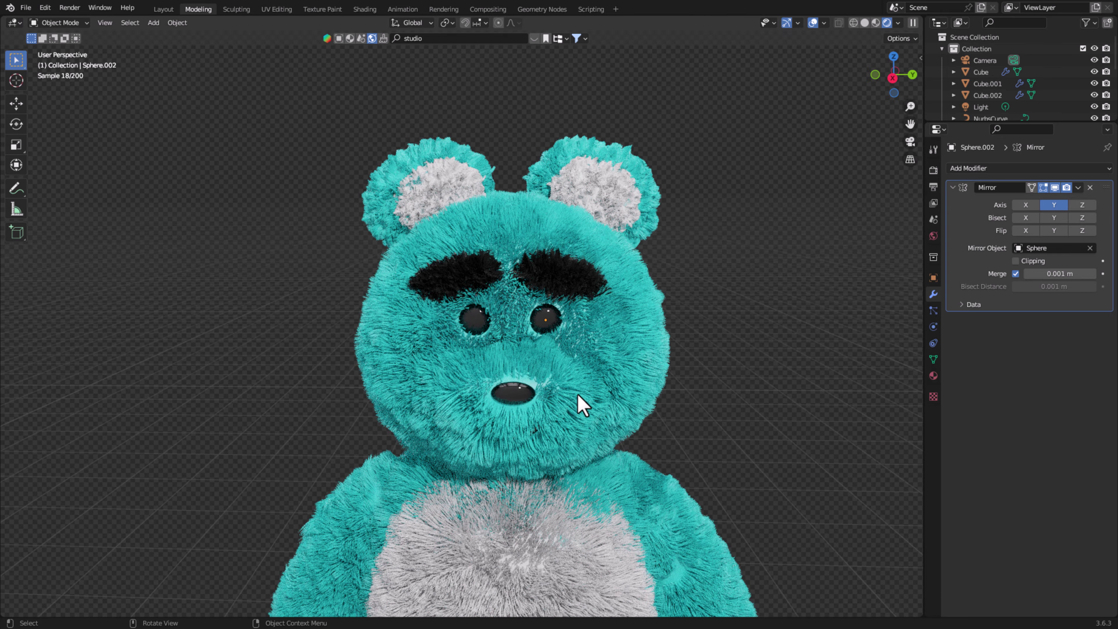
- Move the eyes vertically along Z to a new height on the face
{"action": "middle_click_drag", "start_coordinate": [578, 396], "coordinate": [623, 375]}
{"action": "mouse_move", "coordinate": [519, 404]}
{"action": "middle_mouse_down"}
{"action": "mouse_move", "coordinate": [712, 430]}
{"action": "mouse_move", "coordinate": [694, 436]}
{"action": "middle_mouse_up"}
{"action": "scroll", "coordinate": [631, 414], "scroll_direction": "down", "scroll_amount": 4}
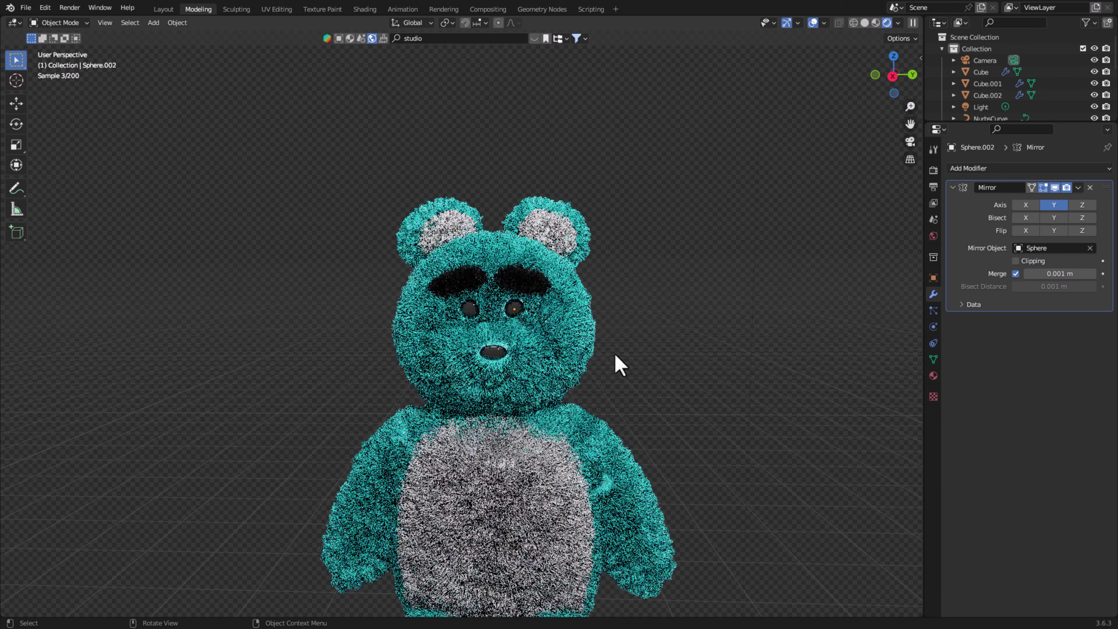
{"action": "middle_click_drag", "start_coordinate": [536, 342], "coordinate": [569, 344]}
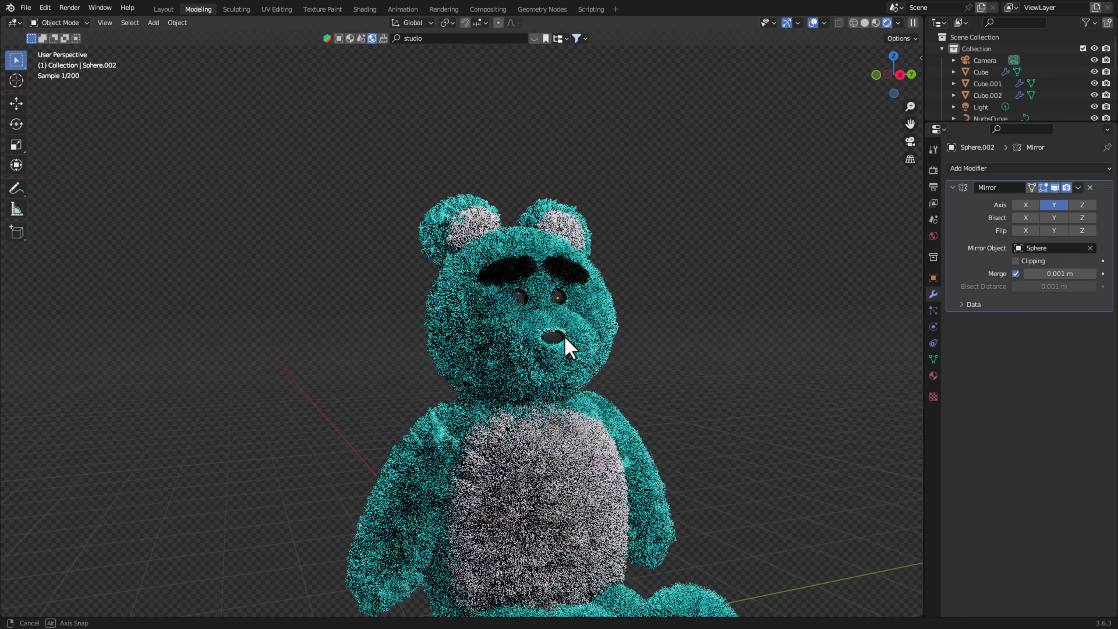
{"action": "scroll", "coordinate": [616, 357], "scroll_direction": "up", "scroll_amount": 3}
{"action": "mouse_move", "coordinate": [661, 369]}
{"action": "middle_mouse_down"}
{"action": "mouse_move", "coordinate": [659, 356]}
{"action": "mouse_move", "coordinate": [587, 388]}
{"action": "middle_mouse_up"}
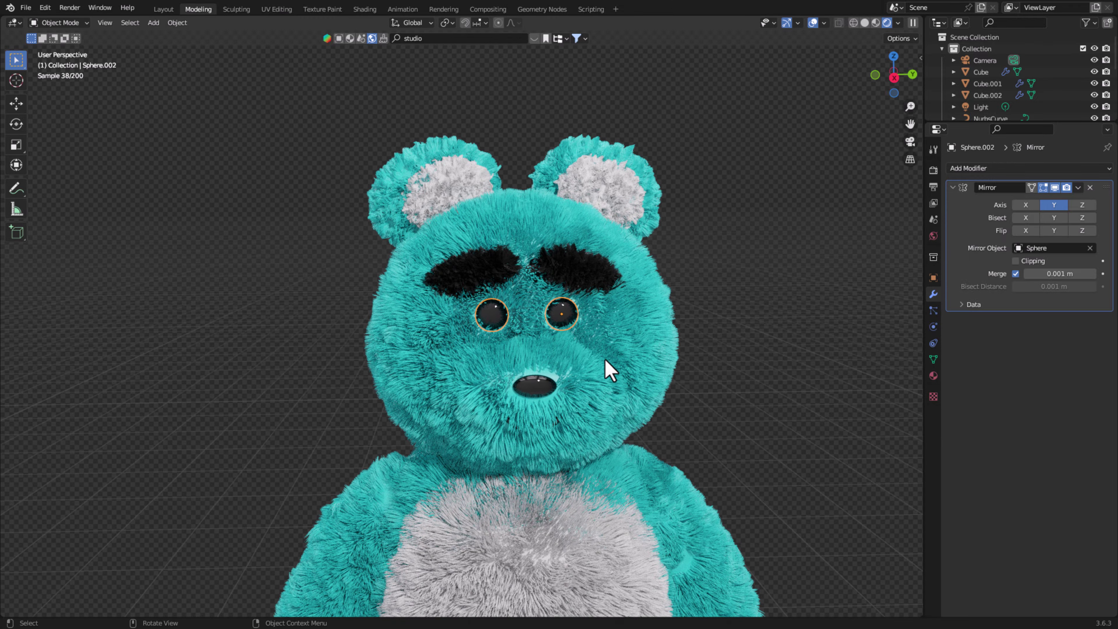
{"action": "key", "text": "g"}
{"action": "key", "text": "z"}
{"action": "left_click", "coordinate": [606, 362]}
- Save the file as teddy2.blend
{"action": "scroll", "coordinate": [603, 388], "scroll_direction": "down", "scroll_amount": 3}
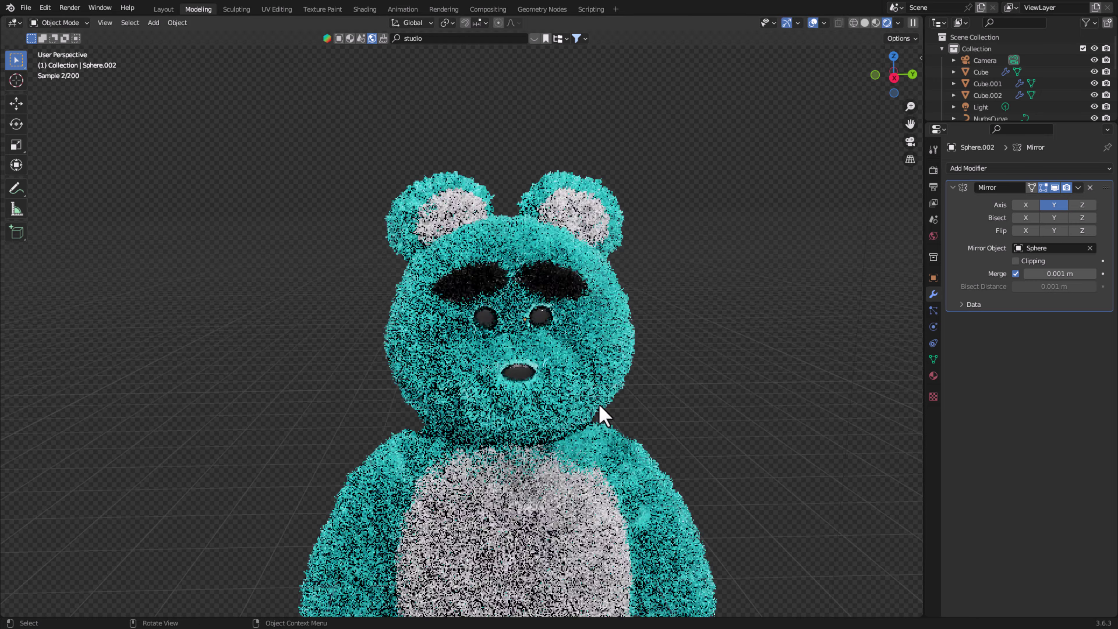
{"action": "scroll", "coordinate": [548, 397], "scroll_direction": "up", "scroll_amount": 2}
{"action": "key", "text": "s"}
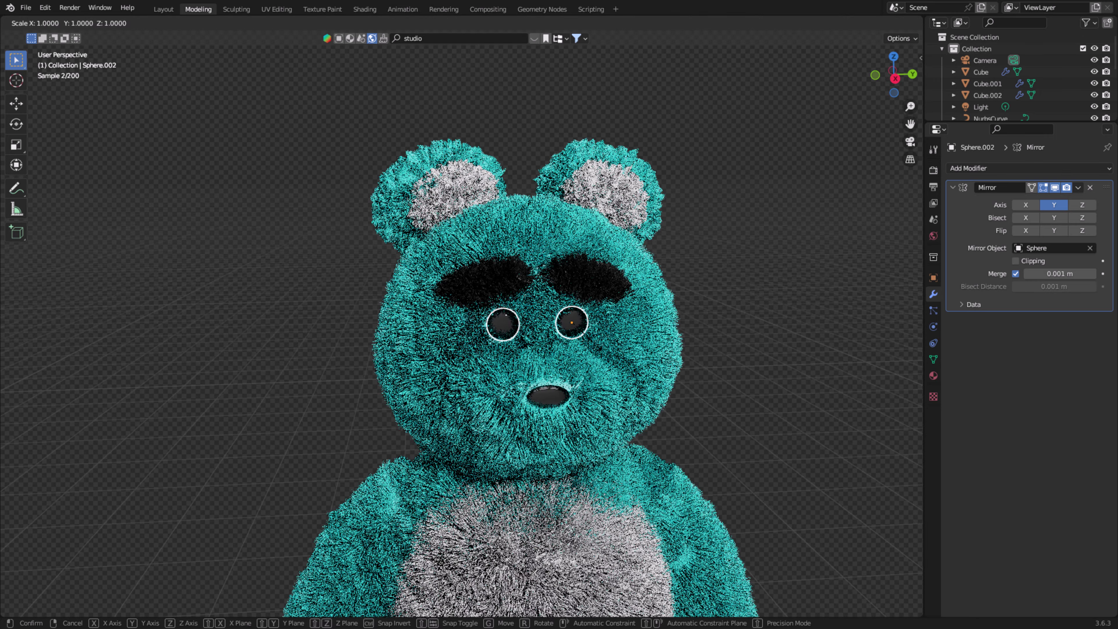
{"action": "key", "text": "Escape"}
{"action": "key", "text": "ctrl+s"}
- Enlarge the bear's nose and view the bear from the side-back
{"action": "left_click", "coordinate": [559, 390]}
{"action": "key", "text": "s"}
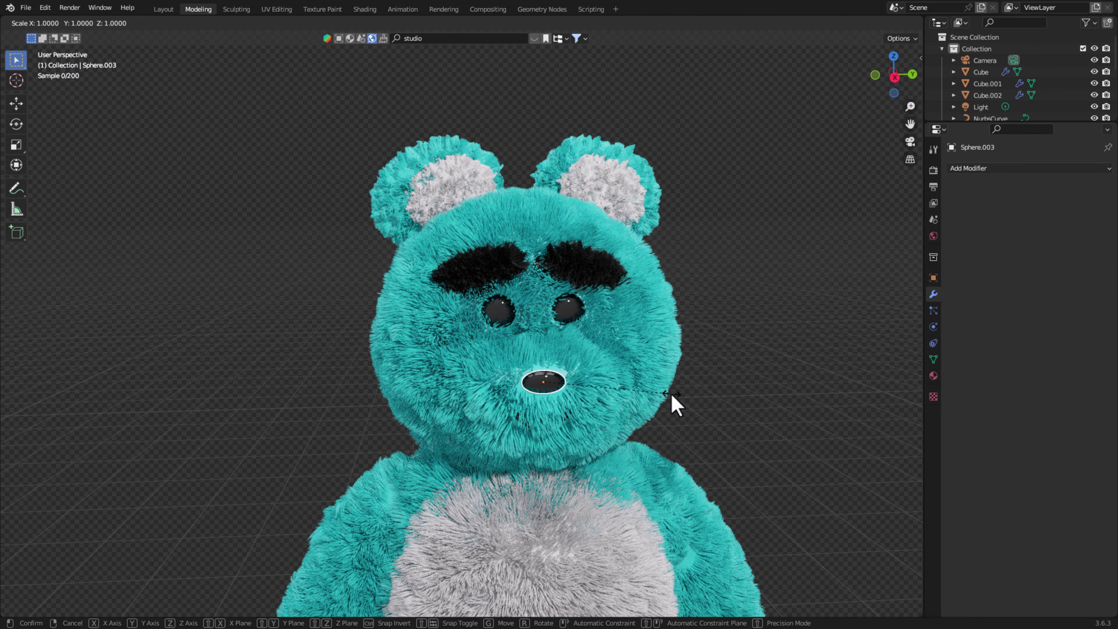
{"action": "left_click", "coordinate": [686, 394]}
{"action": "scroll", "coordinate": [667, 423], "scroll_direction": "down", "scroll_amount": 2}
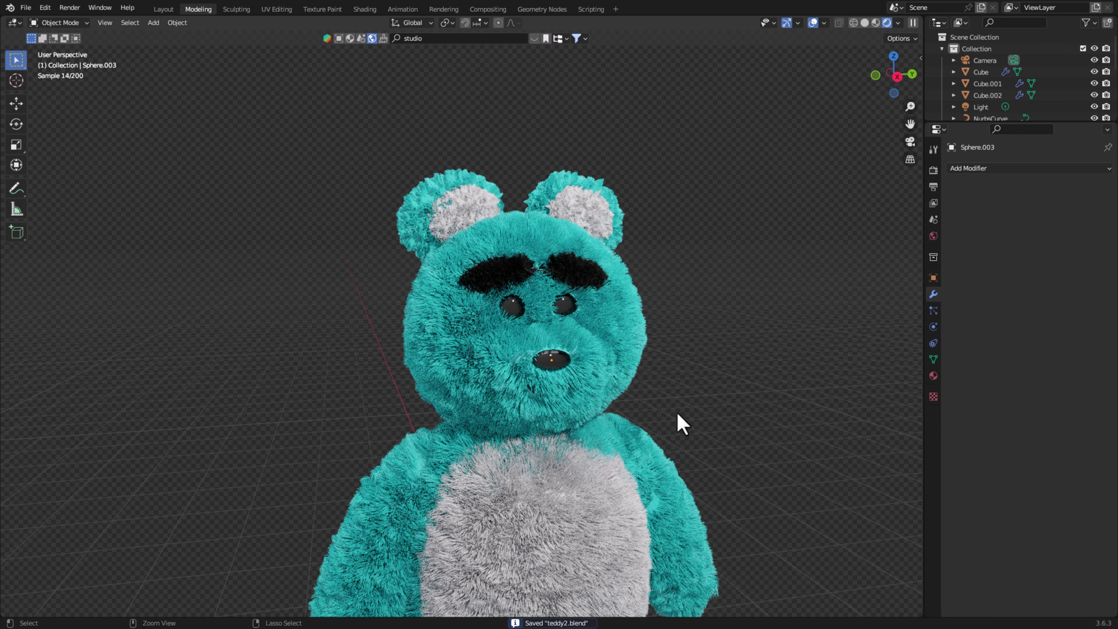
{"action": "scroll", "coordinate": [682, 424], "scroll_direction": "down", "scroll_amount": 3}
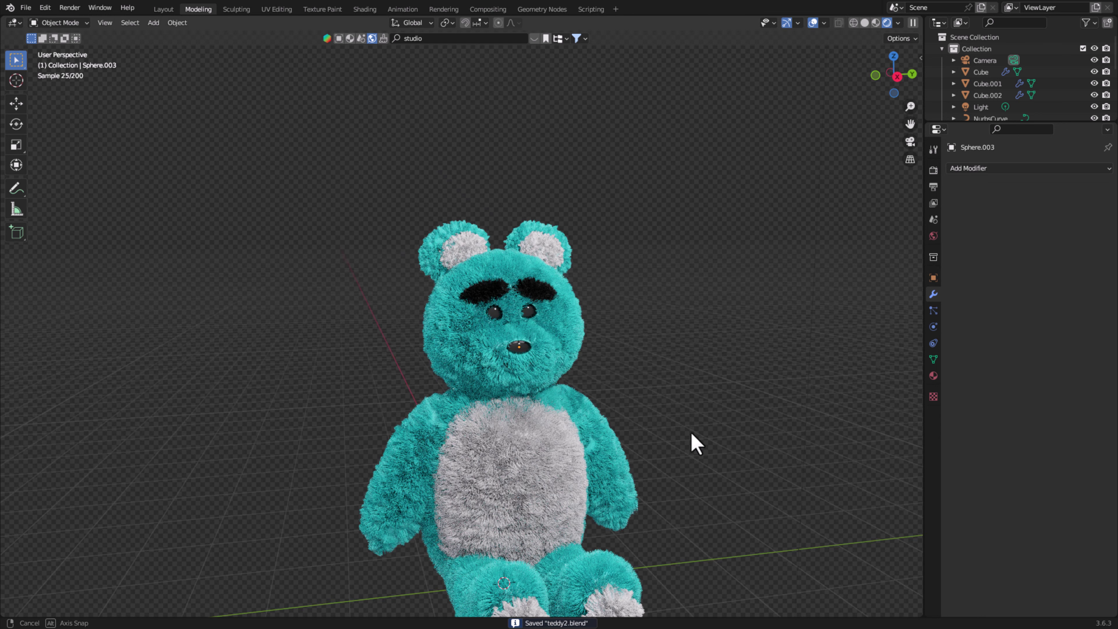
{"action": "scroll", "coordinate": [669, 430], "scroll_direction": "down", "scroll_amount": 2}
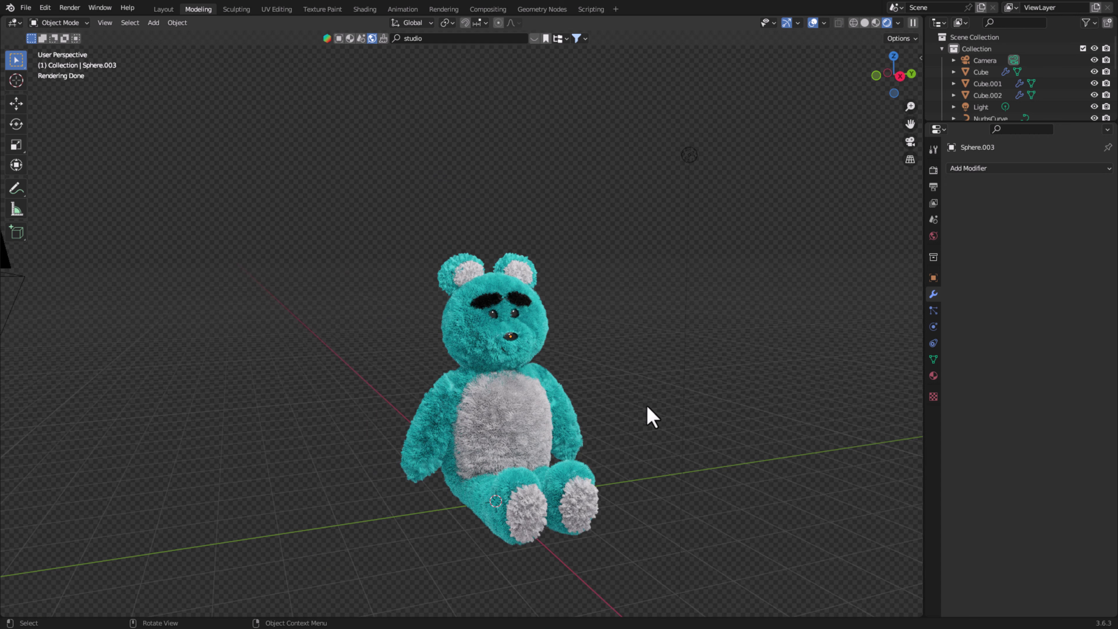
{"action": "mouse_move", "coordinate": [654, 427]}
{"action": "middle_mouse_down"}
{"action": "mouse_move", "coordinate": [807, 438]}
{"action": "mouse_move", "coordinate": [686, 424]}
{"action": "mouse_move", "coordinate": [623, 432]}
{"action": "middle_mouse_up"}
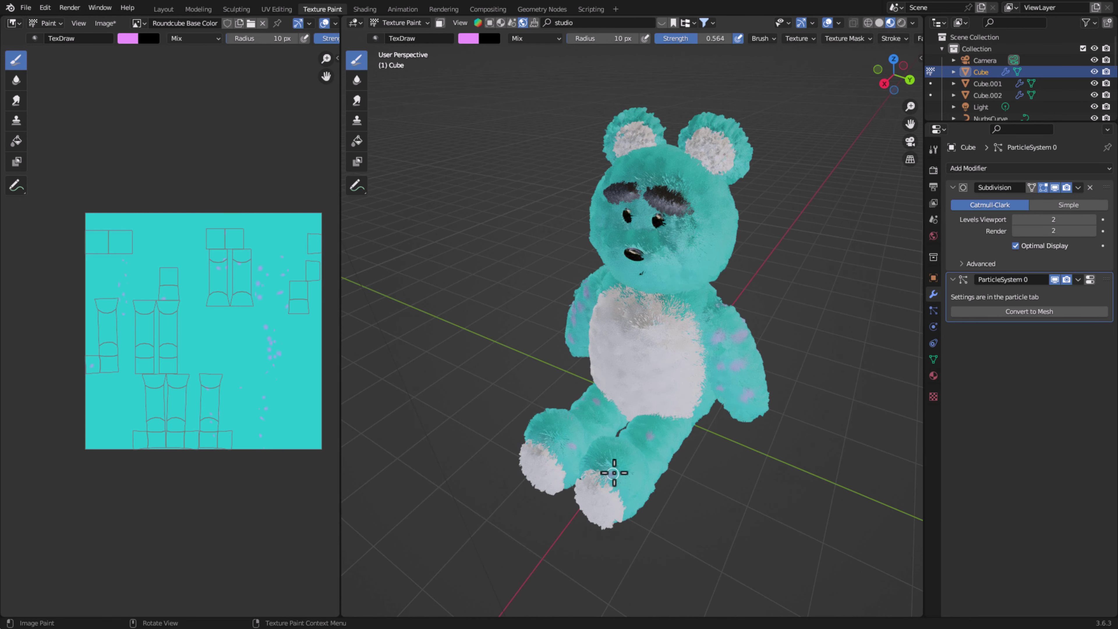
- Set the paint brush radius to 19 px and orbit around the bear's side, back and front
{"action": "key", "text": "f"}
{"action": "left_click", "coordinate": [630, 448]}
{"action": "middle_click_drag", "start_coordinate": [607, 492], "coordinate": [586, 513]}
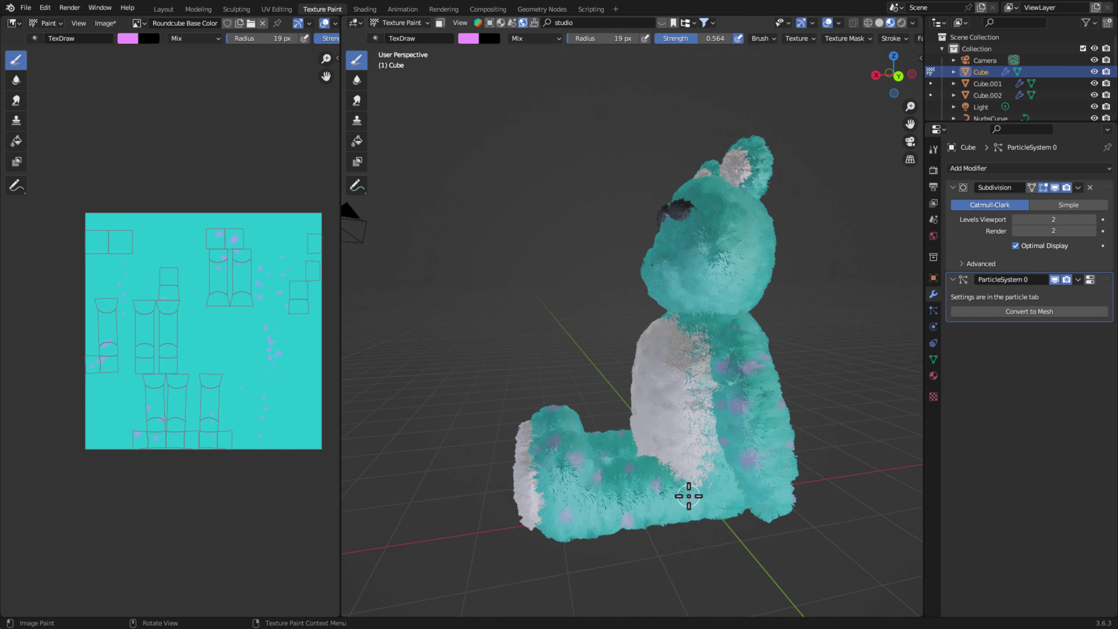
{"action": "middle_click_drag", "start_coordinate": [689, 496], "coordinate": [679, 504]}
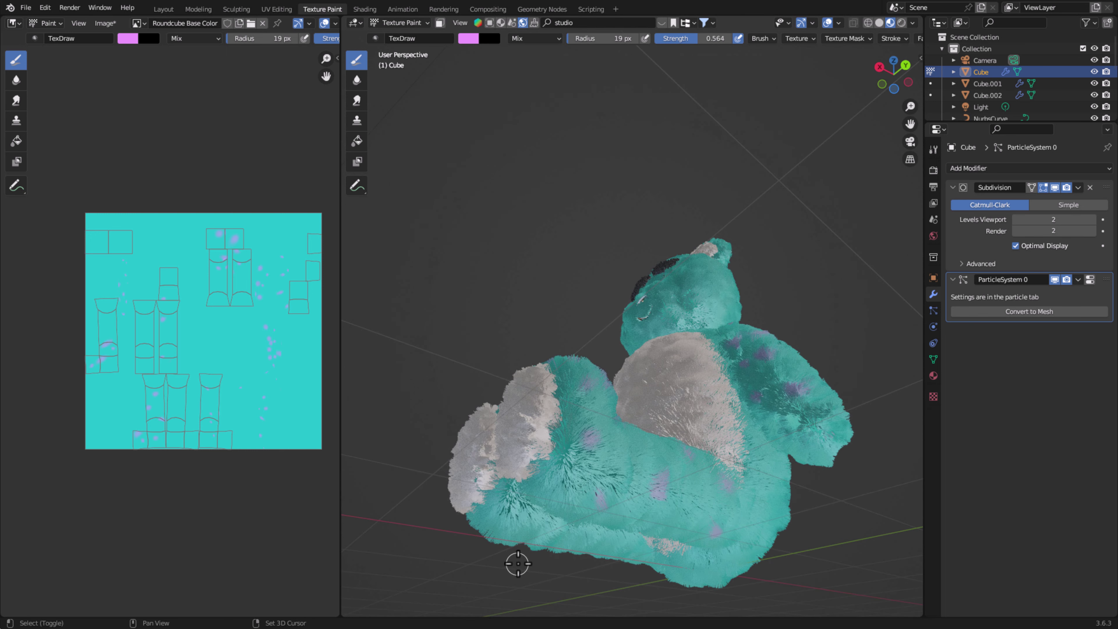
{"action": "mouse_move", "coordinate": [517, 564]}
{"action": "middle_mouse_down"}
{"action": "mouse_move", "coordinate": [723, 492]}
{"action": "mouse_move", "coordinate": [607, 502]}
{"action": "mouse_move", "coordinate": [496, 329]}
{"action": "mouse_move", "coordinate": [748, 370]}
{"action": "mouse_move", "coordinate": [694, 332]}
{"action": "mouse_move", "coordinate": [656, 421]}
{"action": "middle_mouse_up"}
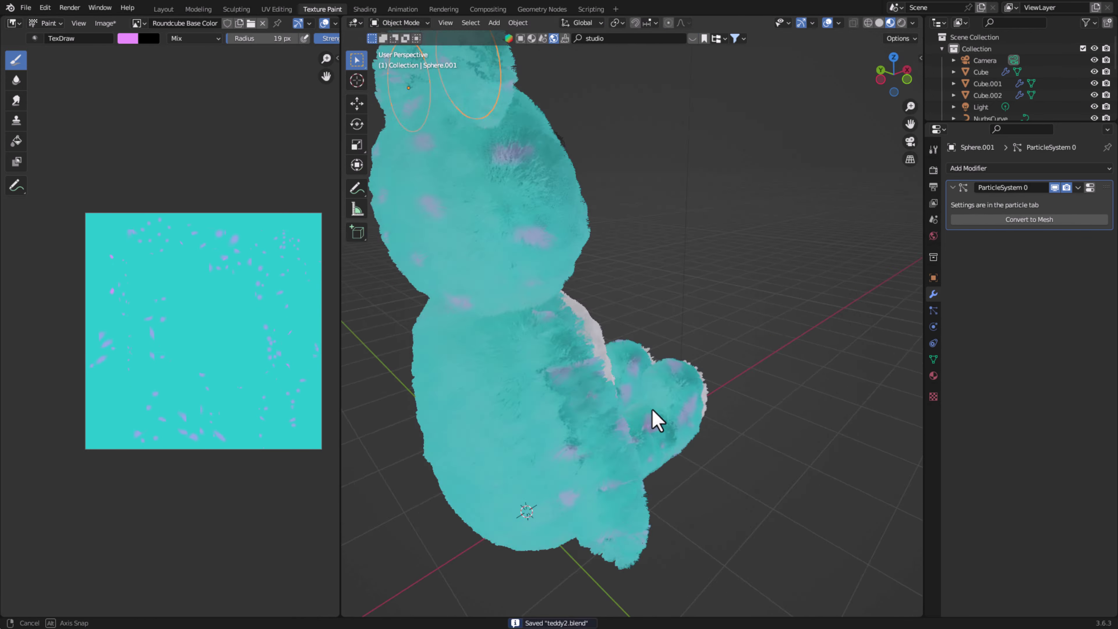